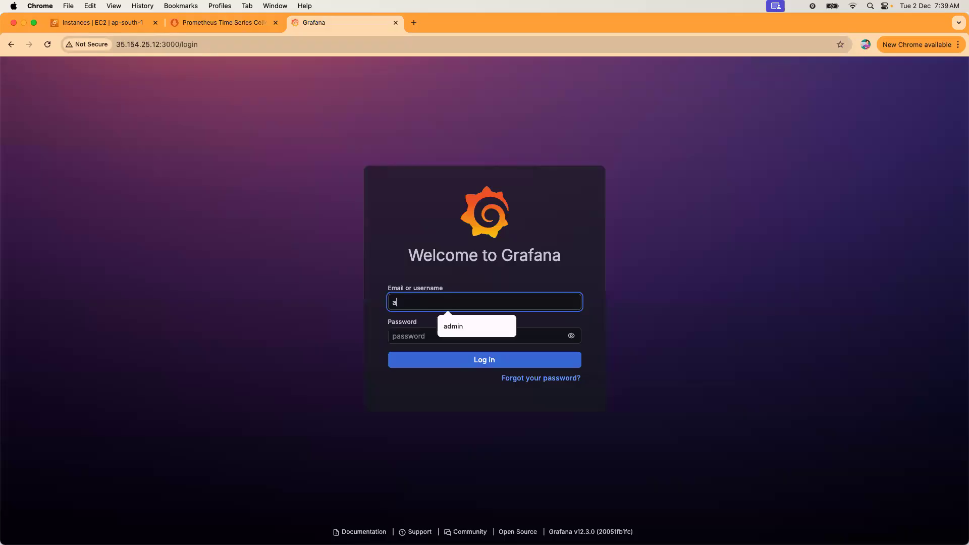
Sign in to Grafana as admin and skip the password update.
type("min")
key("Tab")
type("admin")
key("Return")
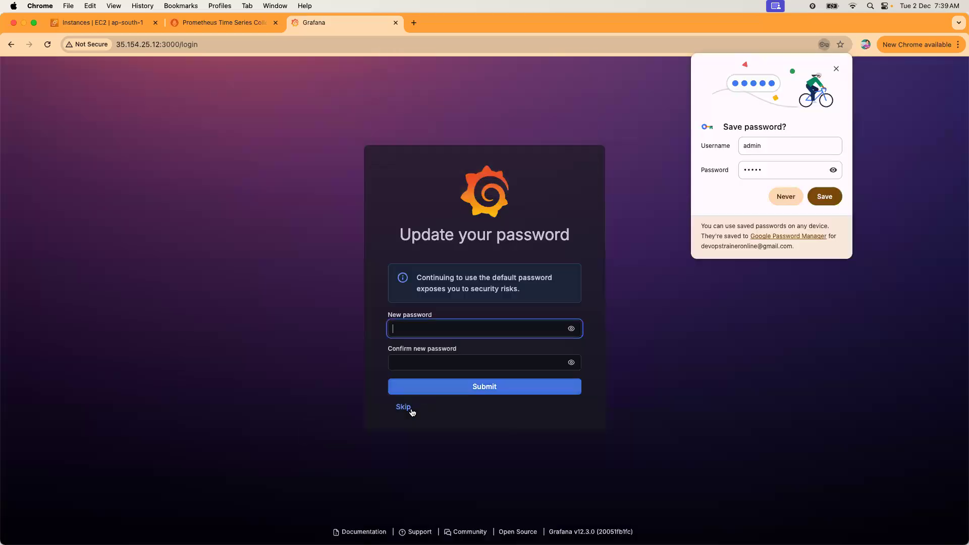
left_click(407, 408)
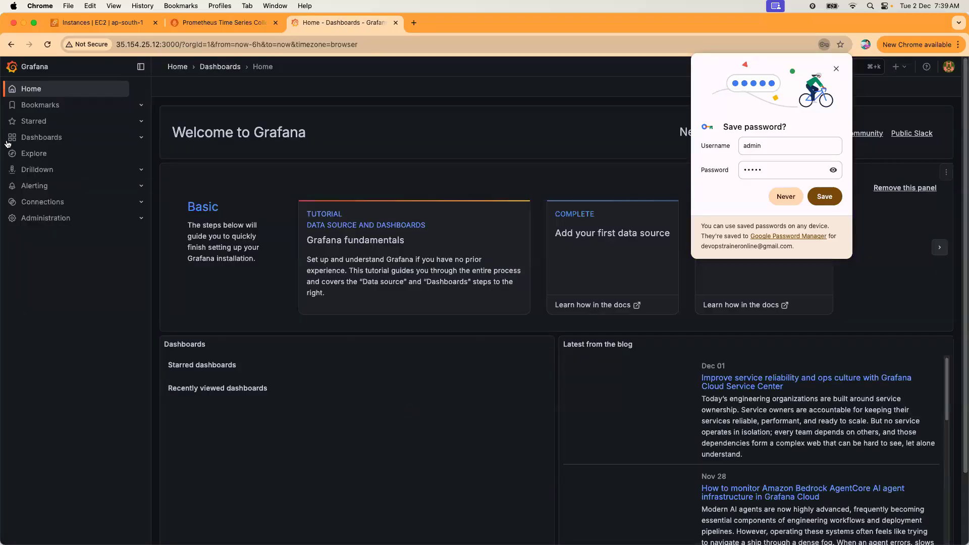
Open the New dashboard and set its time range to the last 24 hours.
left_click(43, 138)
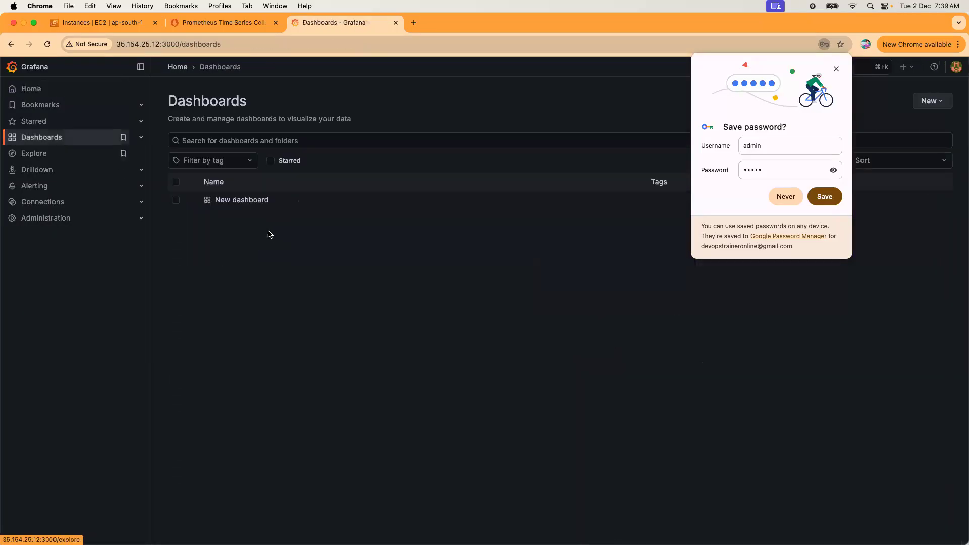
left_click(243, 201)
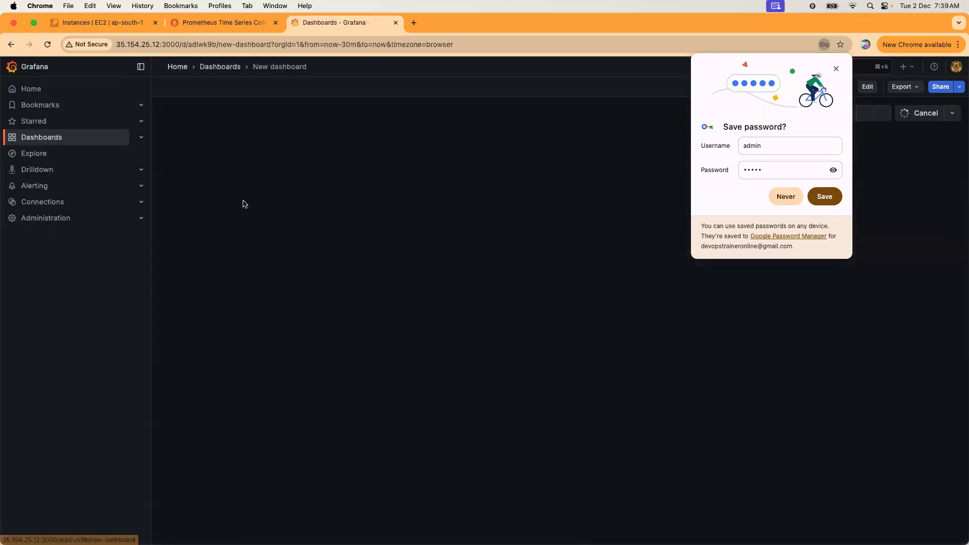
left_click(786, 196)
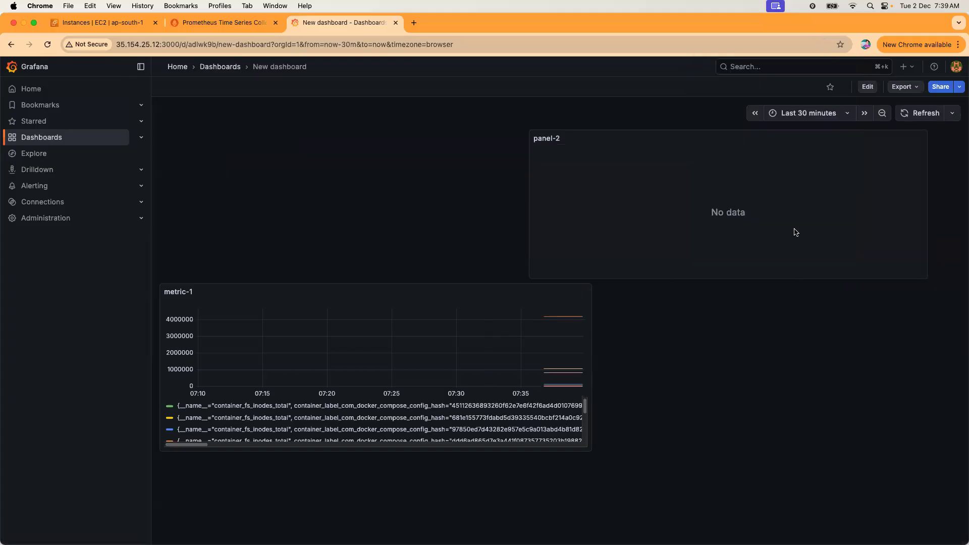
left_click(847, 113)
left_click(814, 236)
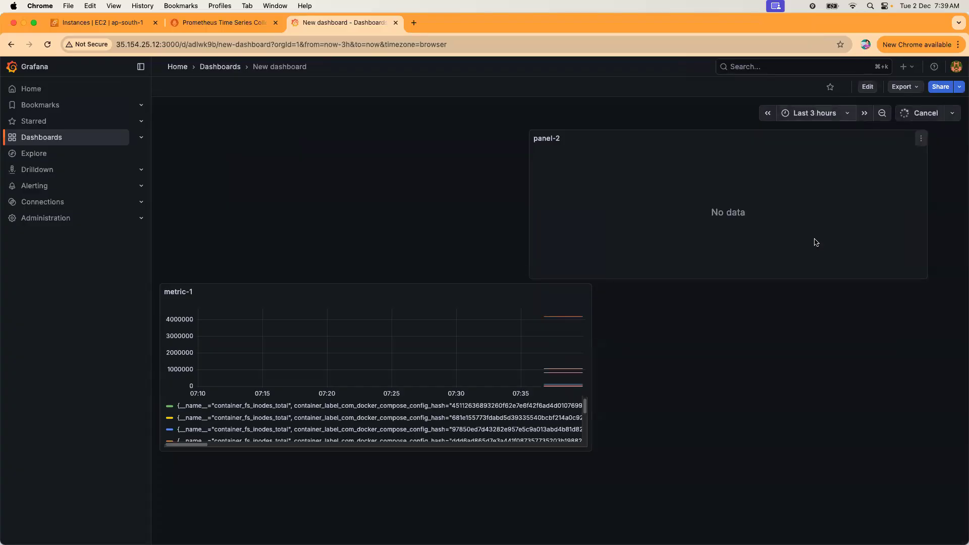
left_click(834, 116)
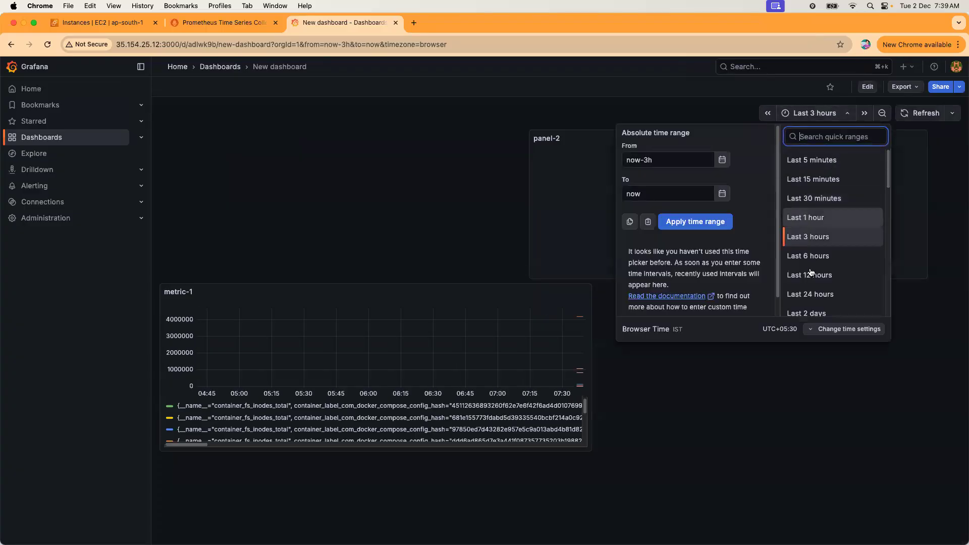
left_click(810, 295)
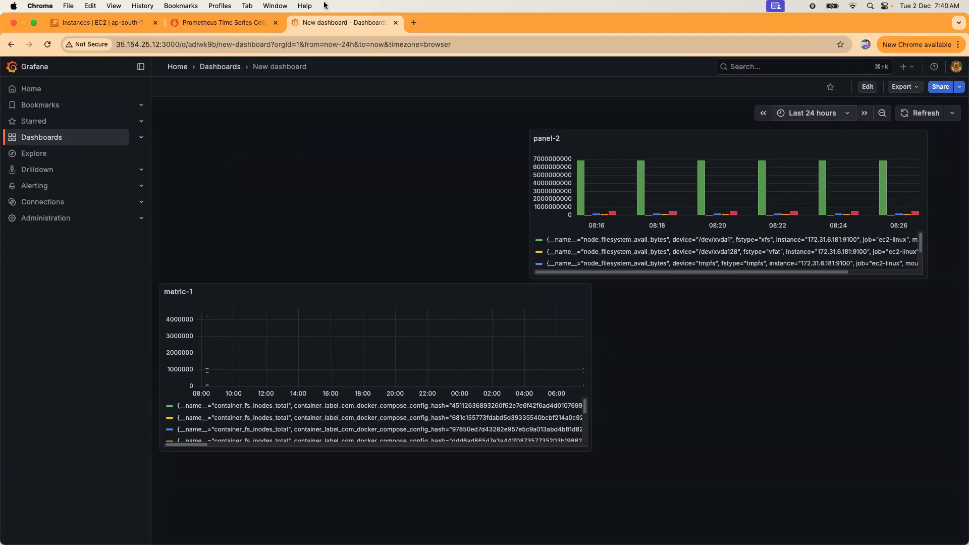
Switch to the Prometheus target health page showing cadvisor up and ec2-linux down.
left_click(207, 23)
left_click(91, 22)
left_click(196, 23)
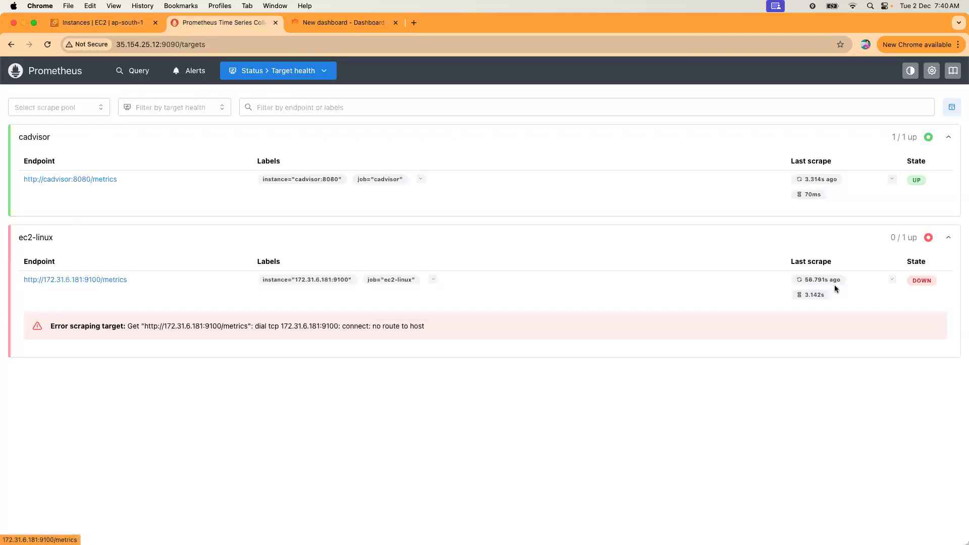
Run the 'up' query in Prometheus (cadvisor 1, ec2-linux 0), then deselect promserver in EC2.
left_click(99, 23)
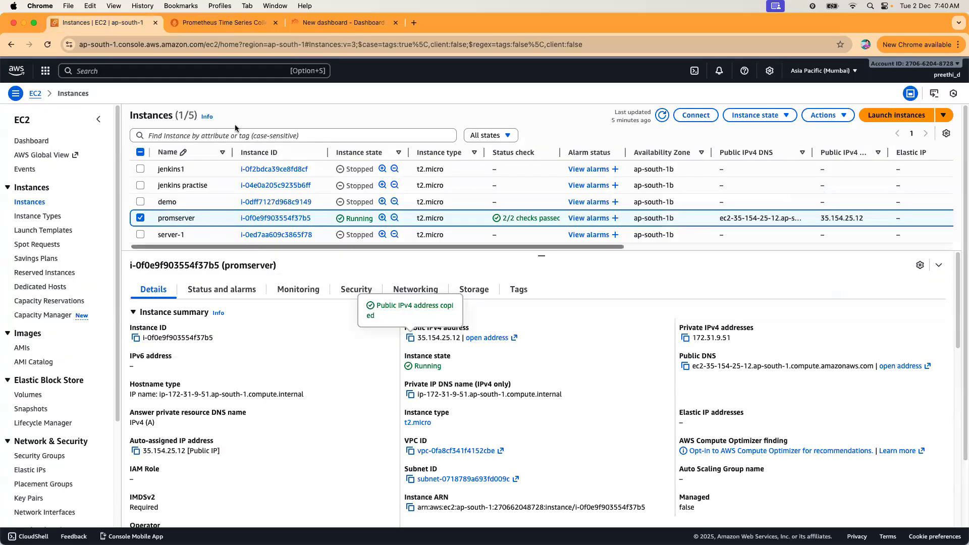
left_click(234, 24)
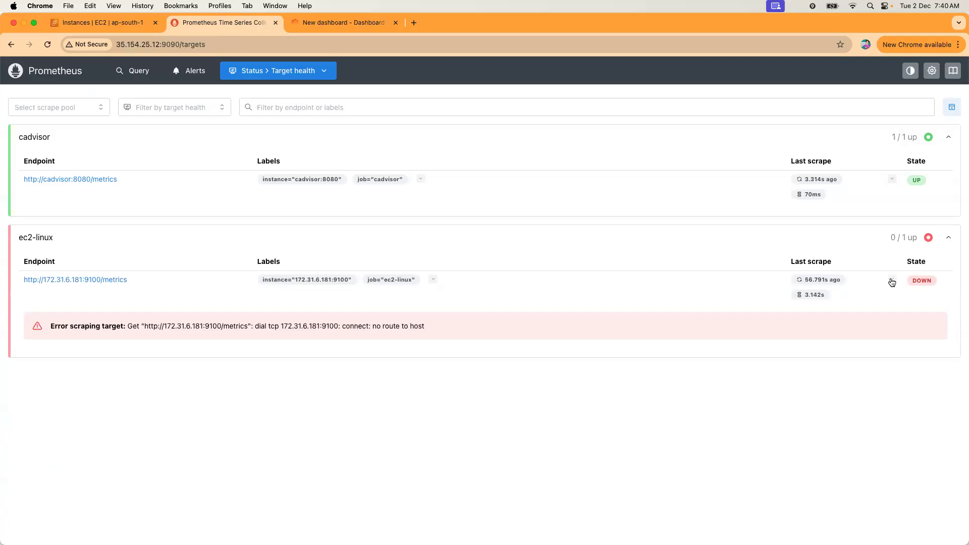
left_click(42, 79)
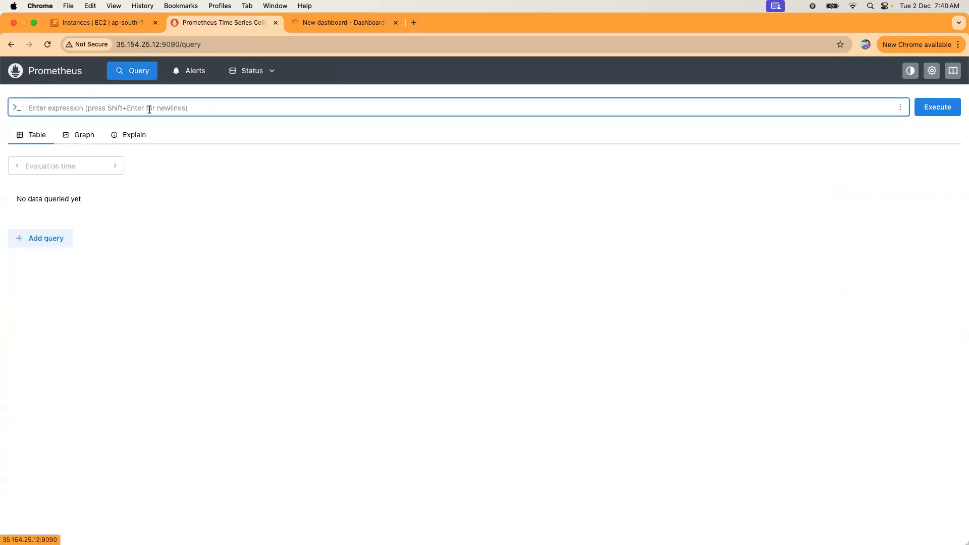
type("up")
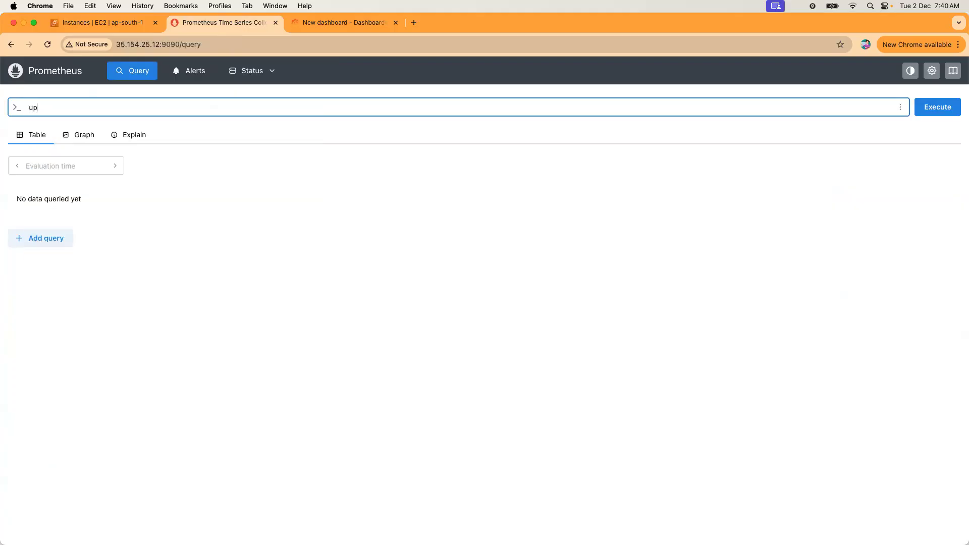
left_click(932, 108)
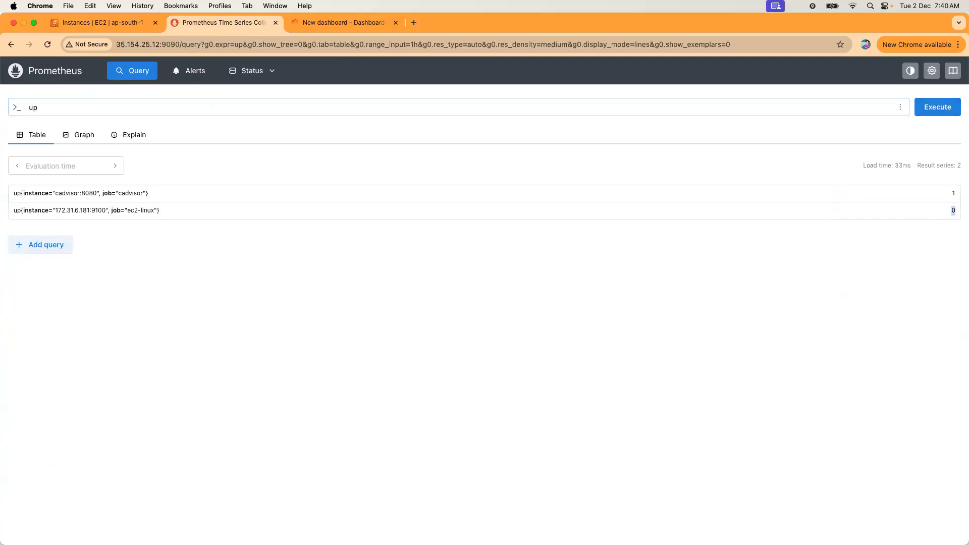
left_click(119, 23)
left_click(141, 218)
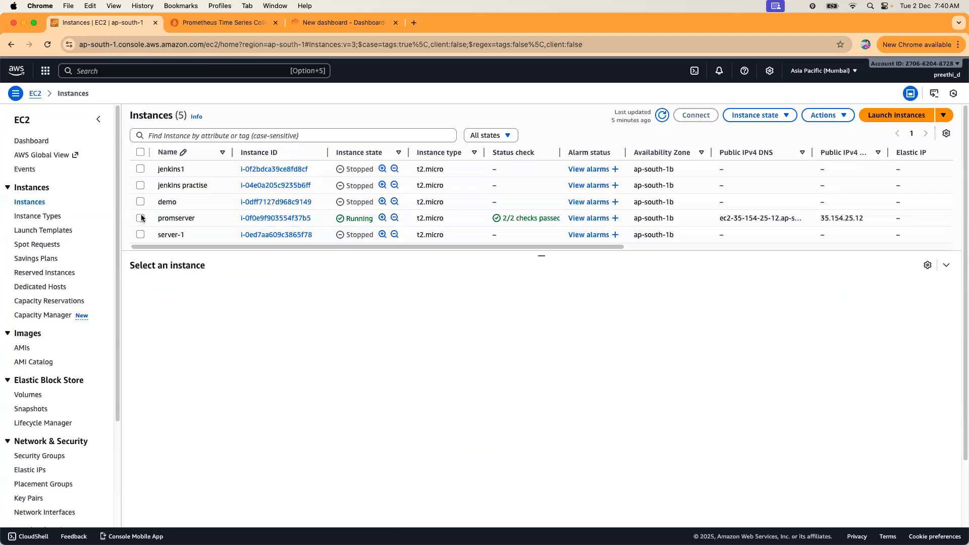
Select and start the jenkins1 instance.
left_click(141, 169)
left_click(760, 118)
left_click(757, 145)
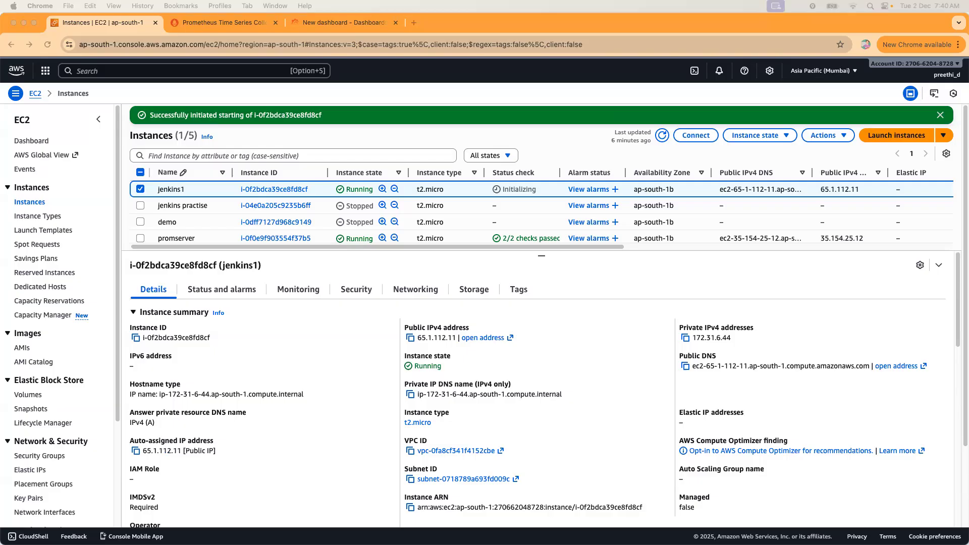
Copy jenkins1's example SSH client command and bring the Terminal desktop into view.
left_click(697, 138)
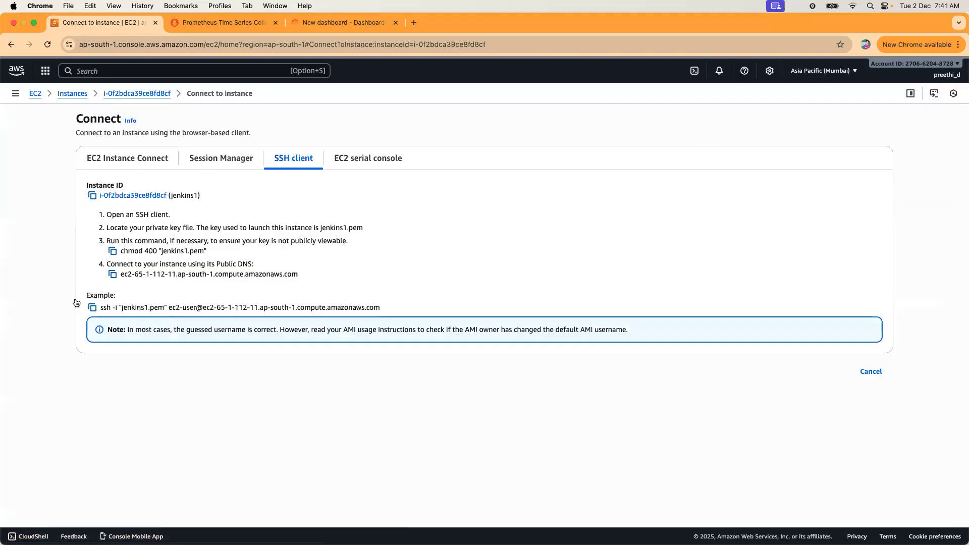
left_click(93, 308)
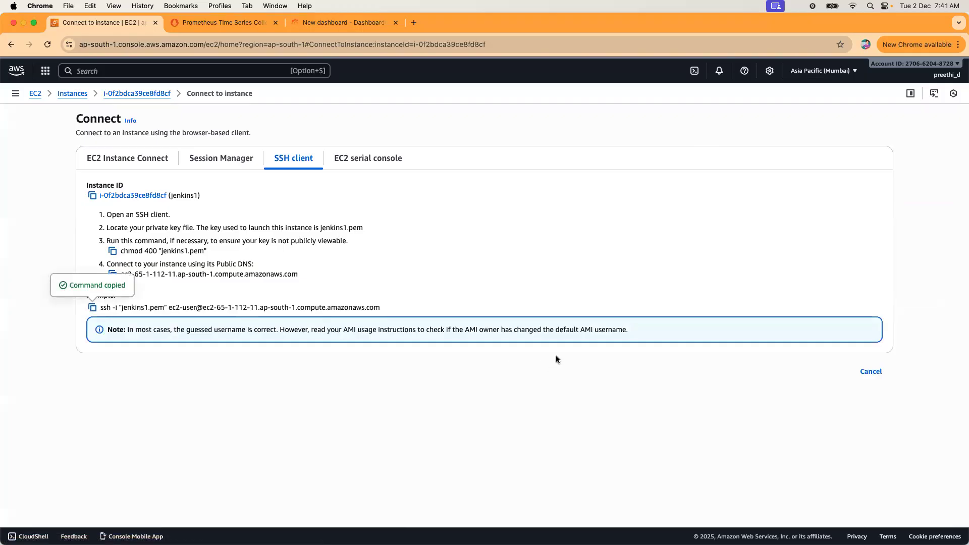
key("ctrl+Right")
key("ctrl+Left")
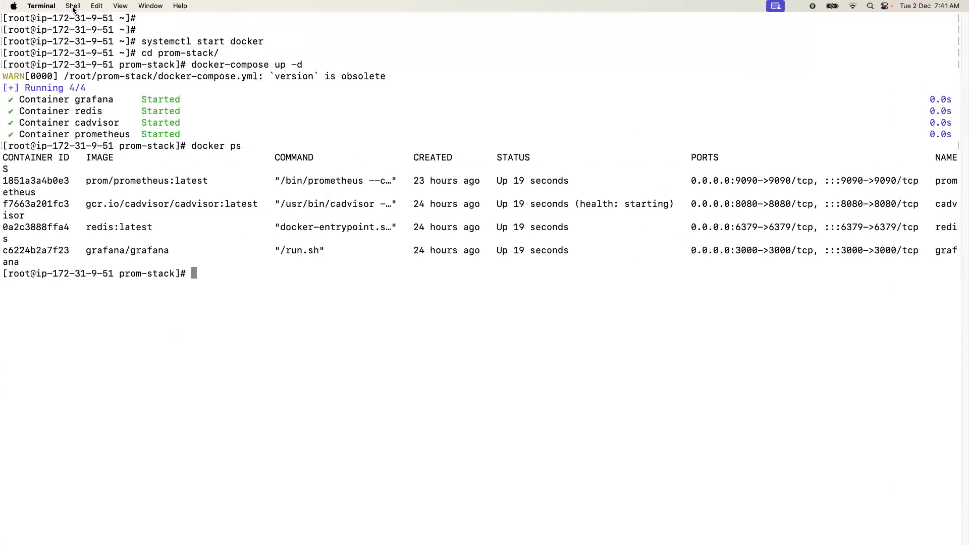
Run the jenkins1 ssh -i jenkins1.pem command in a new local terminal tab, accepting the host.
left_click(73, 6)
mouse_move(84, 33)
left_click(236, 31)
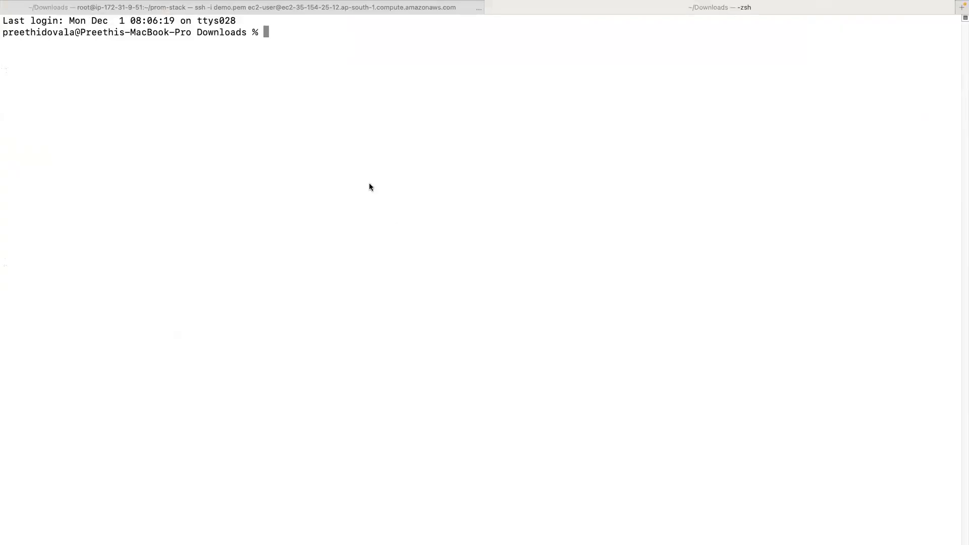
key("super+v")
key("Return")
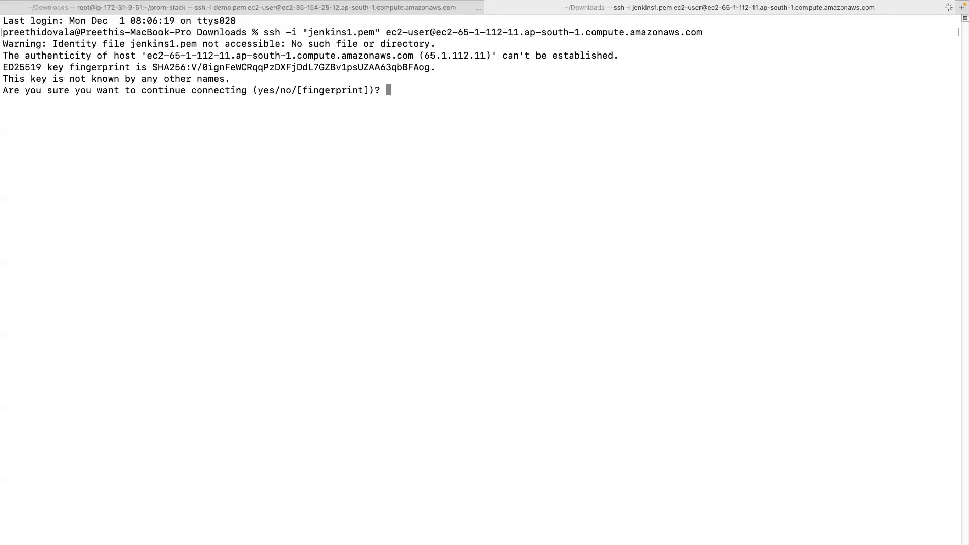
type("yes")
key("Return")
Discard the half-typed sudo command and return to the browser's EC2 connect page.
type("sud")
type("o")
key("BackSpace")
key("BackSpace")
key("BackSpace")
key("BackSpace")
key("BackSpace")
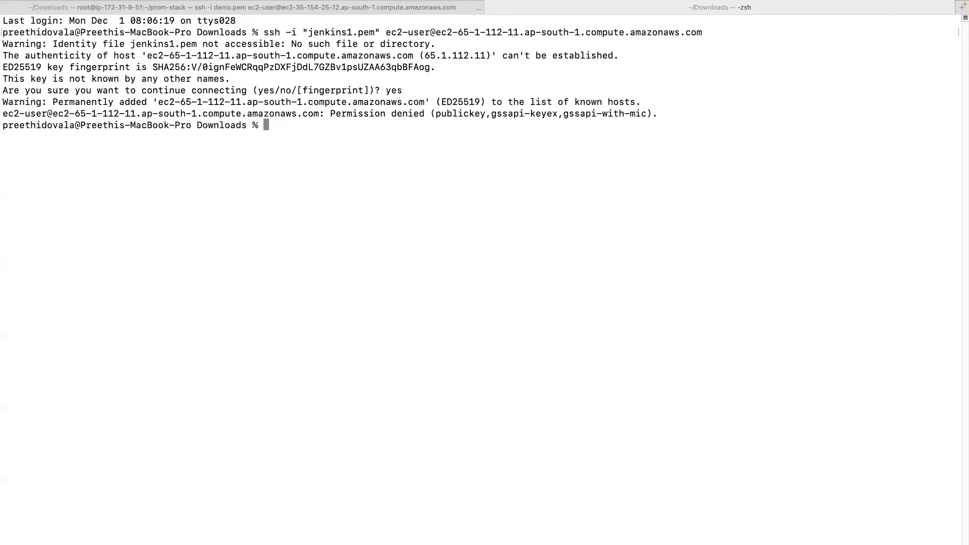
key("Return")
key("Return")
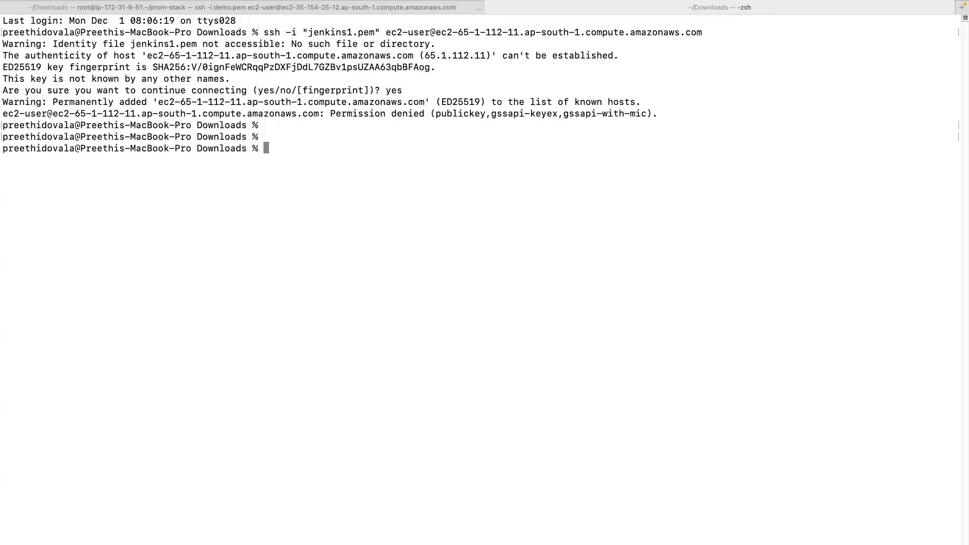
key("ctrl+Left")
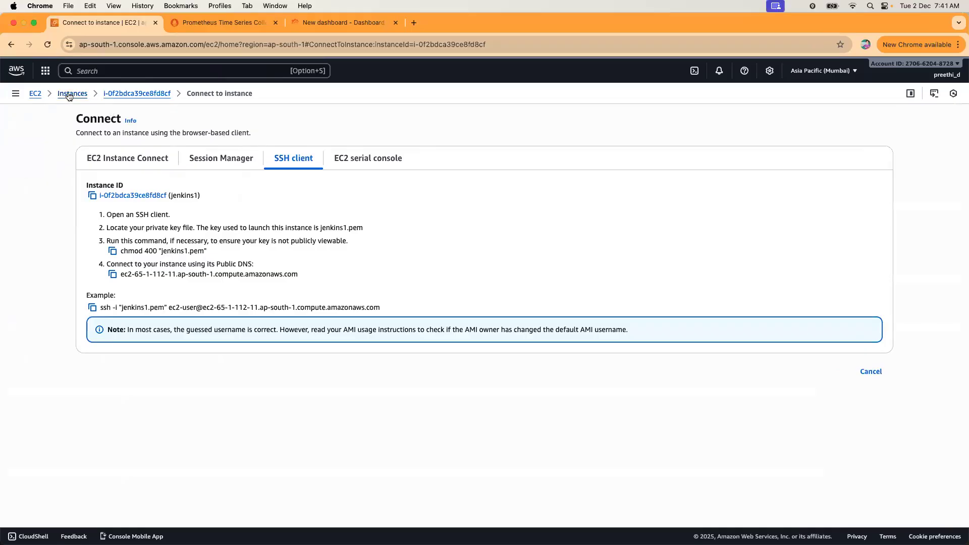
Open an EC2 Instance Connect browser shell on jenkins1 from the Instances list.
left_click(69, 94)
left_click_drag(348, 247, 732, 251)
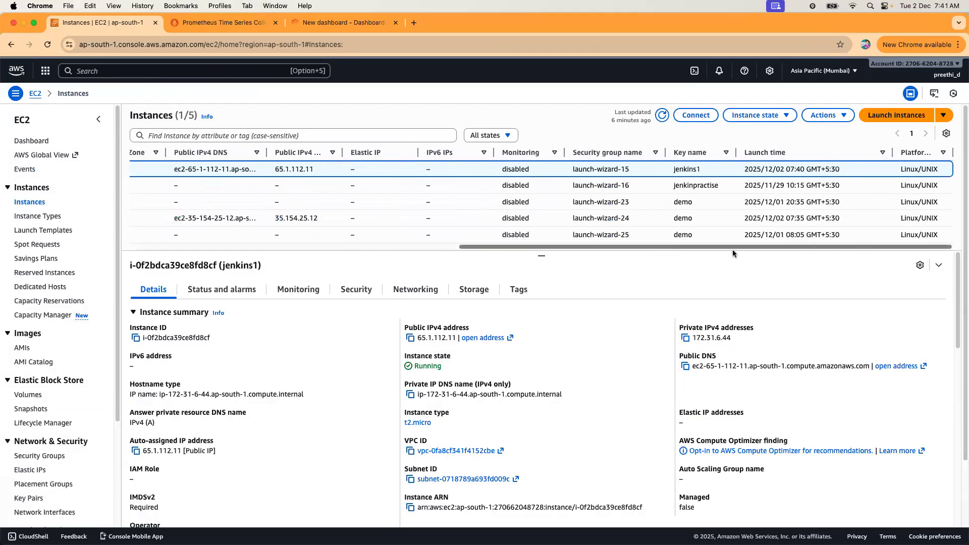
left_click(364, 248)
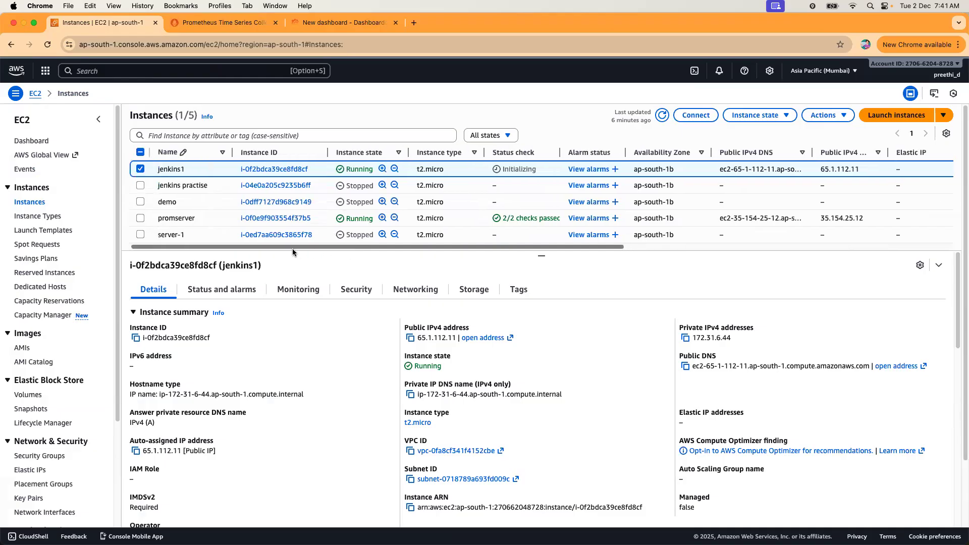
left_click(140, 169)
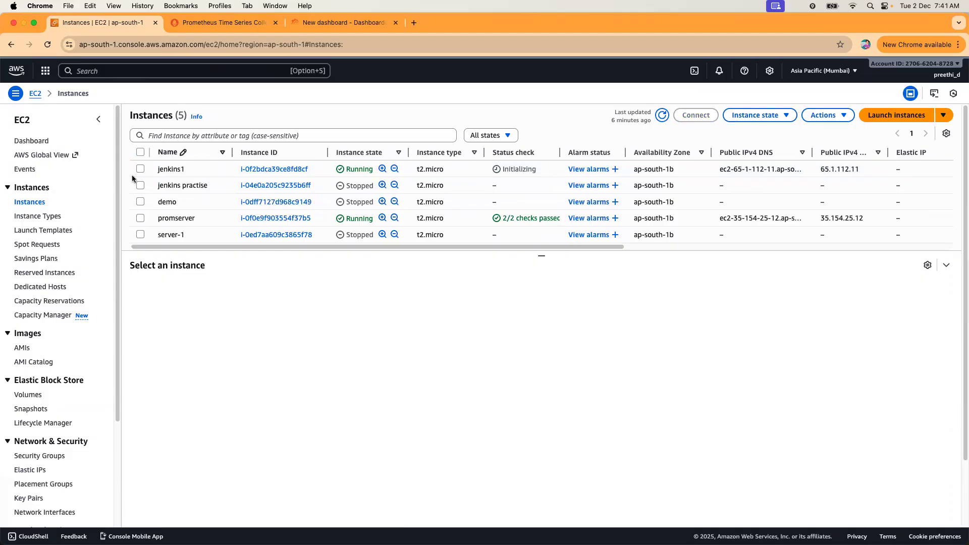
left_click(339, 172)
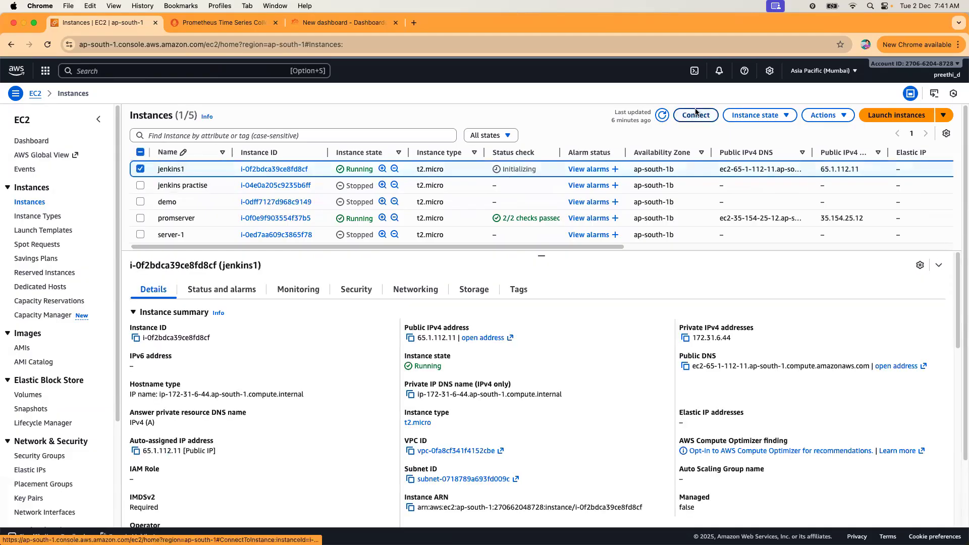
left_click(696, 115)
left_click(121, 158)
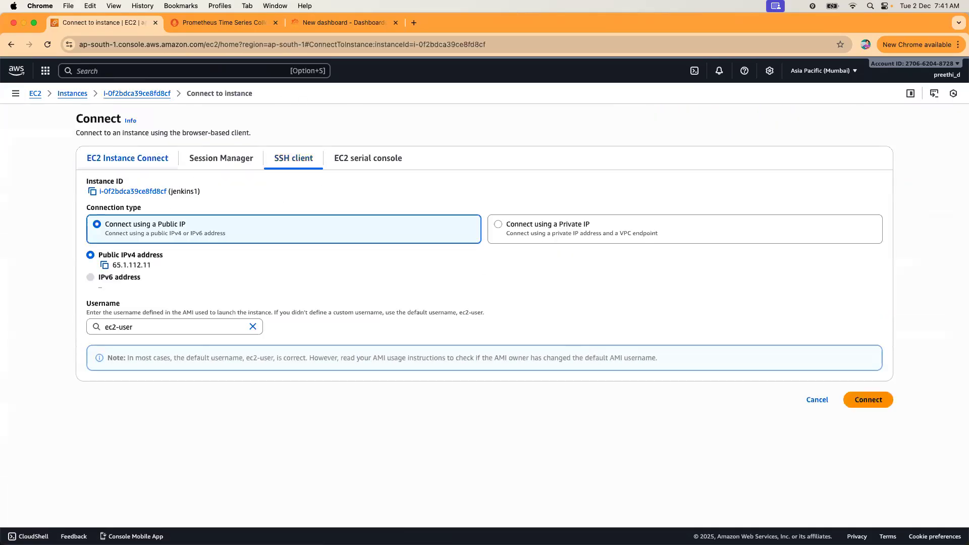
left_click(873, 399)
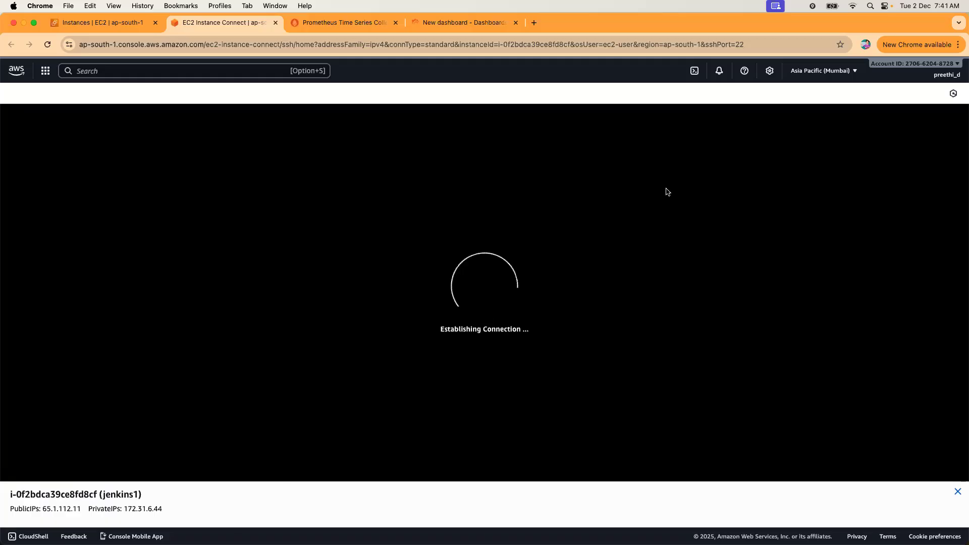
Become root with 'sudo su -' and run 'systemctl start jenkins'.
type("su")
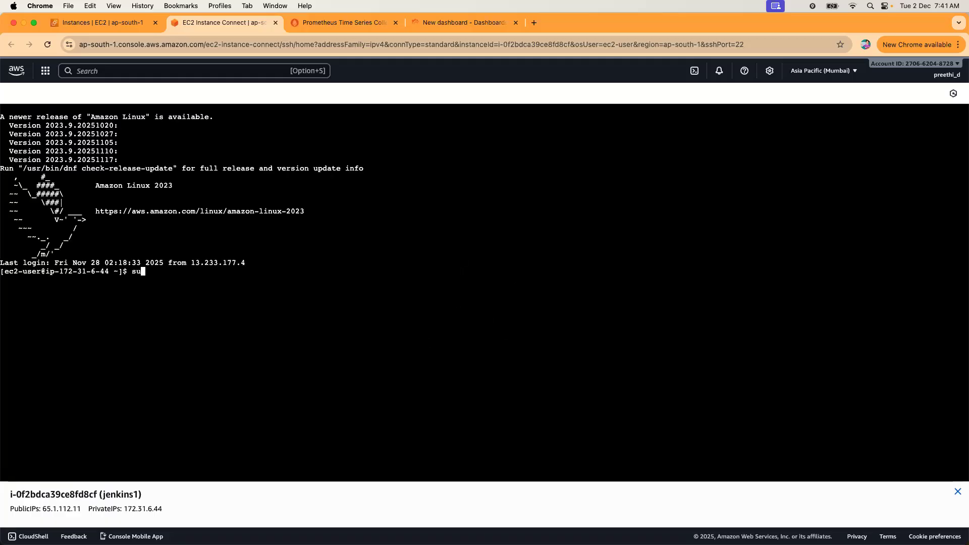
type("do su -")
key("Return")
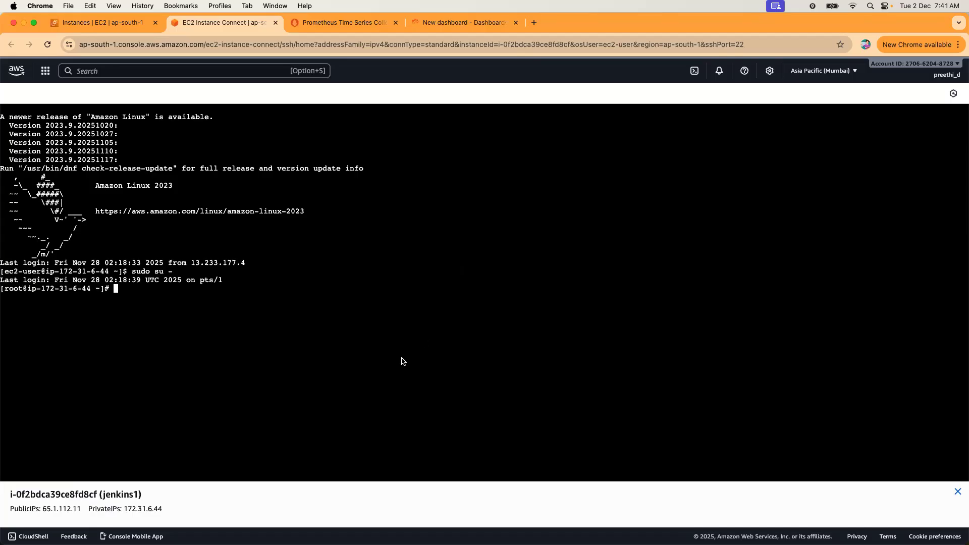
type("systemctl start jenkins")
key("Return")
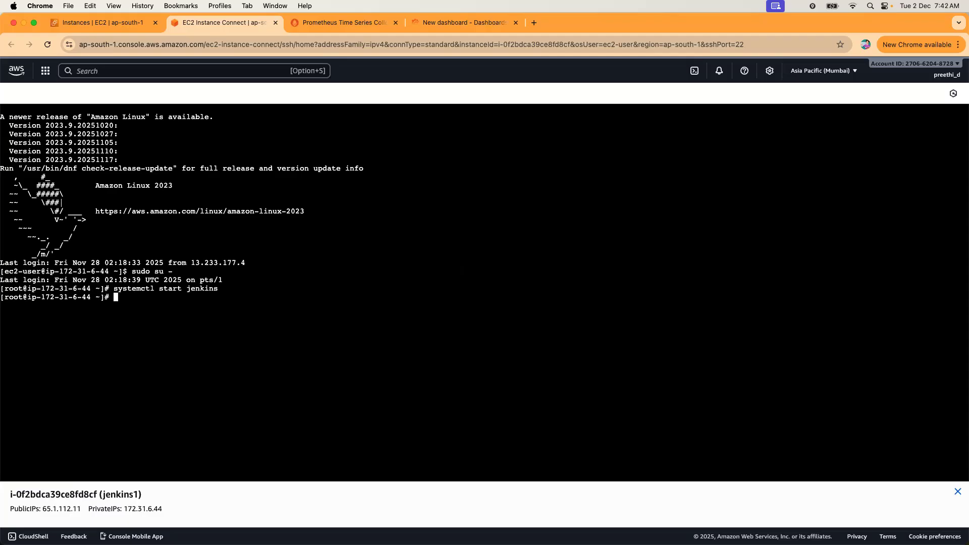
left_click(121, 23)
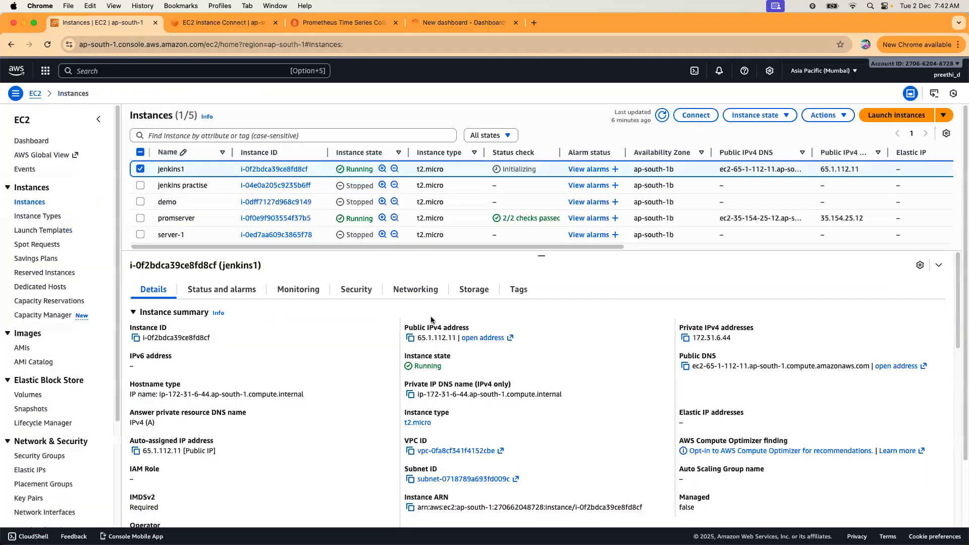
Open jenkins1's public IP on port 8080 (65.1.112.11:8080) in a new tab.
left_click(410, 337)
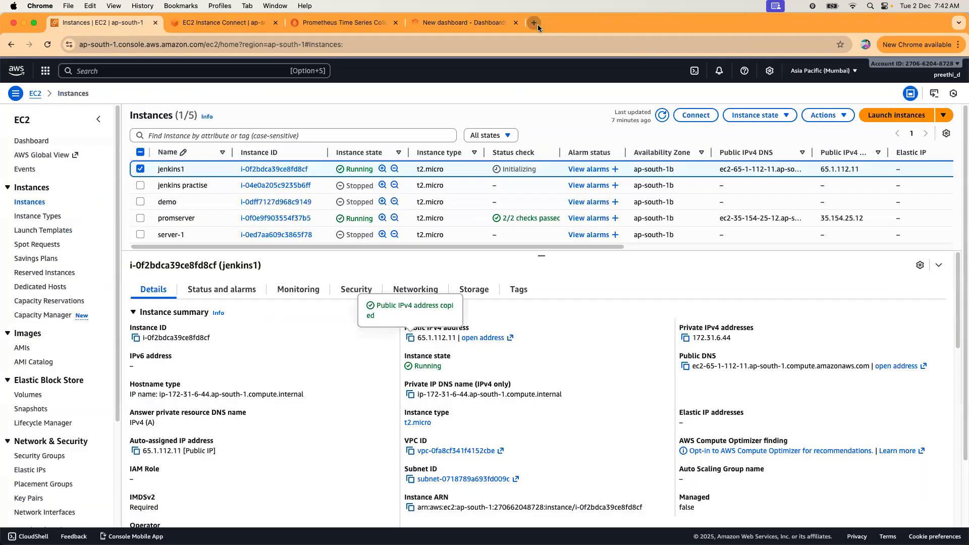
left_click(535, 23)
key("super+v")
type(":8080")
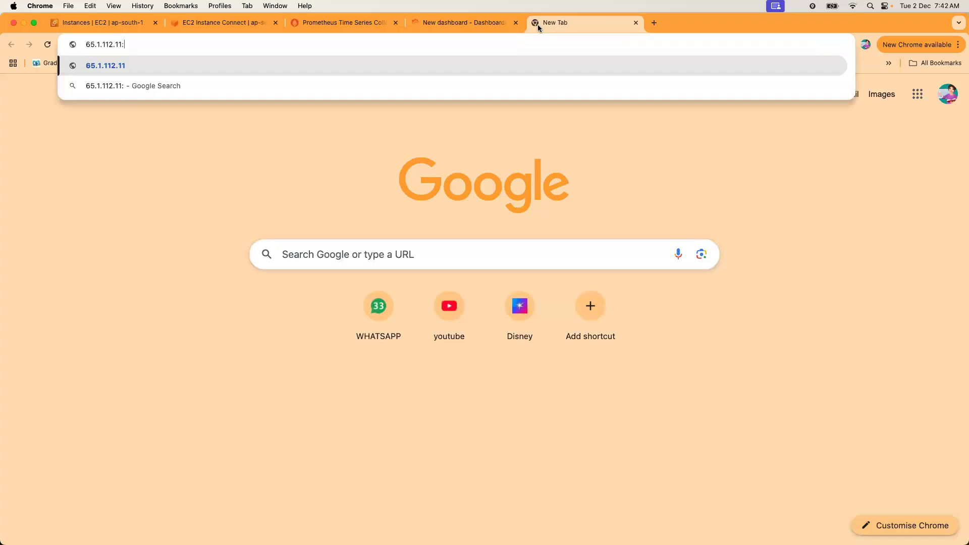
key("Return")
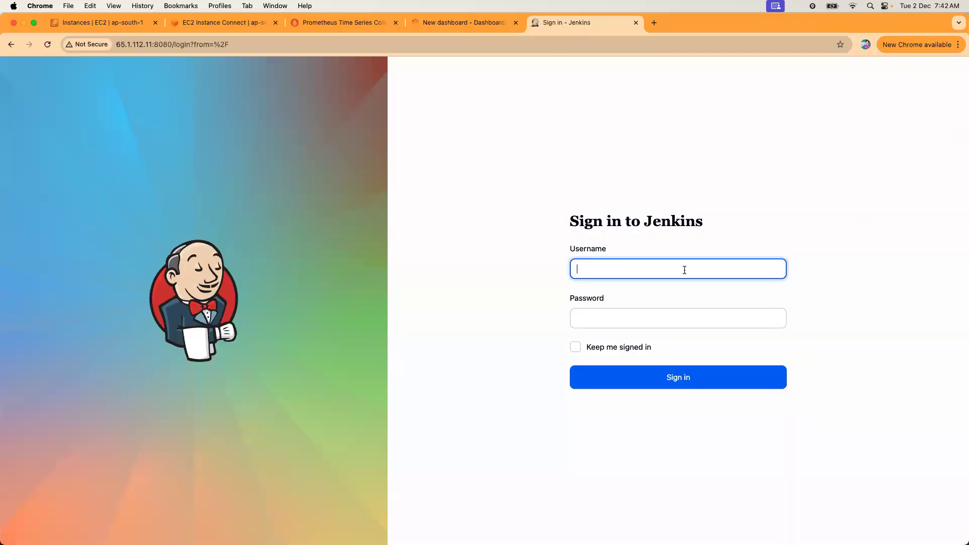
Submit the admin username and password on the Jenkins sign-in form, then re-enter the username.
type("admin")
key("Tab")
type("admin")
key("Return")
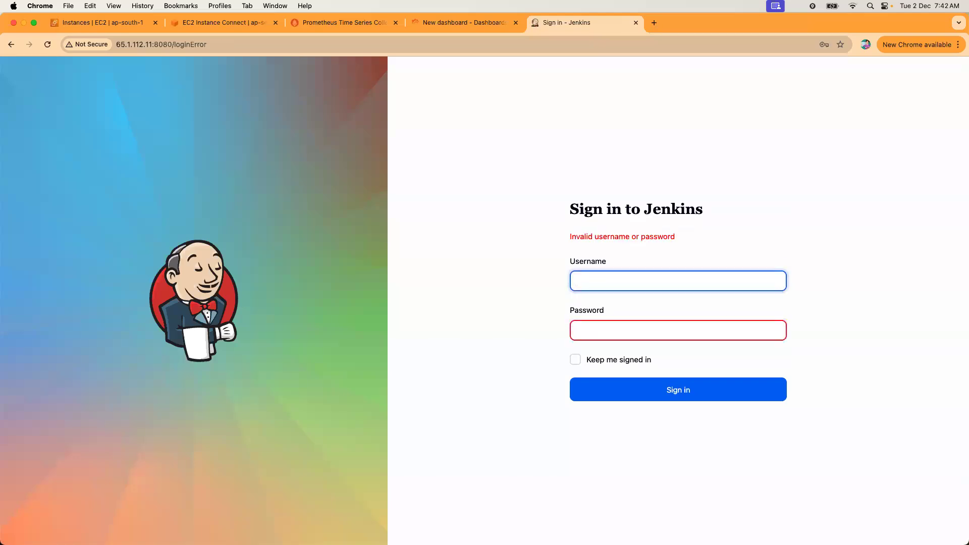
type("admin")
key("Tab")
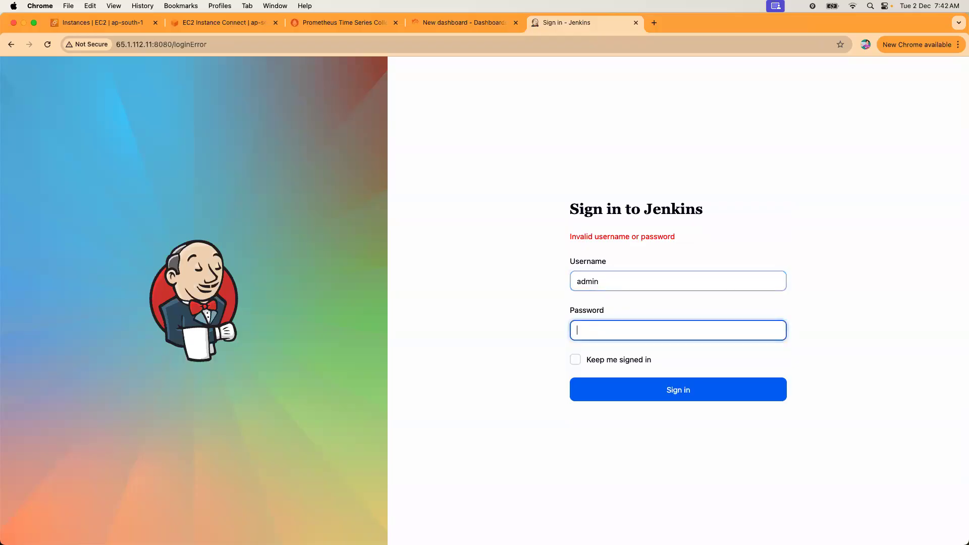
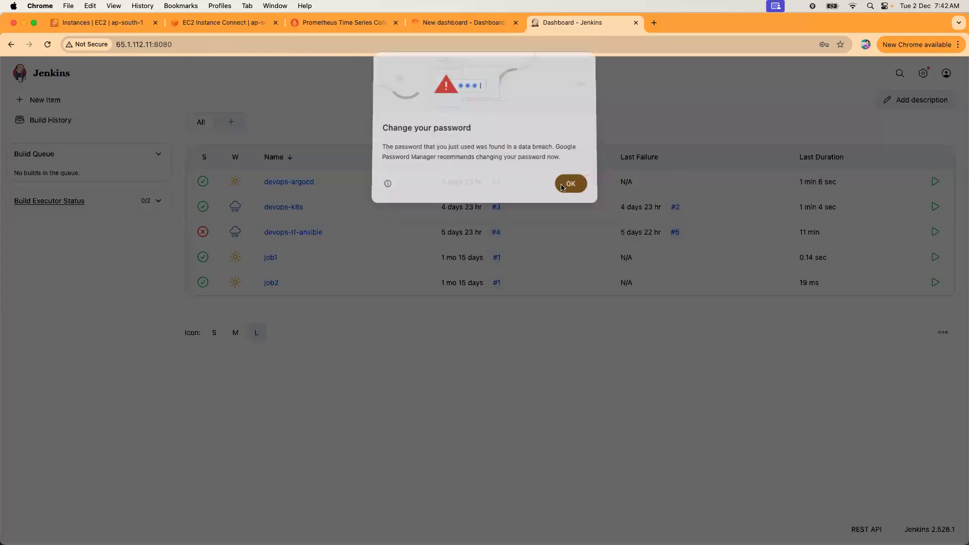
Dismiss Chrome's breached-password warning, save the password, and go to Manage Jenkins.
left_click(563, 186)
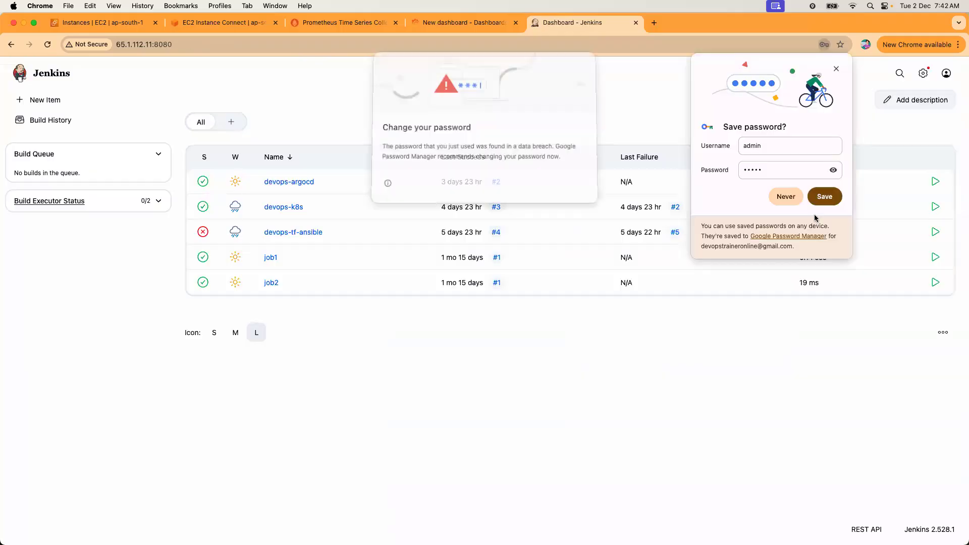
left_click(825, 197)
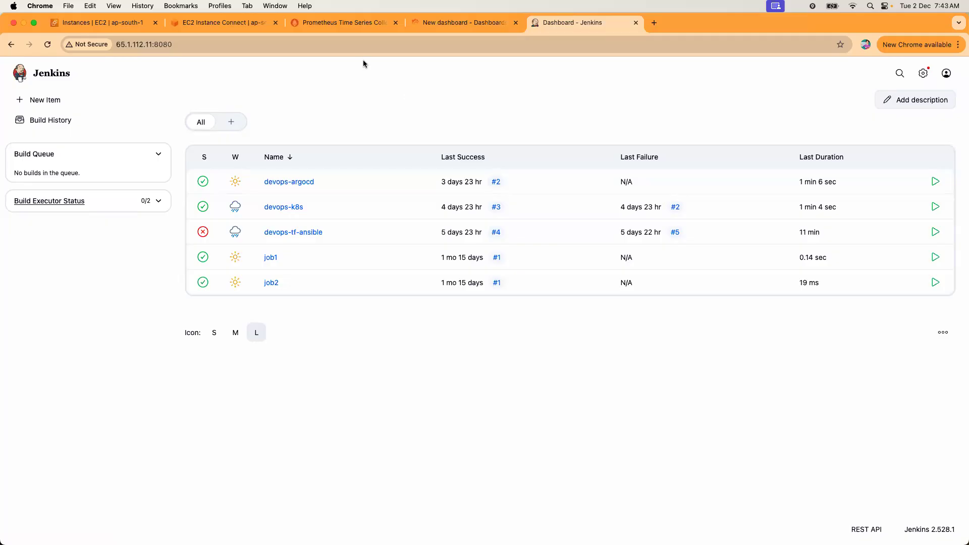
left_click(922, 76)
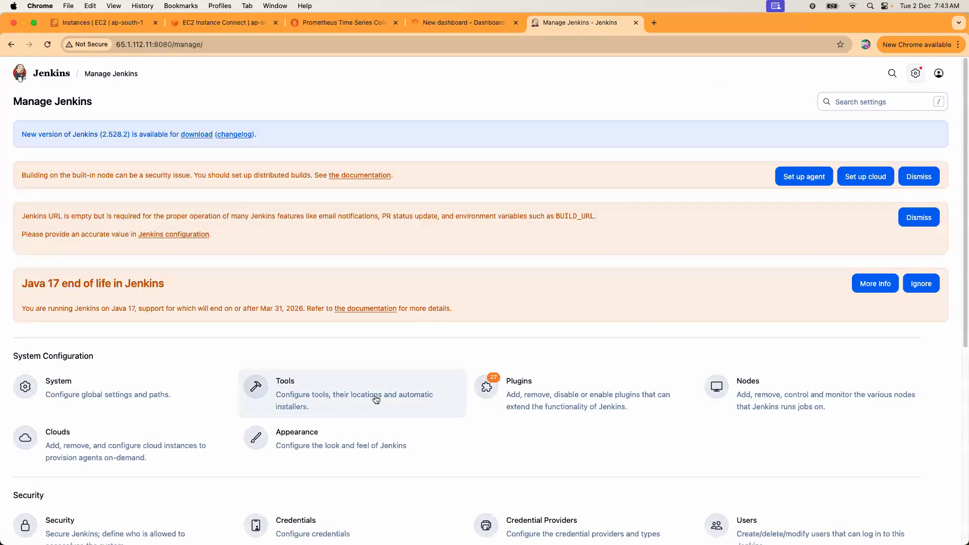
Search available plugins for 'prometheus' and install the Prometheus metrics plugin.
left_click(504, 395)
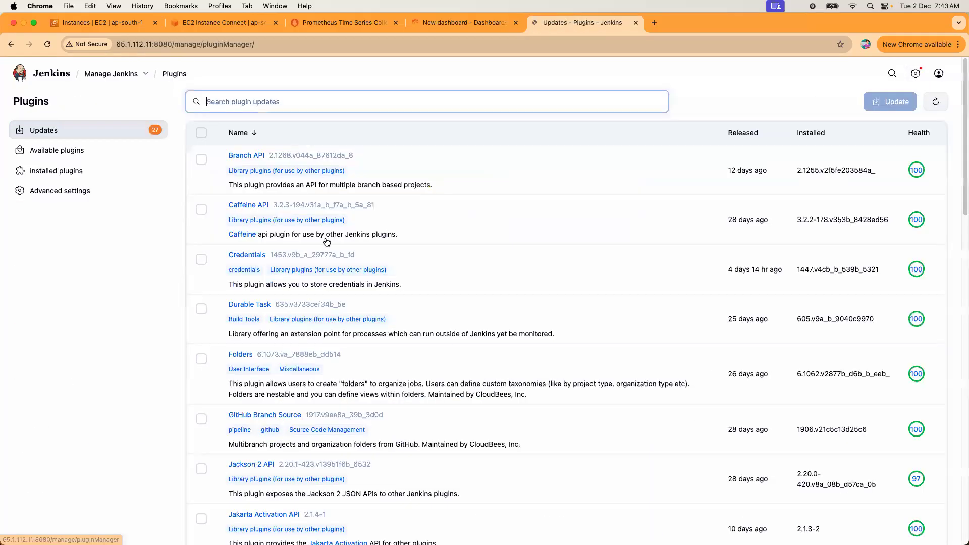
left_click(50, 150)
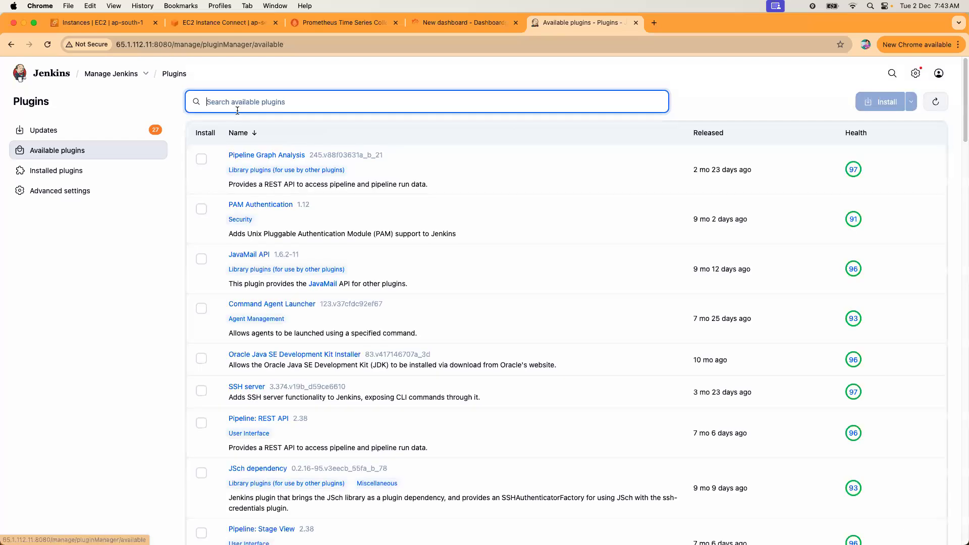
type("p")
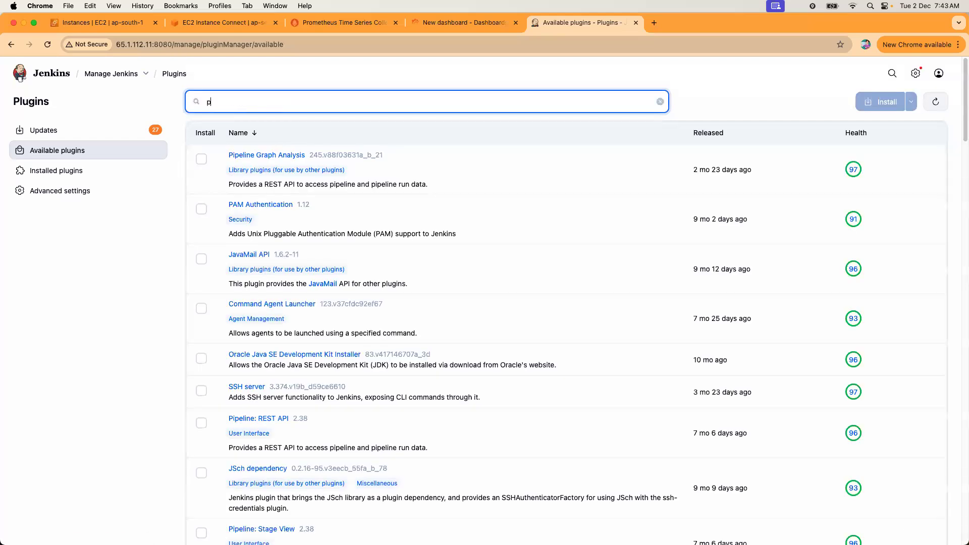
type("ro")
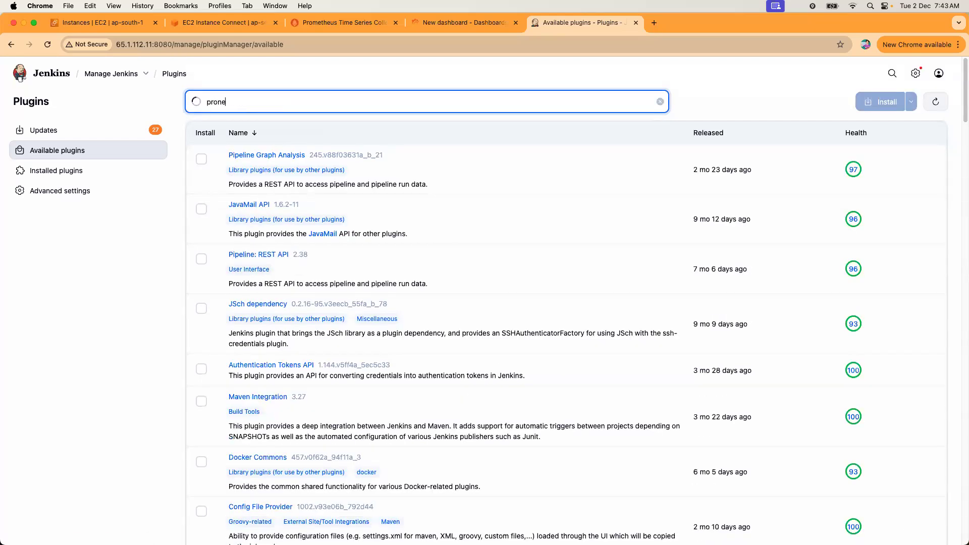
type("me")
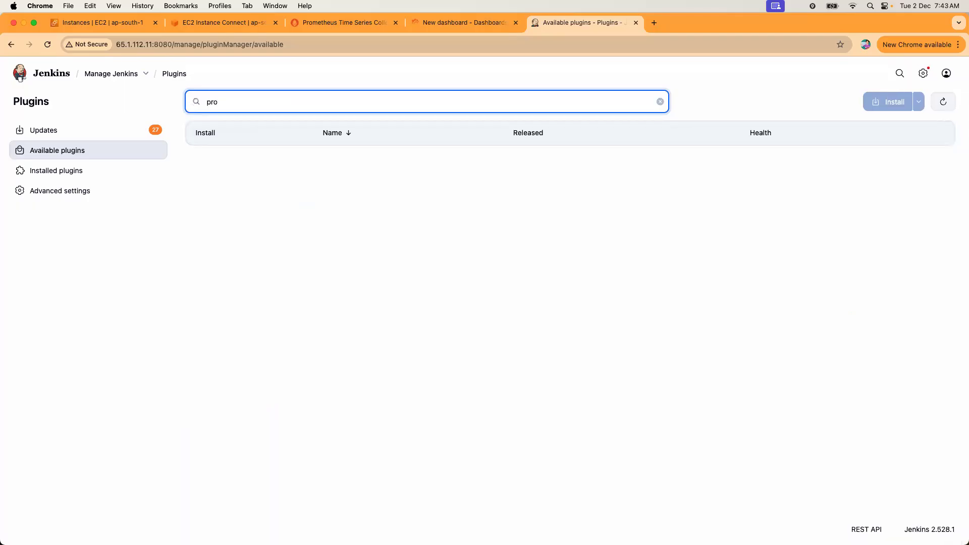
type("theus")
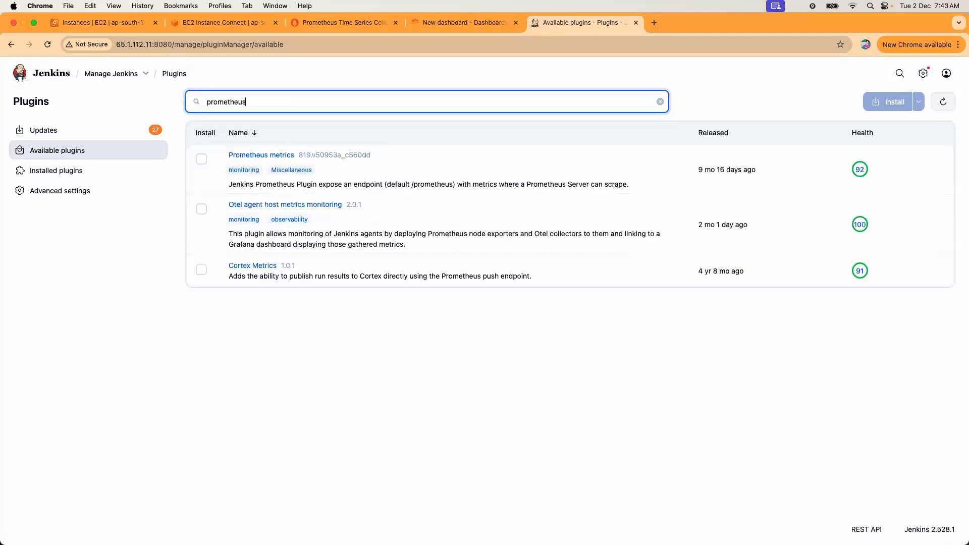
left_click(201, 159)
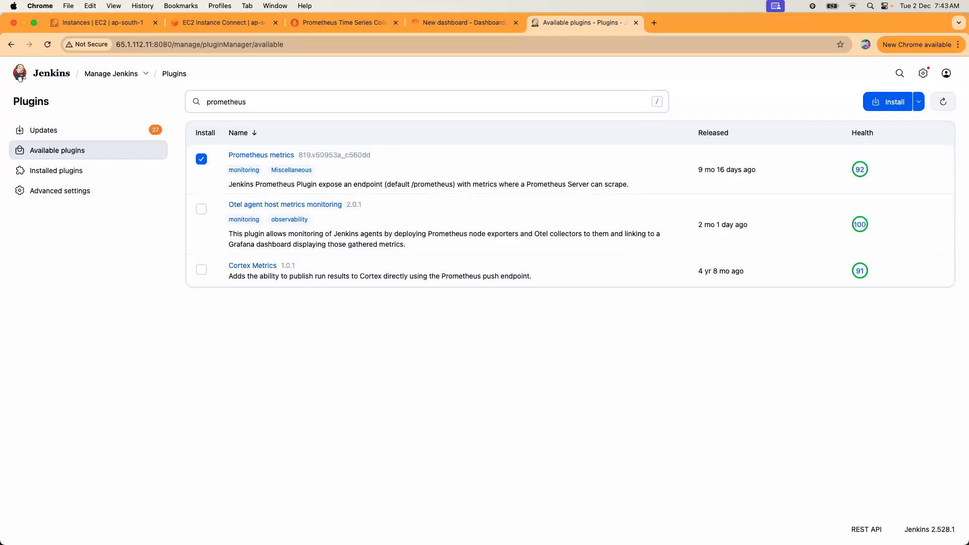
left_click_drag(496, 184, 627, 193)
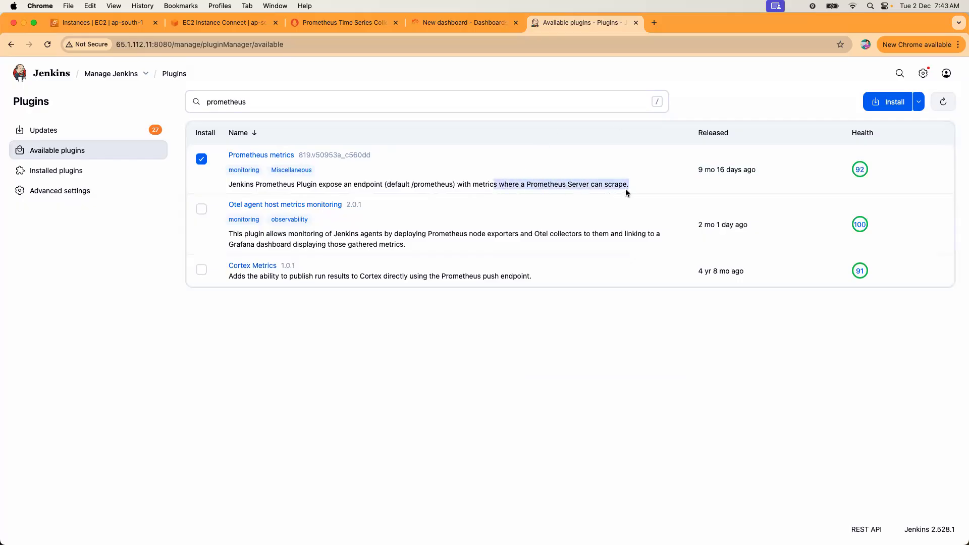
left_click(889, 102)
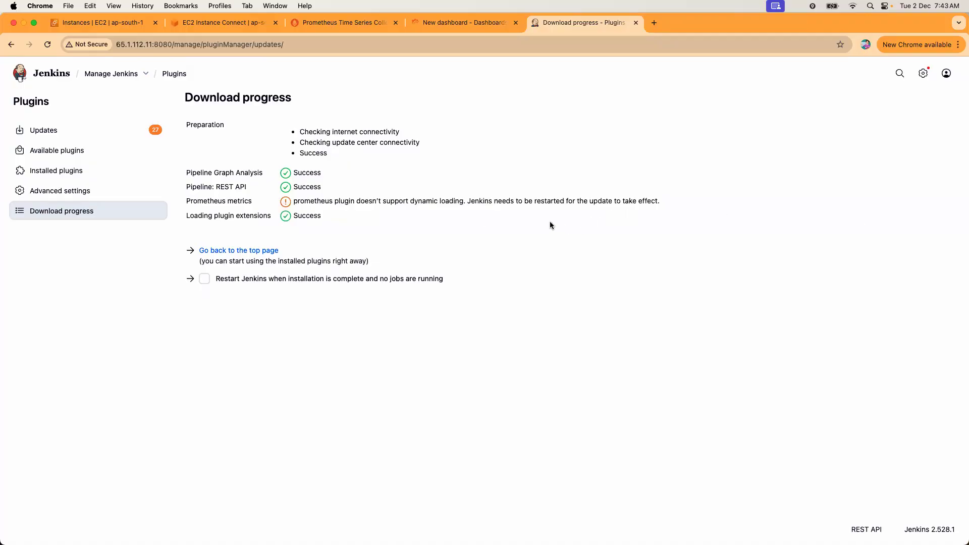
Tick 'Restart Jenkins when installation is complete and no jobs are running'.
left_click_drag(345, 202, 496, 250)
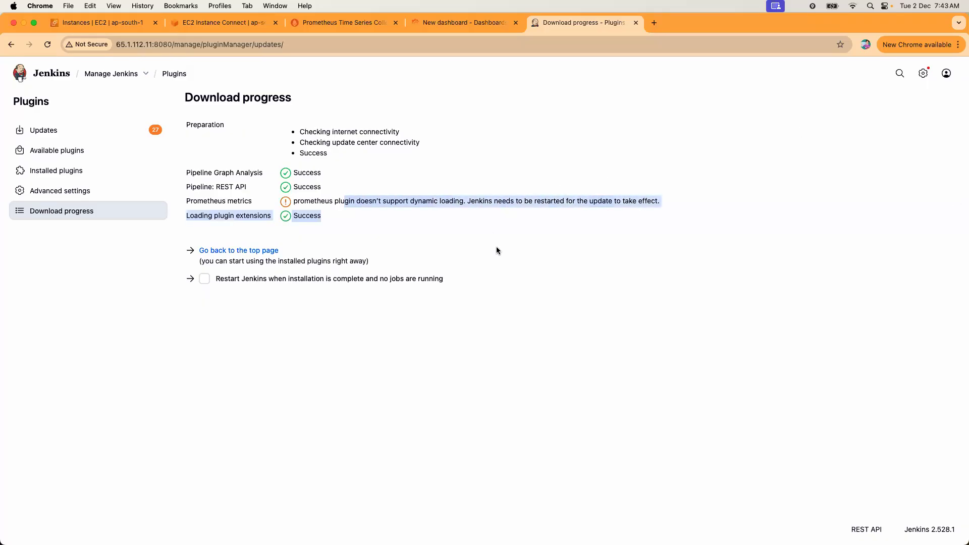
left_click(496, 247)
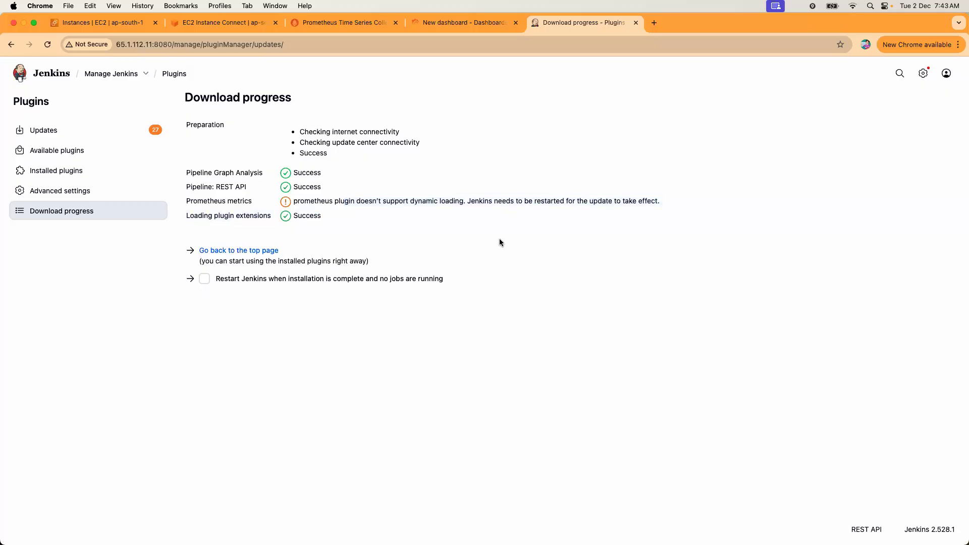
left_click(205, 283)
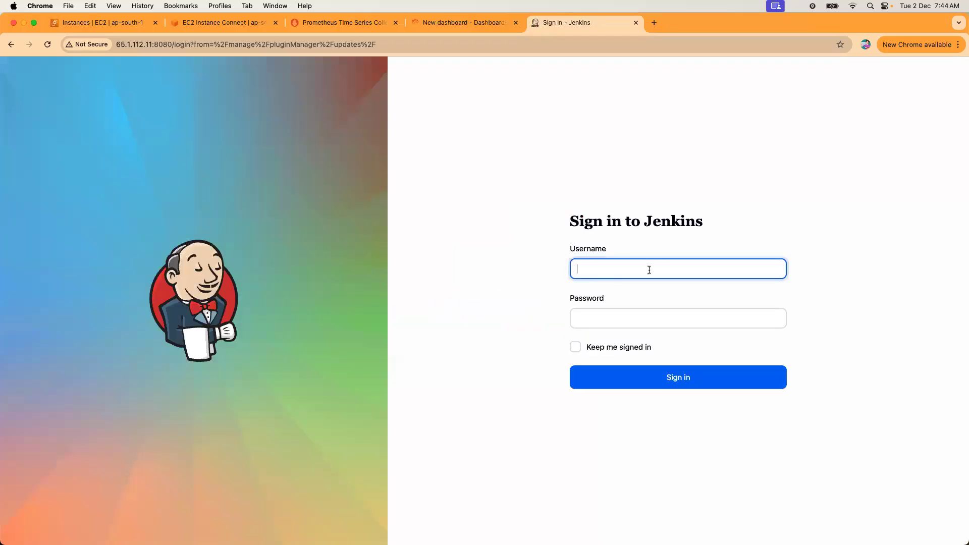
Sign back in with the admin username and password and return to the job dashboard.
type("admin")
key("Tab")
type("ad")
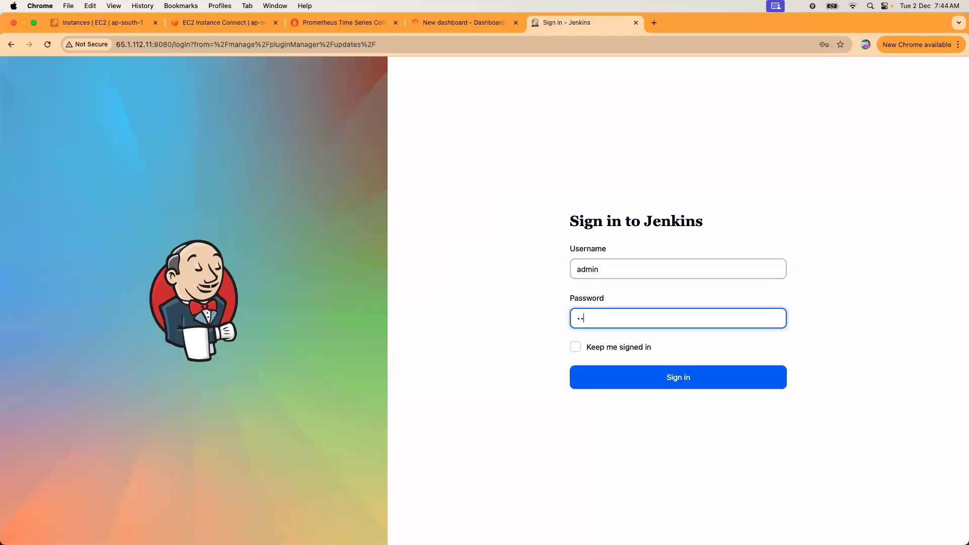
key("Return")
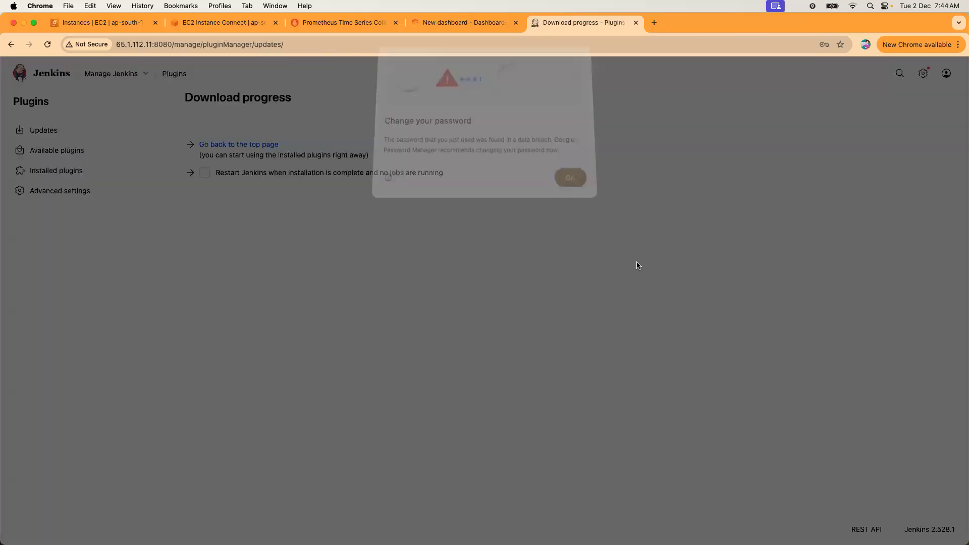
left_click(566, 196)
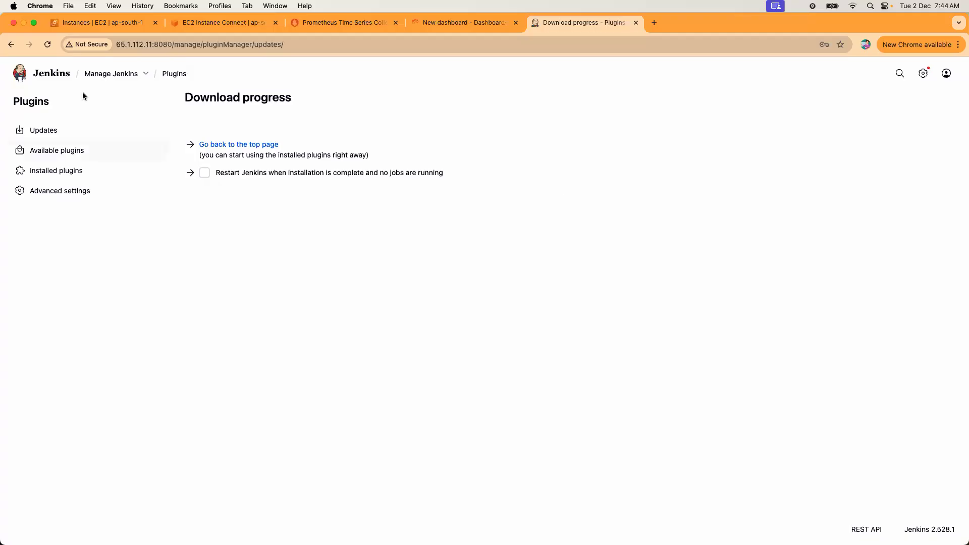
left_click(40, 75)
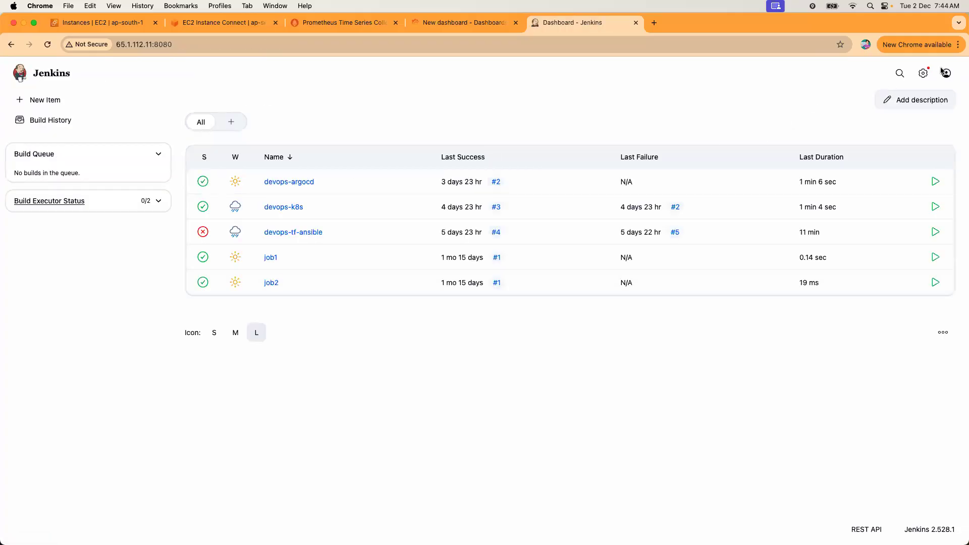
In System configuration, confirm the Prometheus section's Path is 'prometheus' and save.
left_click(924, 73)
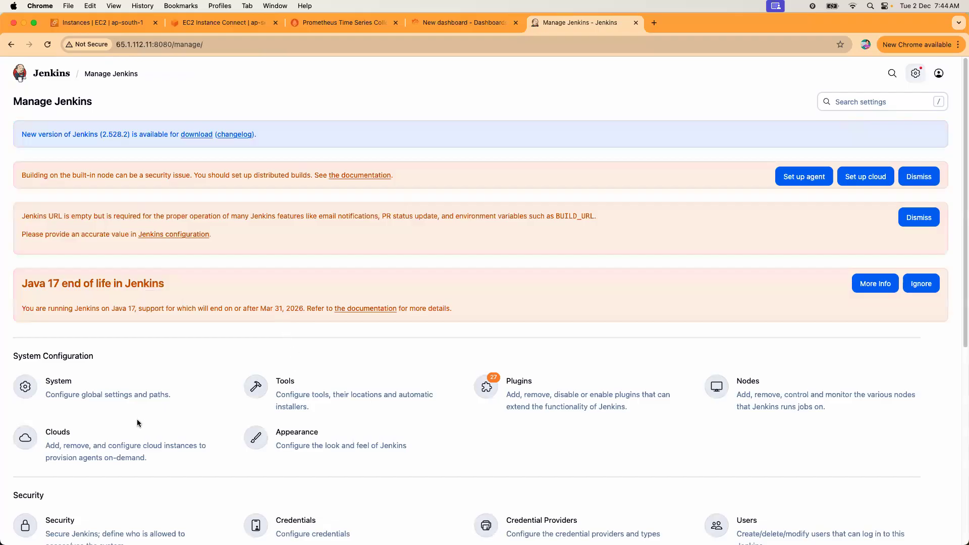
left_click(110, 396)
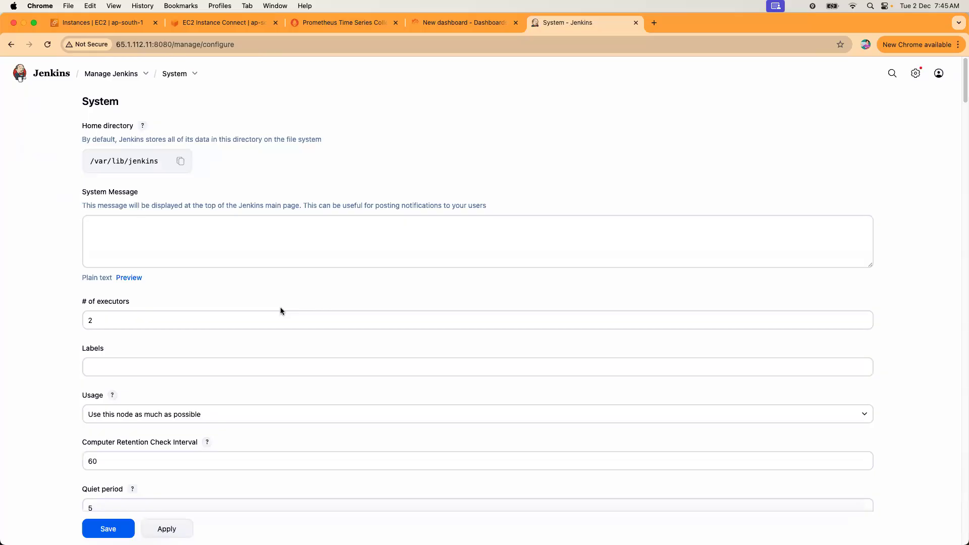
key("super+f")
type("promet")
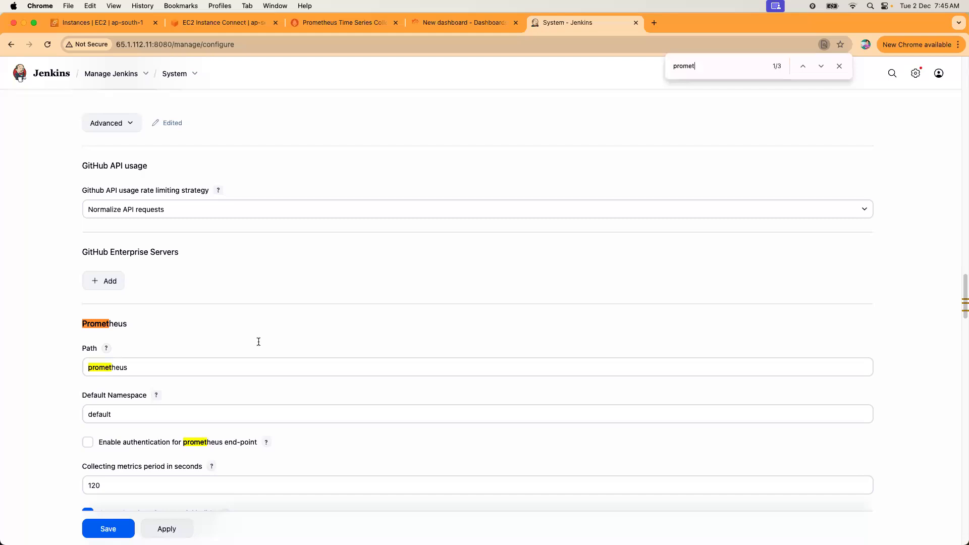
left_click(190, 366)
left_click_drag(191, 366, 62, 368)
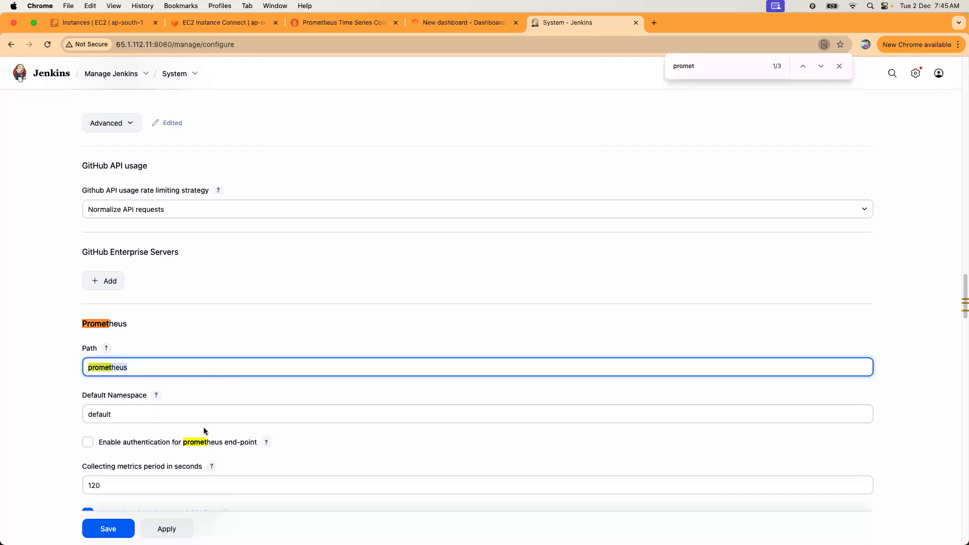
left_click(182, 373)
scroll(187, 386, "down", 3)
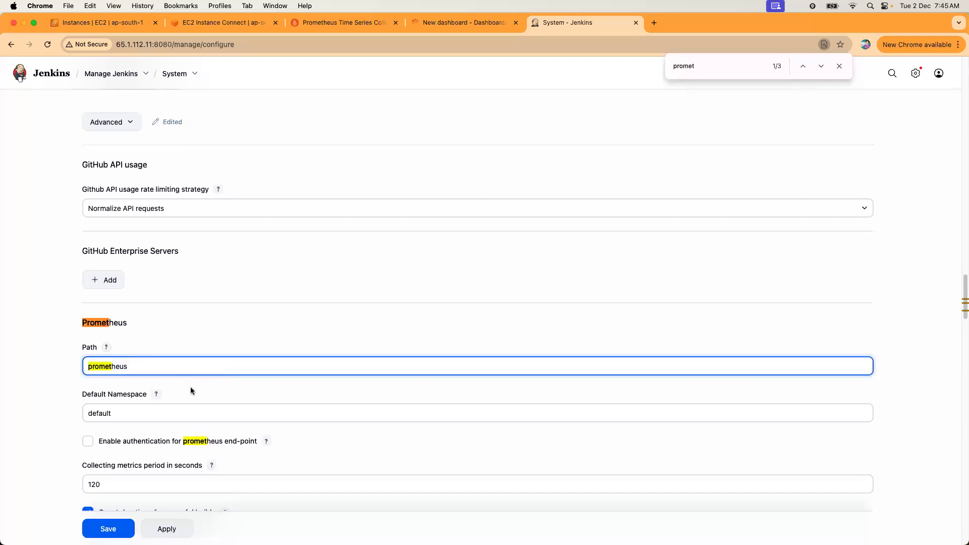
scroll(181, 379, "down", 4)
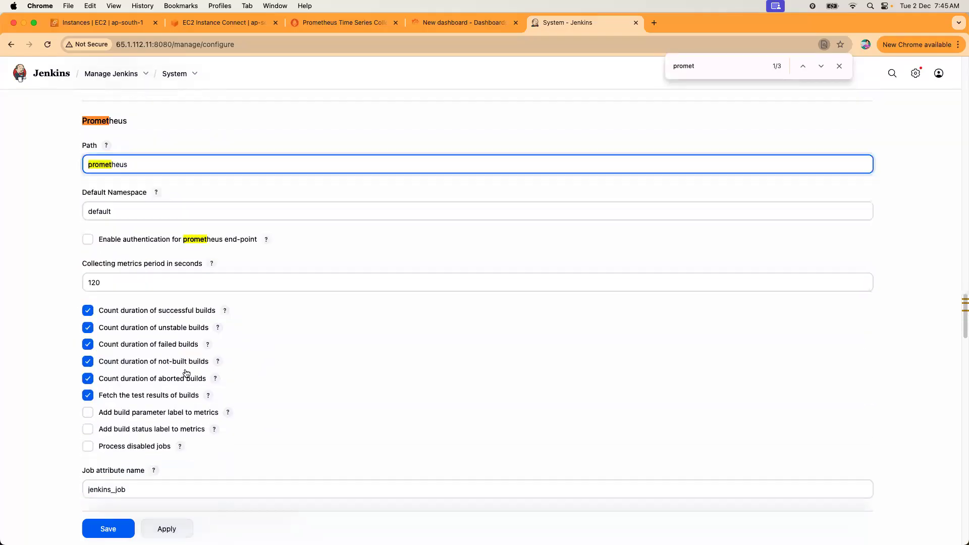
left_click(124, 533)
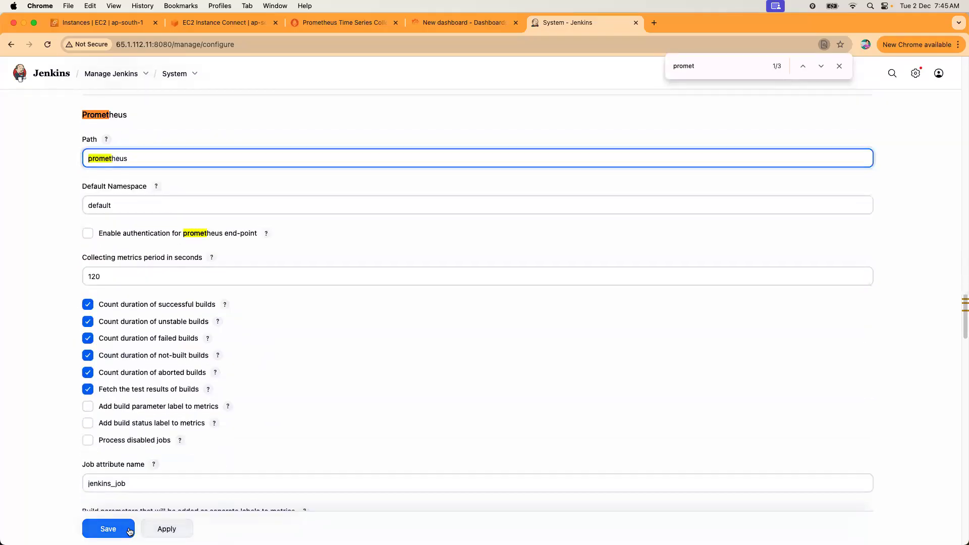
Open Jenkins's /prometheus metrics endpoint in a duplicated tab and scroll through the metrics.
right_click(590, 23)
left_click(617, 97)
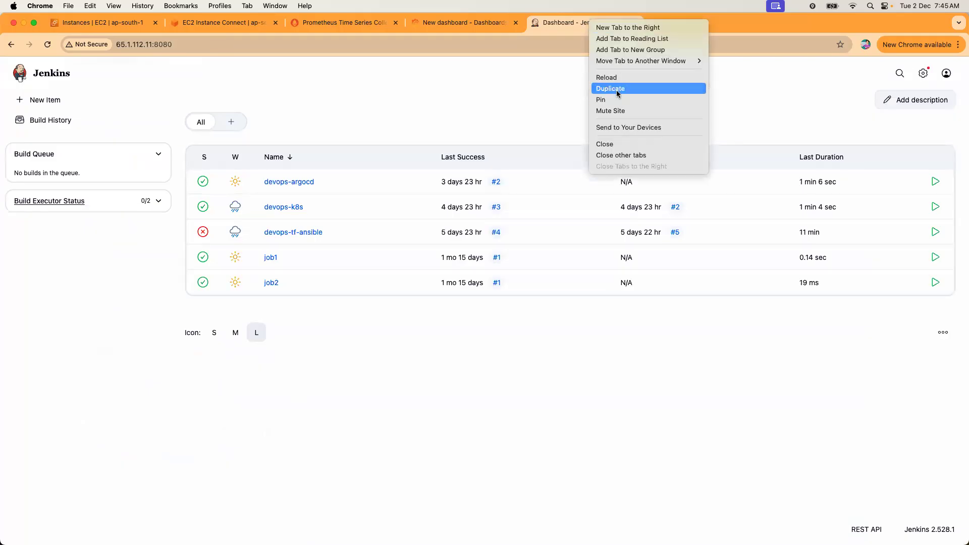
left_click(233, 49)
key("Right")
type("/prometheus")
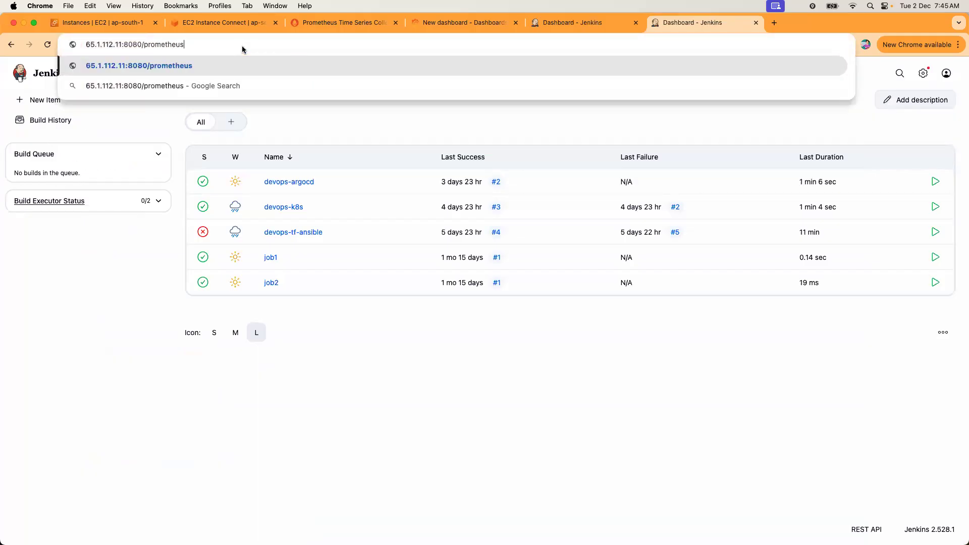
key("Return")
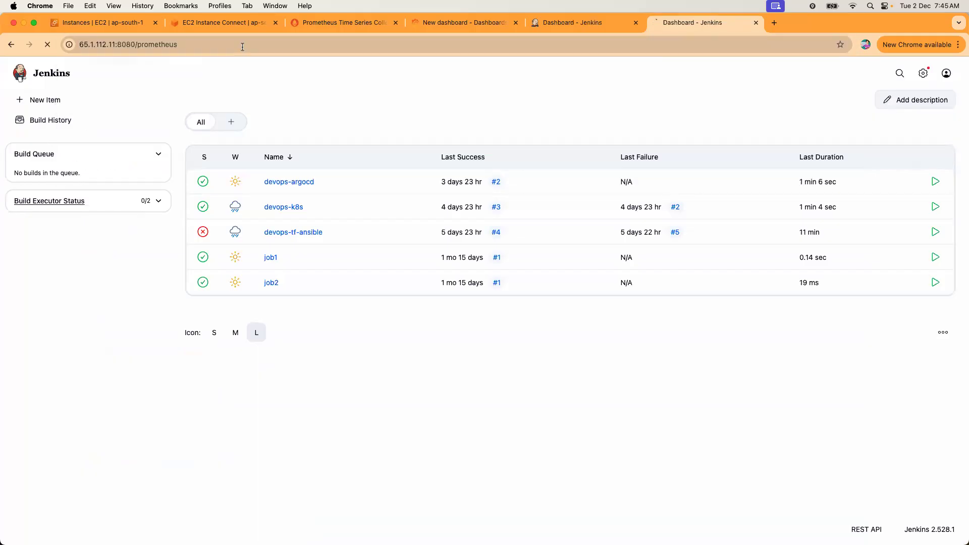
scroll(309, 309, "down", 20)
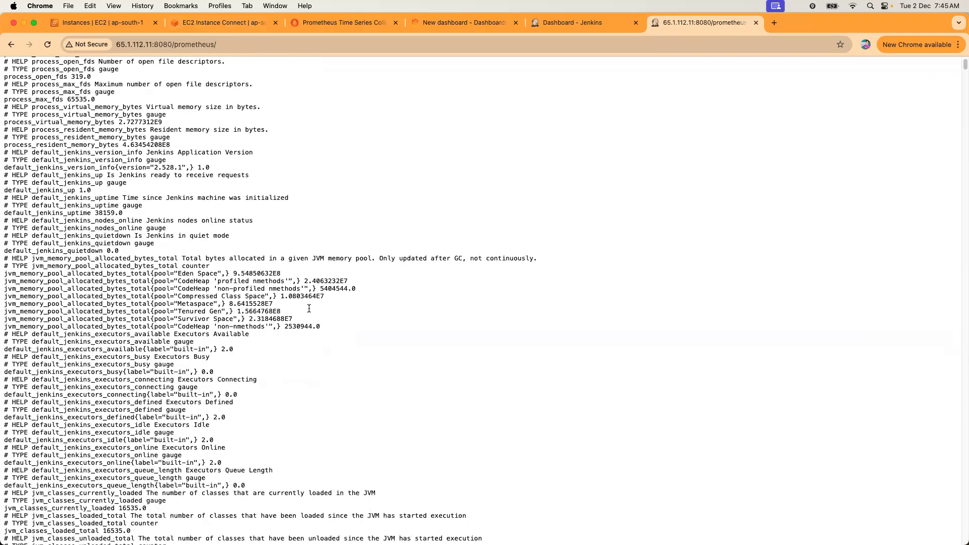
scroll(309, 309, "down", 15)
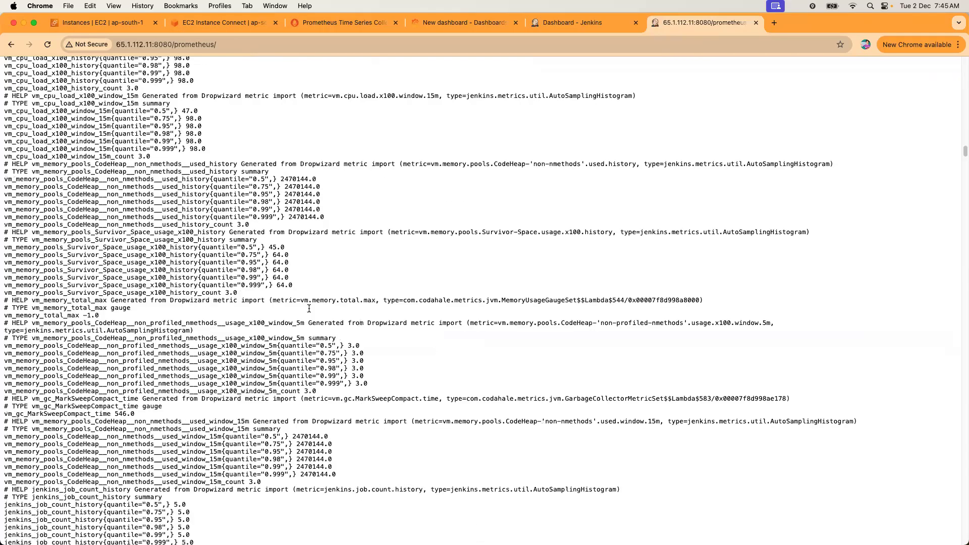
scroll(309, 309, "down", 20)
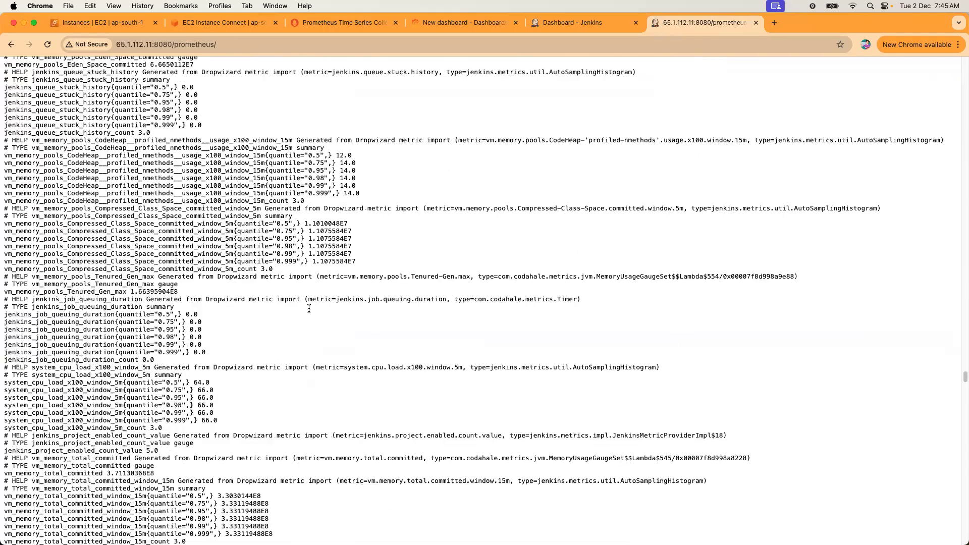
scroll(309, 308, "up", 15)
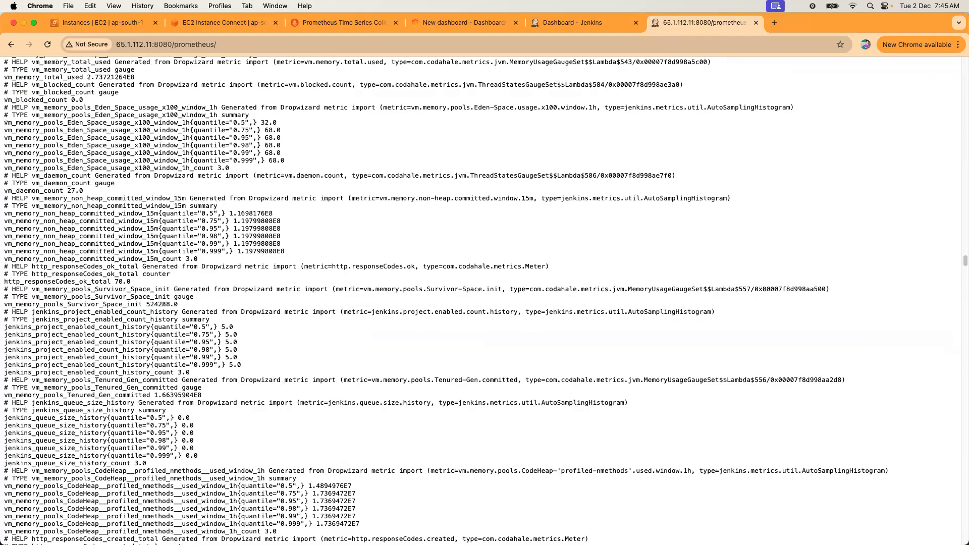
scroll(764, 220, "up", 8)
scroll(765, 219, "up", 7)
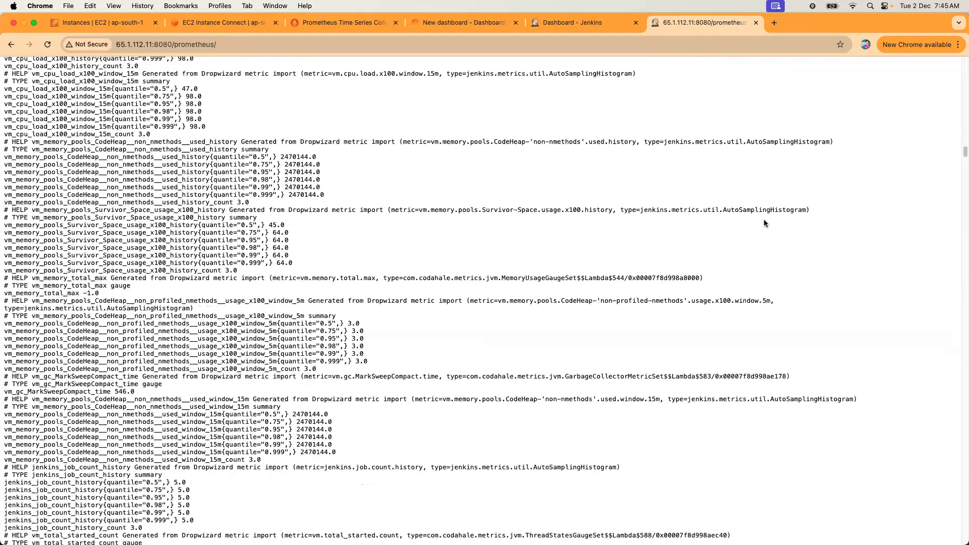
scroll(765, 219, "up", 10)
Search for 'jenkins_job_cou' and copy the jenkins_job_count_value metric name.
key("super+f")
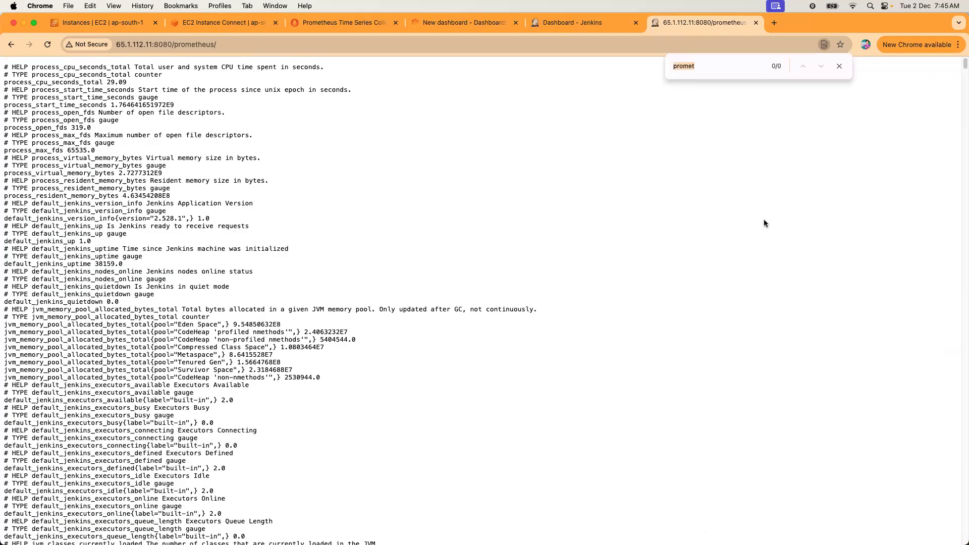
type("jenkins")
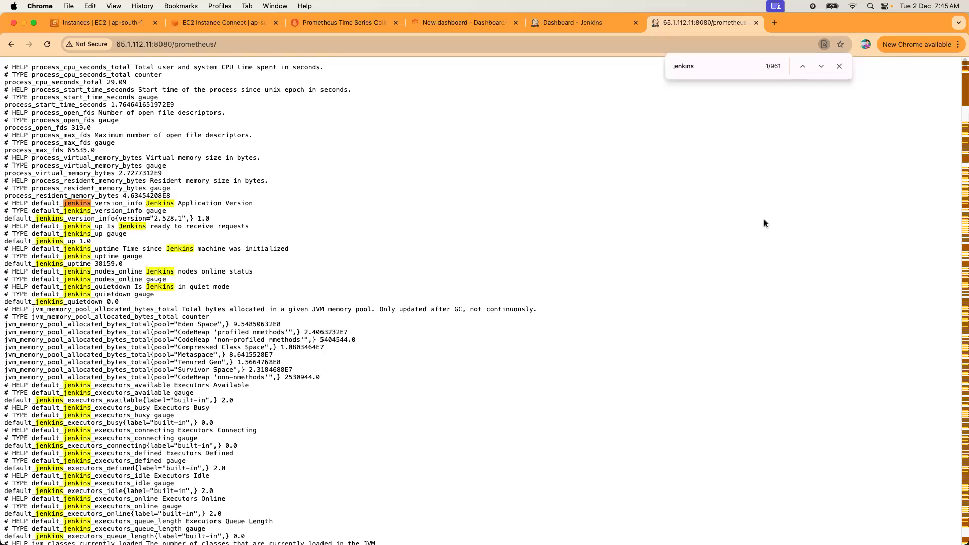
type("_job")
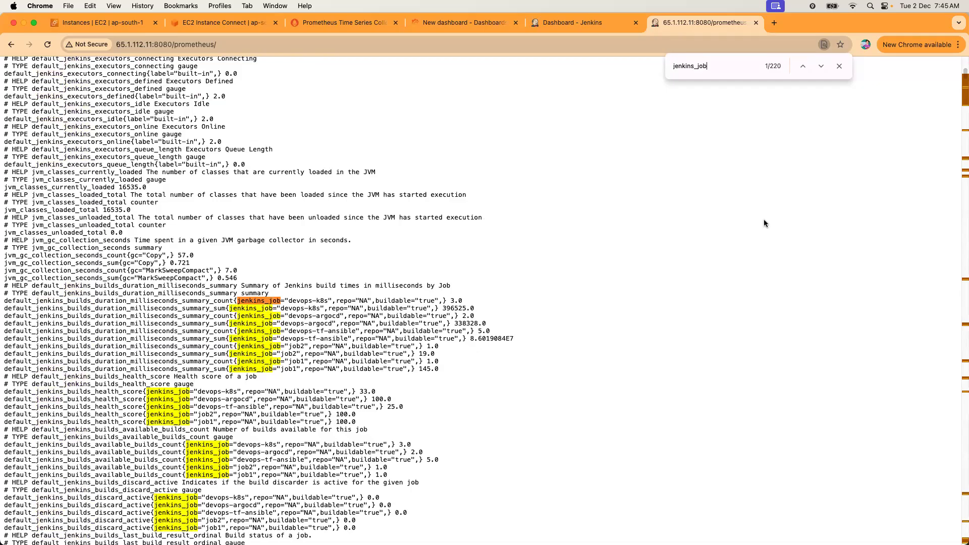
type("_cou")
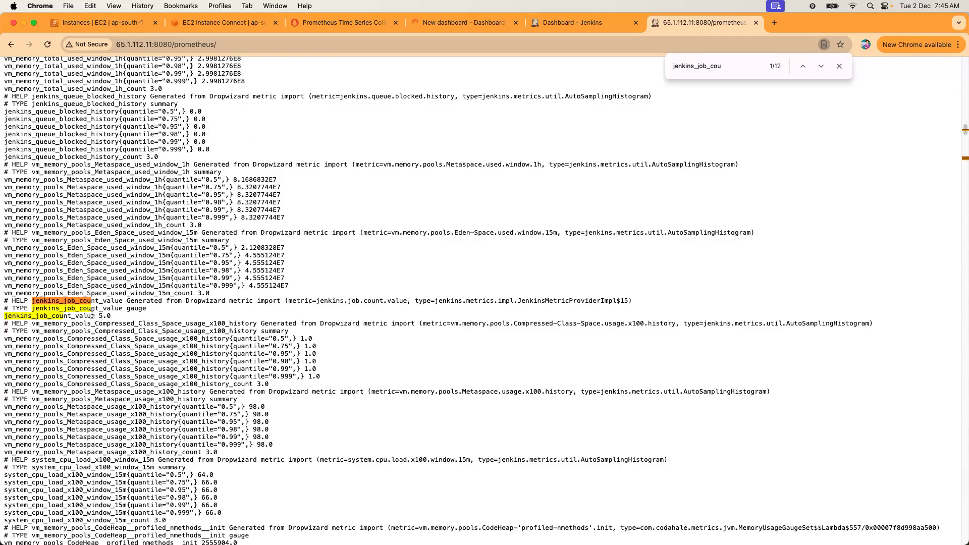
left_click_drag(112, 317, 60, 311)
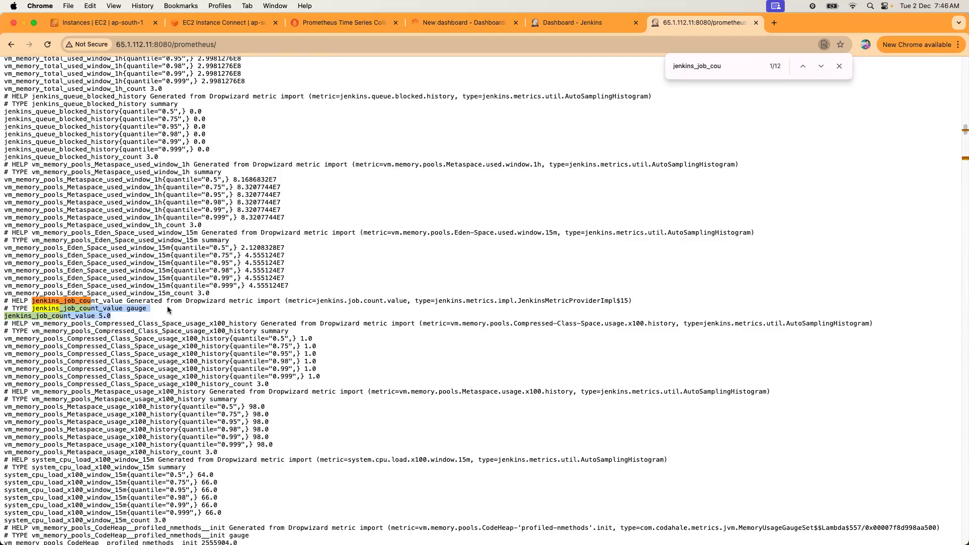
left_click(101, 315)
left_click_drag(34, 310, 124, 308)
key("super+c")
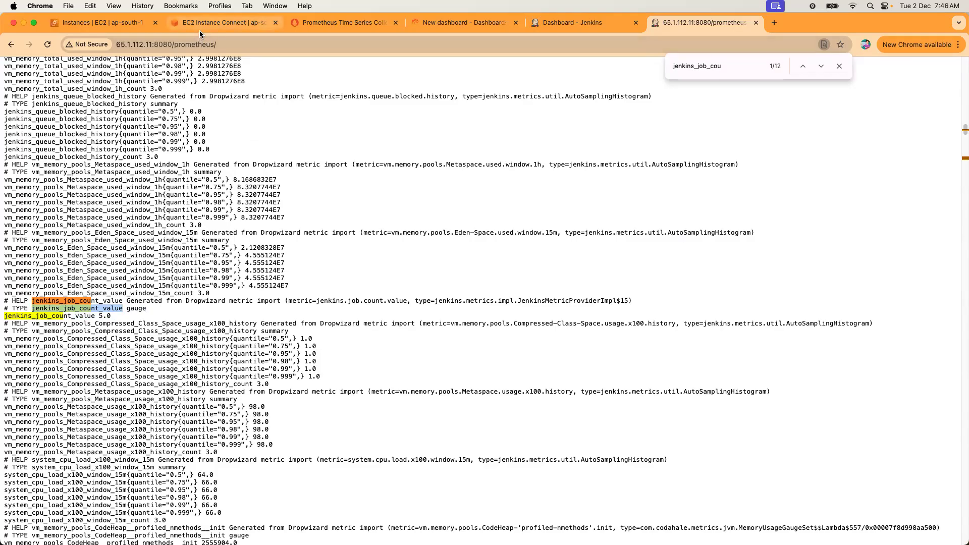
left_click(198, 30)
left_click(314, 27)
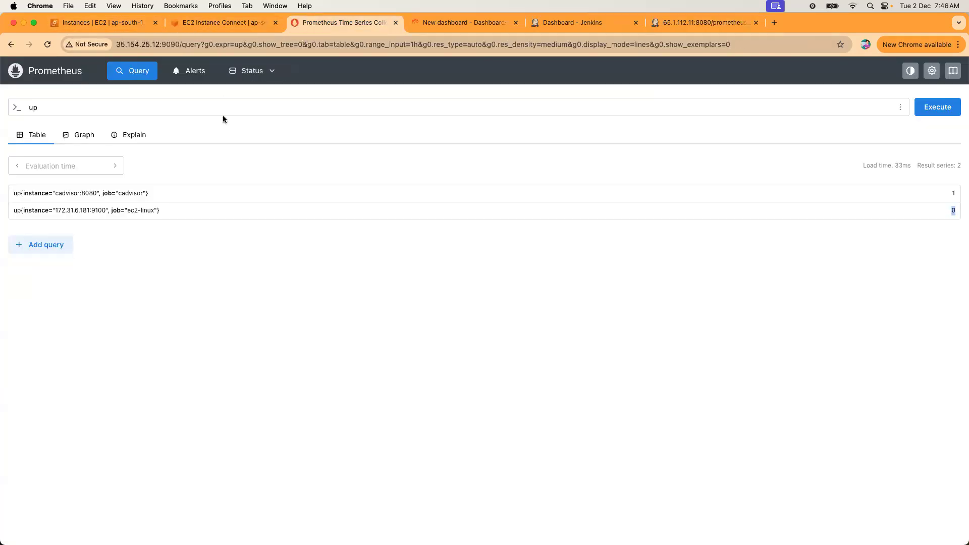
Replace the 'up' query with jenkins_job_count_value and execute it, getting no data.
left_click(167, 108)
double_click(65, 109)
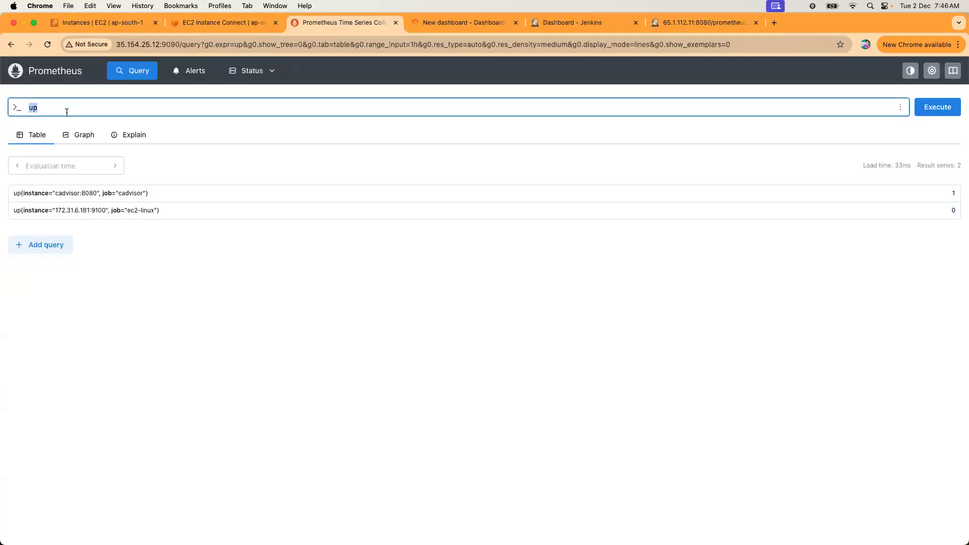
key("super+v")
key("Return")
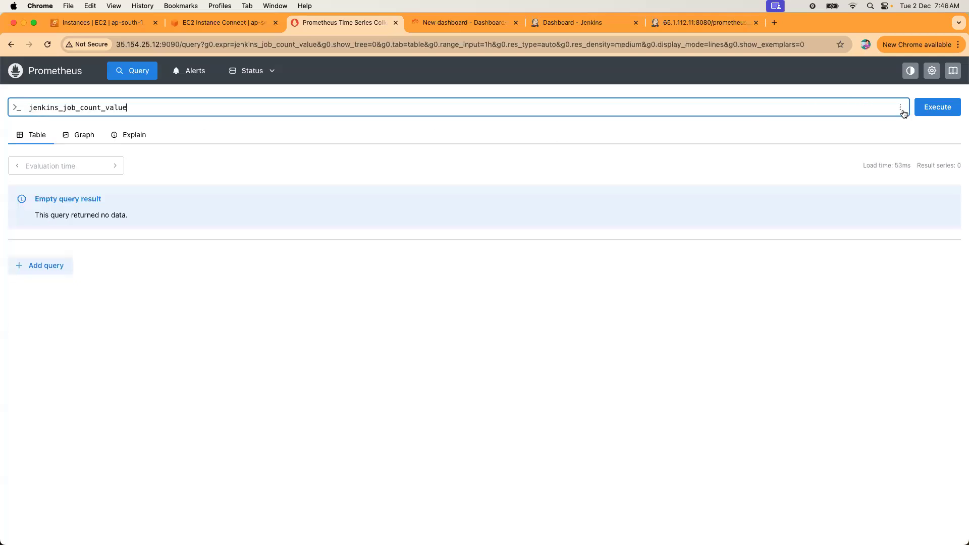
left_click(926, 104)
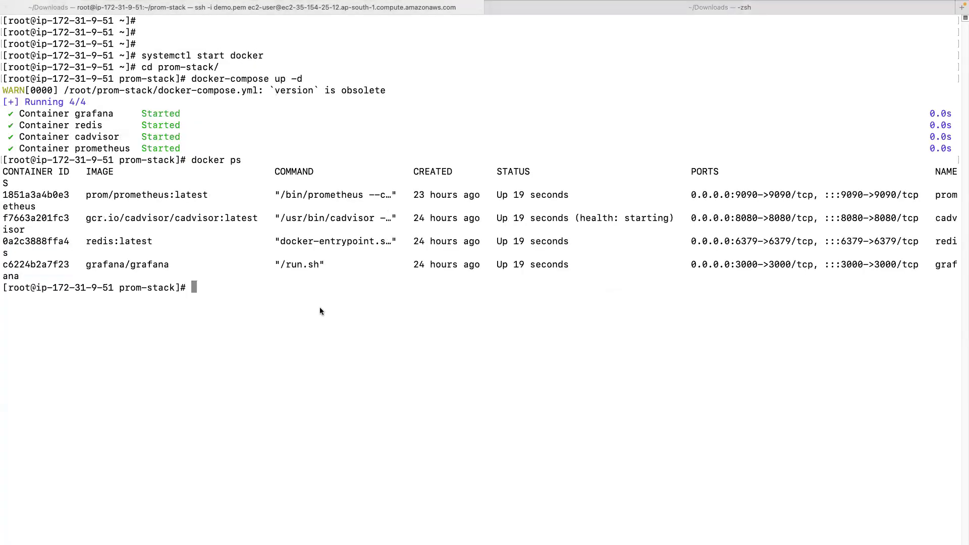
Reconnect to the Prometheus server over ssh, become root, and enter prom-stack/.
type("s")
key("Return")
type("clear")
key("Return")
key("Up")
key("Up")
key("Up")
key("Return")
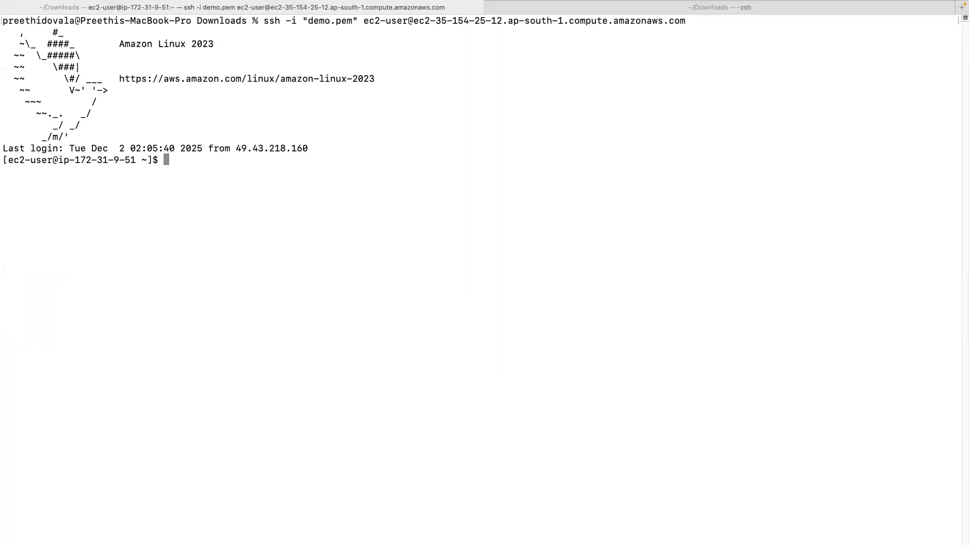
type("sudo su ")
type("-")
key("Return")
type("cd prom-stack/")
key("Return")
Open prometheus.yml in vim and add '- job_name: jenkins' after the ec2-linux job.
type("vim pro")
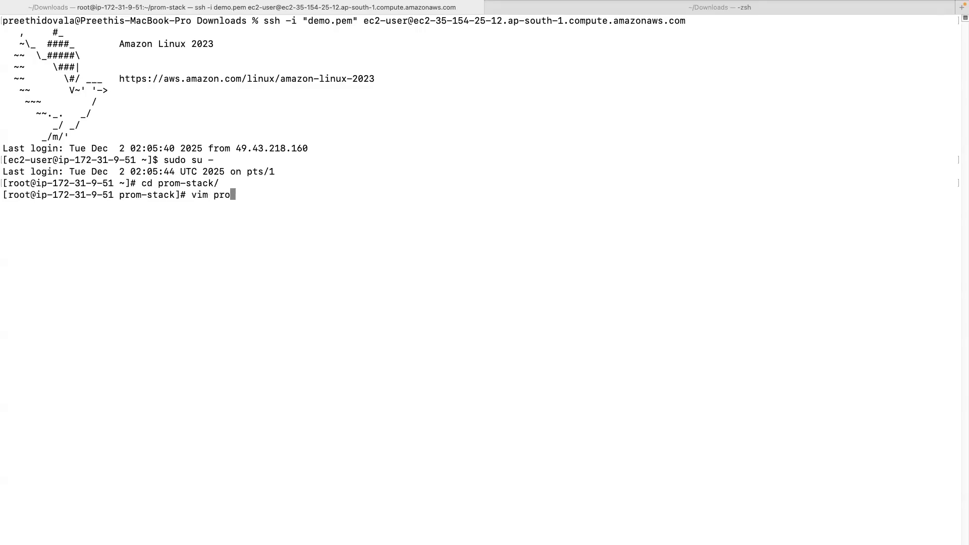
key("Tab")
key("Return")
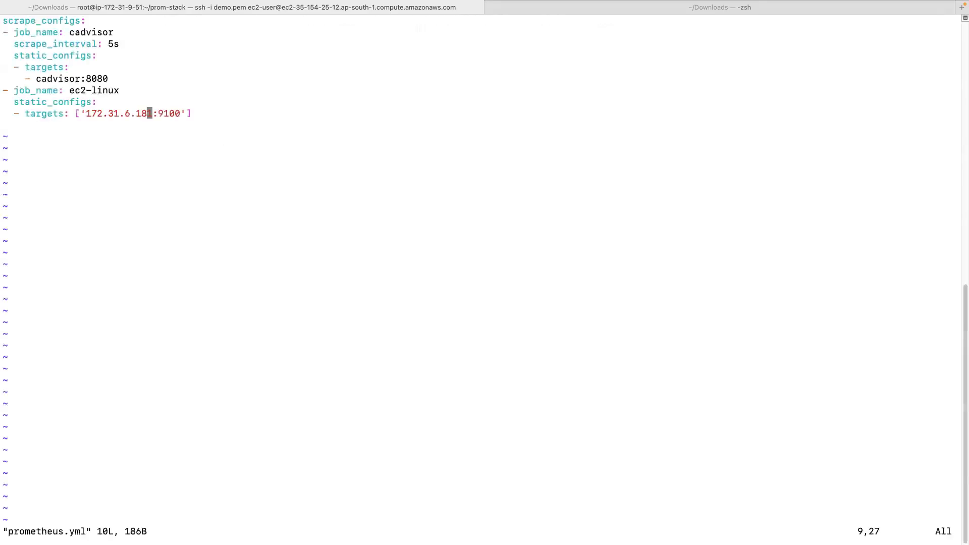
key("i")
key("Right")
key("Right")
key("Right")
key("Right")
key("Right")
key("Right")
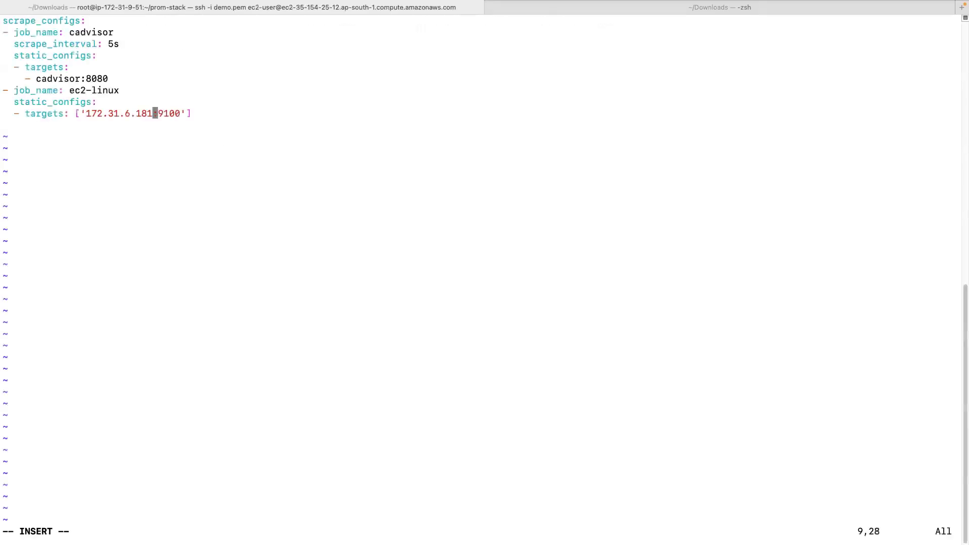
key("Right")
key("Right")
type("'")
key("BackSpace")
key("Return")
key("BackSpace")
key("BackSpace")
type("- job_name: ")
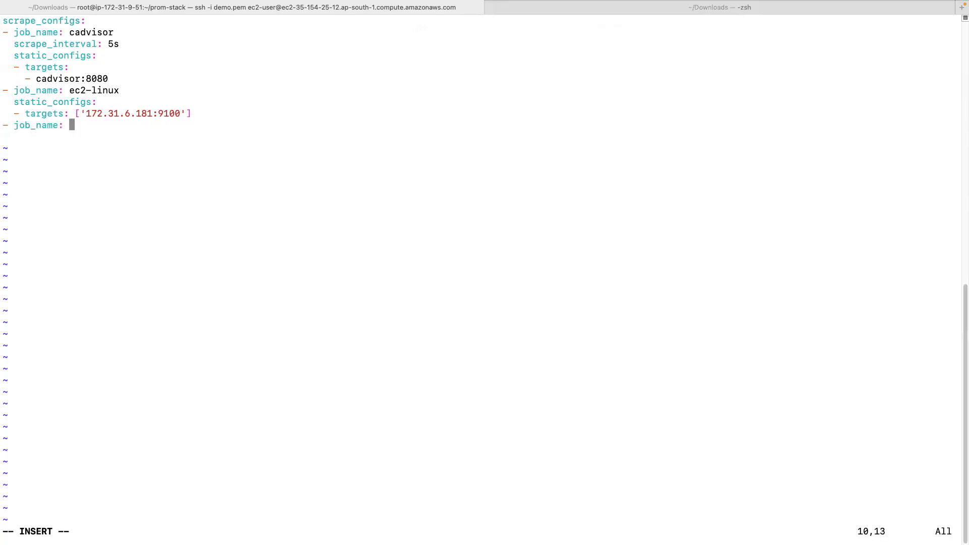
type("jenkins")
key("Return")
Paste the metrics_path /prometheus, static_configs and targets lines, fixing the indentation.
key("super+Tab")
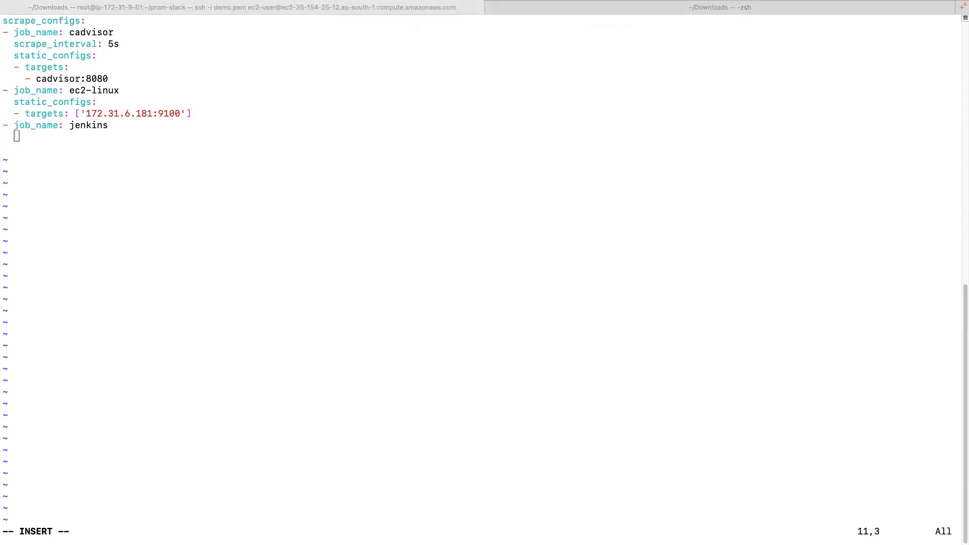
left_click(134, 265)
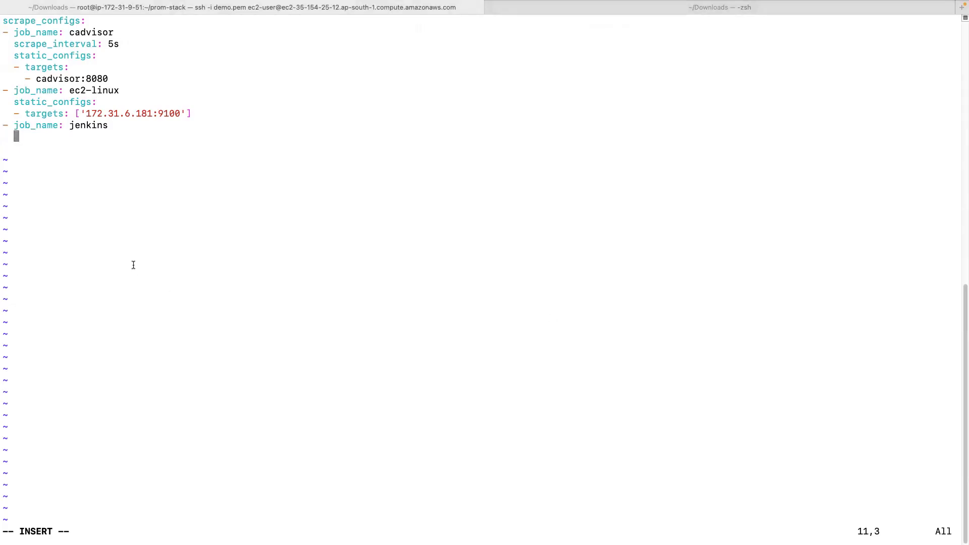
type("metrics_path: /prometheus   static_configs:   - targets: ['65.2.39.83:8080']")
key("Up")
key("Up")
key("Up")
key("Delete")
key("Delete")
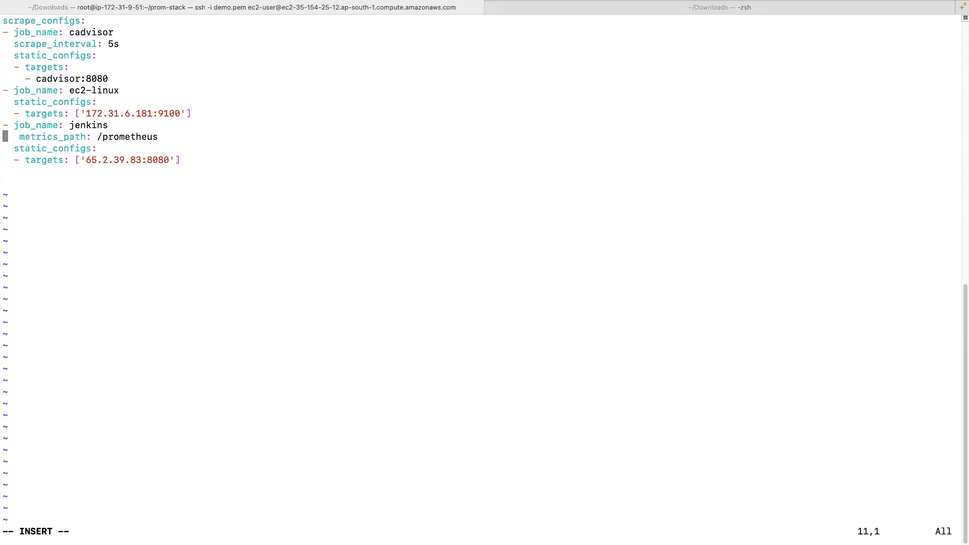
key("Down")
key("Down")
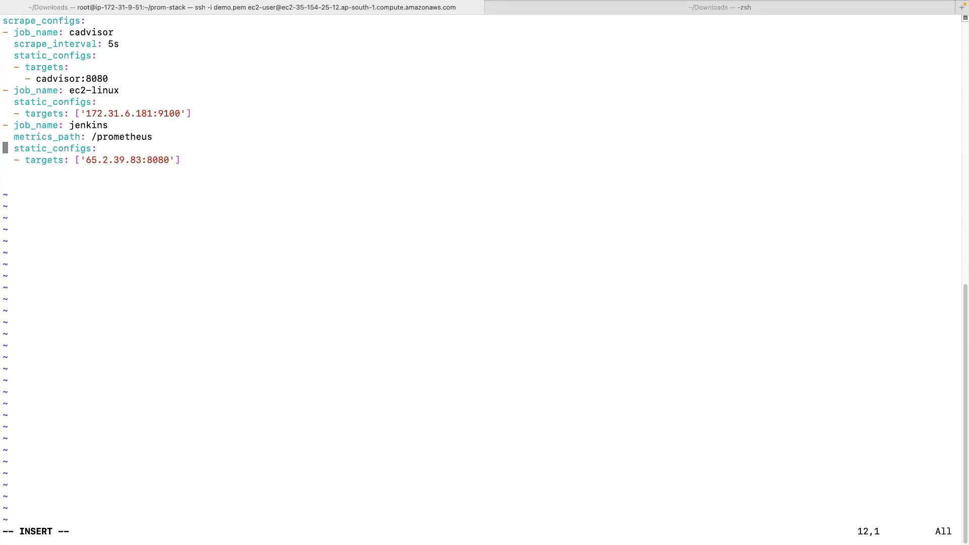
Set the jenkins target to jenkins1's private IP 172.31.6.44:8080 and save with :wq!
key("ctrl+Left")
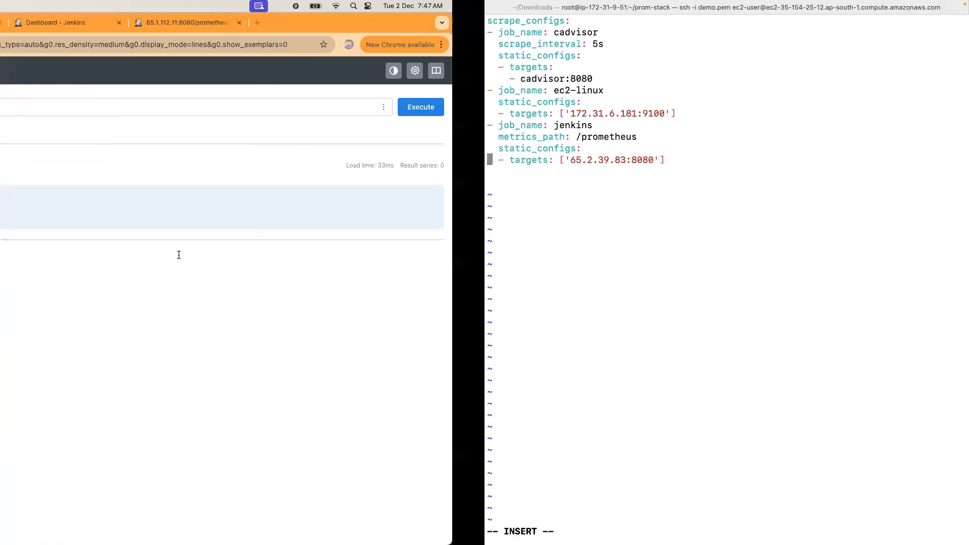
key("super+1")
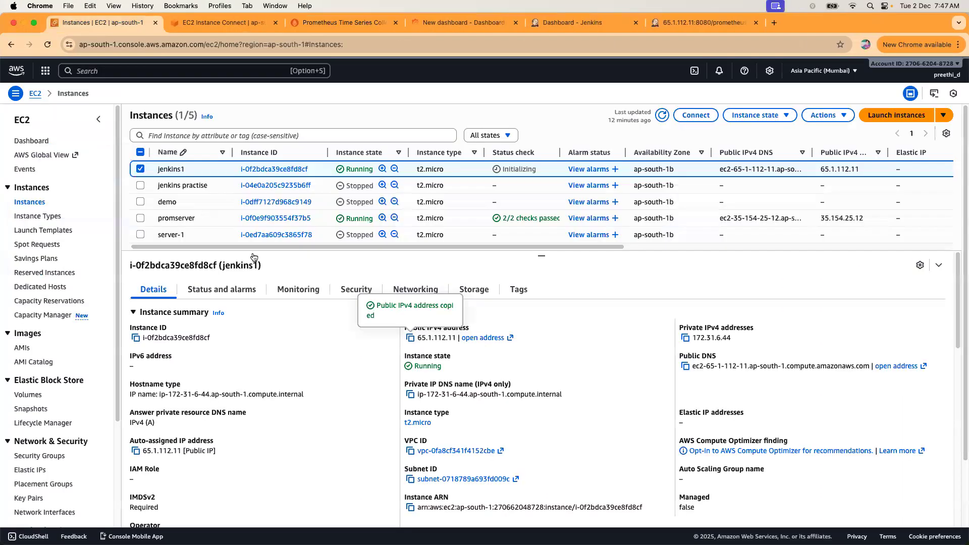
left_click(686, 338)
key("ctrl+Right")
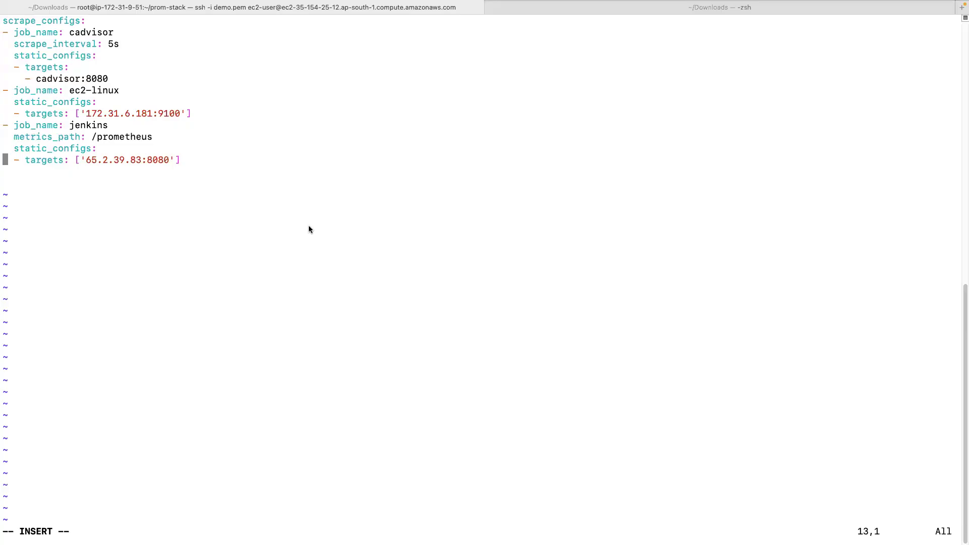
key("Right")
key("Right")
key("Right")
key("Right")
key("Right")
key("Right")
key("Right")
key("Right")
key("Right")
key("Right")
key("Right")
key("Right")
key("Right")
key("Right")
key("Right")
key("Right")
key("Right")
key("Right")
key("Right")
key("Right")
key("Right")
key("Right")
key("Right")
key("Right")
key("Right")
key("BackSpace")
key("BackSpace")
key("BackSpace")
key("BackSpace")
key("BackSpace")
key("BackSpace")
key("BackSpace")
key("BackSpace")
key("BackSpace")
key("BackSpace")
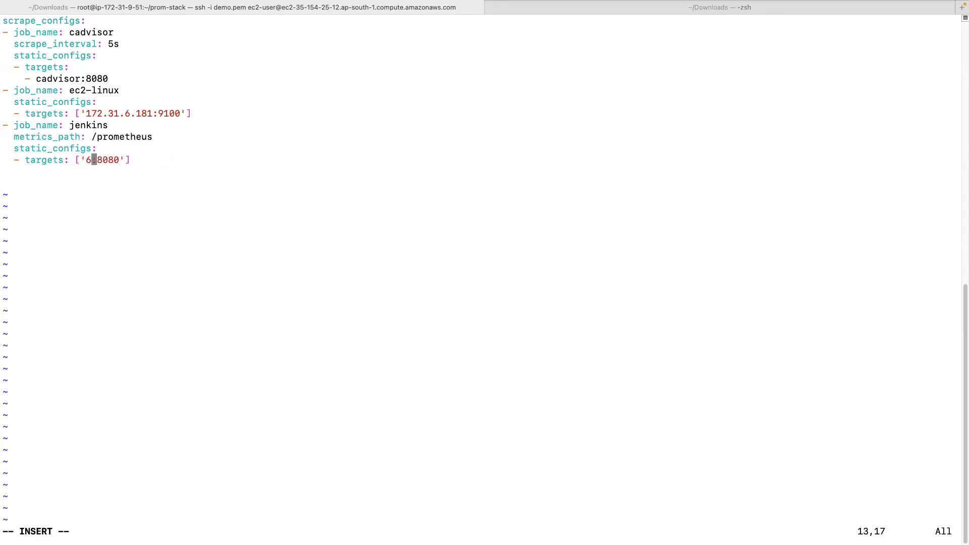
key("super+v")
key("Escape")
type(":wq!")
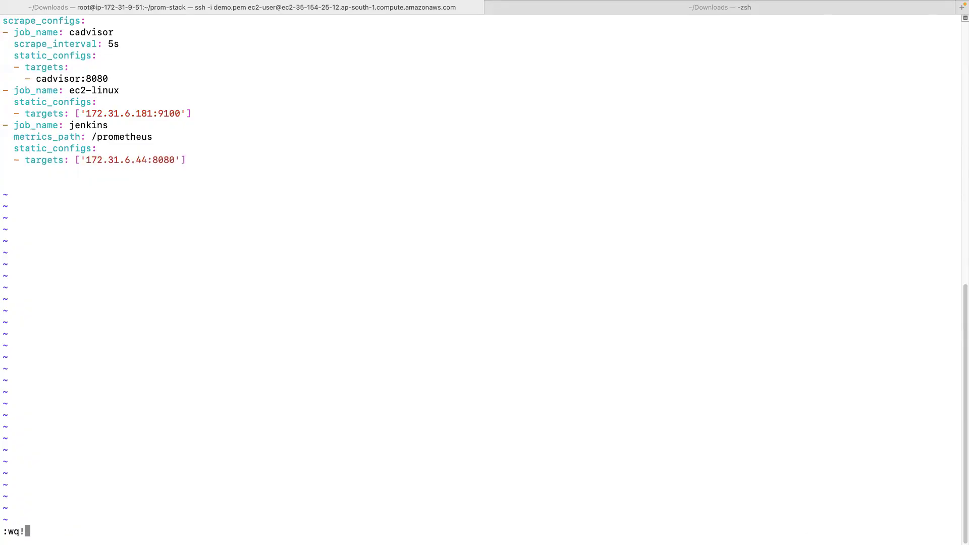
key("Return")
Force-remove the prometheus container with 'docker rm -f prometheus' and confirm it's gone.
type("docker ps")
key("Return")
type("docke rrm")
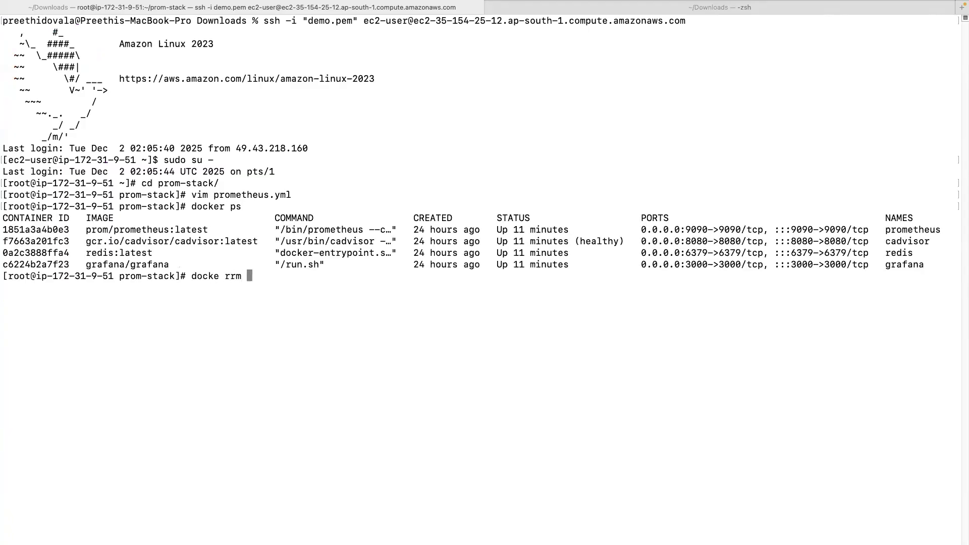
key("BackSpace")
key("BackSpace")
key("BackSpace")
key("BackSpace")
key("BackSpace")
type("r rm -f prometheus")
key("Return")
key("Up")
key("Up")
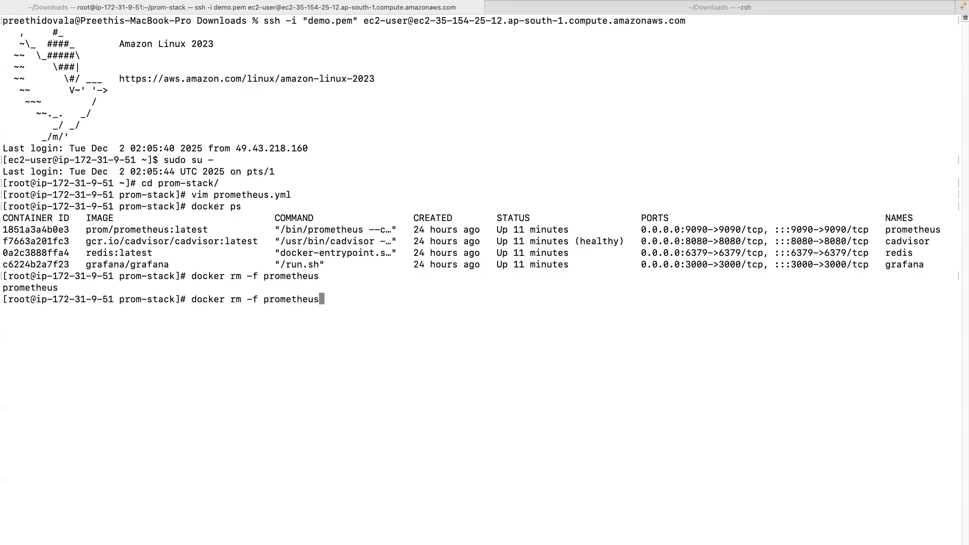
key("Return")
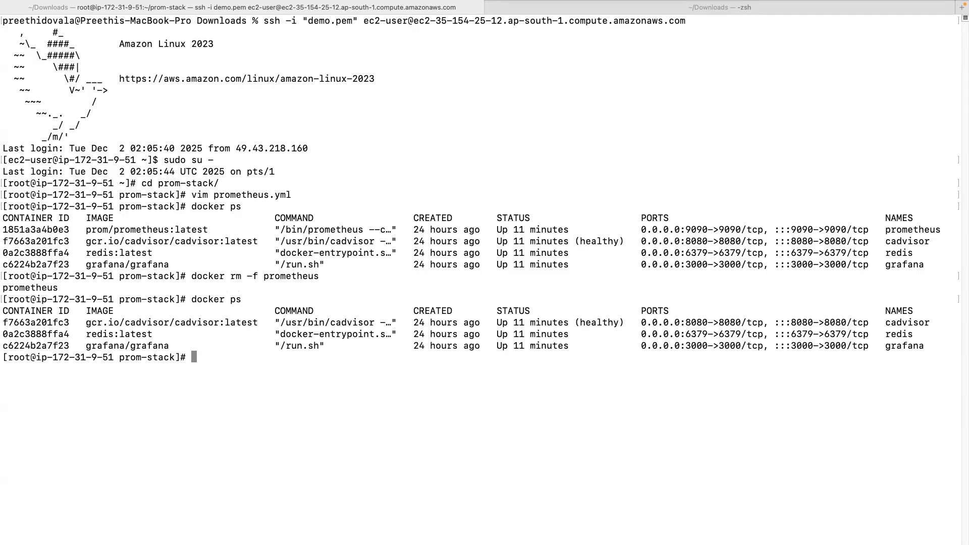
Recreate it with 'docker-compose up -d' and confirm prometheus is running again.
type("docker-compose ")
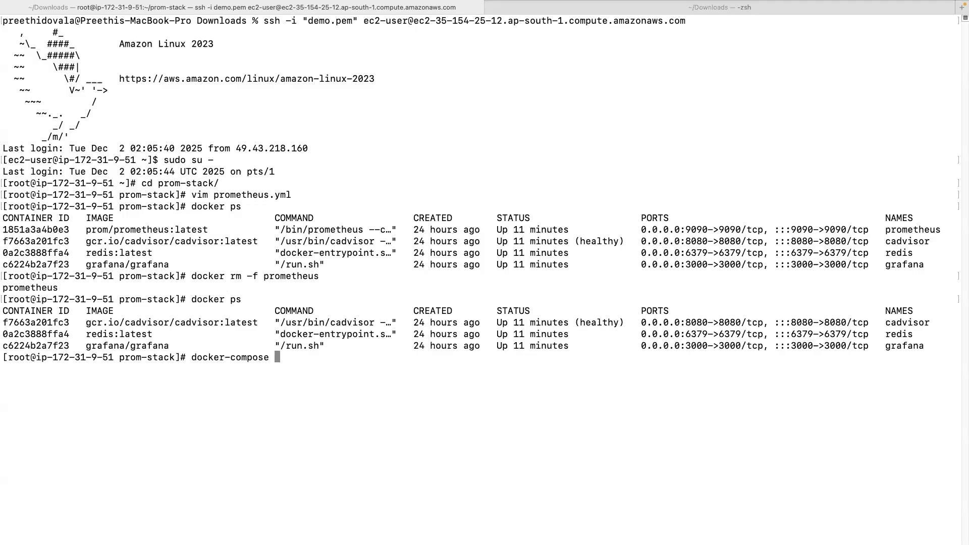
type("up d")
key("BackSpace")
type("-d")
key("Return")
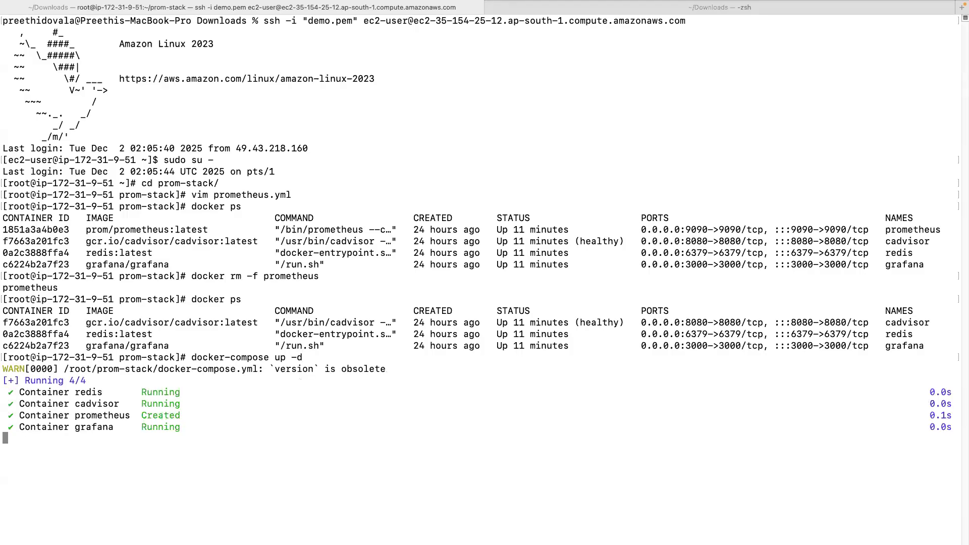
key("Up")
key("Up")
key("Return")
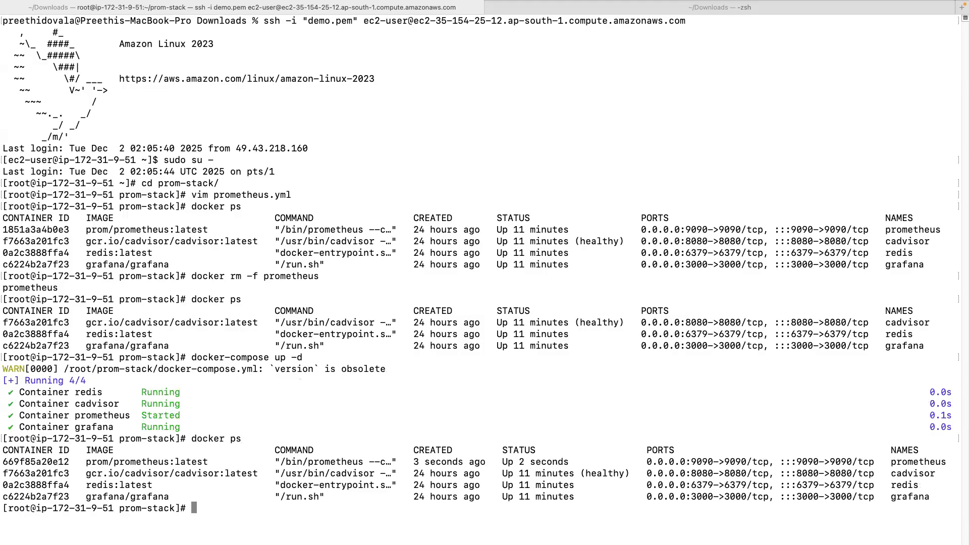
key("ctrl+Left")
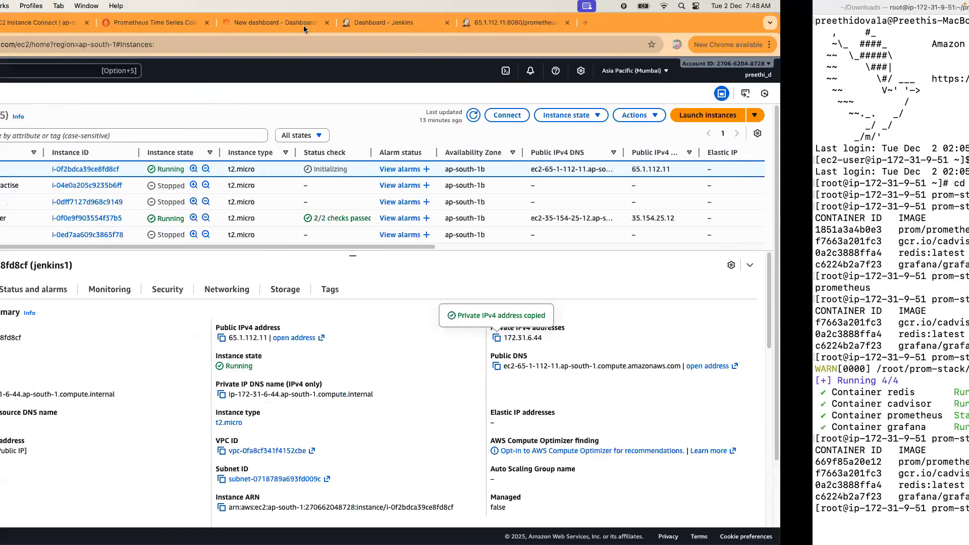
Refresh the query page and check the jenkins target in Status > Target health.
left_click(304, 24)
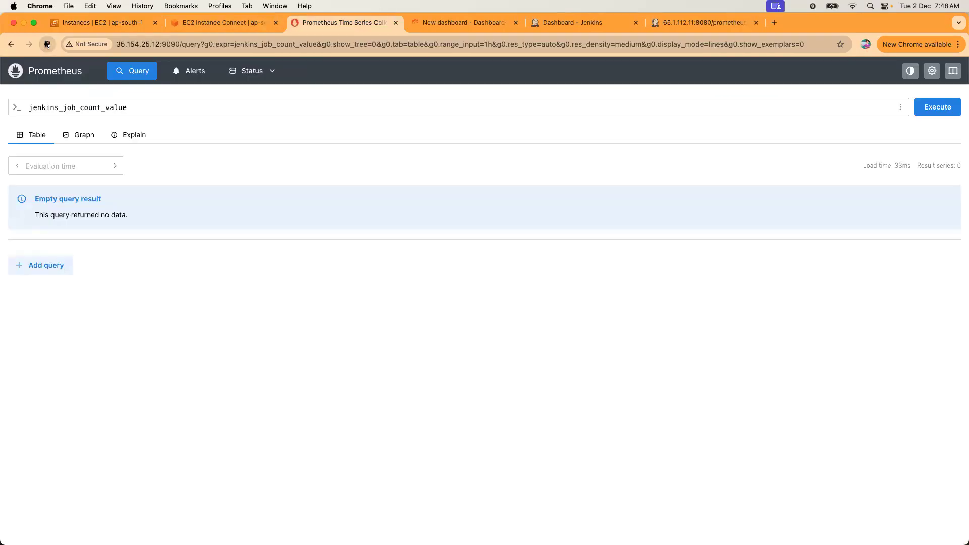
left_click(49, 44)
left_click(269, 77)
left_click(251, 108)
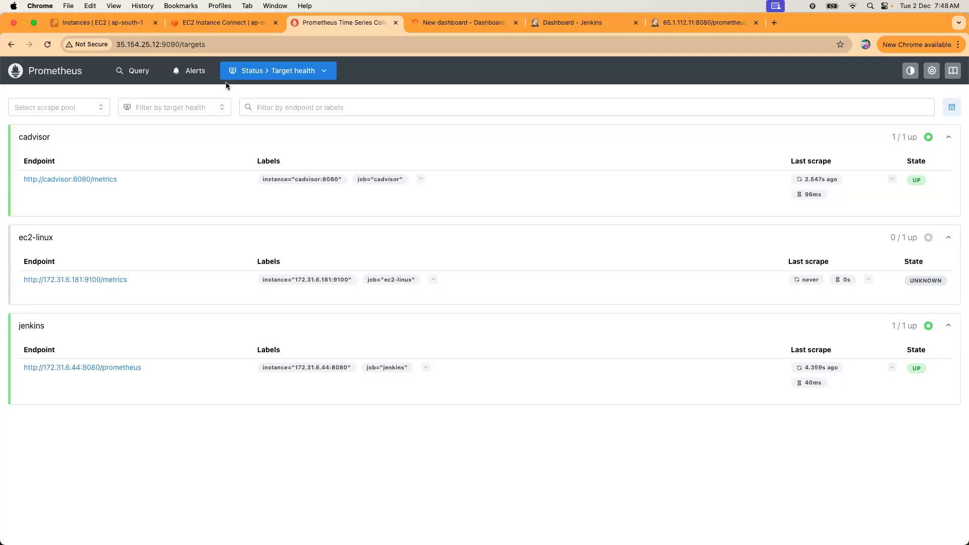
left_click(39, 74)
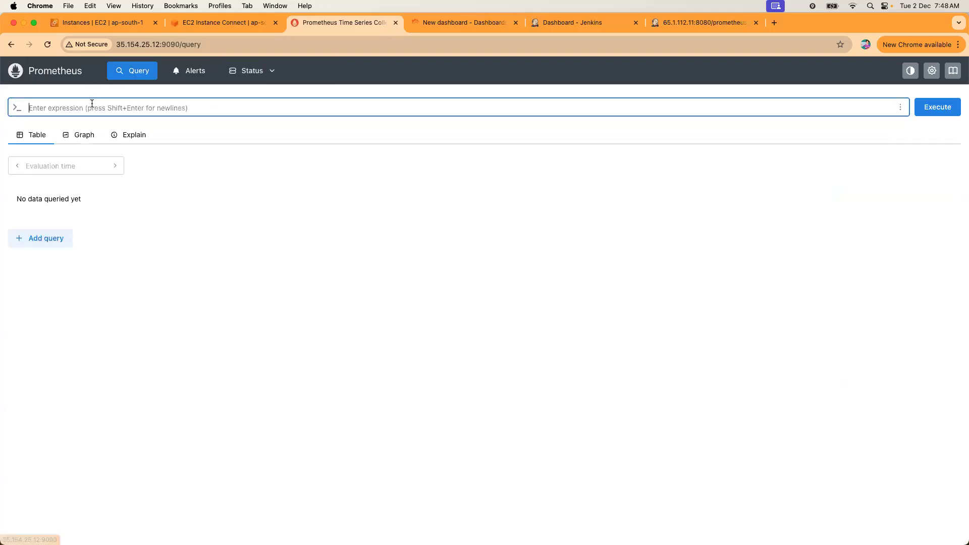
Re-run jenkins_job_count_value, which now returns 5 for job jenkins at 172.31.6.44:8080.
key("super+v")
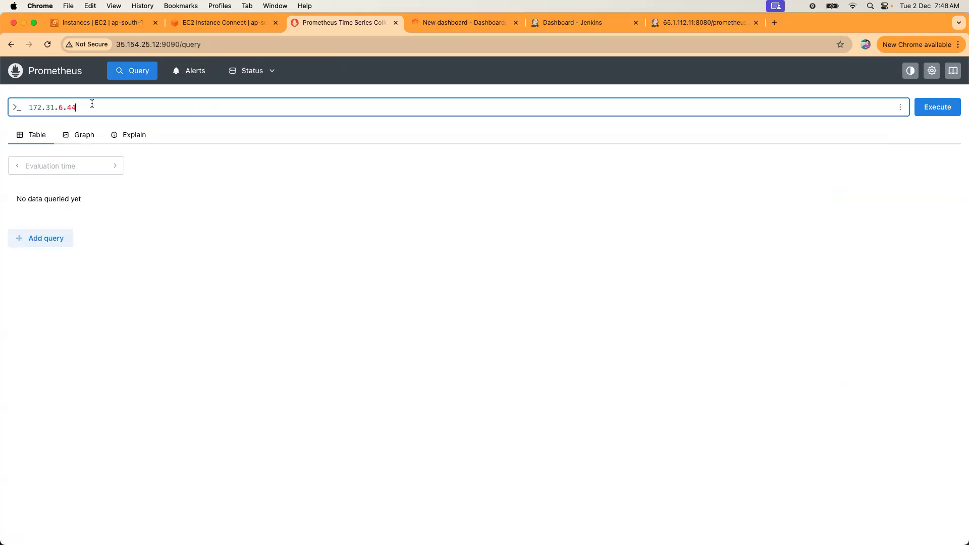
left_click(672, 23)
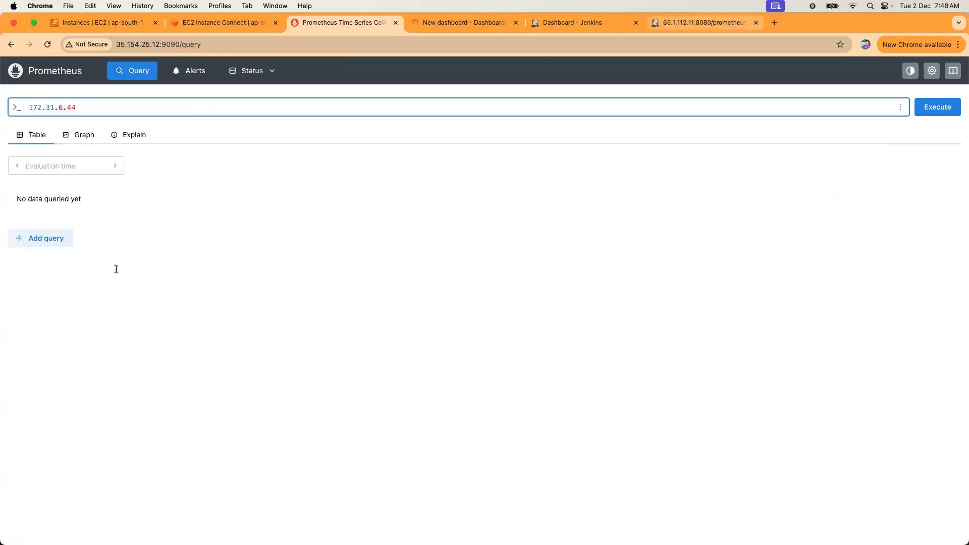
left_click(121, 309)
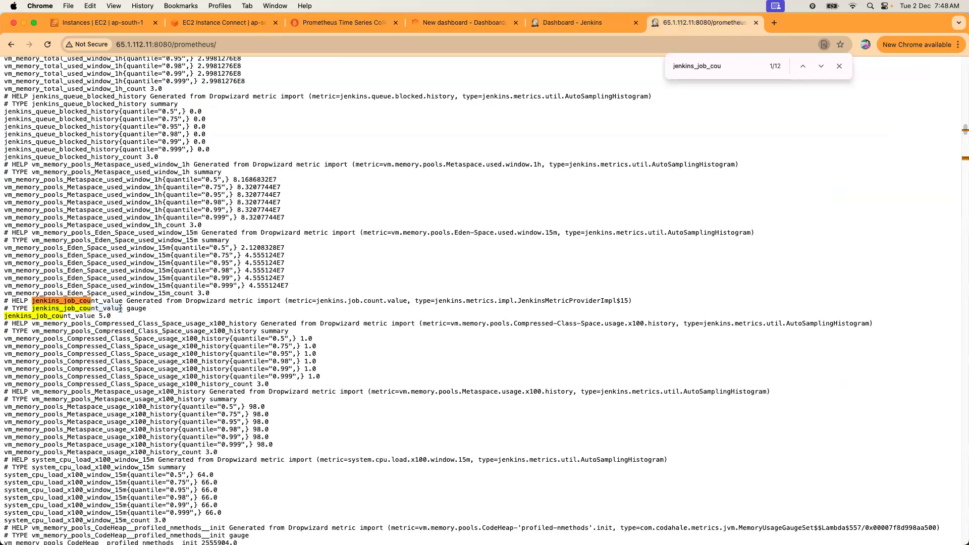
left_click(331, 23)
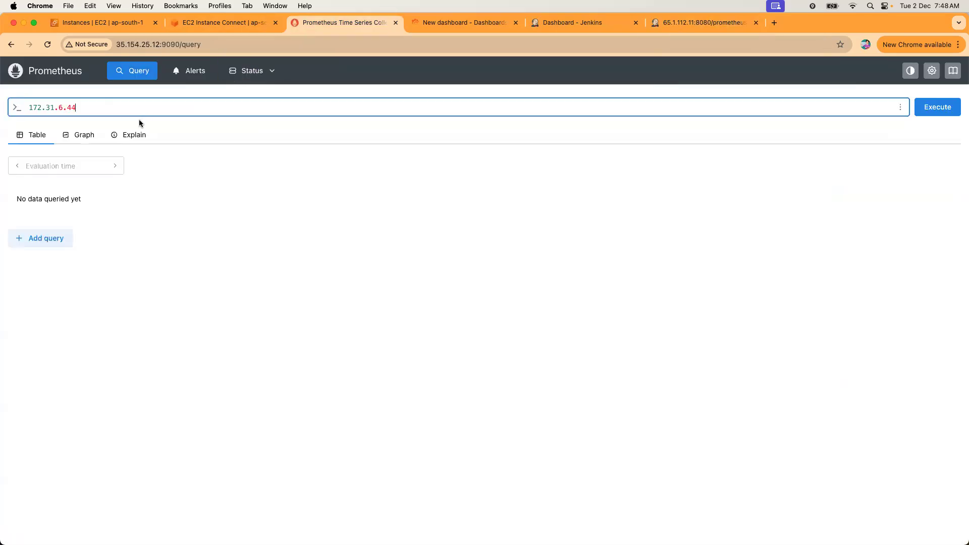
left_click_drag(70, 107, 19, 98)
key("super+v")
key("Return")
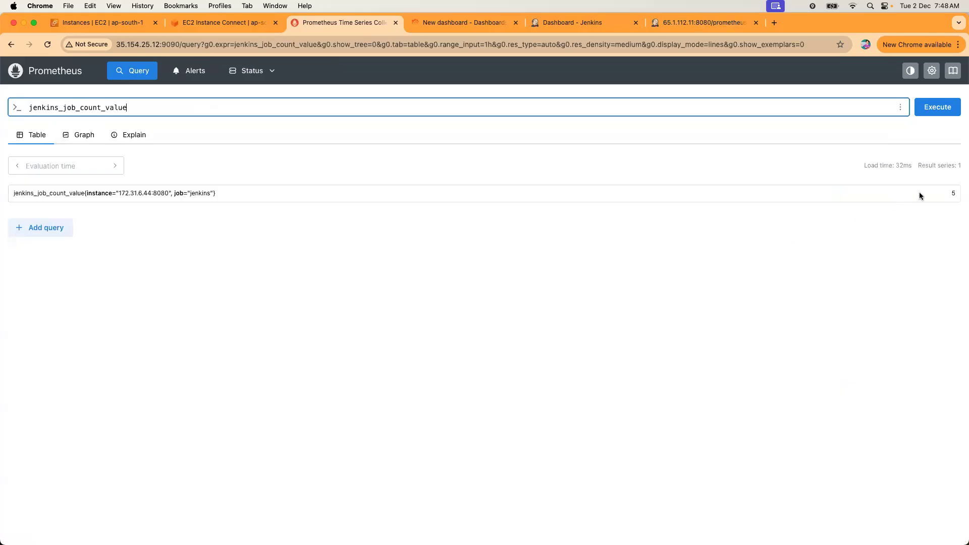
left_click(954, 195)
double_click(954, 194)
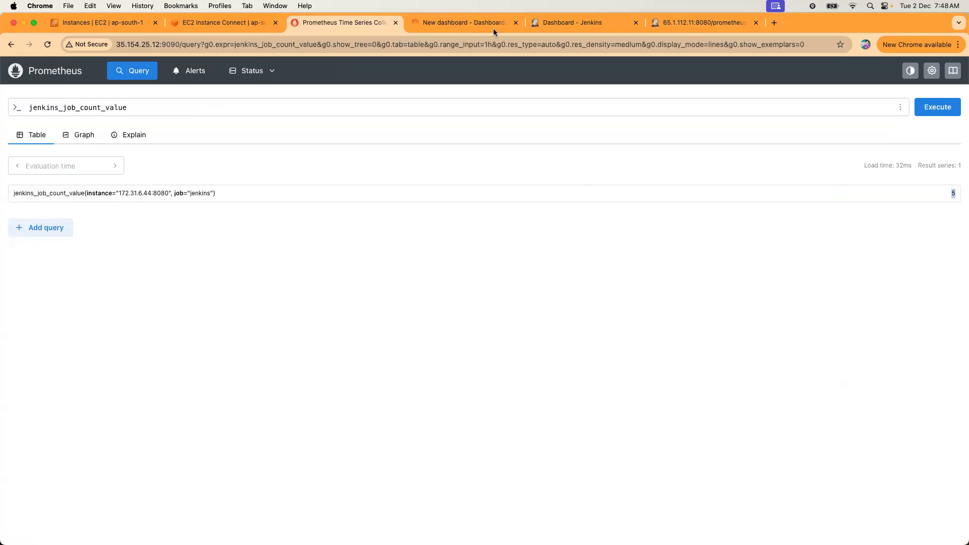
Add a new visualization panel to the New dashboard querying jenkins_job_count_value.
left_click(465, 23)
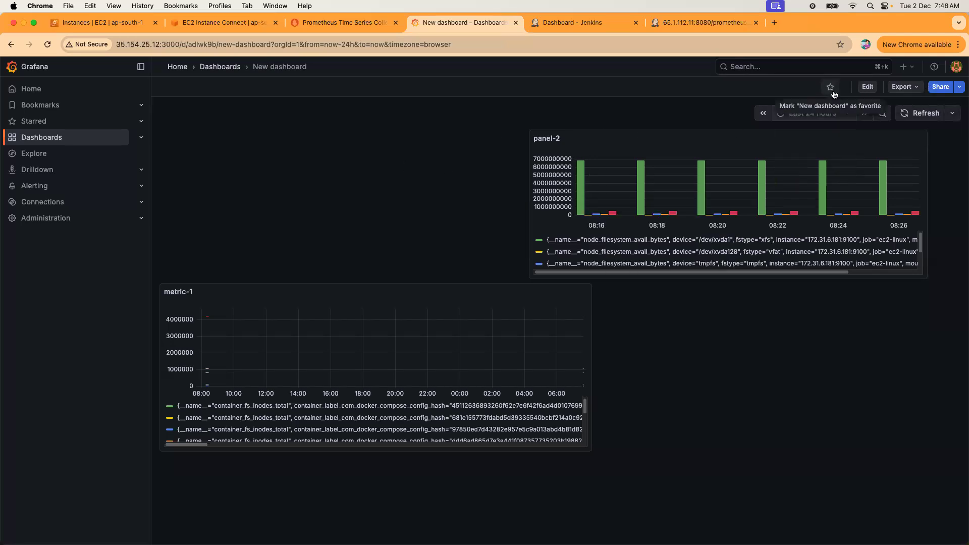
left_click(867, 87)
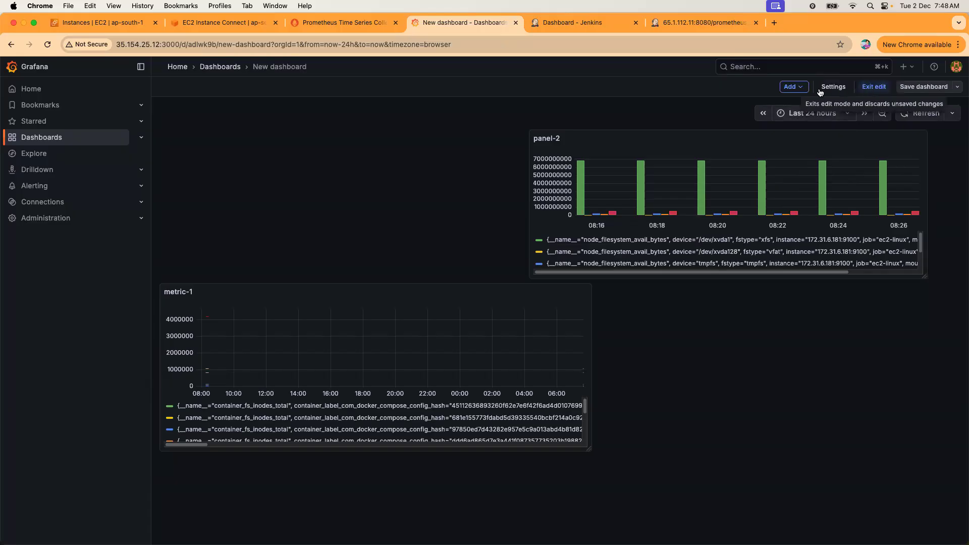
left_click(797, 88)
left_click(794, 100)
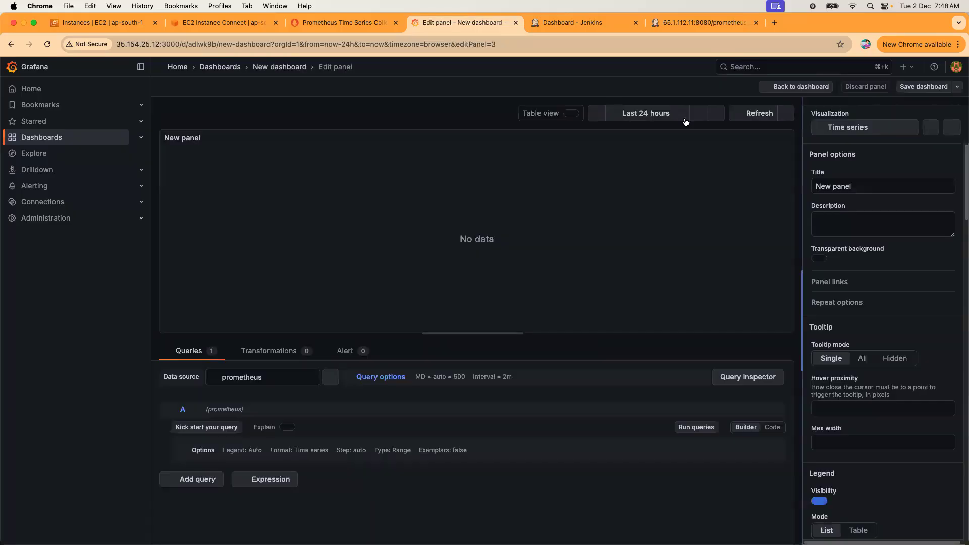
left_click(244, 460)
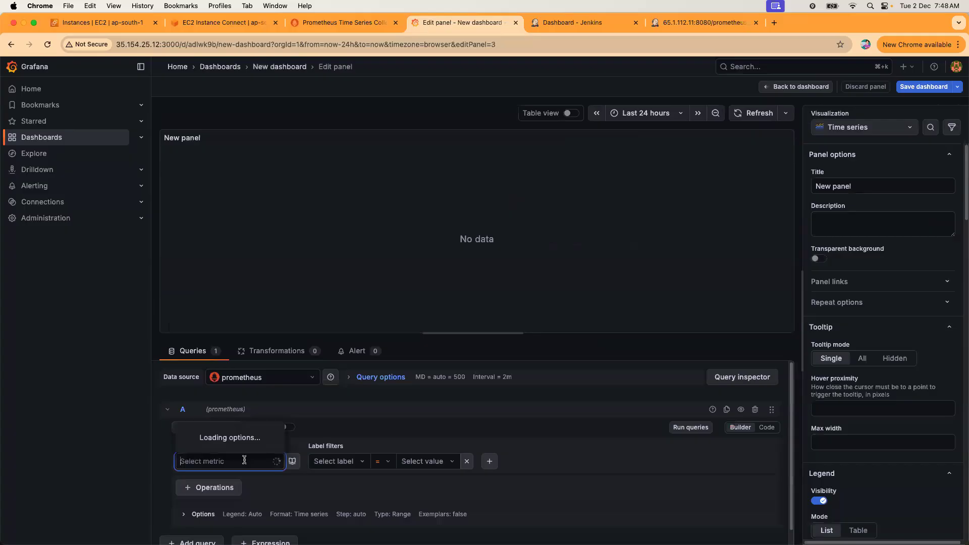
key("super+v")
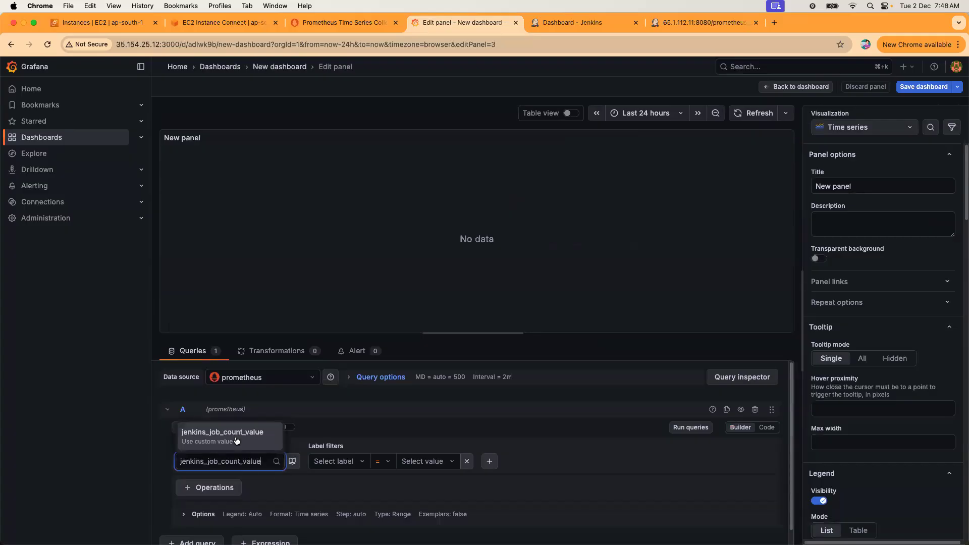
left_click(240, 438)
left_click(690, 434)
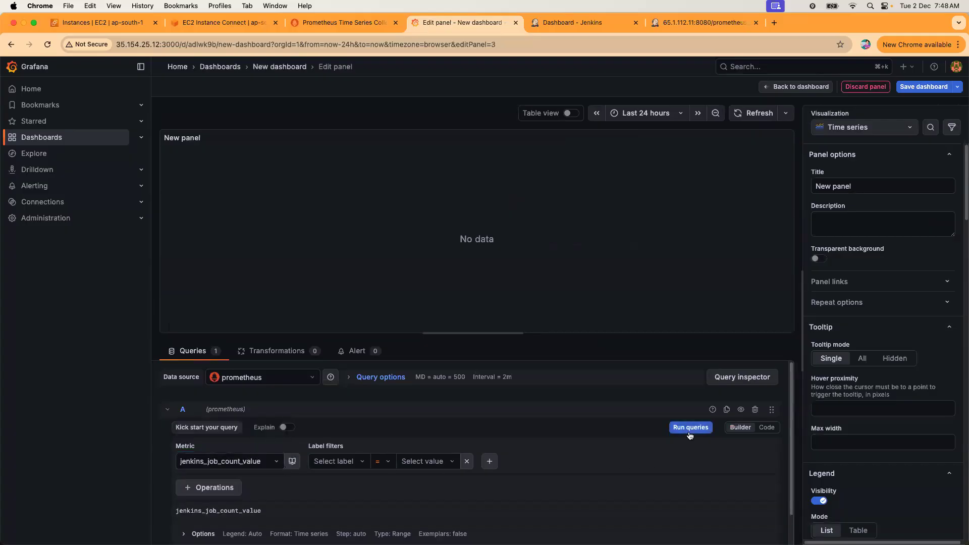
Set the panel's time range to the last 15 minutes.
left_click(682, 114)
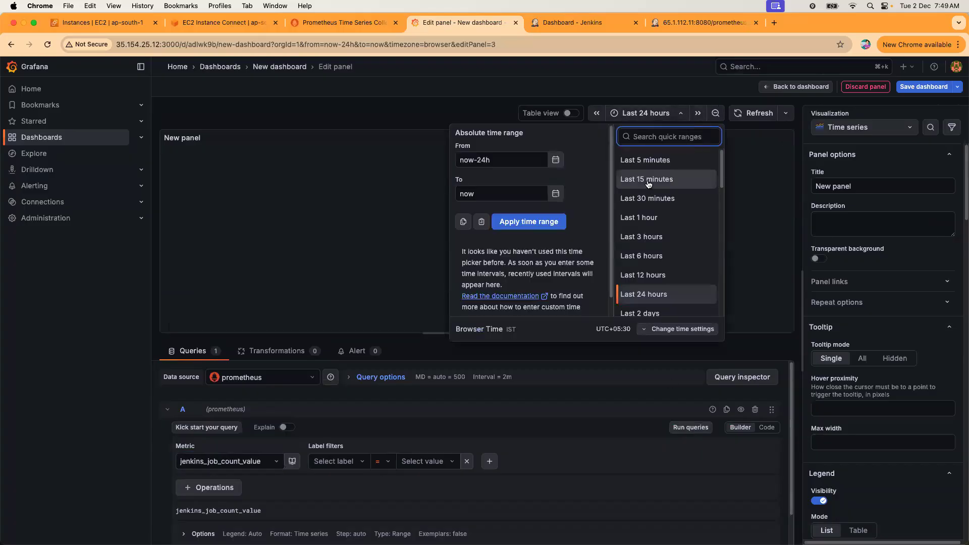
left_click(648, 221)
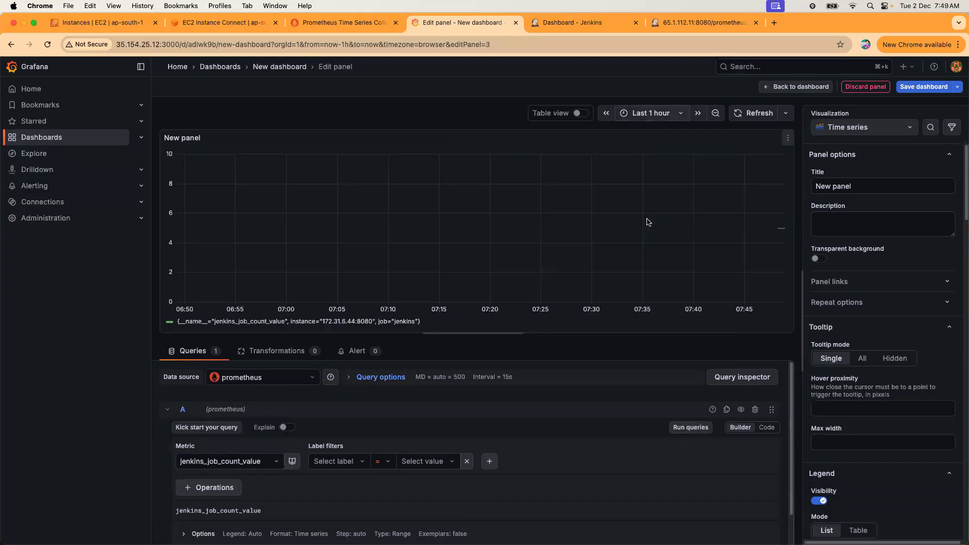
left_click(659, 115)
left_click(653, 198)
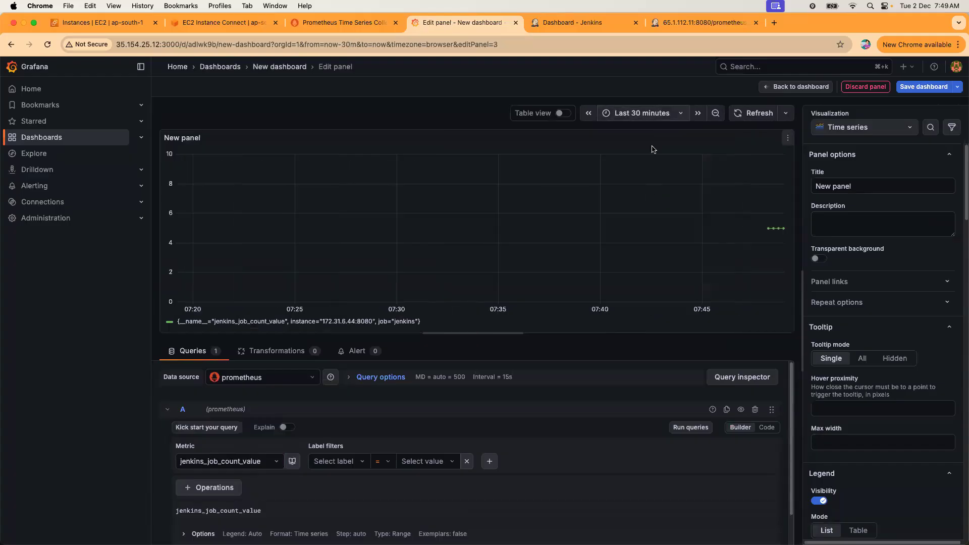
left_click(647, 114)
left_click(642, 180)
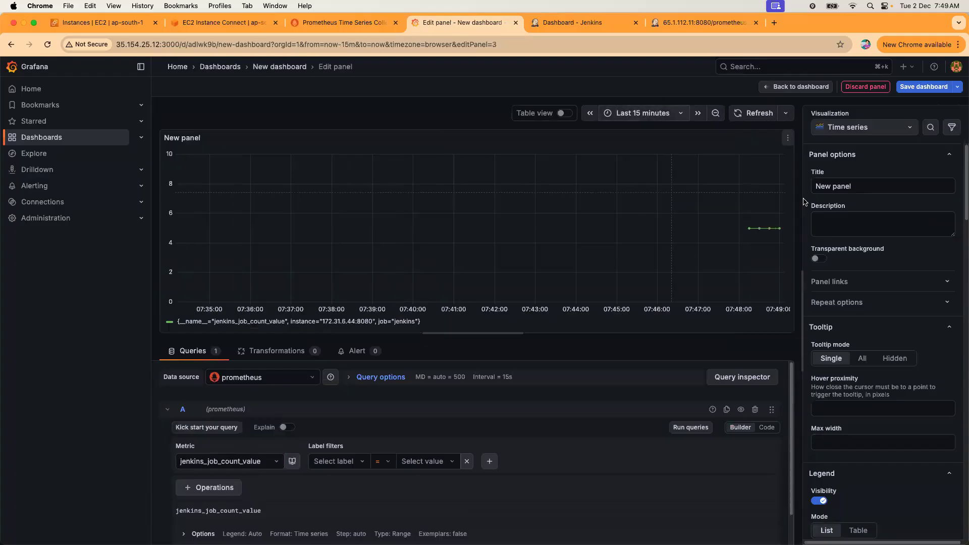
Title the panel jenkins-job and save the dashboard.
left_click_drag(854, 187, 794, 184)
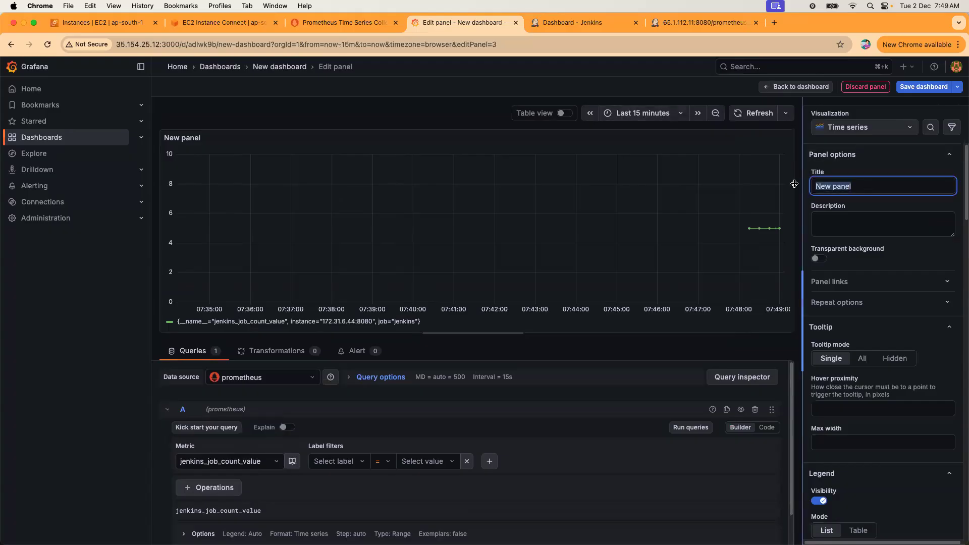
type("jenkins-job")
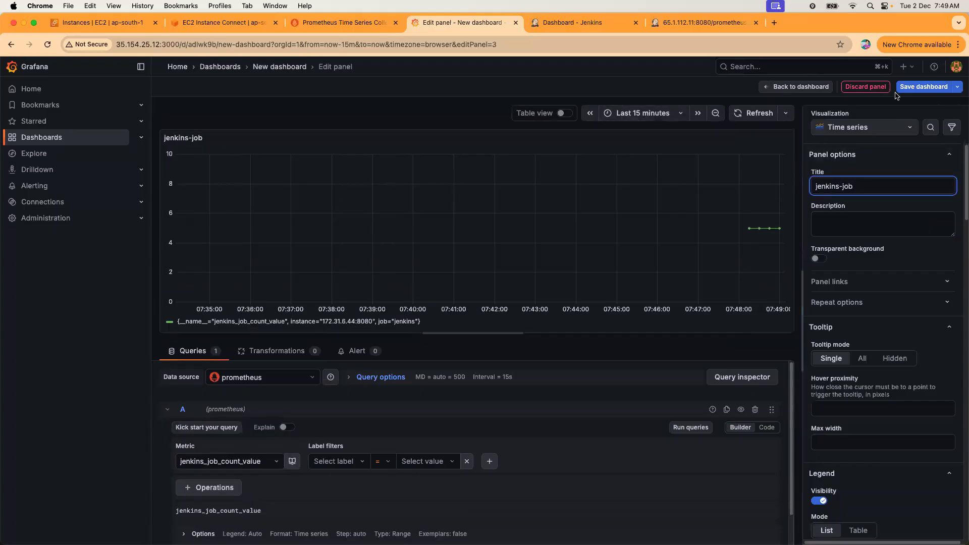
left_click(924, 86)
left_click(554, 243)
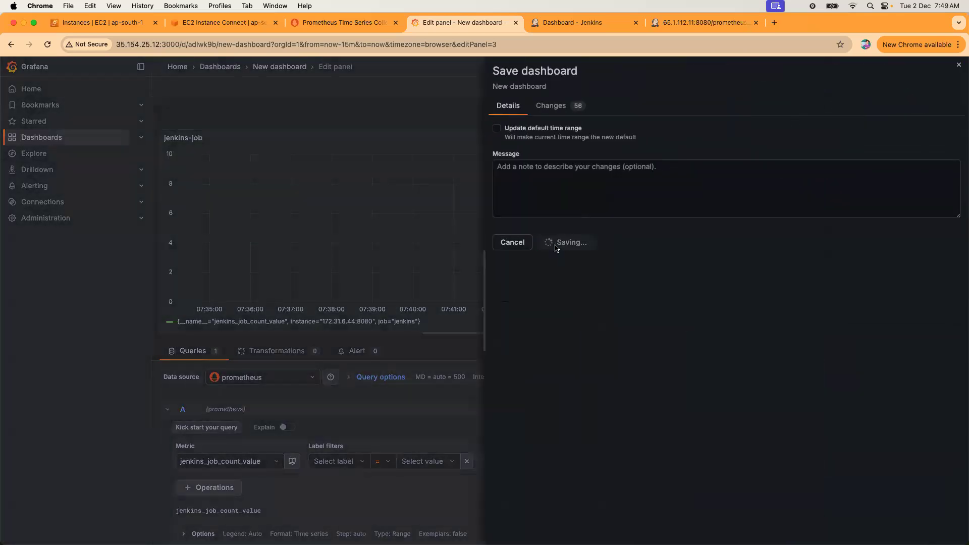
left_click(793, 87)
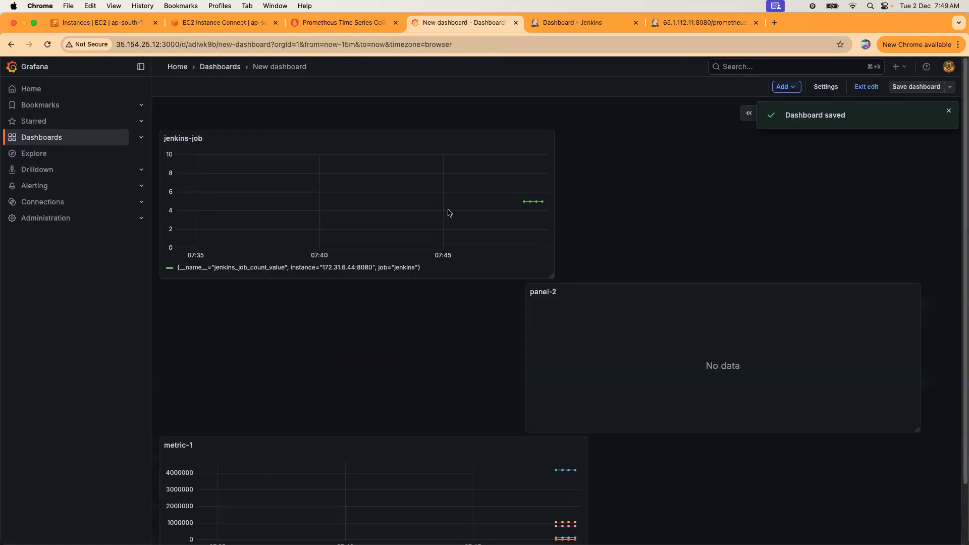
Switch the jenkins-job panel to the Stat visualization, showing 5, and scroll options to Value mappings.
left_click(548, 140)
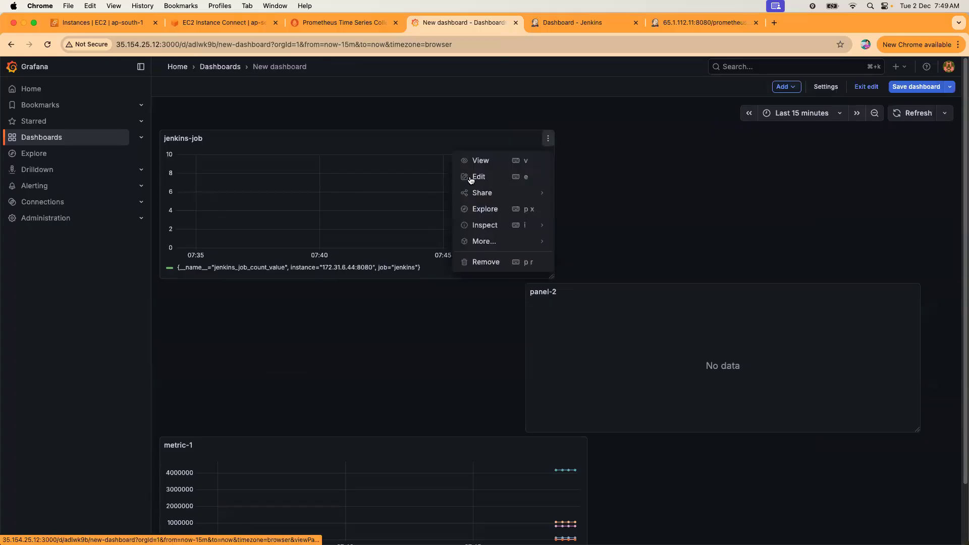
left_click(471, 180)
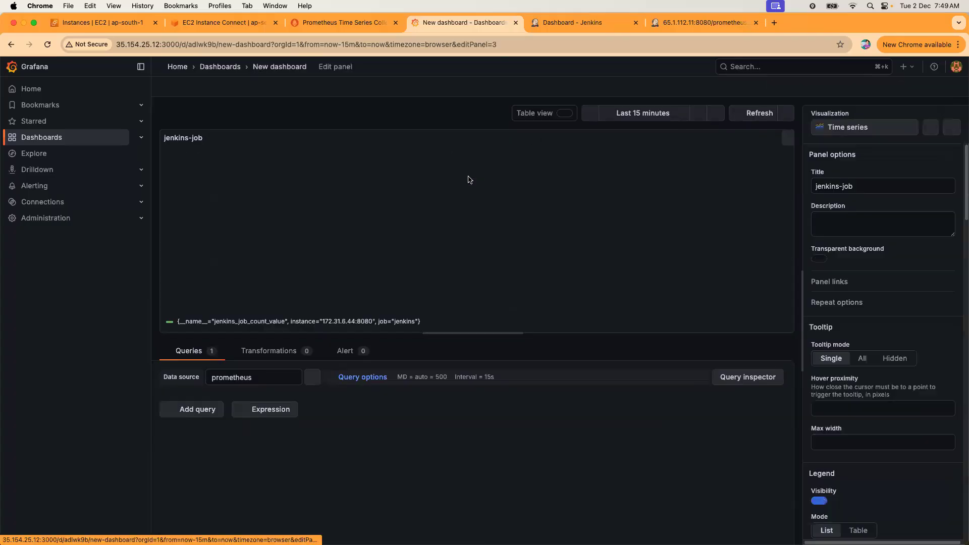
left_click(902, 126)
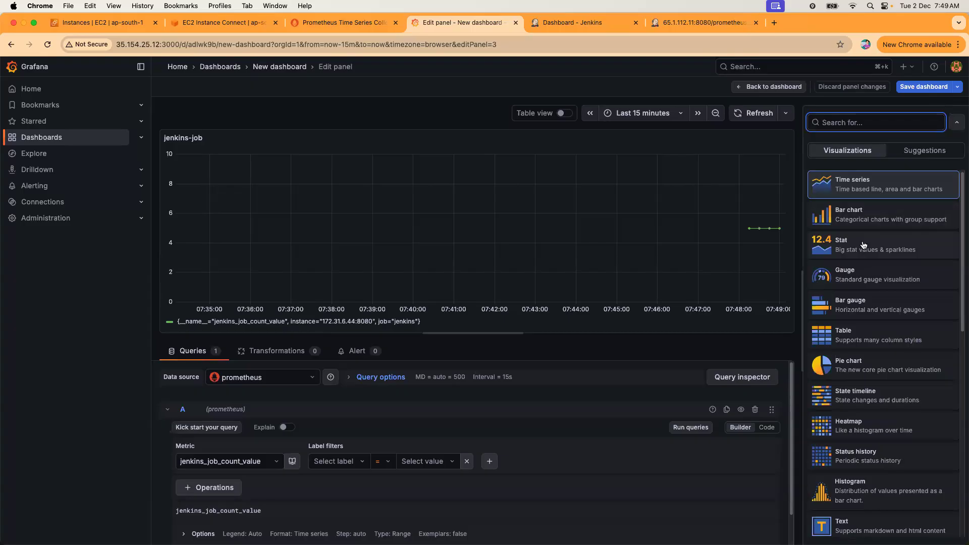
left_click(862, 244)
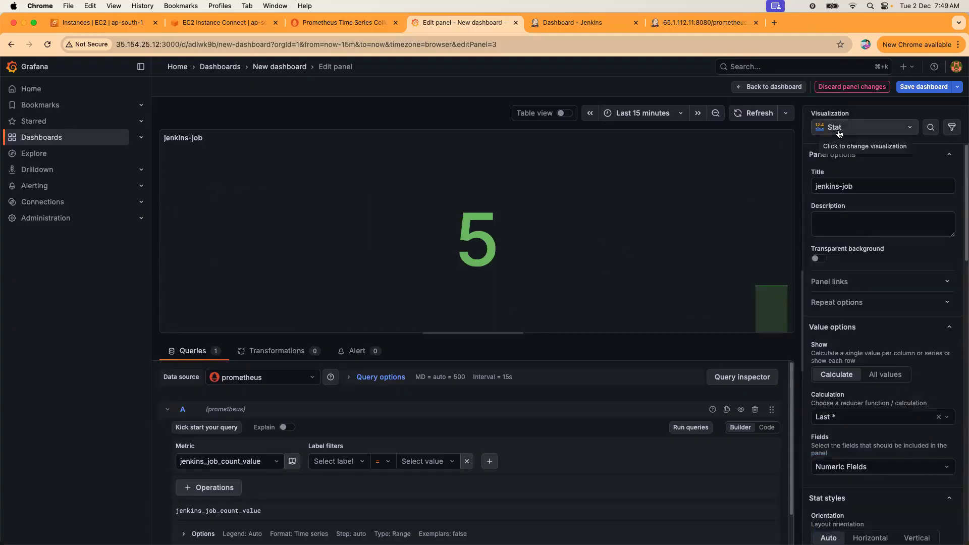
left_click_drag(803, 286, 665, 286)
scroll(766, 315, "down", 3)
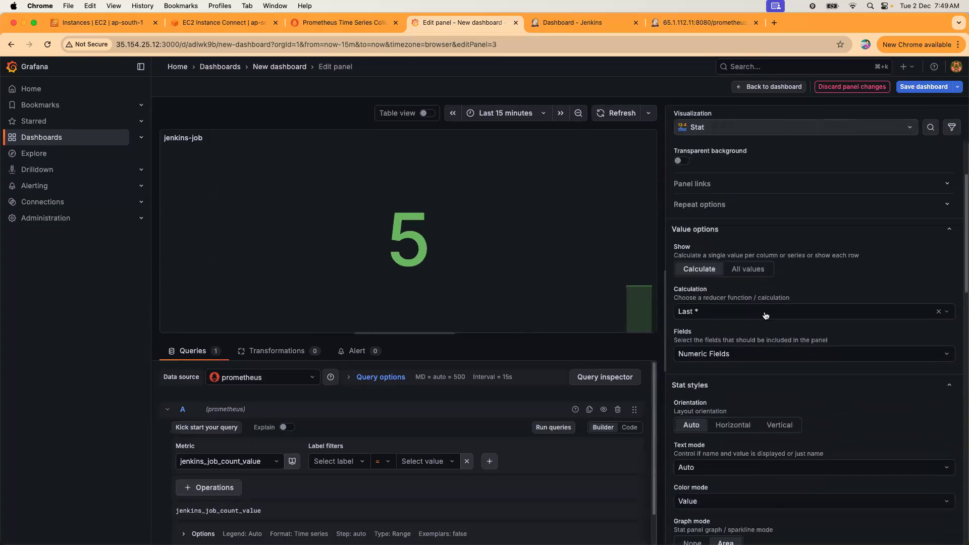
scroll(766, 315, "down", 4)
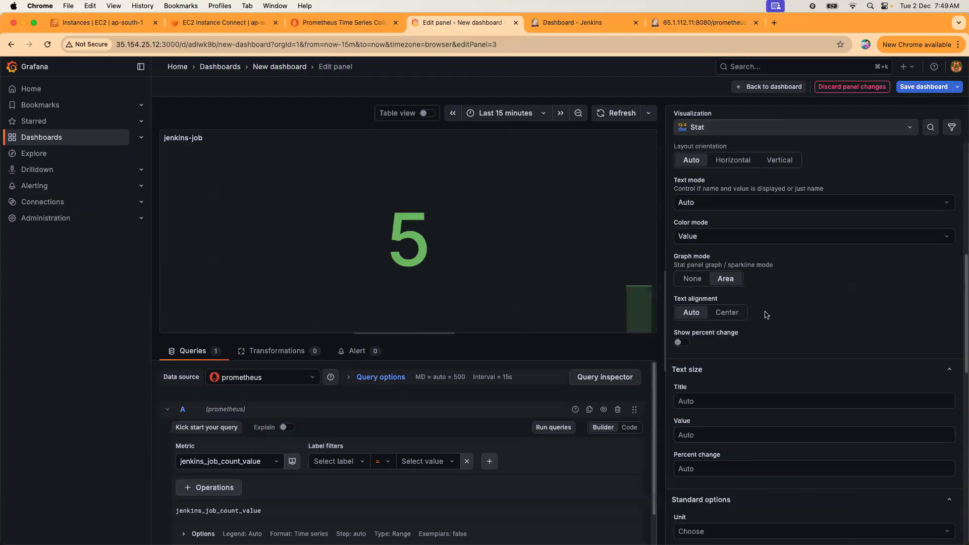
scroll(766, 315, "down", 10)
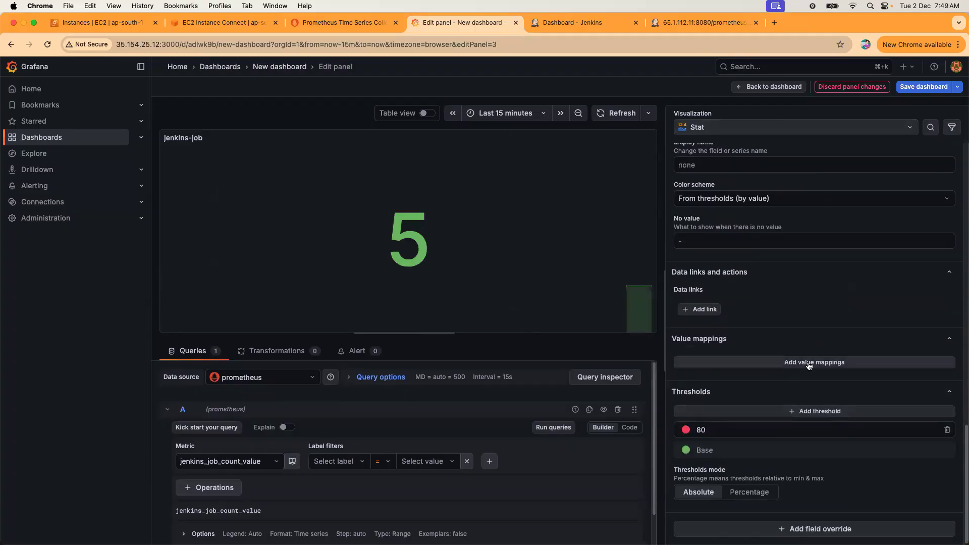
Add a value mapping that displays 5 as CRITICAL.
left_click(809, 363)
left_click(365, 175)
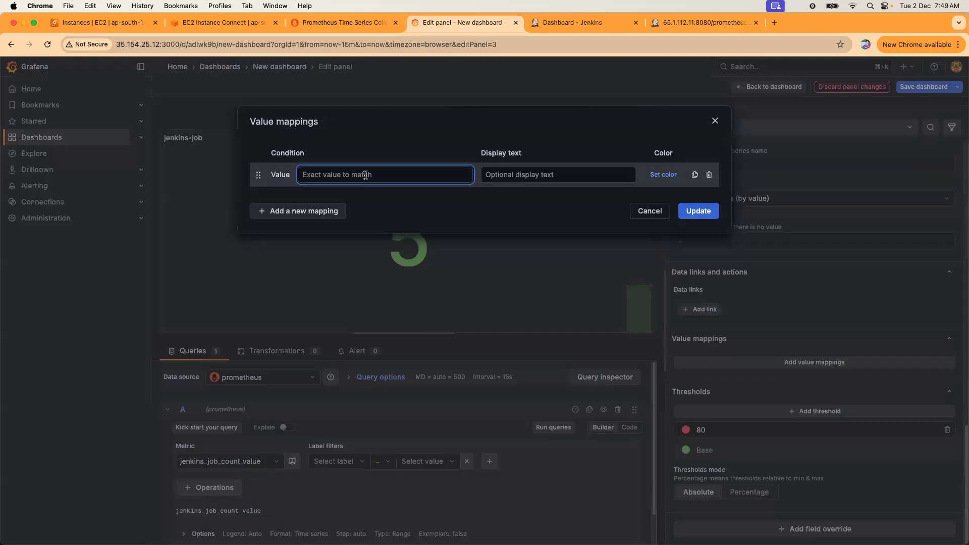
type("5")
left_click(523, 177)
type("CR")
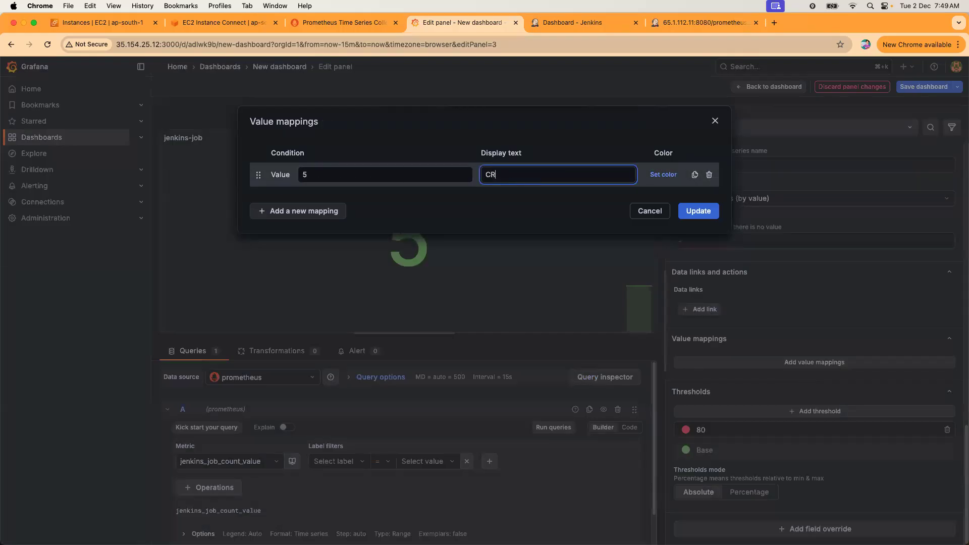
type("ITICAL")
left_click(697, 216)
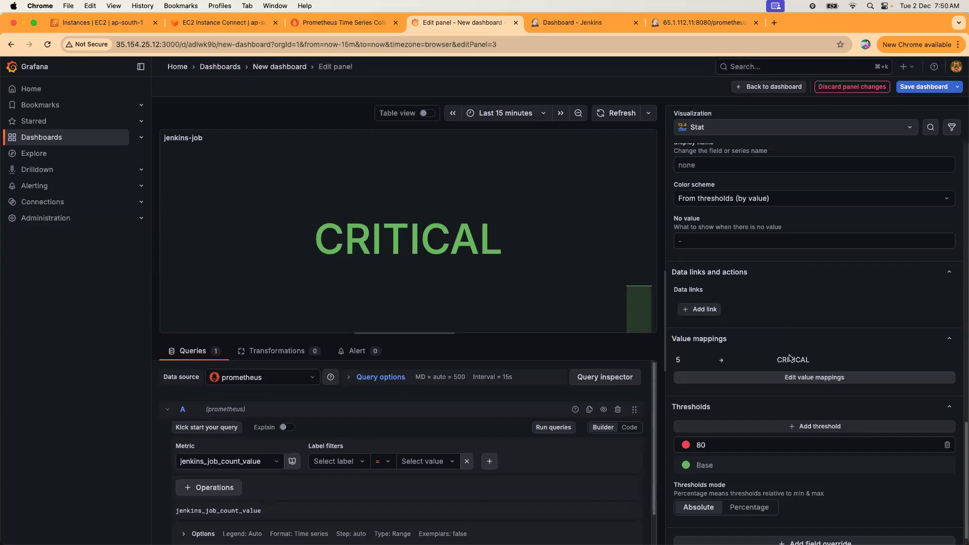
Add a range mapping that displays 0–4 as WARNING.
left_click(791, 378)
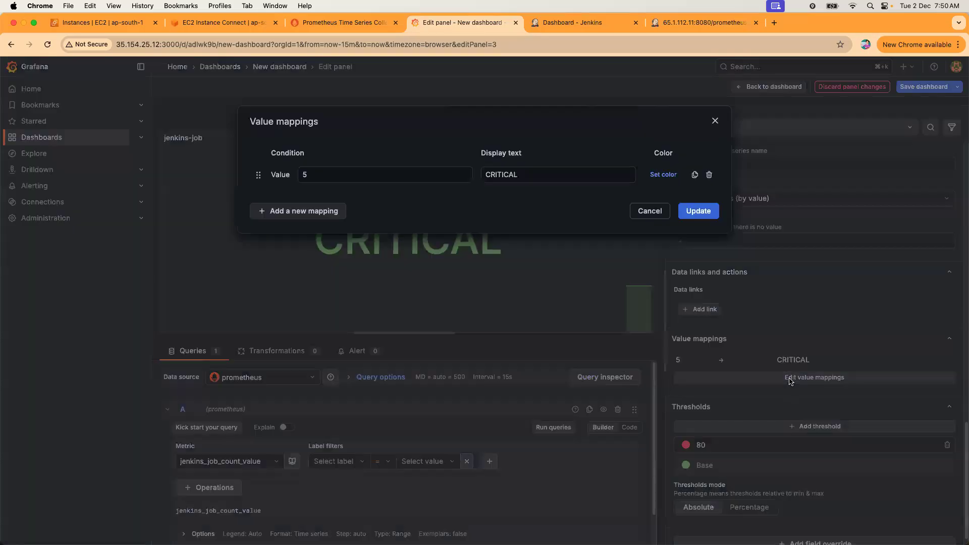
left_click(291, 212)
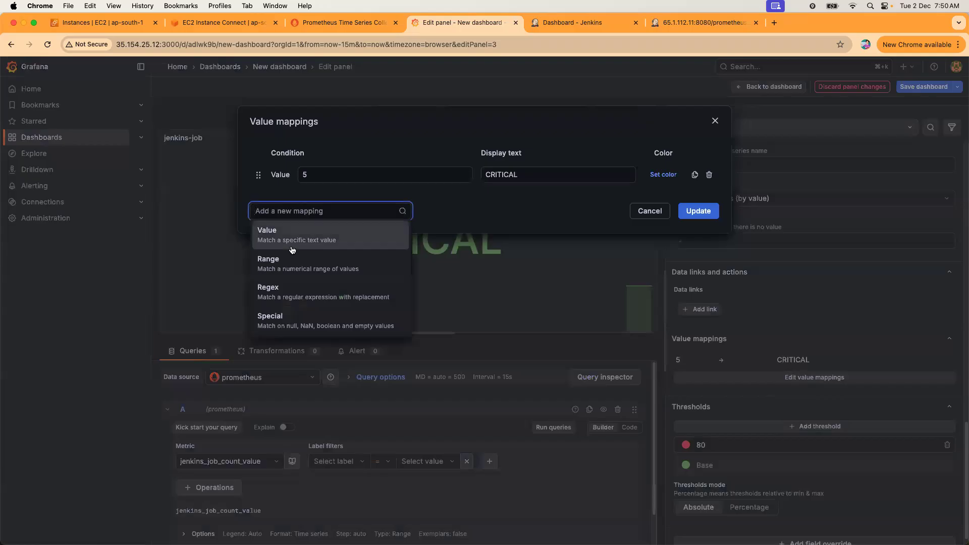
left_click(287, 259)
left_click(325, 197)
type("0")
left_click(440, 200)
type("4")
left_click(519, 200)
type("WARNING")
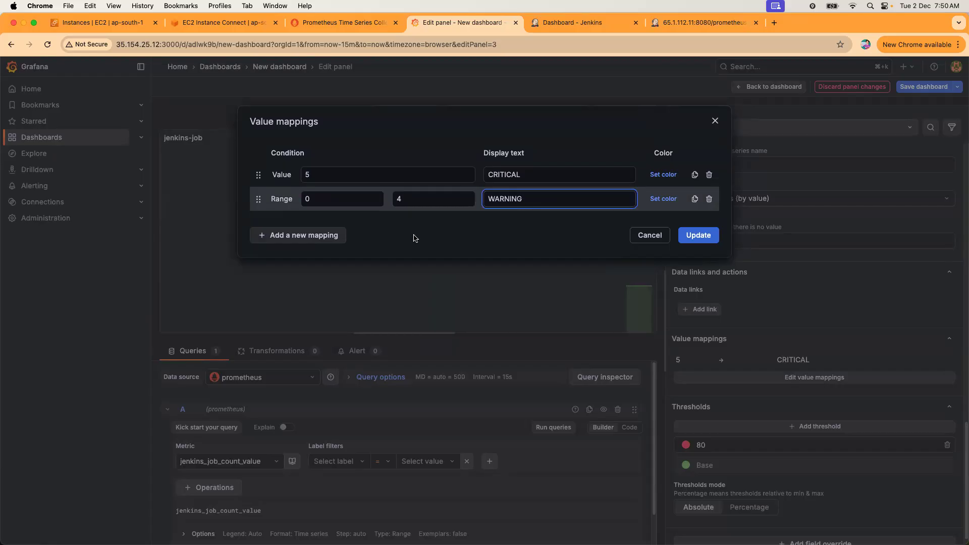
Add a value mapping 3 → OK and apply all three mappings.
left_click(311, 239)
left_click(289, 260)
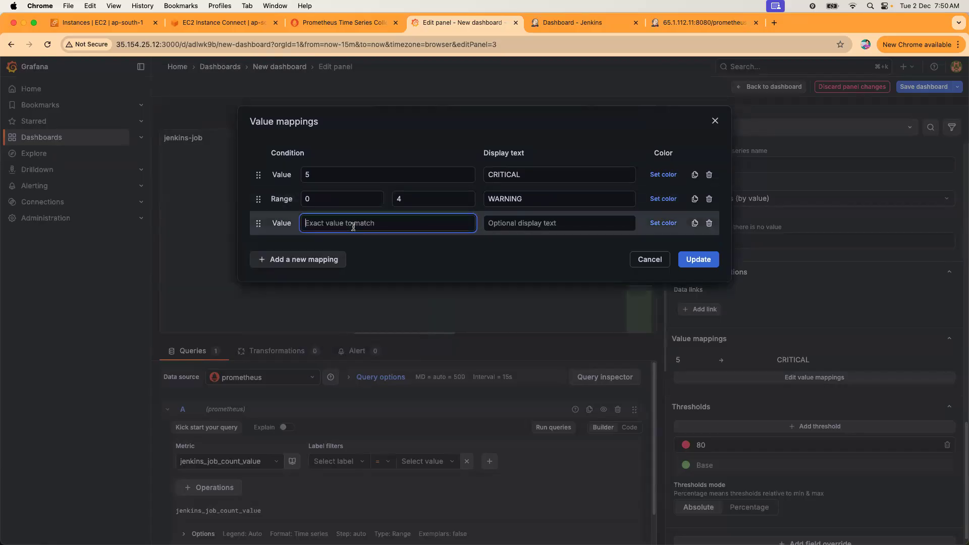
type("3")
left_click(525, 223)
type("OK")
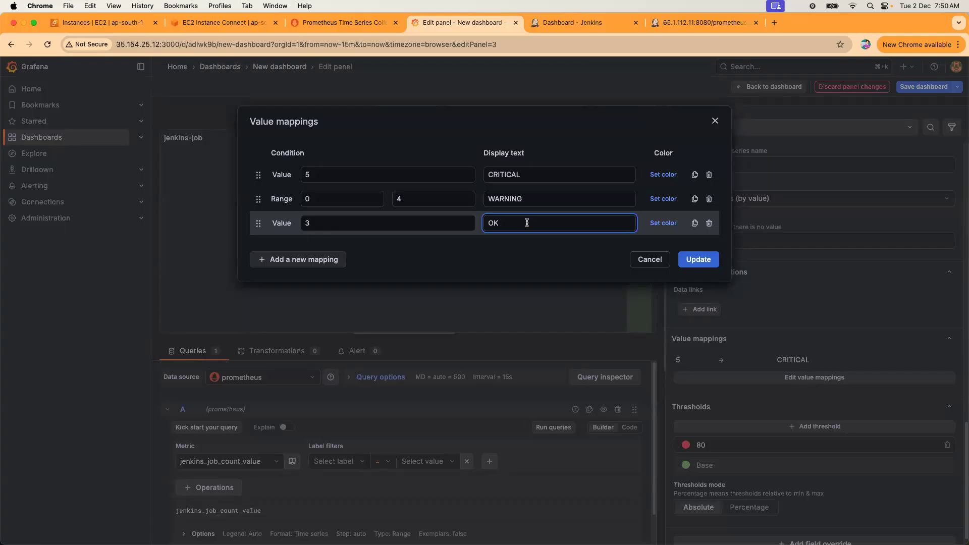
left_click(699, 259)
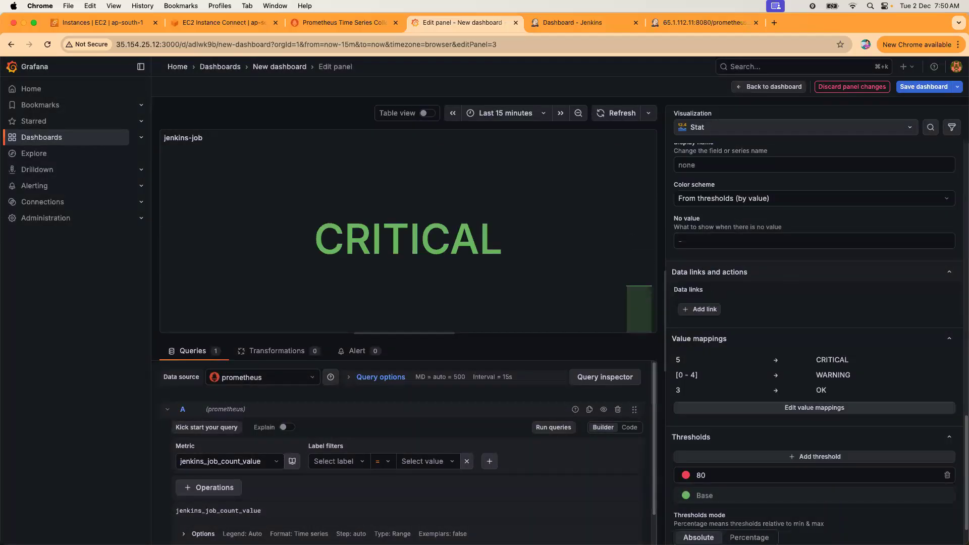
Save the dashboard and return to the dashboard view.
left_click(924, 87)
left_click(552, 244)
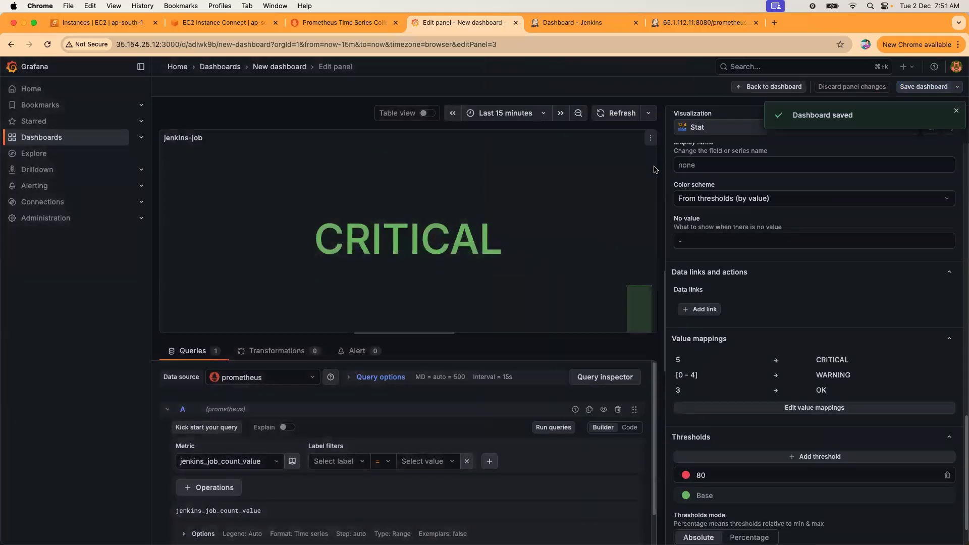
left_click(774, 87)
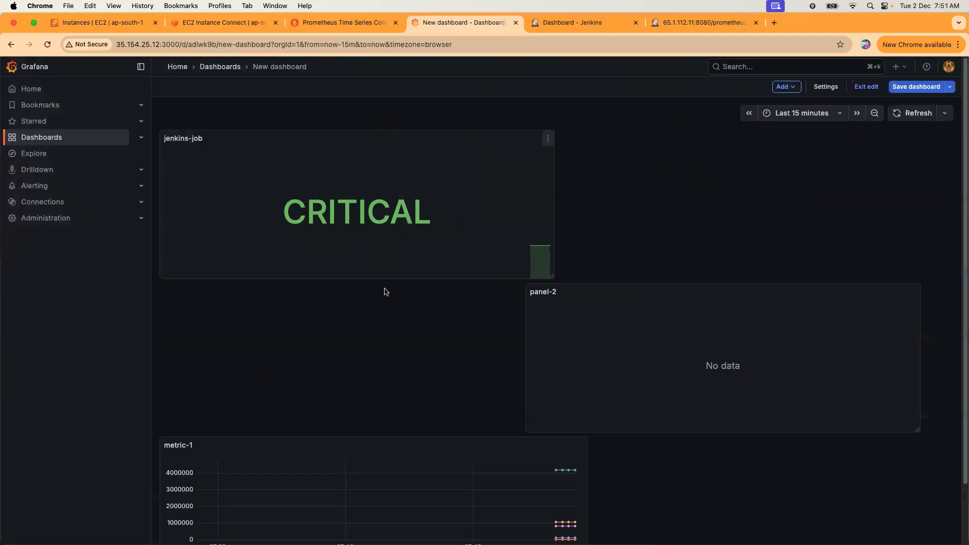
Delete the job1 project in Jenkins.
left_click(607, 24)
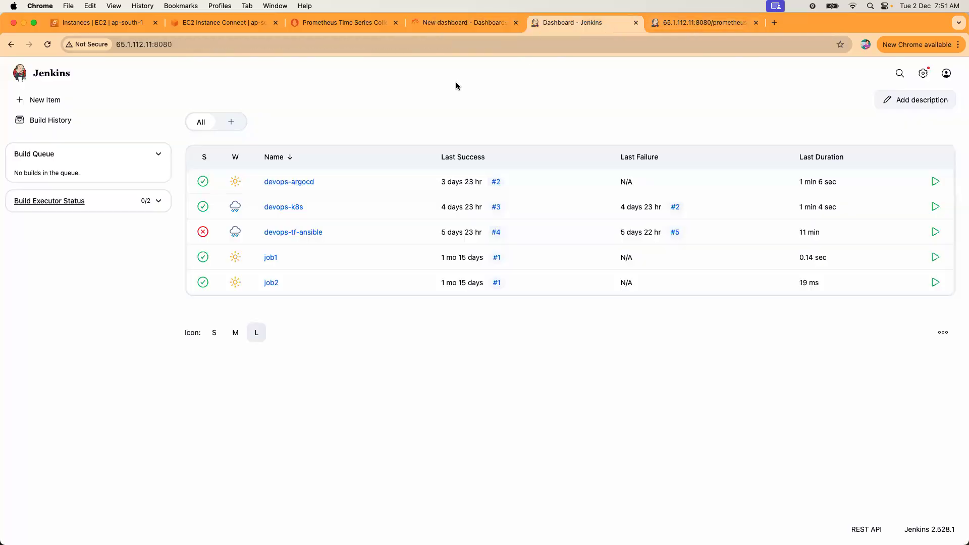
left_click(282, 260)
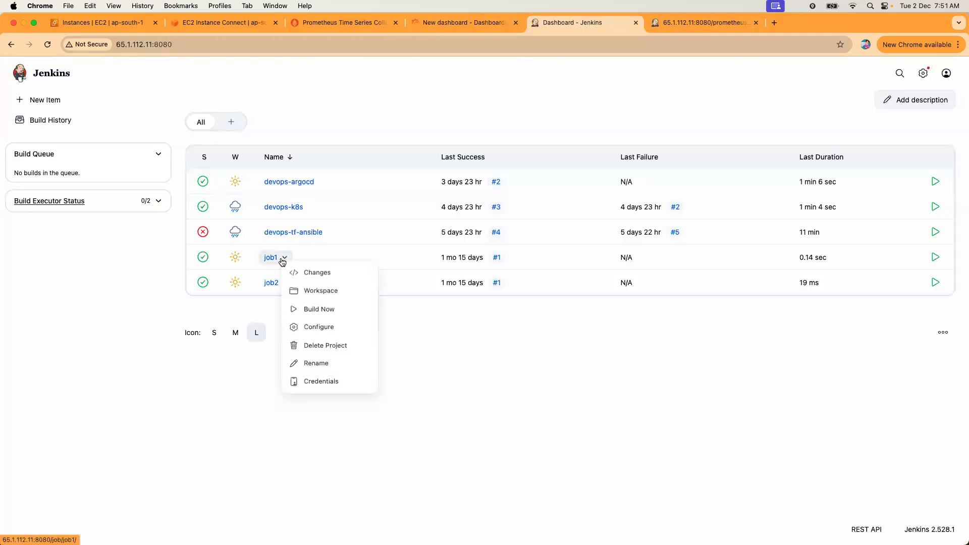
left_click(313, 346)
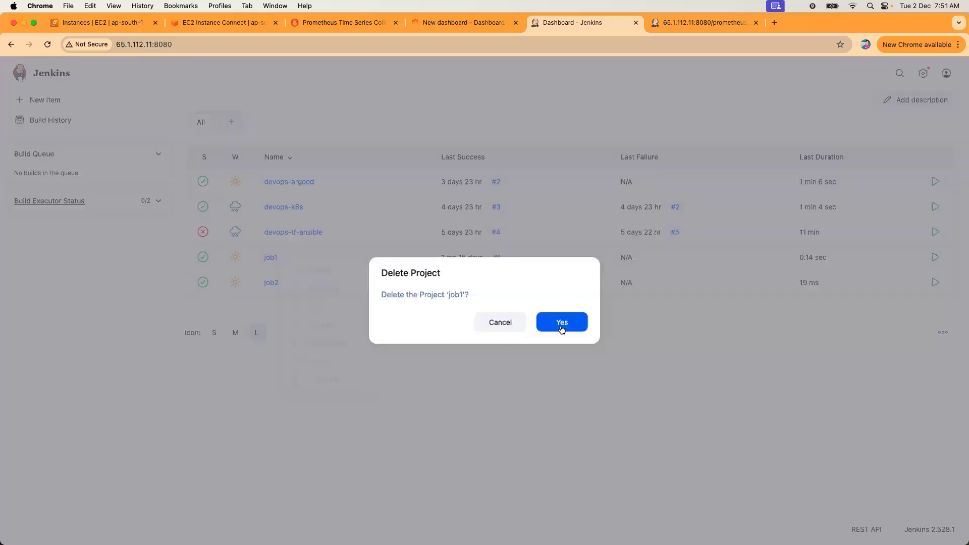
left_click(559, 326)
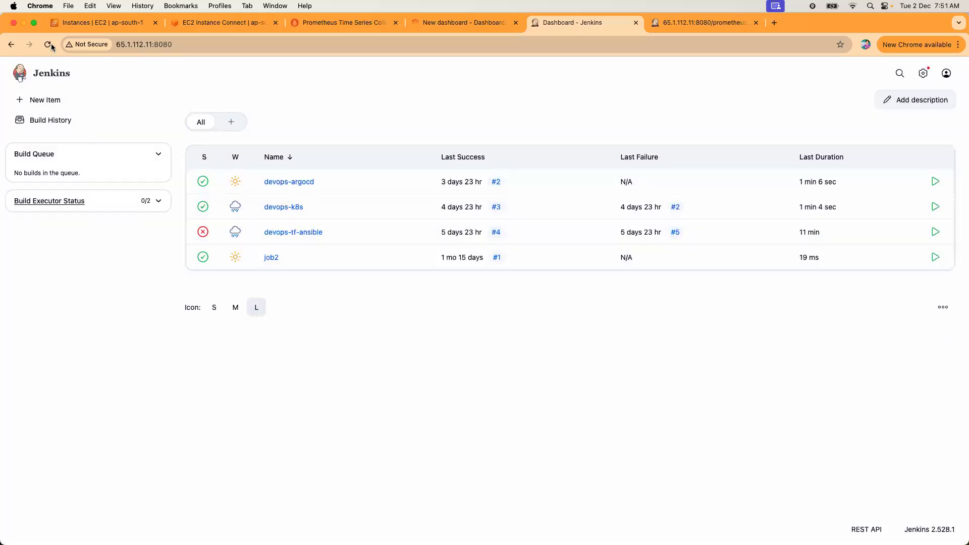
Reload the Jenkins metrics page and search it for jenkins_job_count_value.
left_click(677, 28)
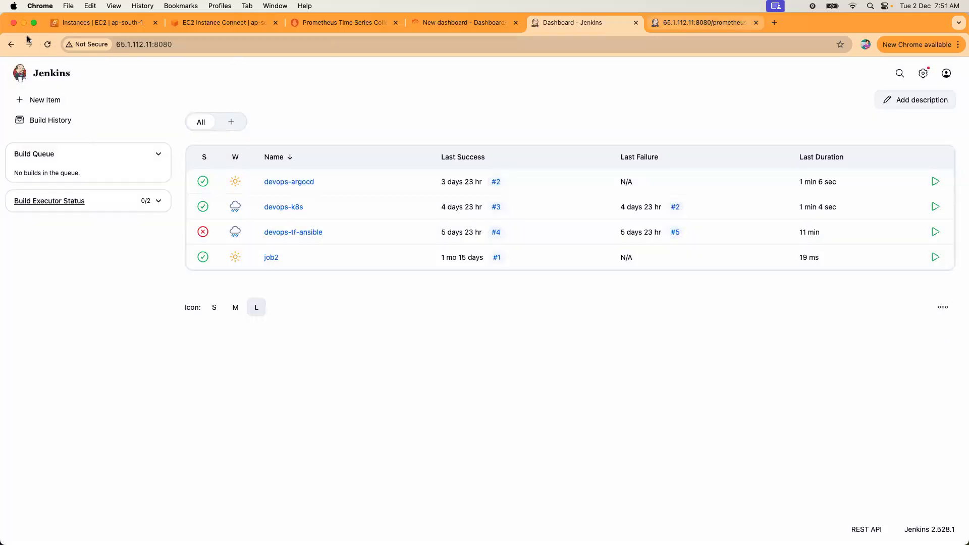
left_click(45, 45)
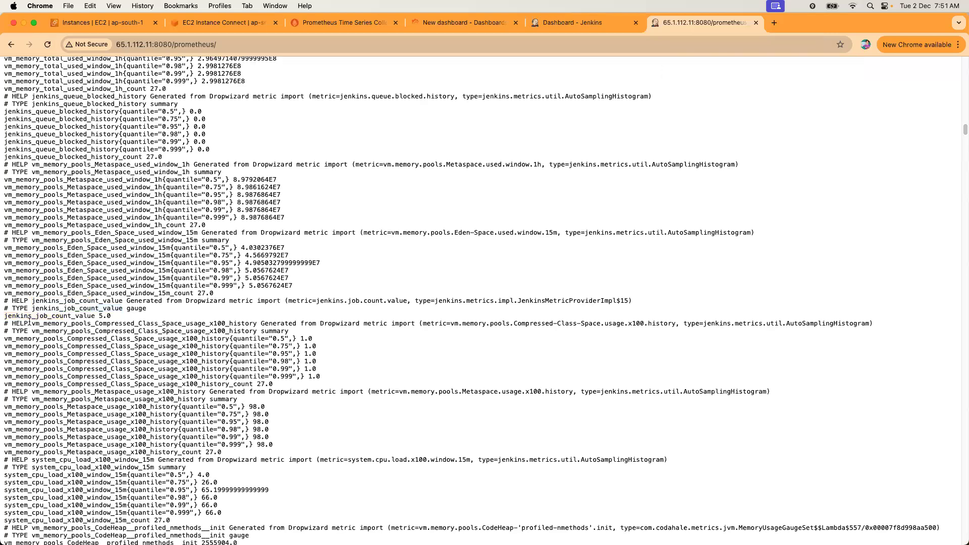
left_click_drag(4, 316, 94, 317)
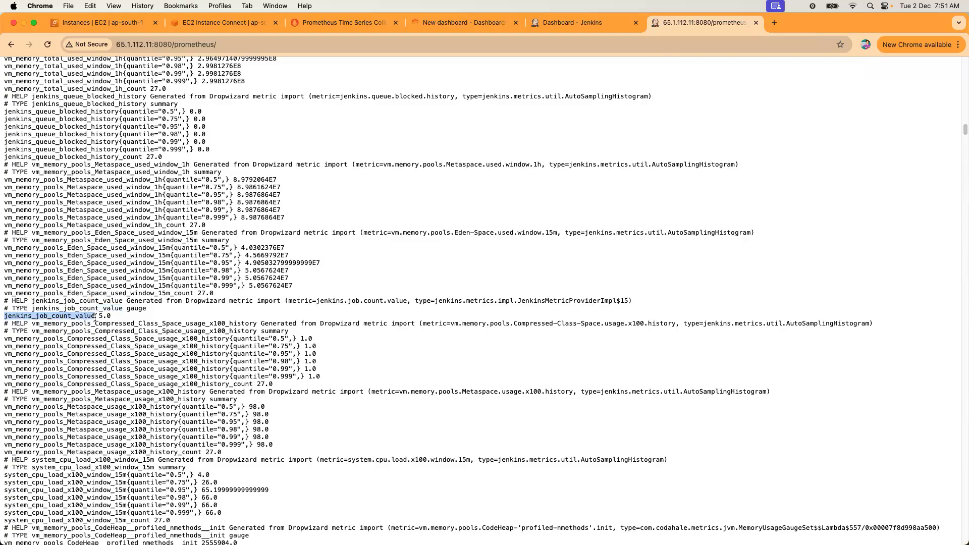
key("super+c")
key("super+f")
key("Return")
key("Return")
Re-execute the jenkins_job_count_value query (still 5), check the Jenkins metrics, then go back to Grafana.
left_click(319, 24)
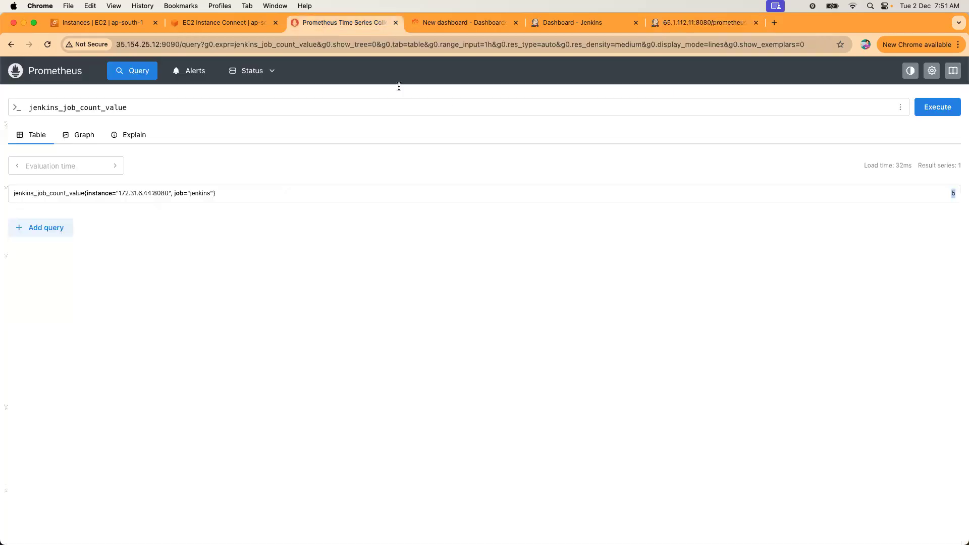
left_click(930, 116)
left_click(681, 26)
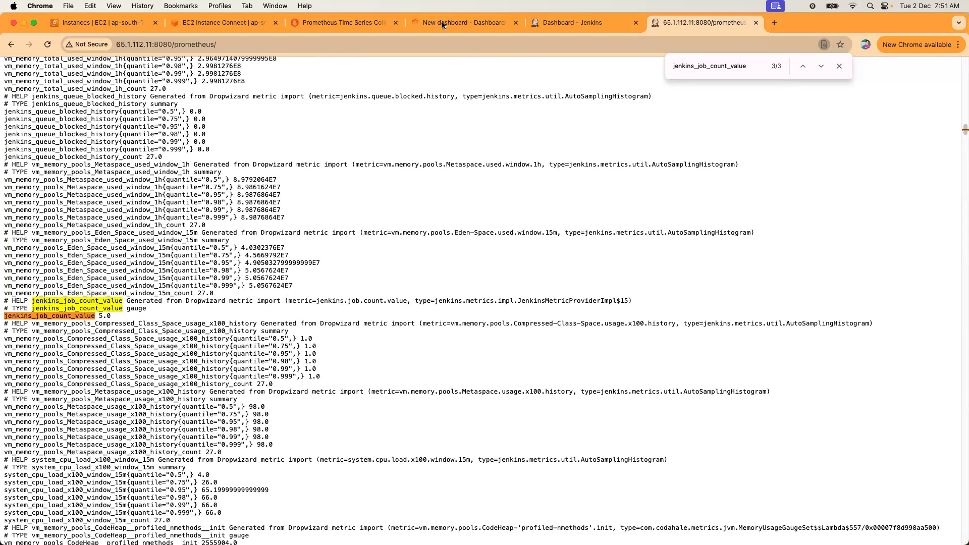
left_click(342, 23)
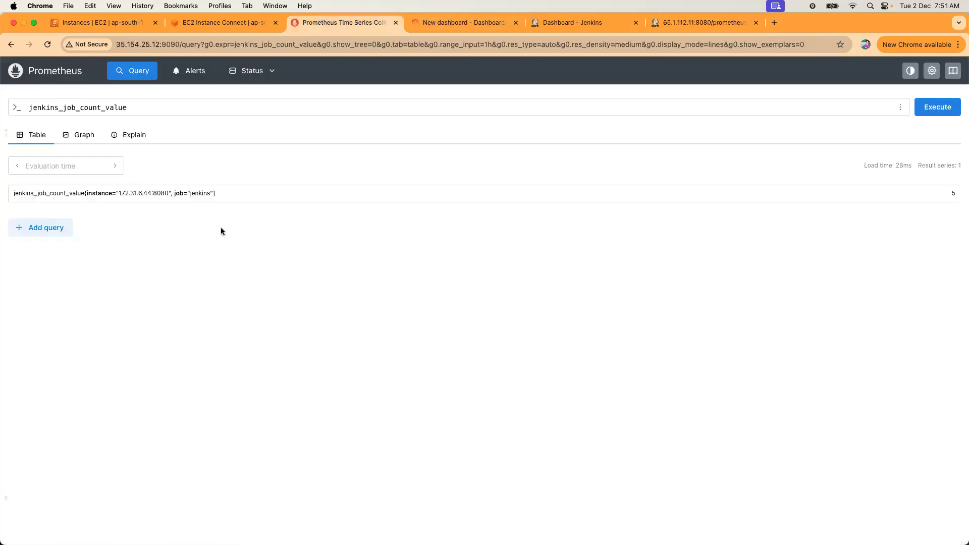
left_click(410, 25)
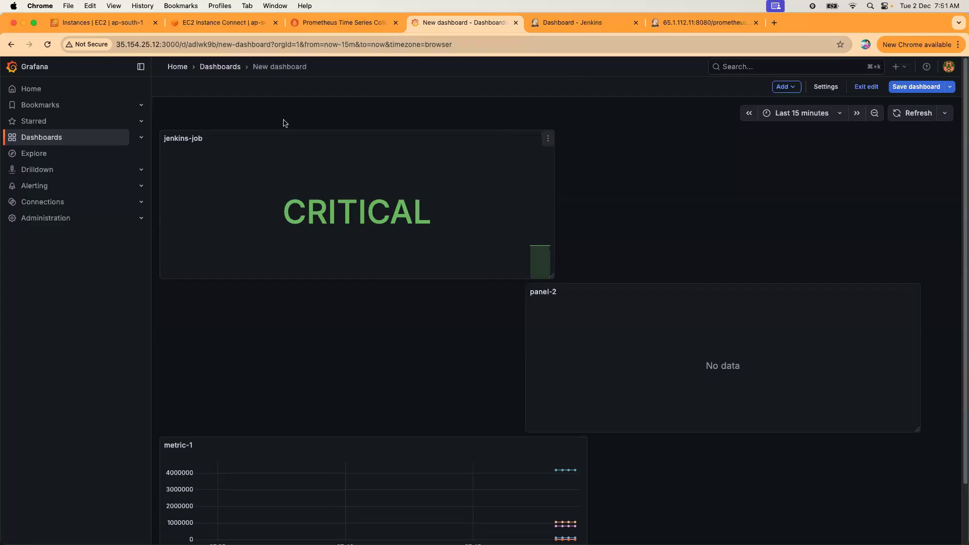
Reload the Grafana dashboard, still showing CRITICAL, and go back to the Jenkins metrics tab.
left_click(49, 45)
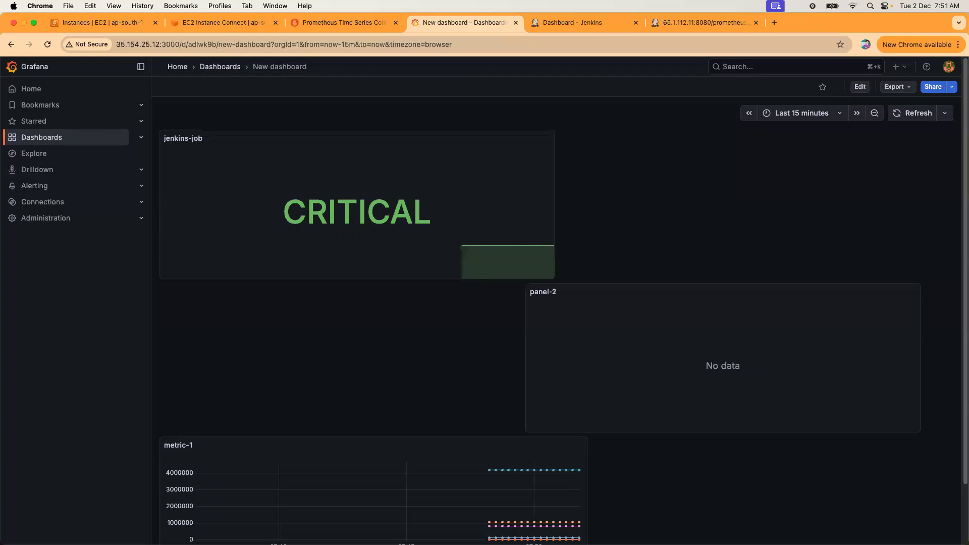
left_click(696, 29)
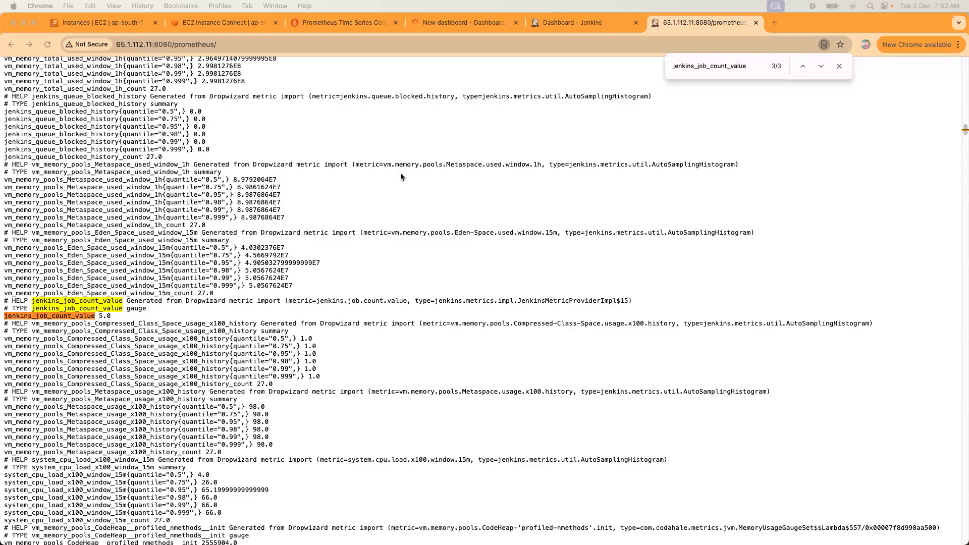
Search the Jenkins metrics page for jenkins_job_count_value (5.0), then move to the full-screen terminal.
left_click(584, 31)
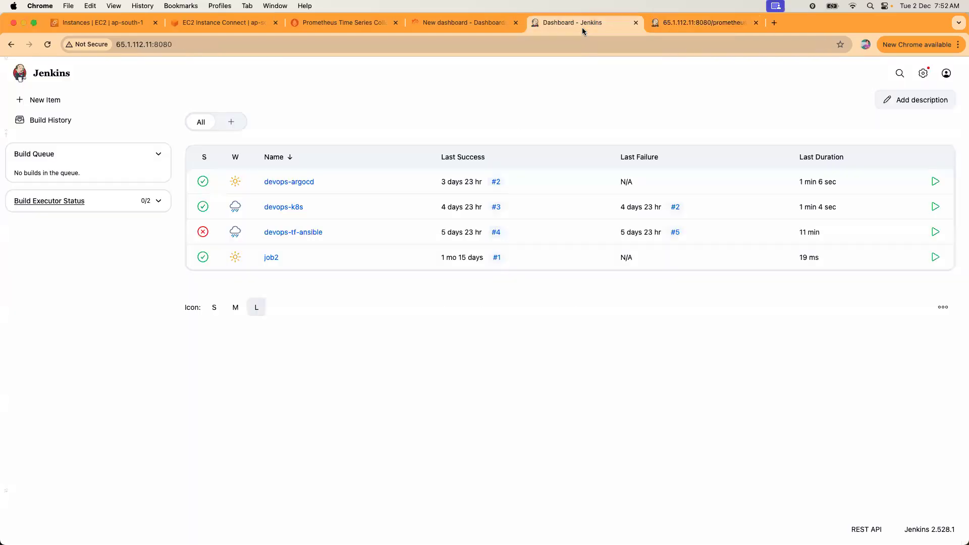
left_click(699, 27)
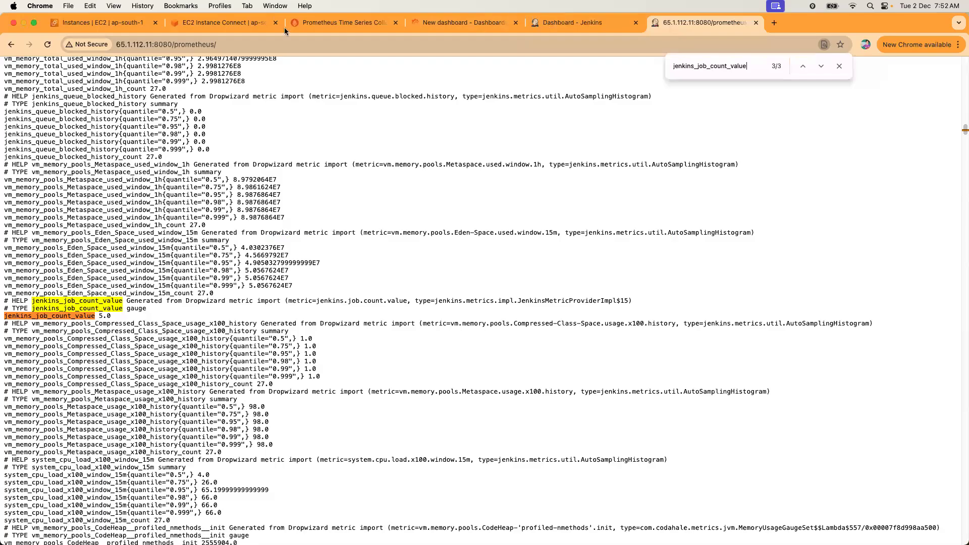
key("Escape")
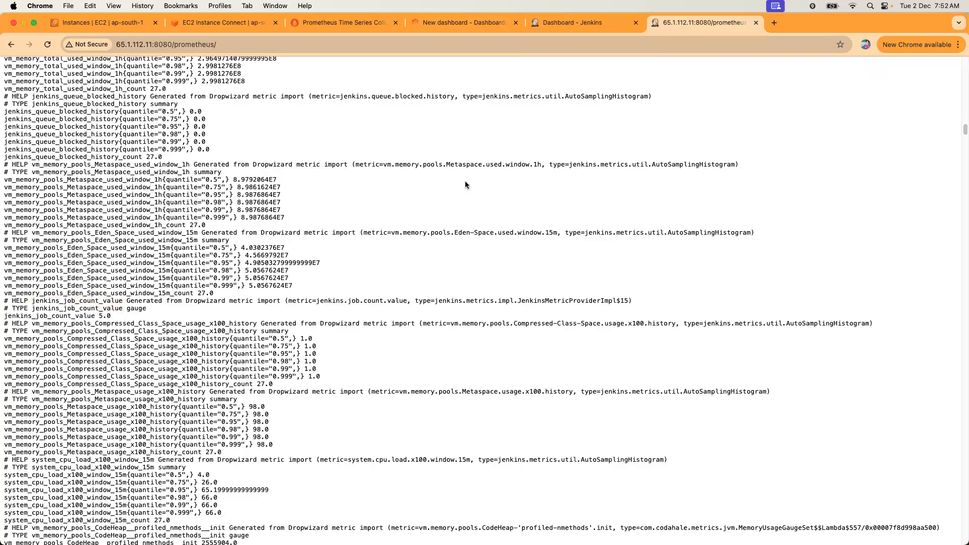
key("super+f")
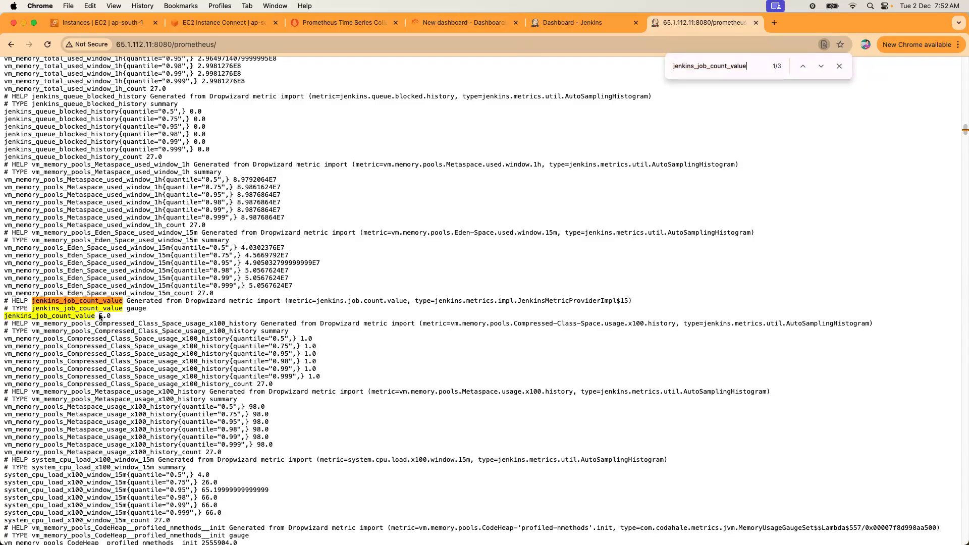
left_click(217, 25)
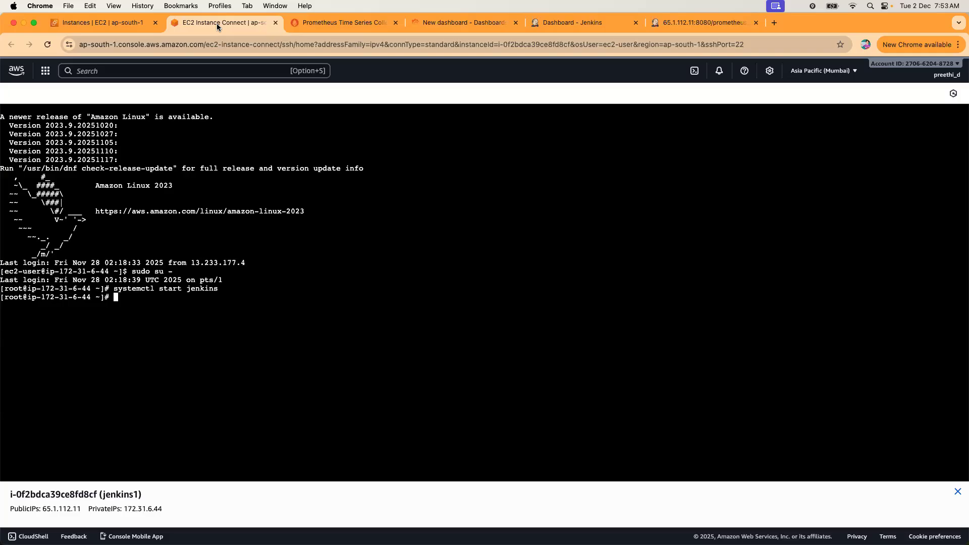
key("ctrl+Right")
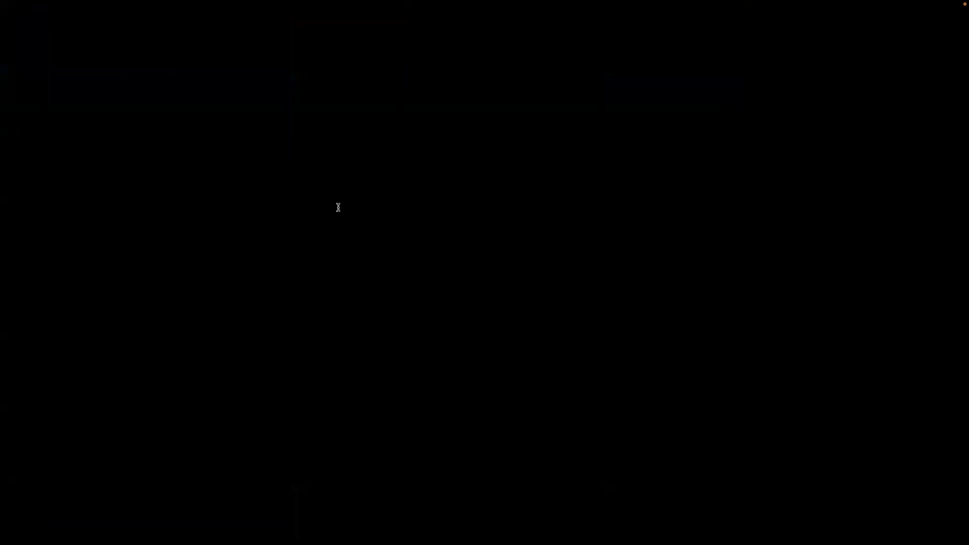
Run cat prometheus.yml and highlight the ec2-linux job and its static_configs lines.
type("cat prometheus.yml")
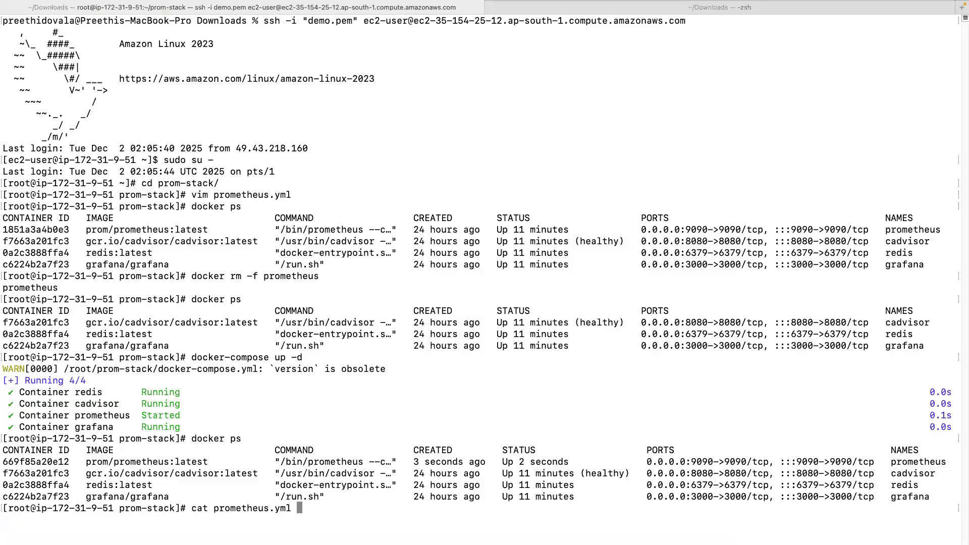
key("Return")
left_click_drag(42, 429, 222, 496)
left_click(222, 496)
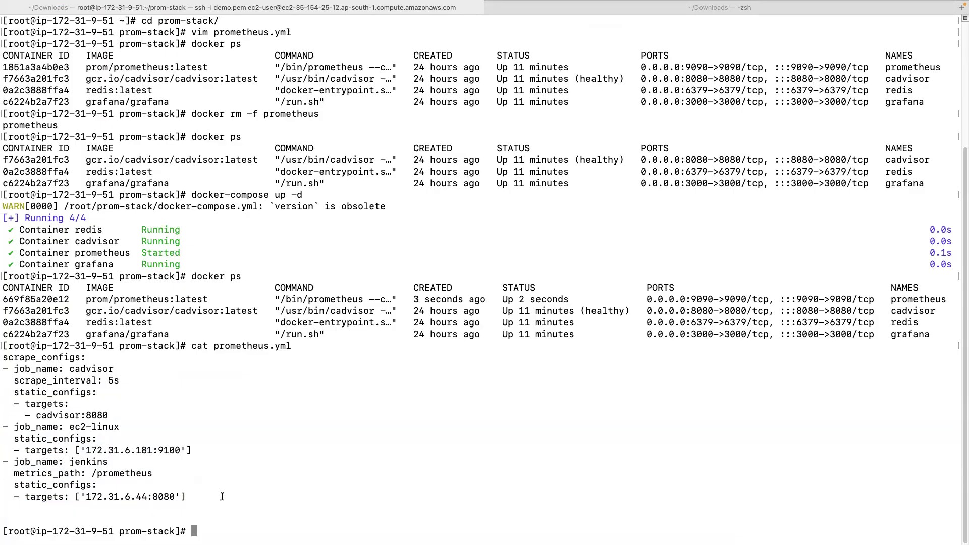
left_click_drag(18, 438, 210, 500)
left_click(210, 500)
Reload the Jenkins metrics page, confirm jenkins_job_count_value reads 5.0, then return to Prometheus.
key("ctrl+Left")
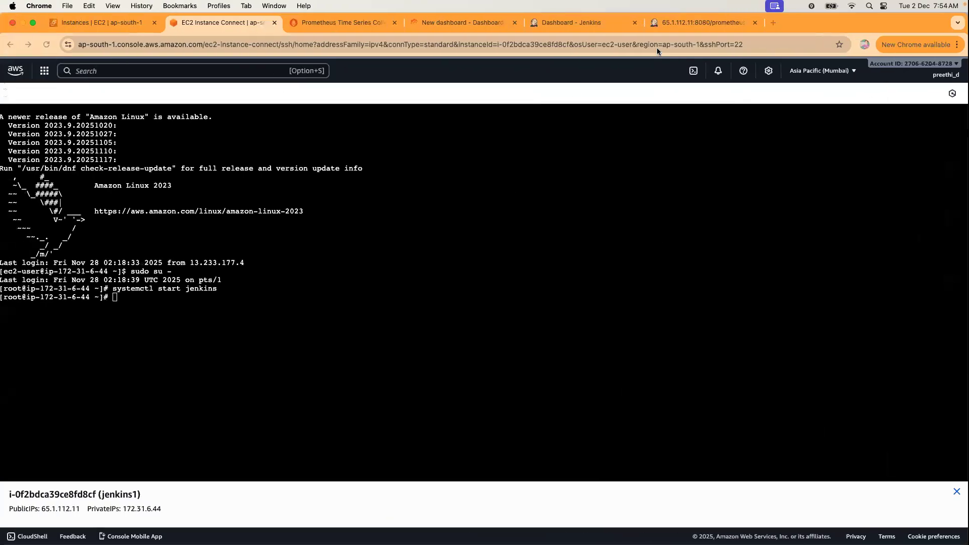
left_click(690, 22)
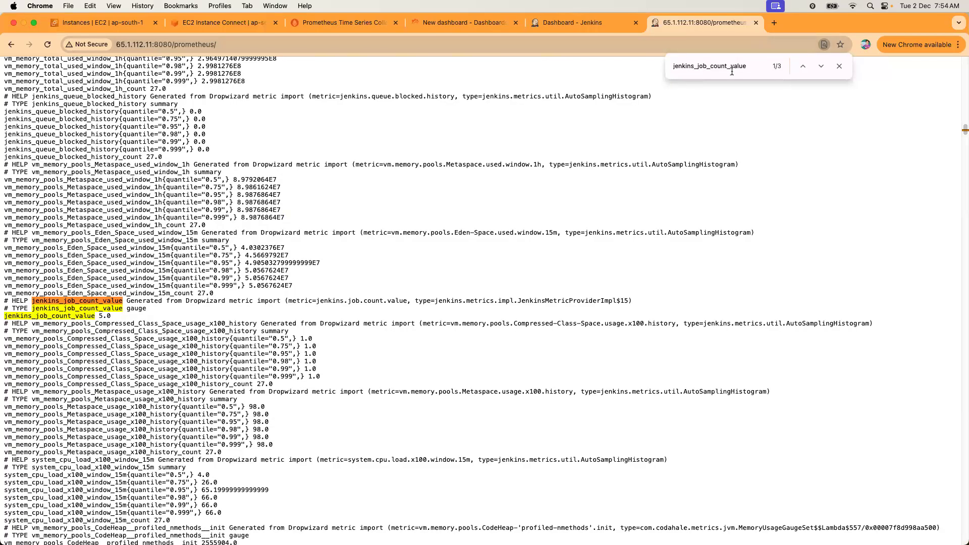
key("Return")
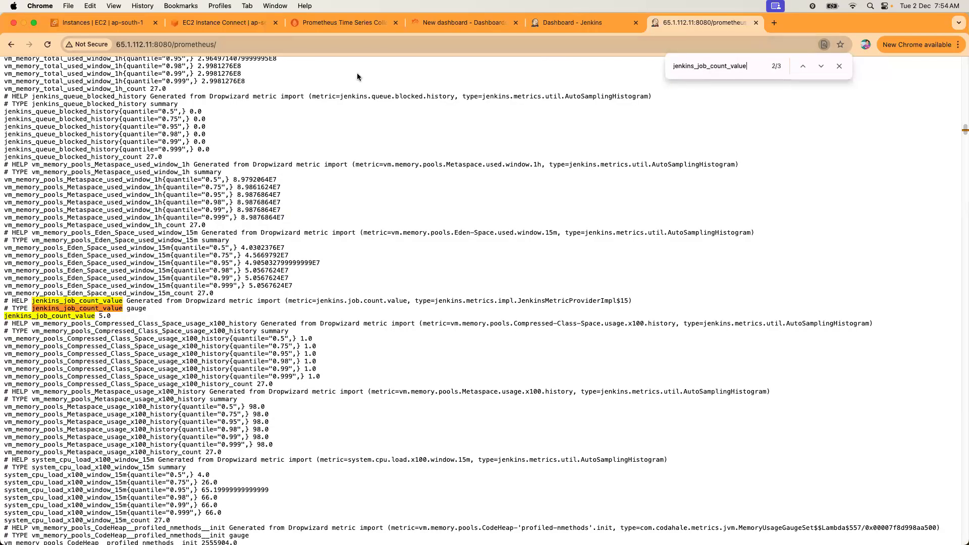
left_click(47, 44)
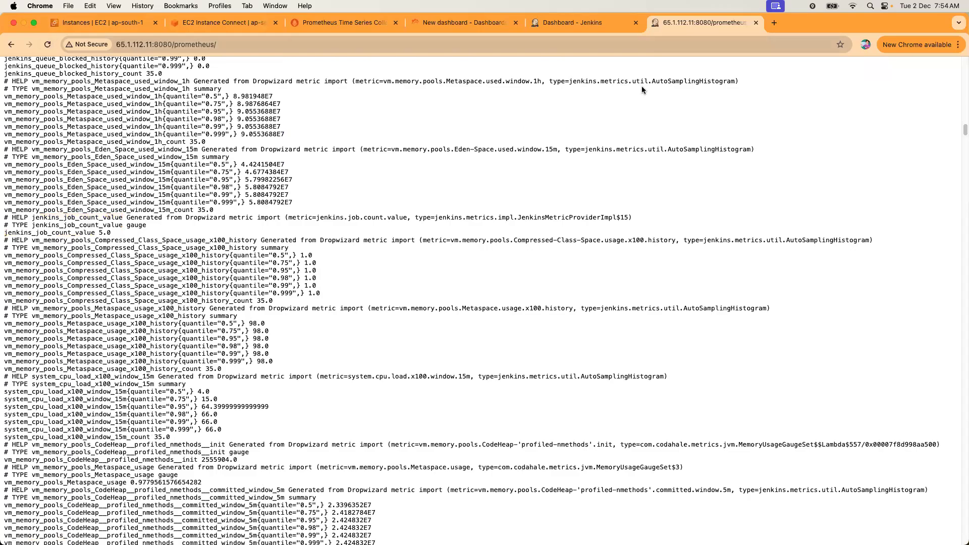
key("super+f")
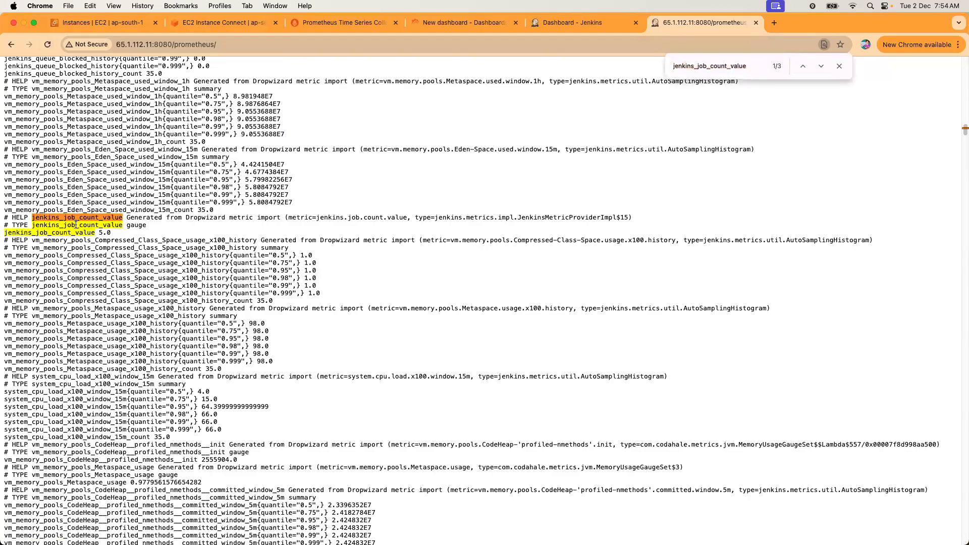
left_click_drag(98, 233, 118, 233)
left_click(328, 27)
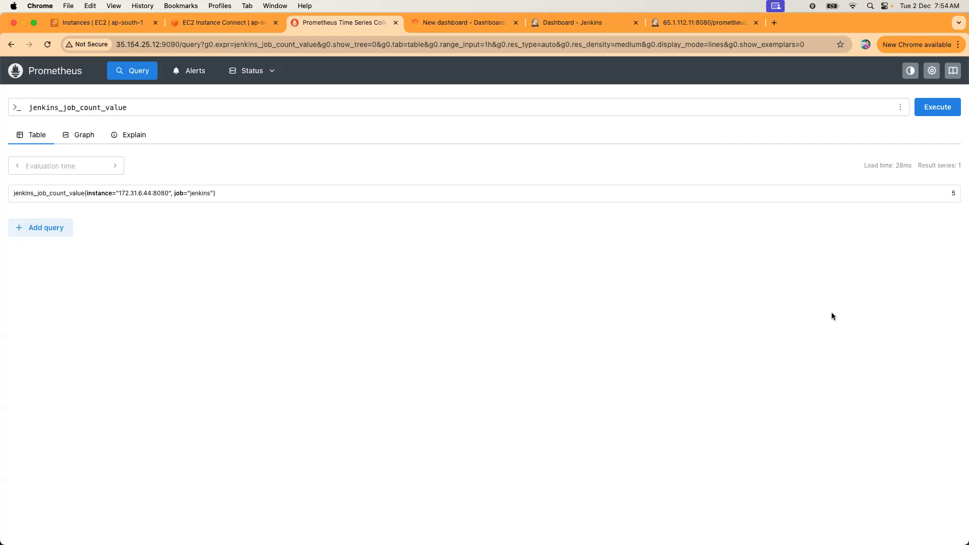
Confirm Prometheus has no alerts yet and reload Jenkins metrics, now showing jenkins_job_count_value 4.0.
left_click(181, 75)
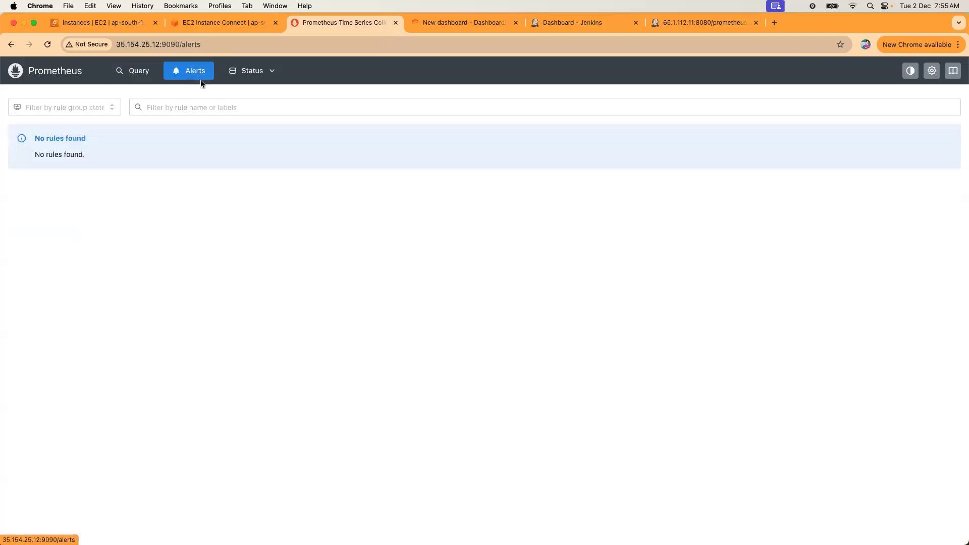
left_click(65, 74)
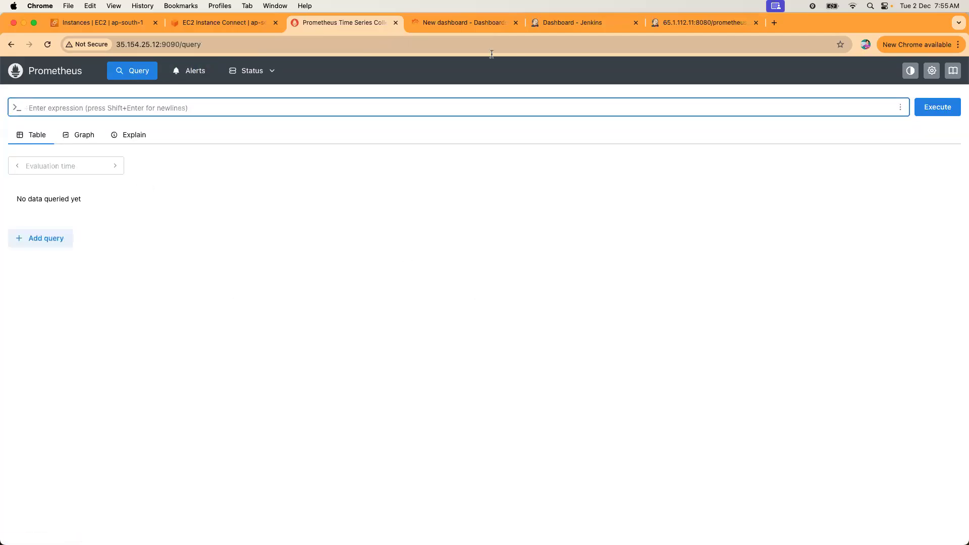
left_click(693, 26)
left_click(48, 45)
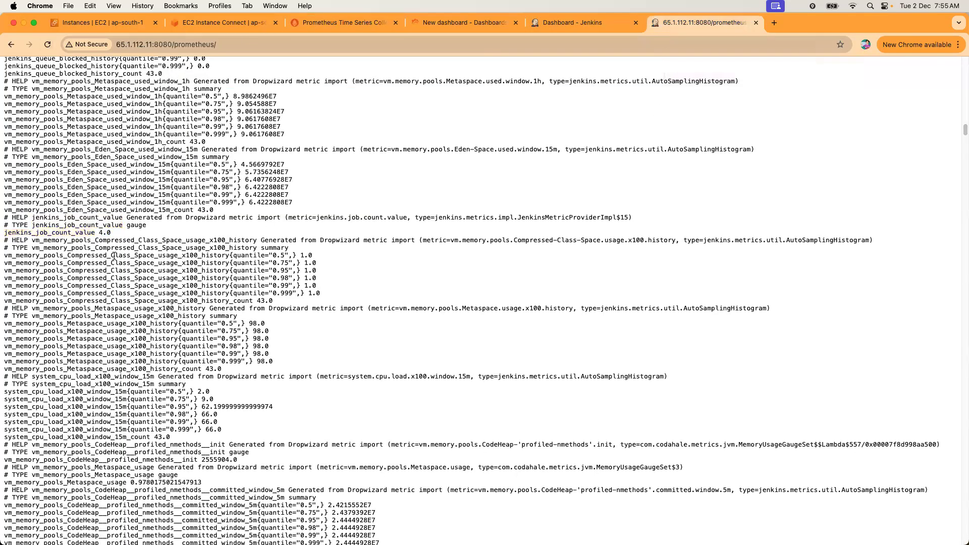
left_click_drag(4, 232, 114, 235)
Run the jenkins_job_count_value query in Prometheus again, then switch to the Grafana dashboard.
left_click(304, 23)
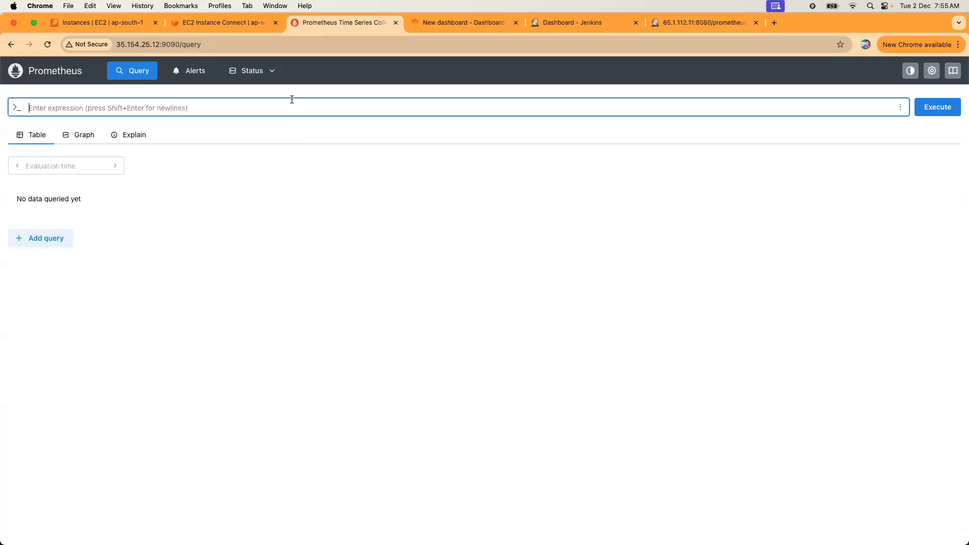
left_click(272, 101)
key("super+v")
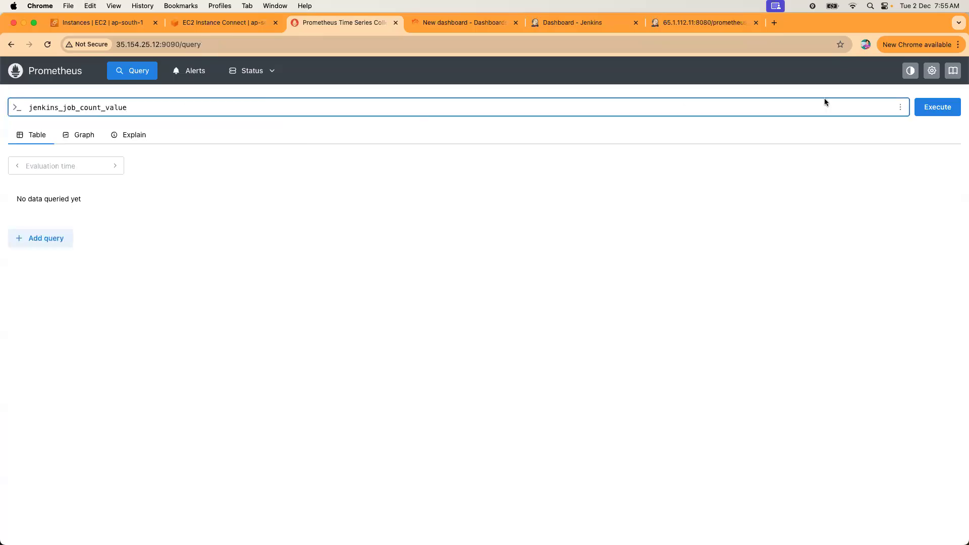
left_click(919, 109)
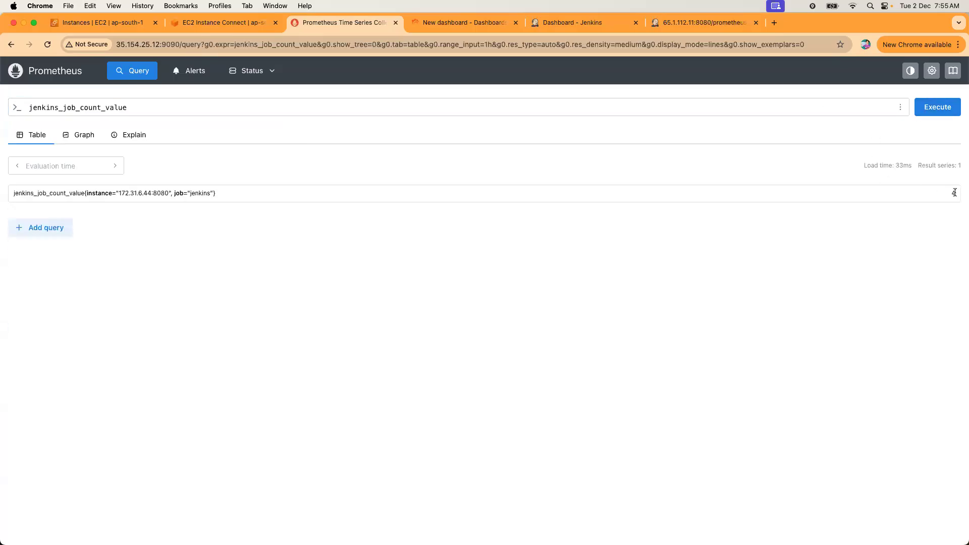
left_click(456, 24)
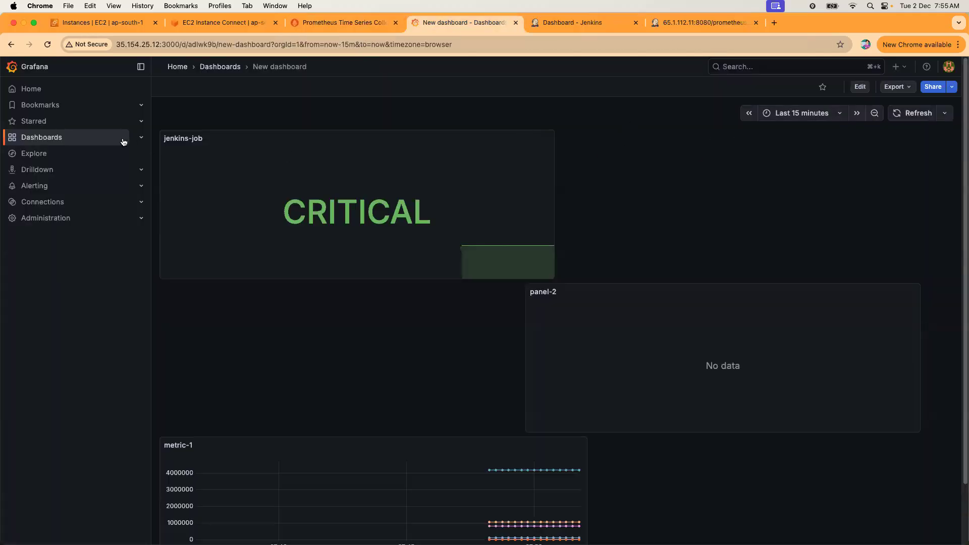
Open the jenkins-job panel on the New dashboard for editing and bring up its value mappings.
left_click(71, 140)
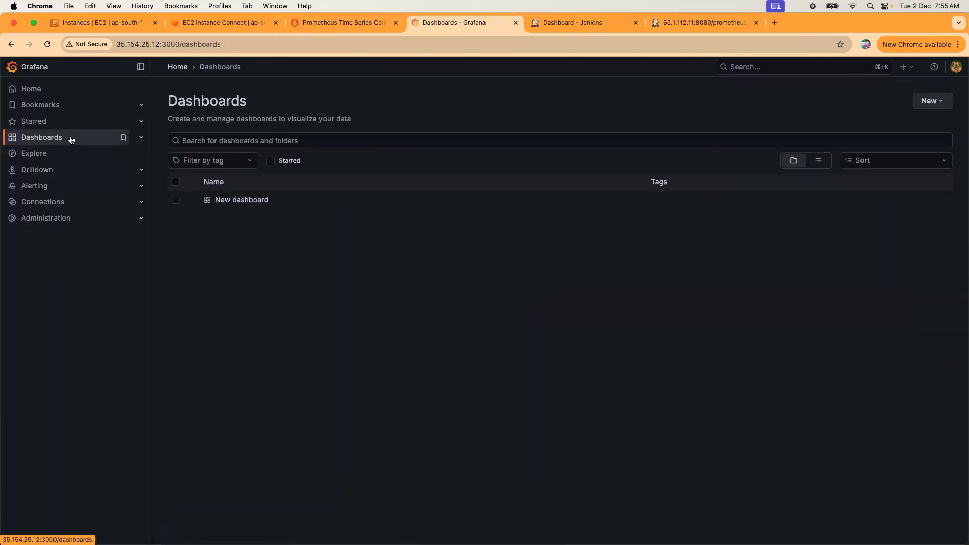
left_click(251, 201)
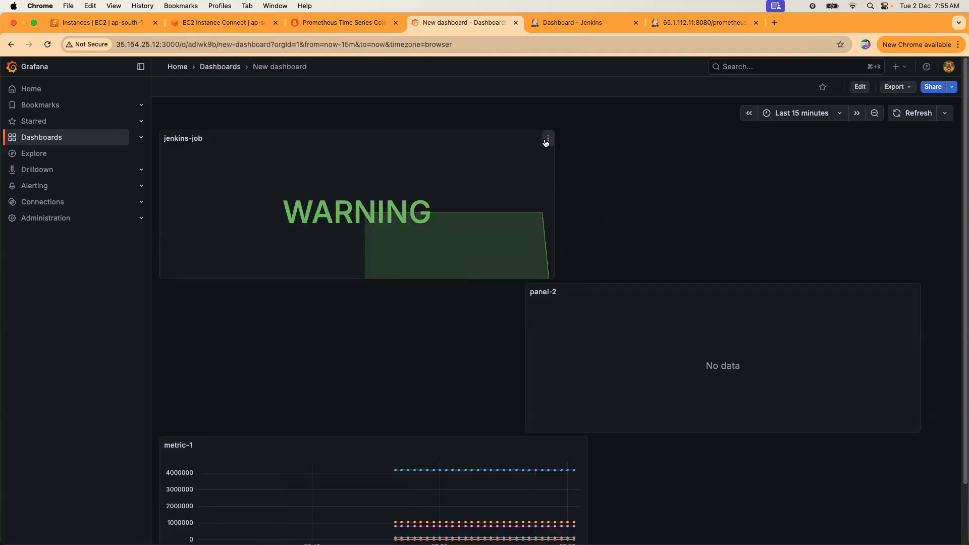
left_click(547, 140)
left_click(478, 182)
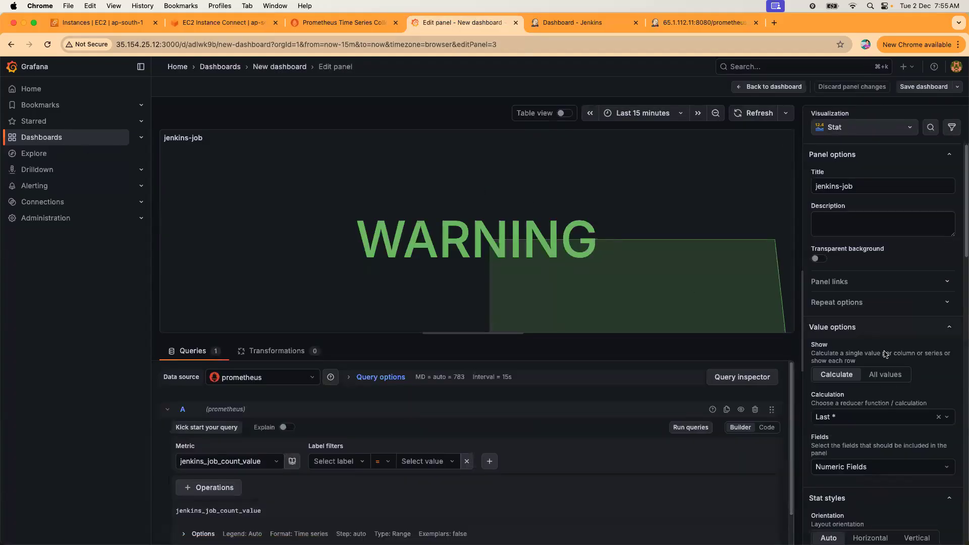
scroll(889, 379, "down", 15)
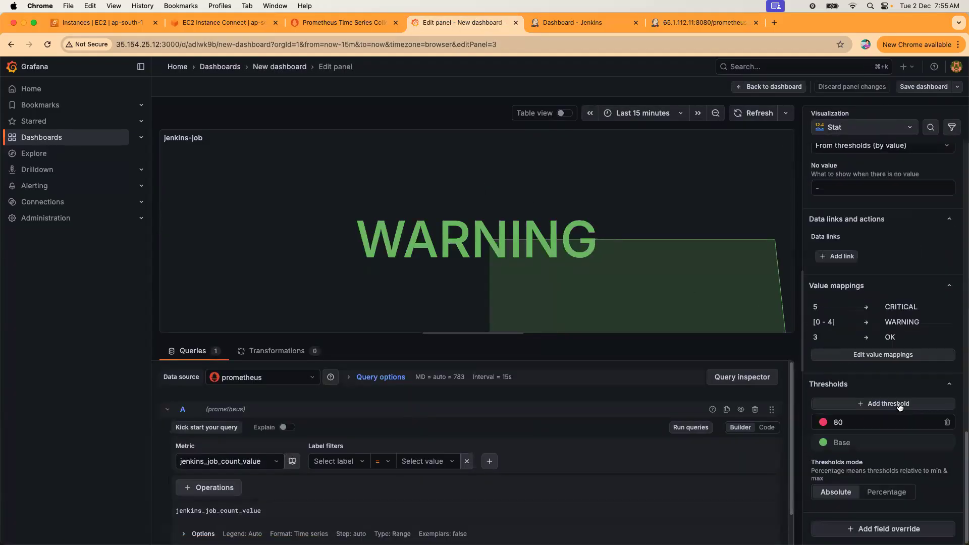
left_click(890, 356)
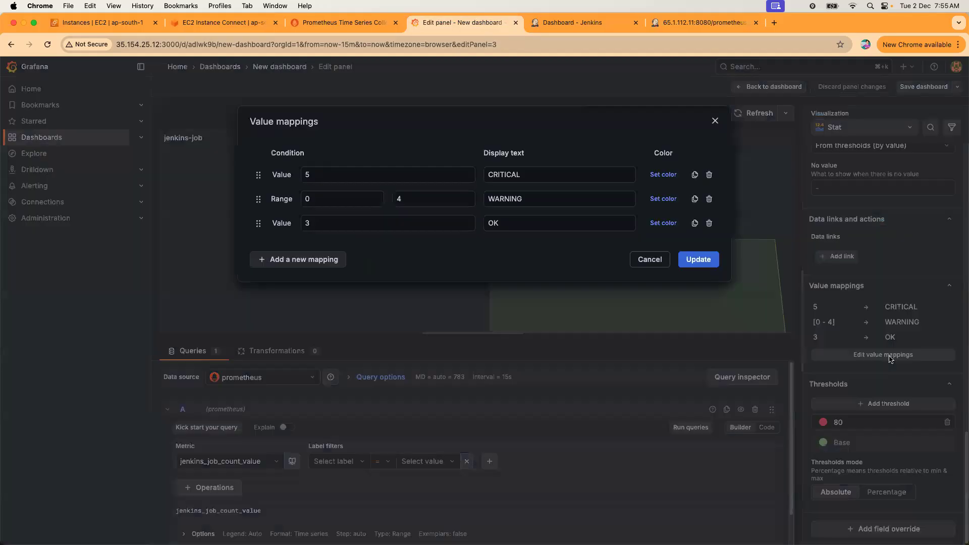
Colour the OK, WARNING and CRITICAL mappings yellow, orange and red, apply them, and save the dashboard.
left_click(664, 223)
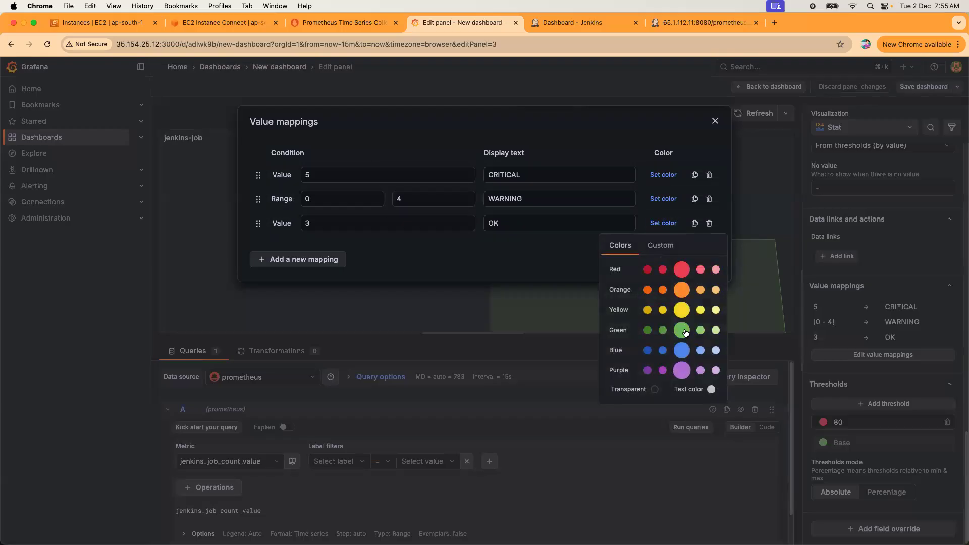
left_click(682, 309)
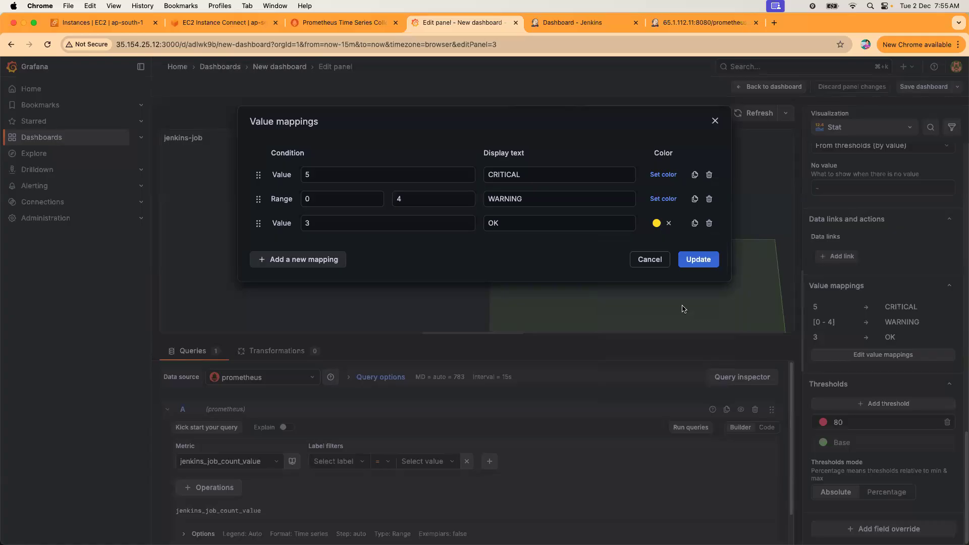
left_click(659, 199)
left_click(683, 267)
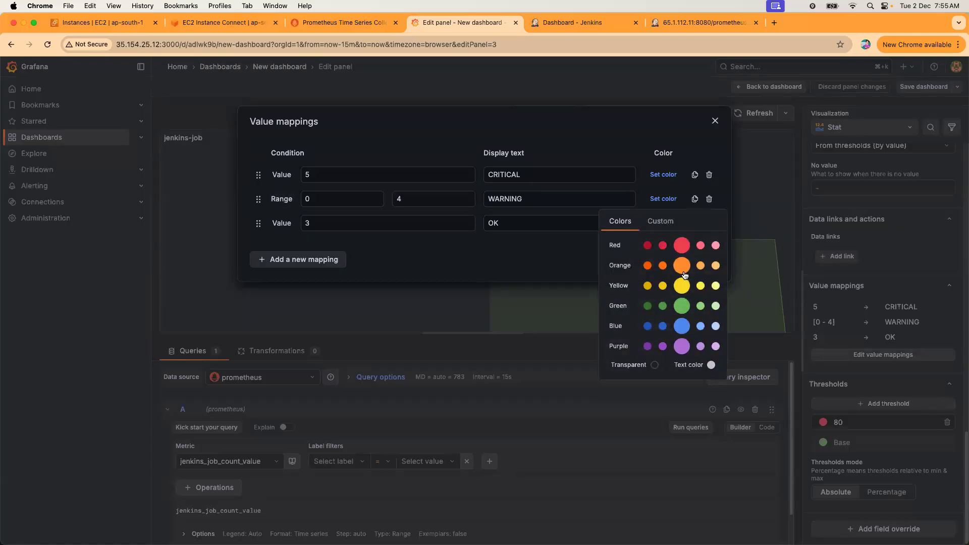
left_click(663, 174)
left_click(682, 222)
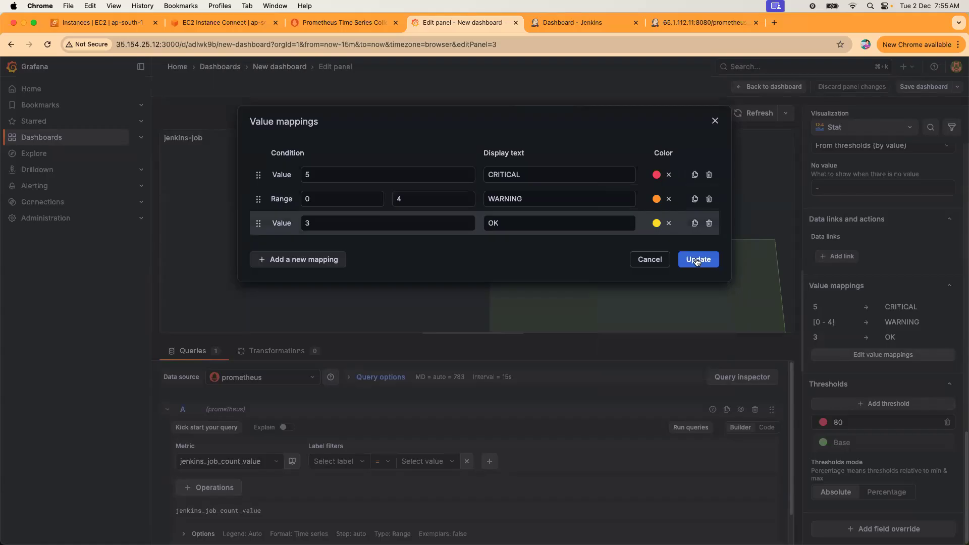
left_click(697, 260)
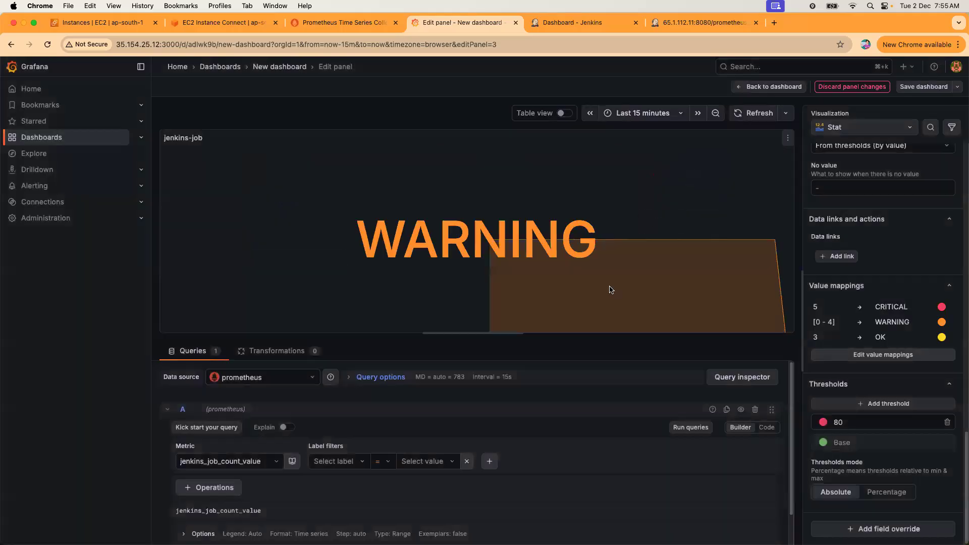
left_click(918, 91)
left_click(560, 241)
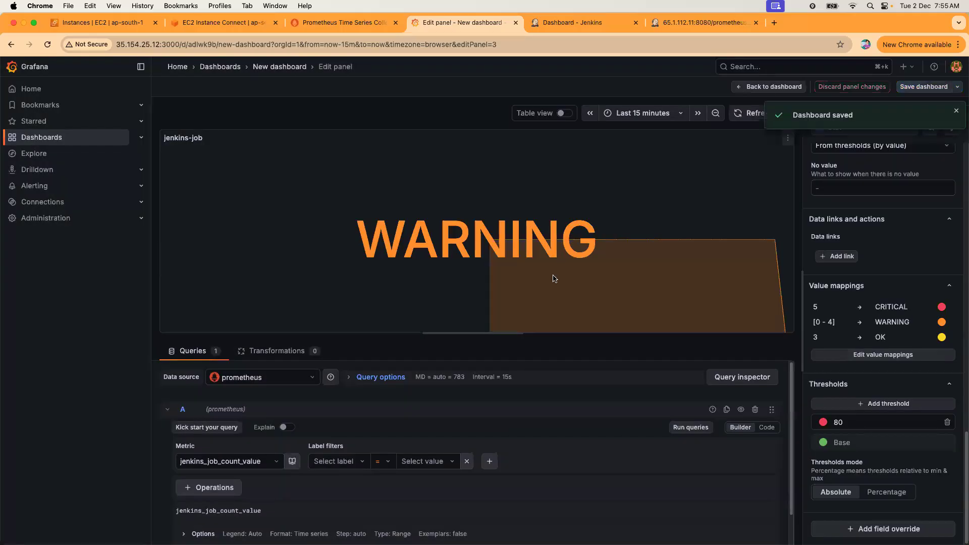
Return to the full dashboard, then focus Prometheus's query expression field for jenkins_job_count_value.
left_click(760, 88)
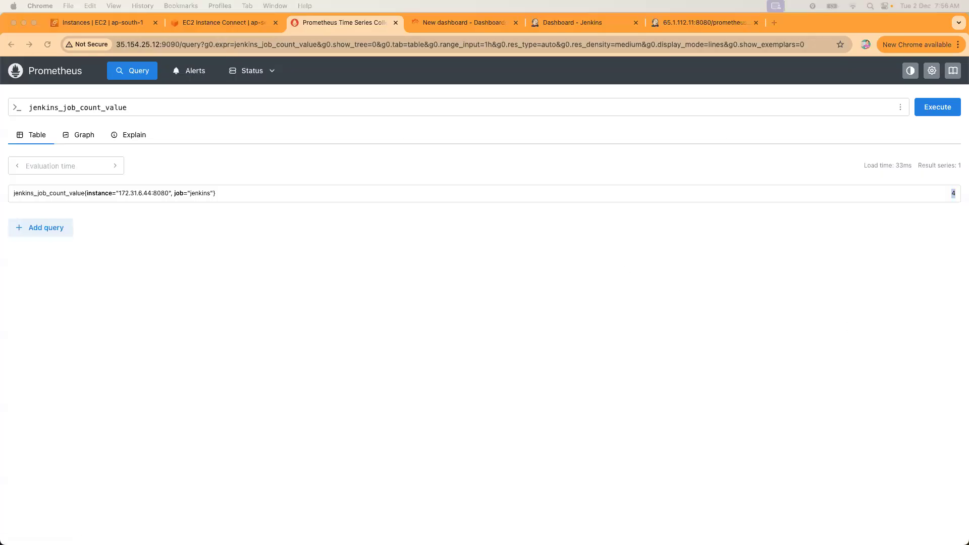
left_click(269, 196)
left_click(150, 109)
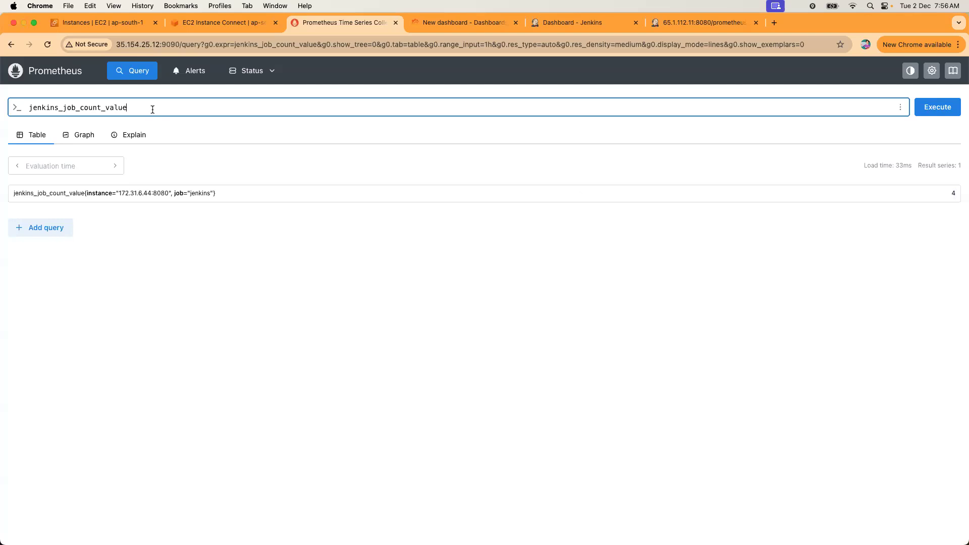
In the terminal, clear the screen and list the prom-stack files, noting prometheus.yml.
key("ctrl+Right")
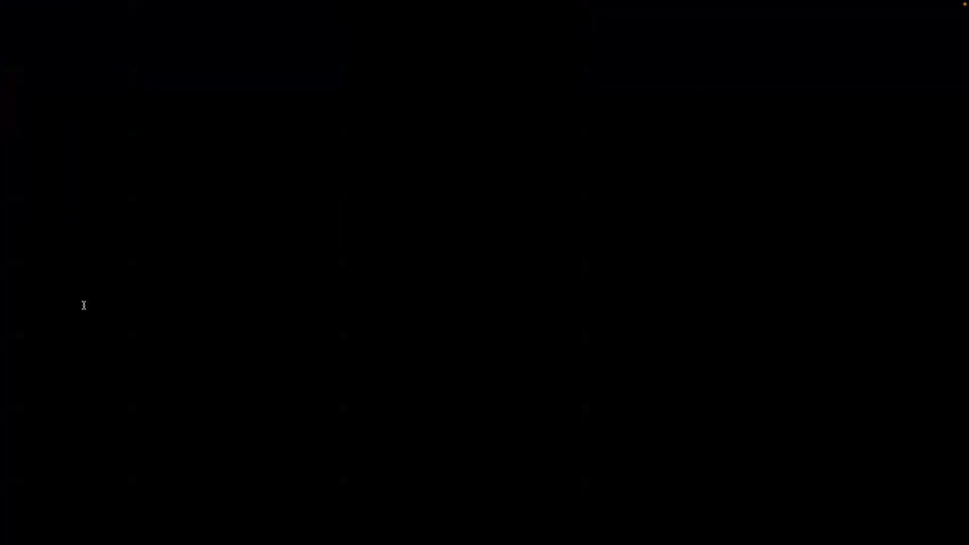
type("clear")
key("Return")
key("Return")
key("Return")
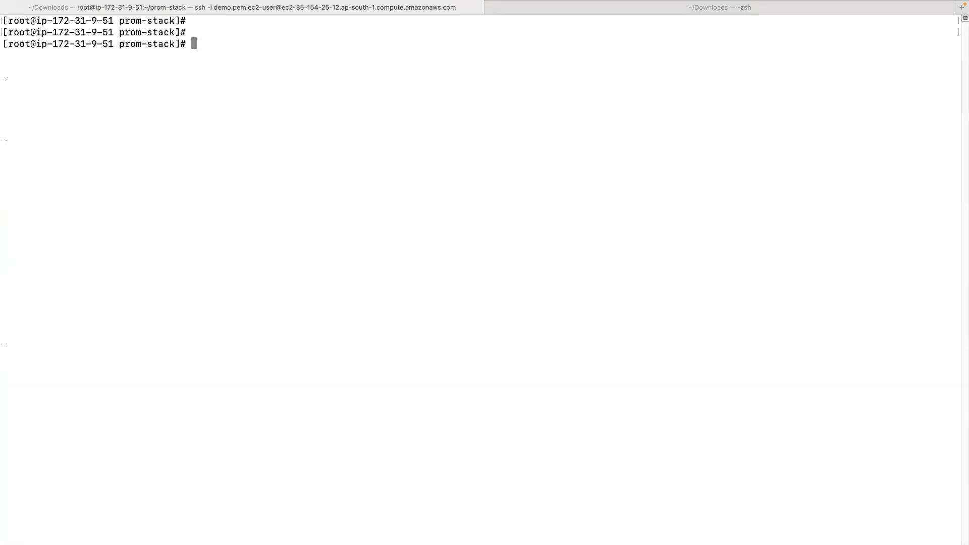
type("ls")
key("Return")
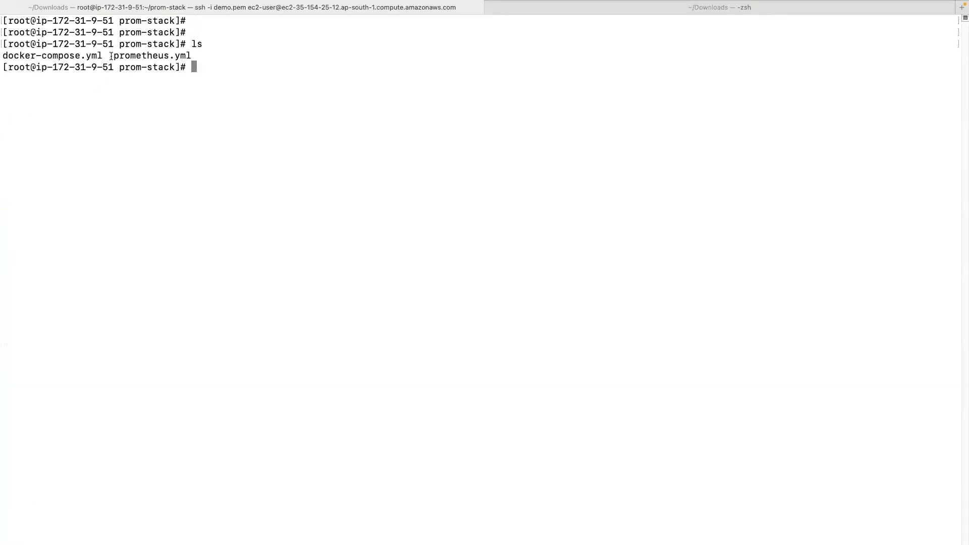
left_click_drag(109, 55, 220, 51)
left_click(265, 94)
Create alert-rules.yml in vim and enter insert mode.
type("vim alert-rules.yml")
key("Return")
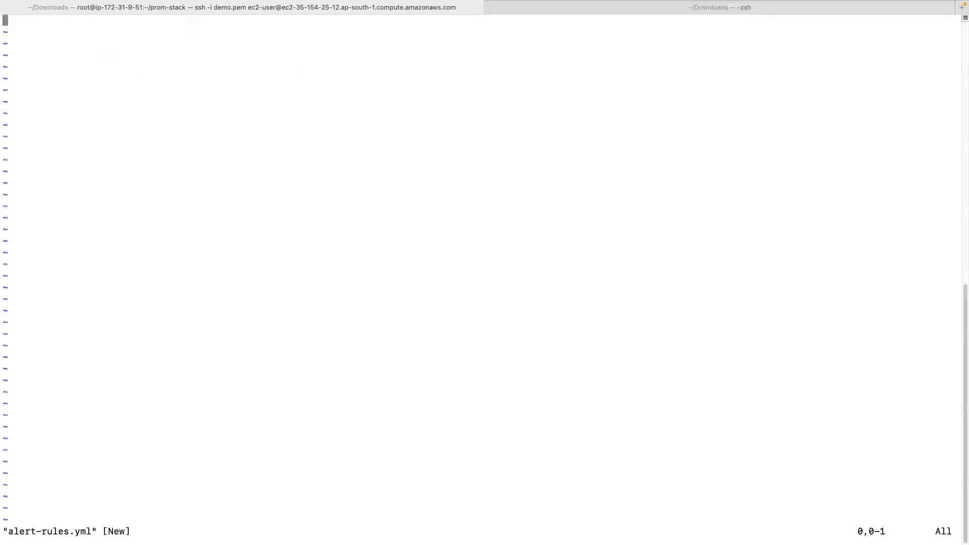
key("i")
key("super+Tab")
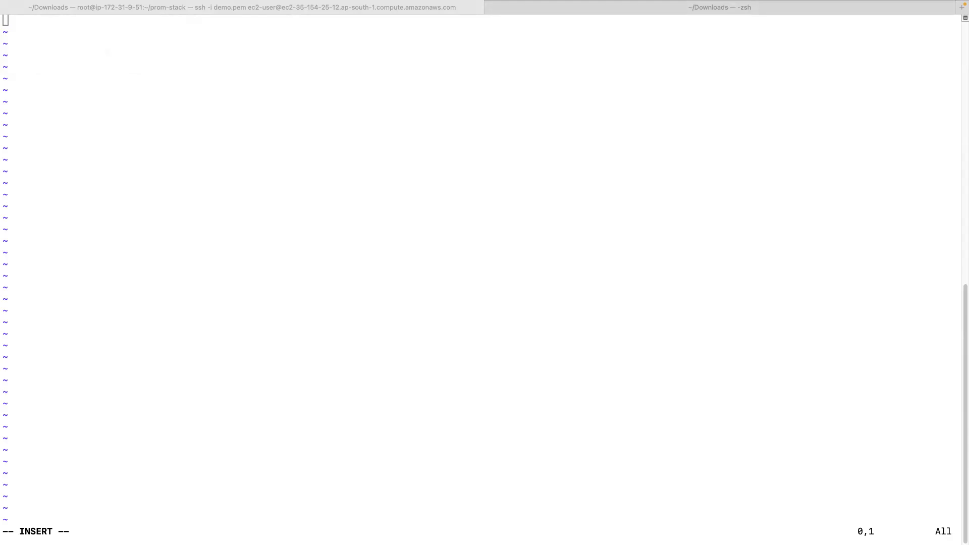
left_click(413, 183)
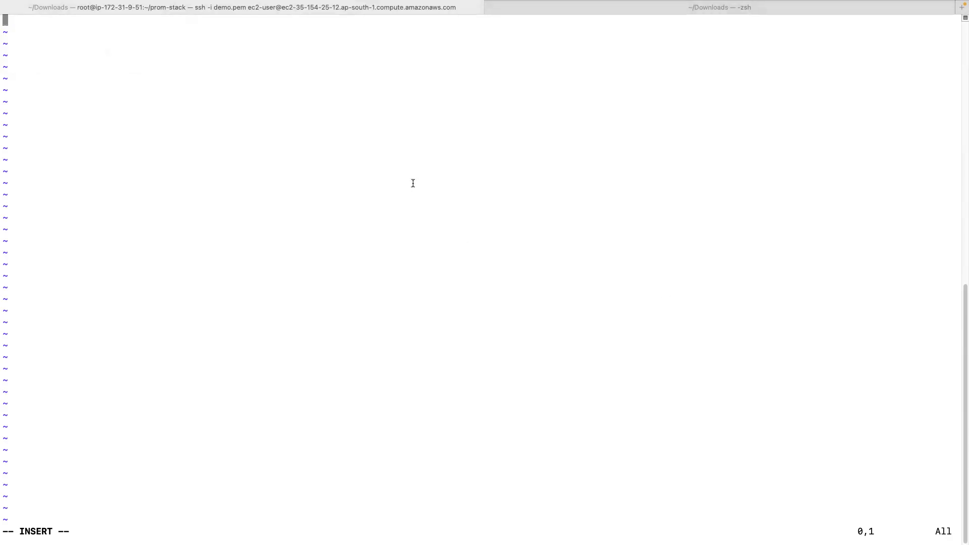
Paste the InstanceDown rule (up == 0 for 1m, severity page) into alert-rules.yml and review it.
type("groups: - name:  InstanceDown   rules:   - alert: InstanceDown     expr: up == 0     for: 1m     labels:       severity: page     annotations:       summary: \"Instance {{ $labels.instance }} down\"       description: \"{{ $labels.instance }} of job {{ $labels.job }} has been down for more than 5 minutes.\"")
key("Up")
key("Up")
key("Up")
key("Up")
key("Up")
key("Up")
key("Up")
key("Up")
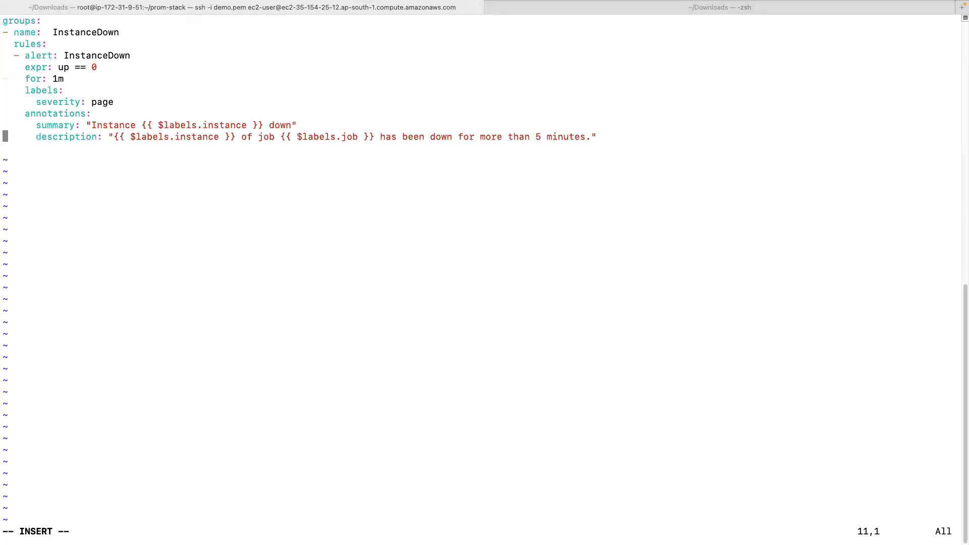
key("Down")
key("Down")
key("Up")
key("Up")
key("Up")
key("Up")
key("Down")
key("Down")
key("Down")
key("Down")
key("Down")
key("Down")
key("Down")
key("Down")
left_click_drag(156, 126, 250, 130)
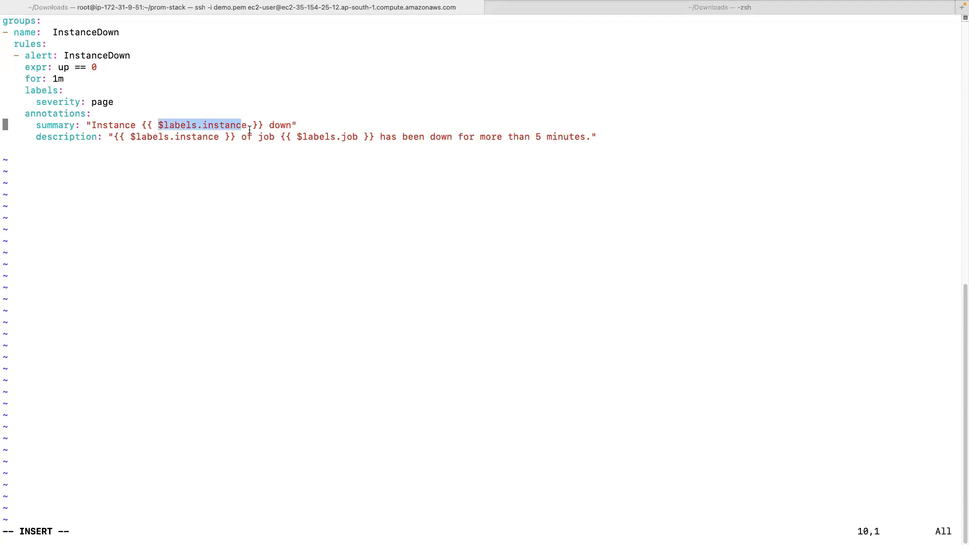
left_click_drag(113, 136, 612, 132)
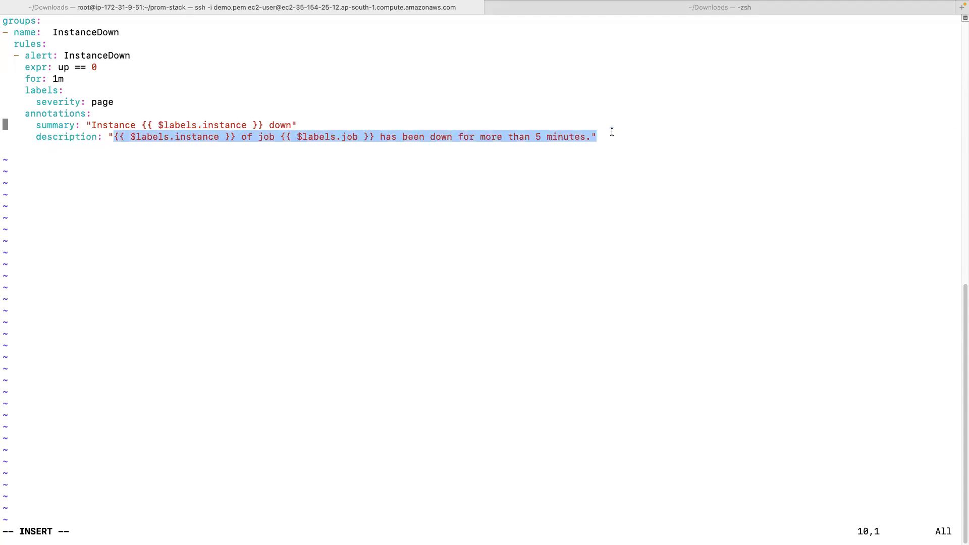
left_click(518, 149)
left_click_drag(26, 78, 64, 79)
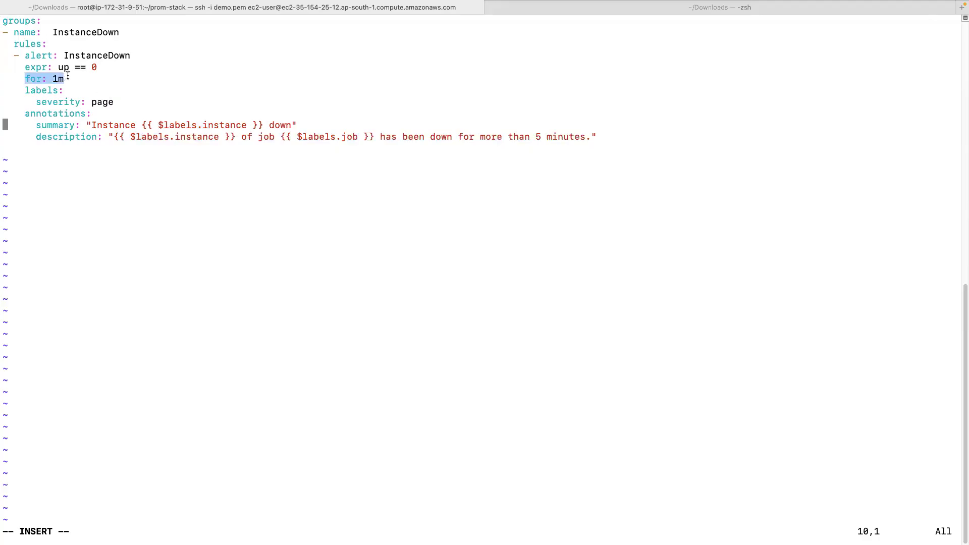
left_click_drag(58, 67, 112, 68)
left_click_drag(42, 74, 102, 74)
left_click(104, 75)
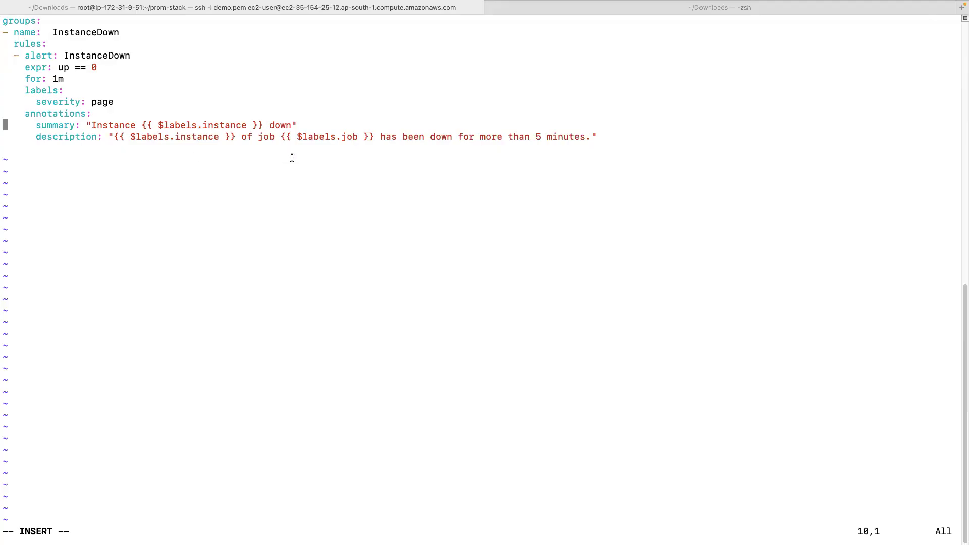
Save alert-rules.yml with :wq! and print its contents with cat.
key("Escape")
type(":wq1")
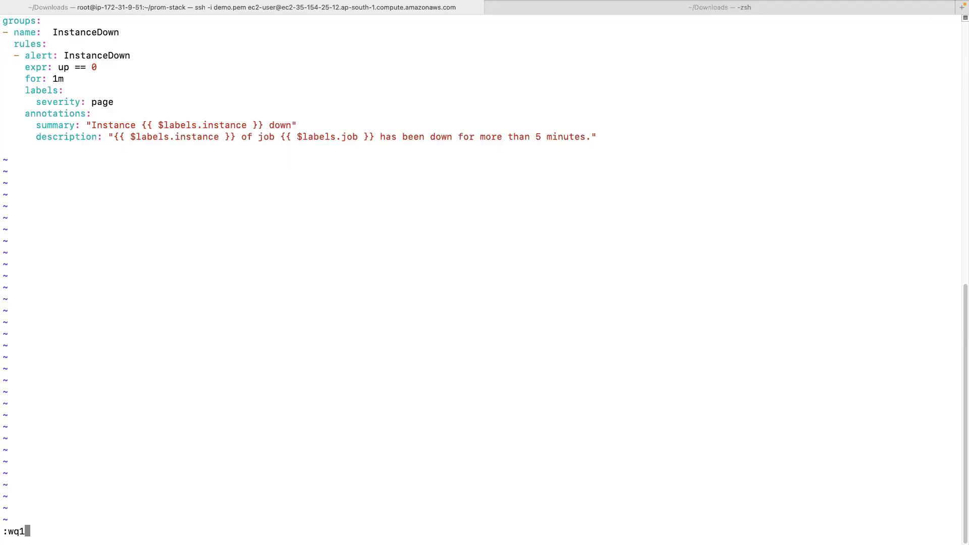
key("Return")
type(":wq!")
key("Return")
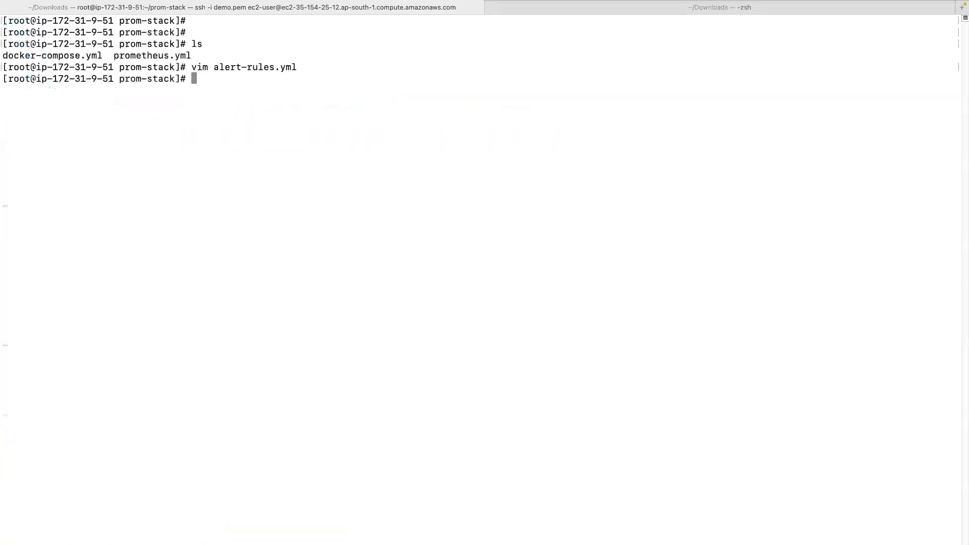
type("cat al")
key("Tab")
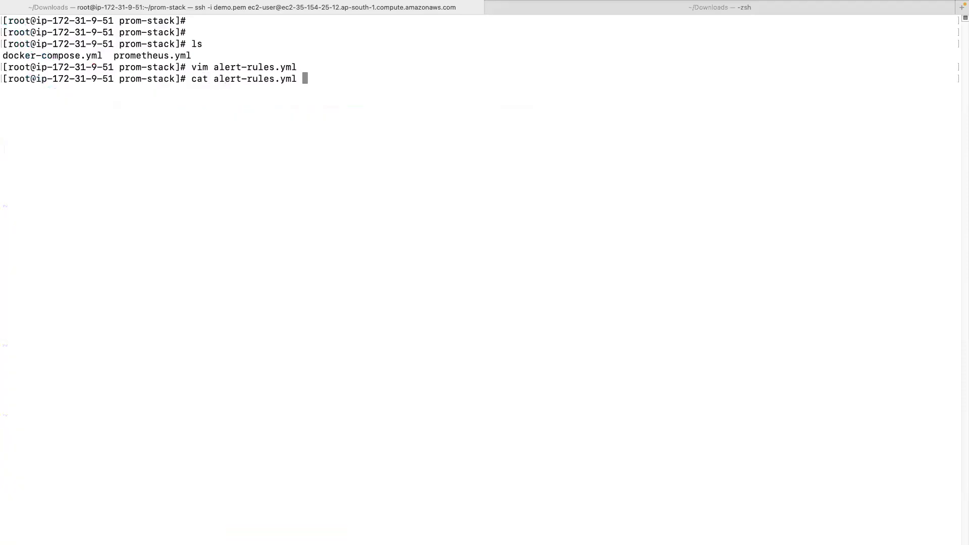
key("Return")
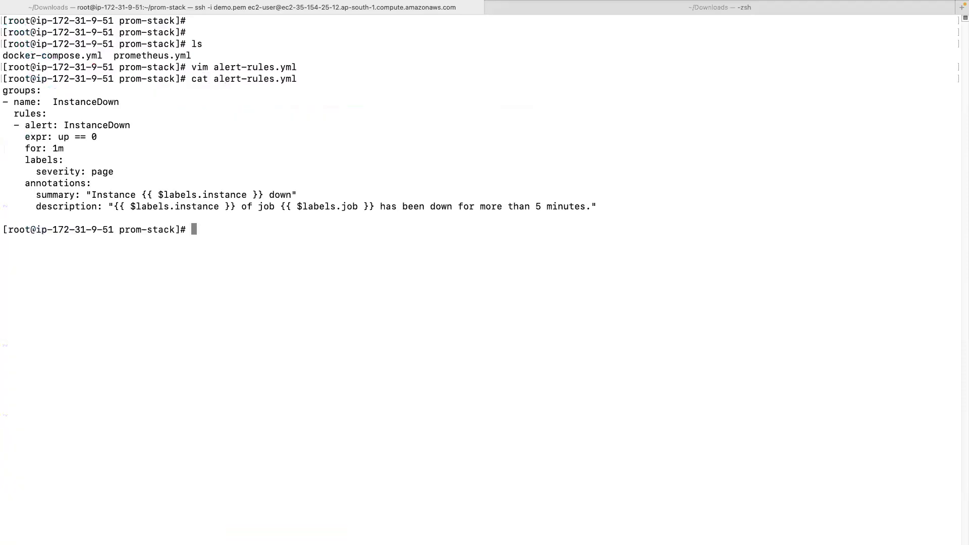
Clear the screen, list the folder, delete the stray file '1' after confirming, and list again.
type("clear")
key("Return")
key("Return")
key("Return")
type("ls")
key("Return")
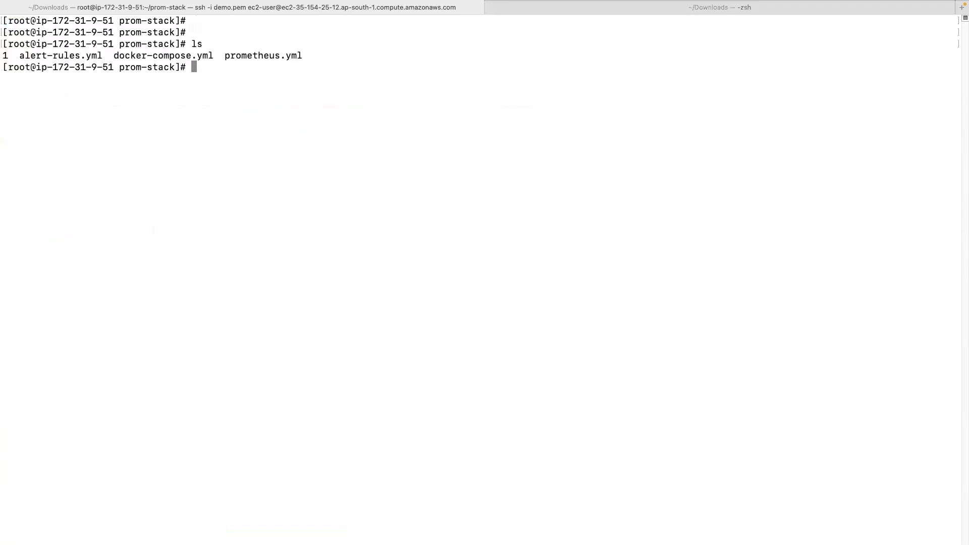
type("rm 1")
key("Return")
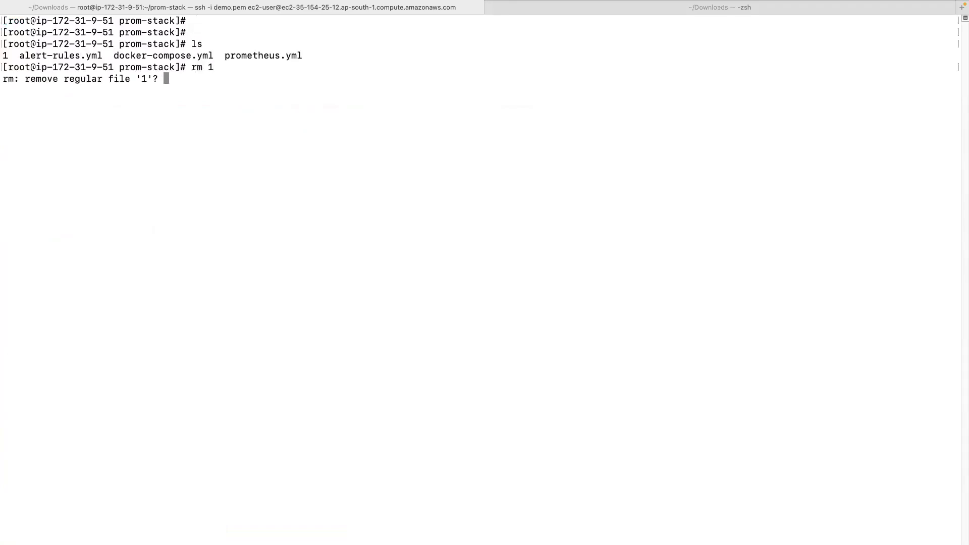
type("y")
key("Return")
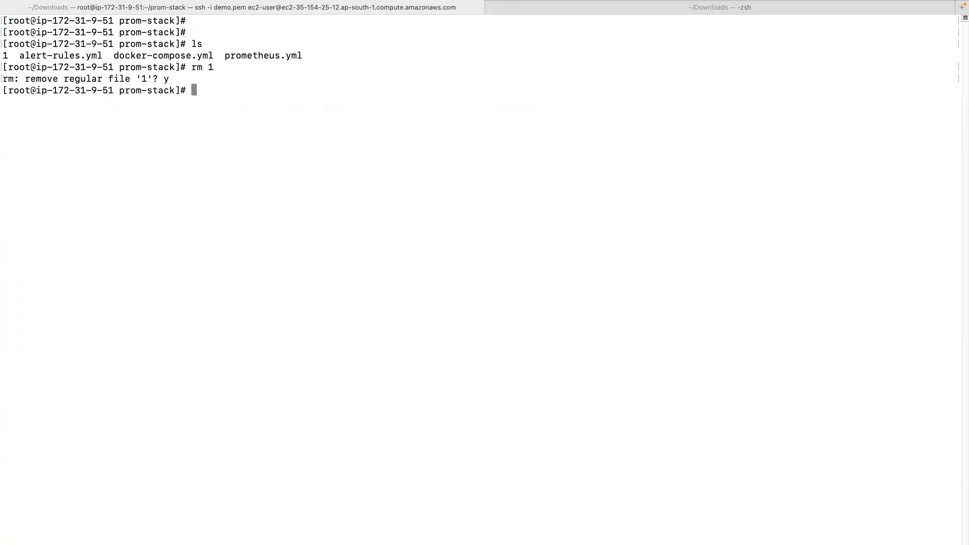
type("ls")
key("Return")
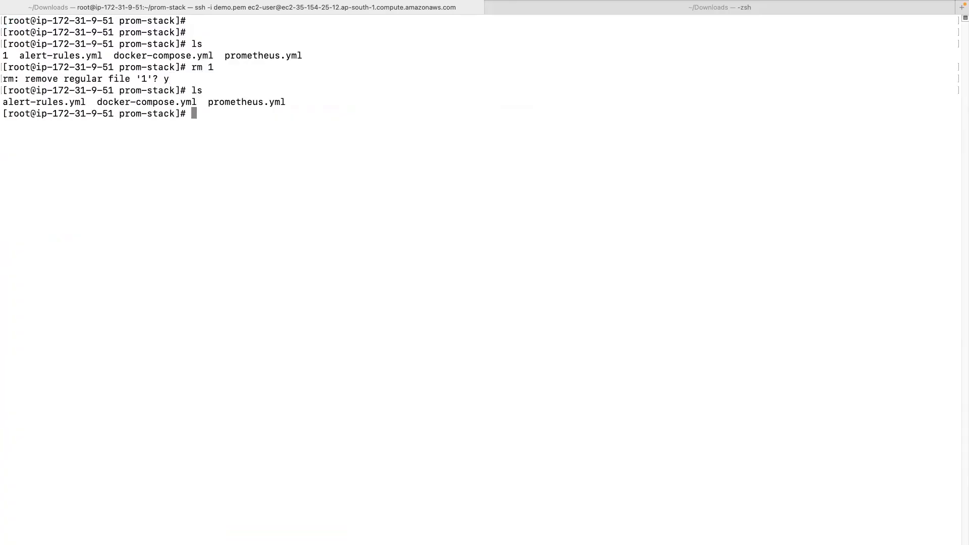
Open docker-compose.yml in vim and locate the prometheus.yml volume mount.
type("vim do")
key("Tab")
key("Return")
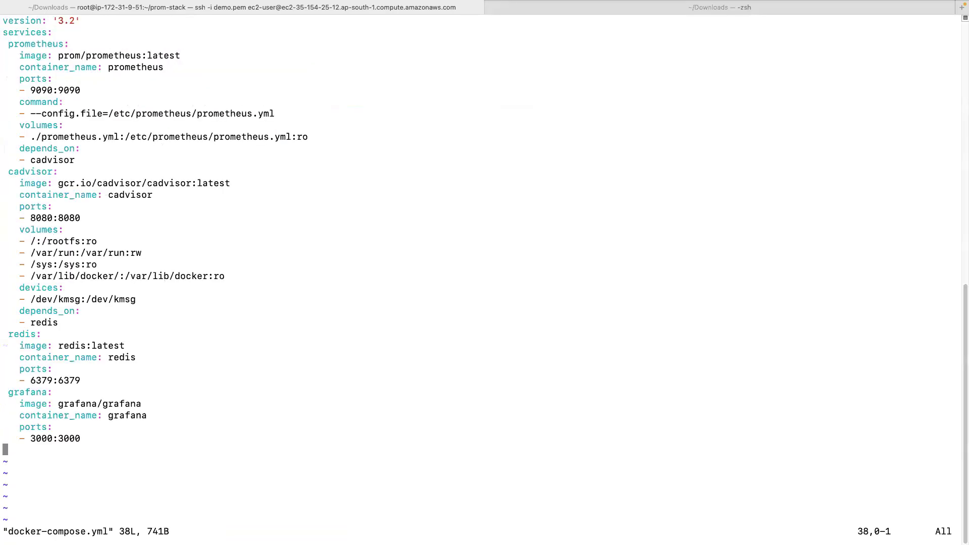
key("i")
key("Up")
key("Up")
key("Up")
key("Up")
key("Up")
key("Up")
key("Up")
key("Up")
key("Up")
key("Up")
key("Up")
key("Up")
key("Up")
key("Up")
key("Up")
key("Up")
key("Up")
key("Up")
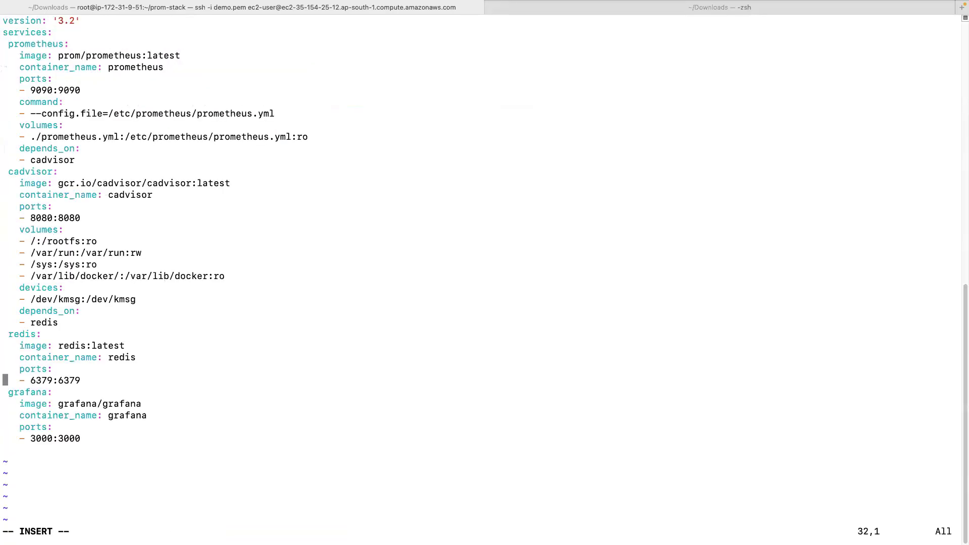
key("Up")
key("Up")
key("Up")
key("Up")
key("Up")
key("Up")
key("Up")
key("Up")
key("Up")
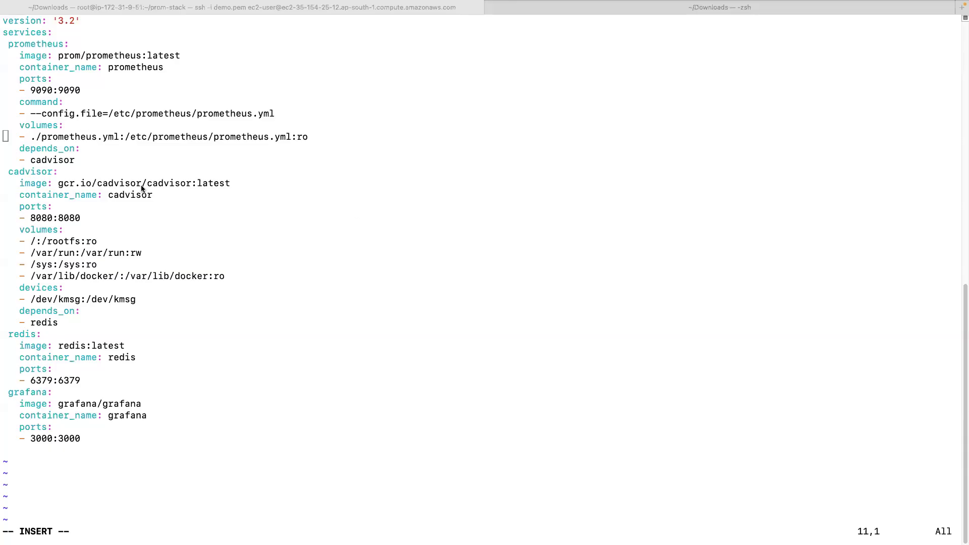
left_click_drag(47, 137, 124, 138)
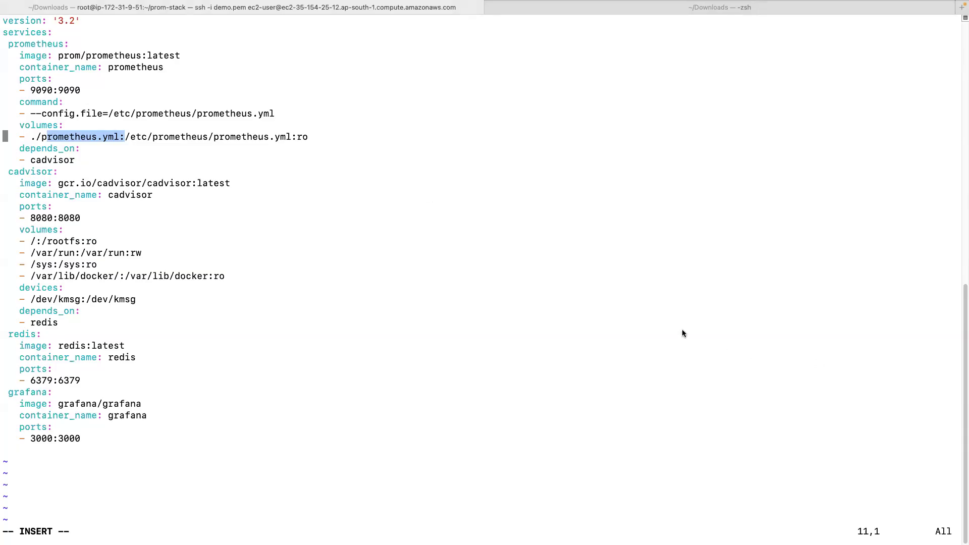
left_click(448, 238)
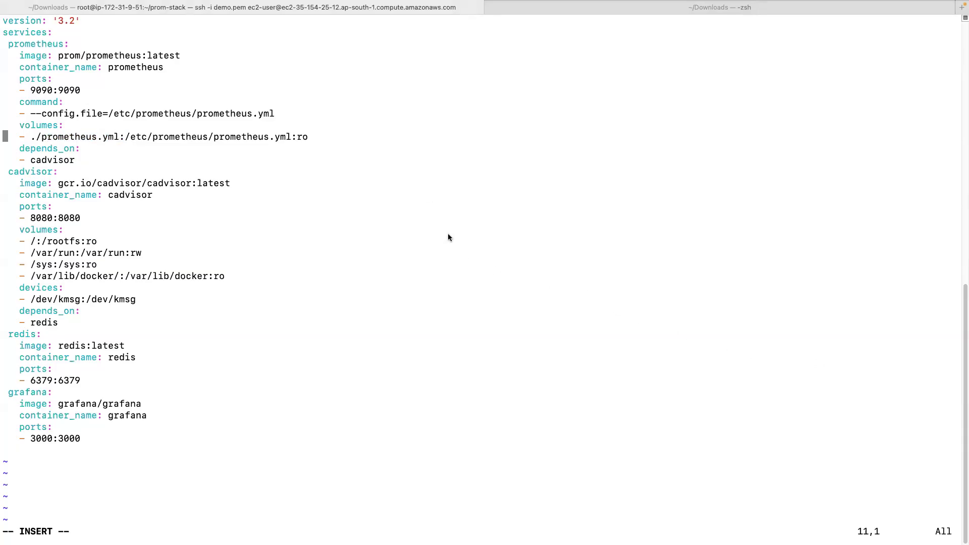
key("Right")
key("Right")
key("Right")
key("Right")
key("Right")
key("Right")
key("Right")
key("Right")
key("Right")
key("Right")
key("Right")
key("Right")
key("Right")
key("Right")
key("Right")
key("Right")
key("Right")
key("Right")
key("Right")
key("Right")
key("Right")
key("Right")
key("Right")
key("Right")
key("Right")
key("Right")
key("Right")
key("Right")
key("Right")
key("Right")
key("Right")
key("Right")
key("Right")
key("Right")
key("Right")
key("Right")
key("Right")
key("Right")
key("Right")
key("Right")
key("Right")
key("Right")
key("Right")
key("Right")
key("Right")
key("Right")
key("Right")
key("Right")
key("Right")
key("Right")
Add the mount '- ./alert-rules.yml:/etc/prometheus/alert-rules.yml:ro' below it and save with :wq!
key("Return")
type("- ./a")
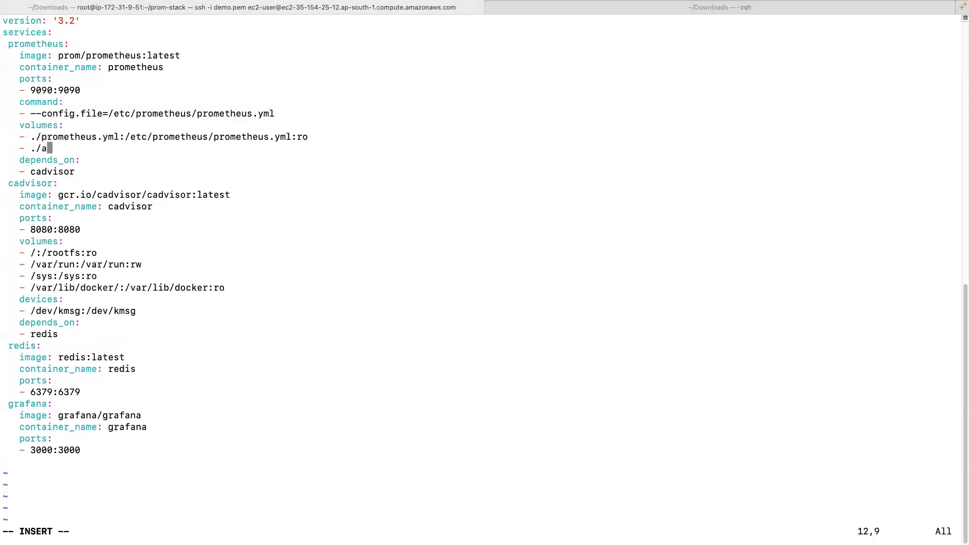
type("lert-rules.yml:")
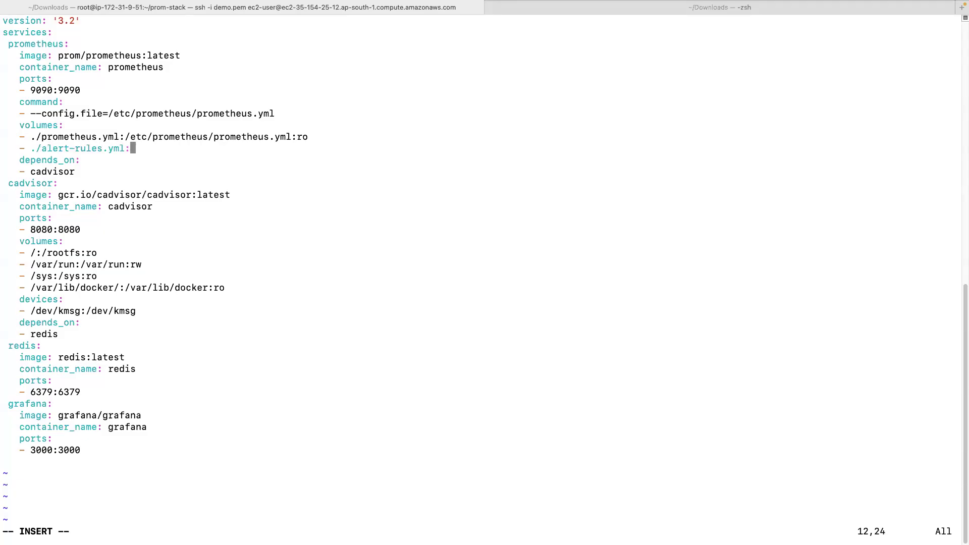
type("/etc/pro")
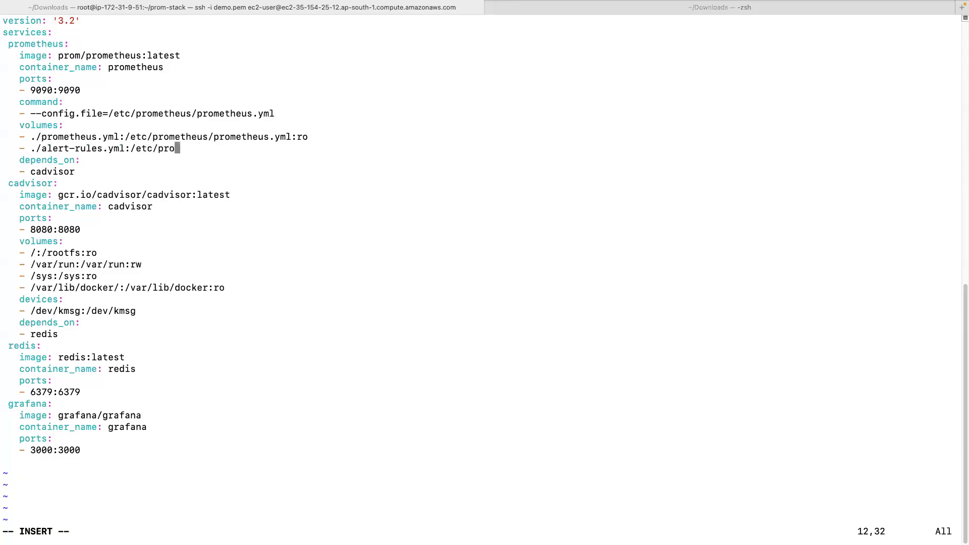
type("metheus/alert-rules.yml")
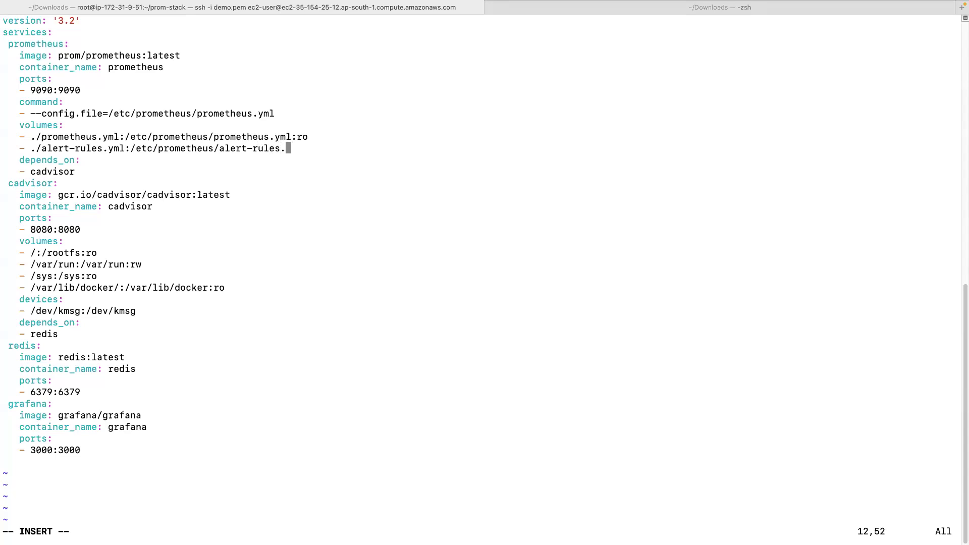
type(":ro")
left_click_drag(47, 149, 282, 150)
left_click(276, 153)
left_click_drag(40, 137, 110, 147)
left_click(216, 161)
key("Escape")
type(":wq!")
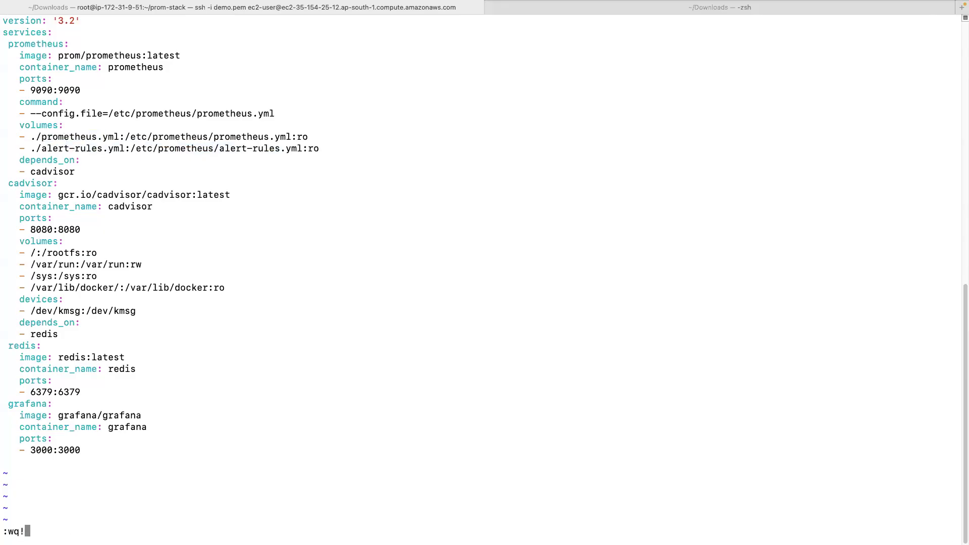
key("Return")
Open prometheus.yml in vim and insert a blank first line above scrape_configs.
type("vim pro")
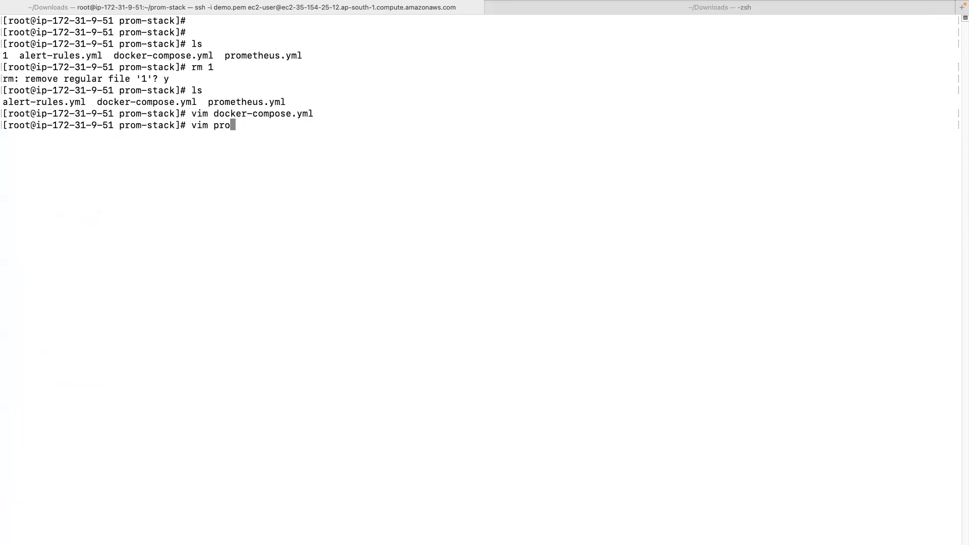
key("Tab")
key("Return")
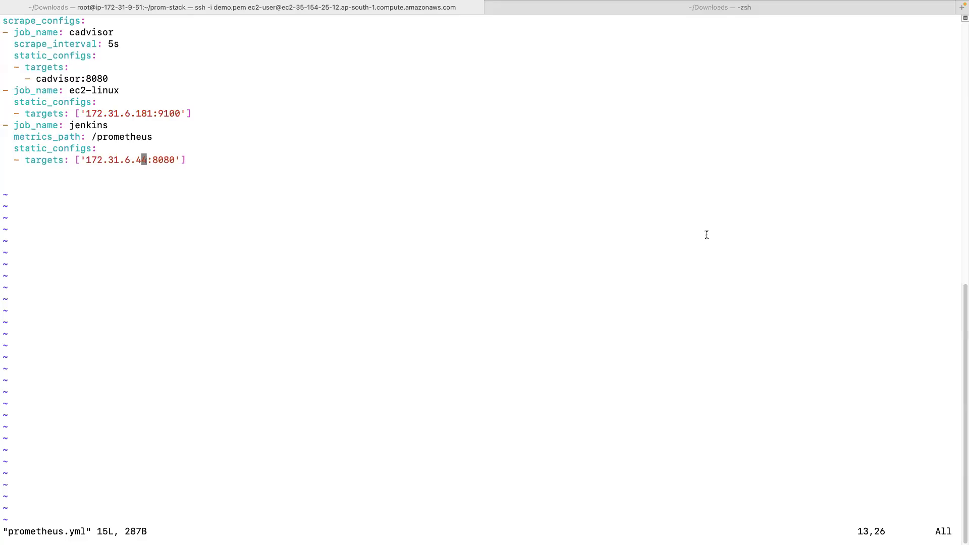
key("Up")
key("Up")
key("Up")
key("Up")
key("Up")
key("Up")
key("Up")
key("Up")
key("Up")
key("Up")
key("Up")
key("Up")
key("Left")
key("Left")
key("Left")
key("Left")
key("Left")
key("Left")
key("Left")
key("Left")
key("Left")
key("Left")
key("Left")
key("Left")
key("Left")
key("Left")
key("Down")
key("i")
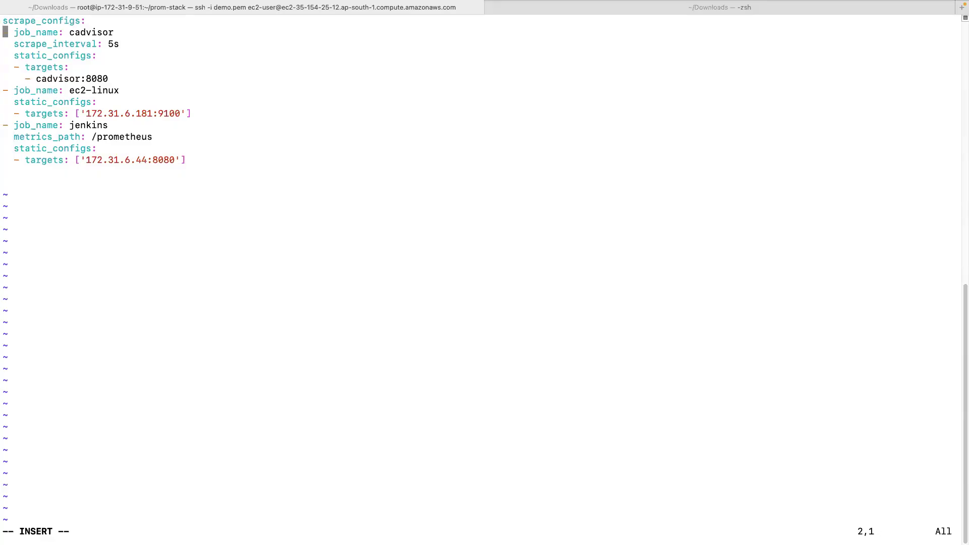
key("Up")
key("Return")
key("Up")
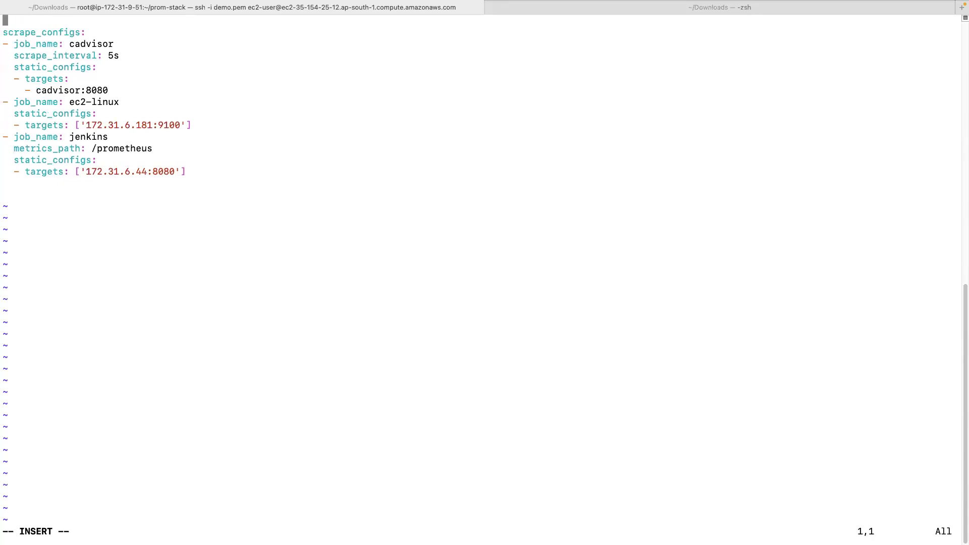
Add a global: section with scrape_interval: 15s.
type("oa")
key("BackSpace")
type("bal:")
key("Return")
type("scrape_interval: 15")
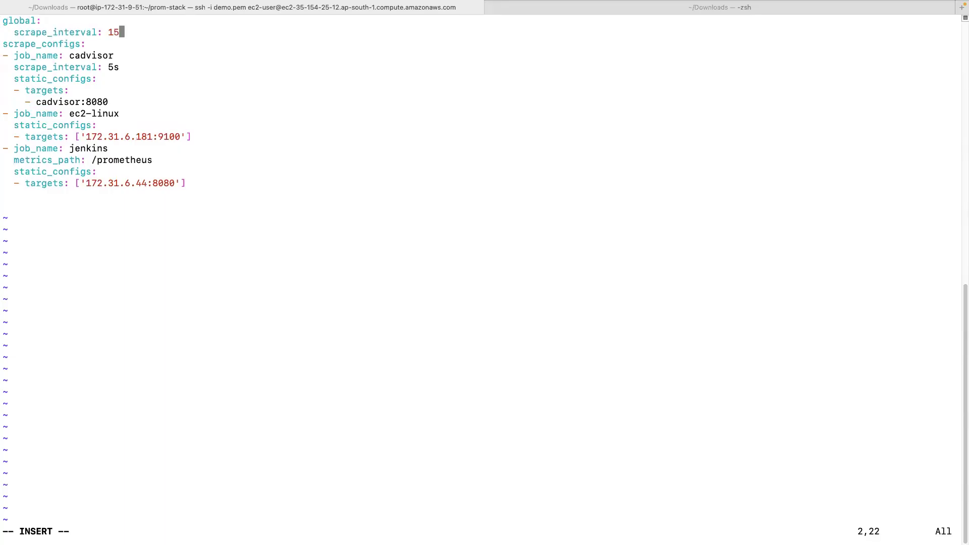
type("s")
key("Return")
Add rule_files: with entry - 'alert-rules.yml' and save the file with :wq!
key("BackSpace")
key("BackSpace")
type("rule")
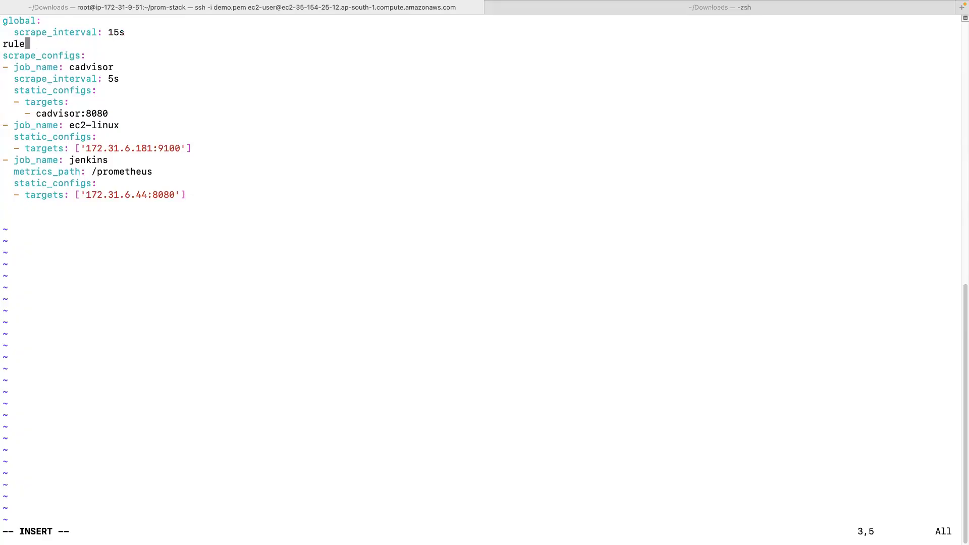
type("_files:")
key("Return")
key("BackSpace")
key("BackSpace")
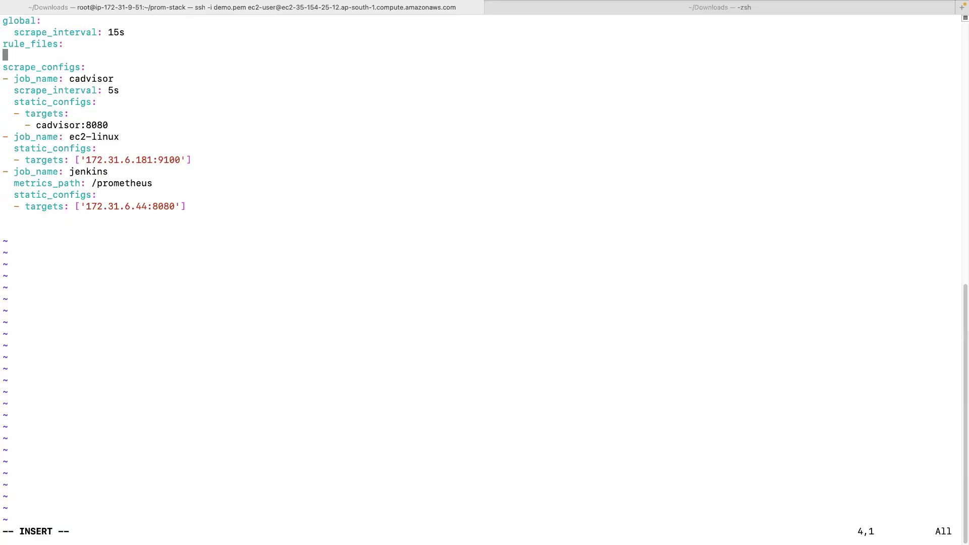
type("- 'aler")
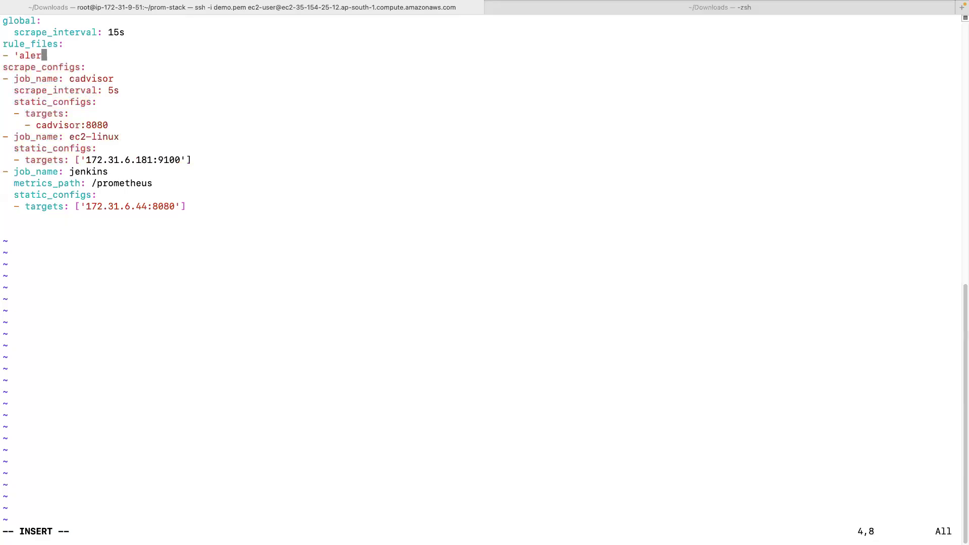
type("t-rules.yml'")
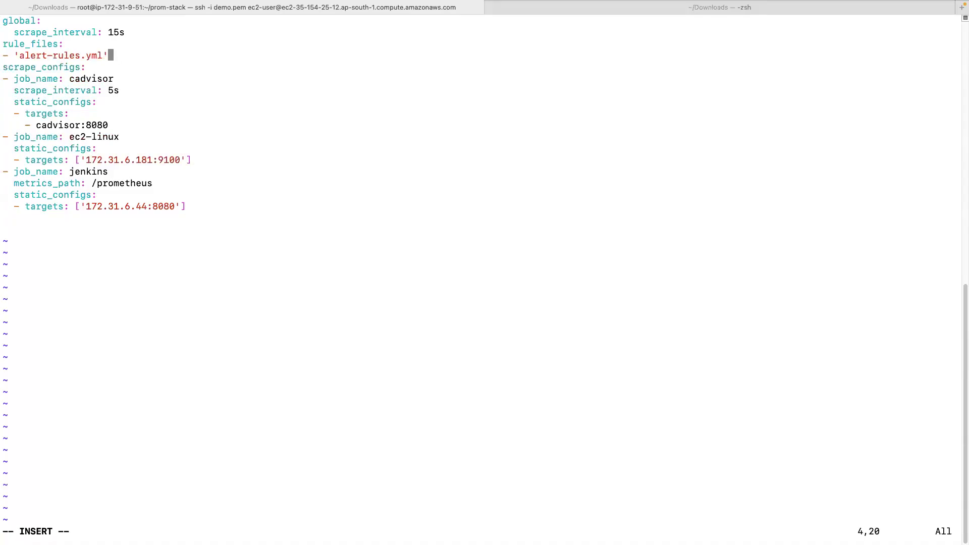
key("Left")
key("Left")
key("Left")
key("Left")
key("Left")
key("Left")
key("Left")
key("Left")
key("Left")
key("Left")
key("Left")
key("Left")
key("Left")
key("Left")
key("Left")
key("Left")
key("Left")
key("Left")
key("Left")
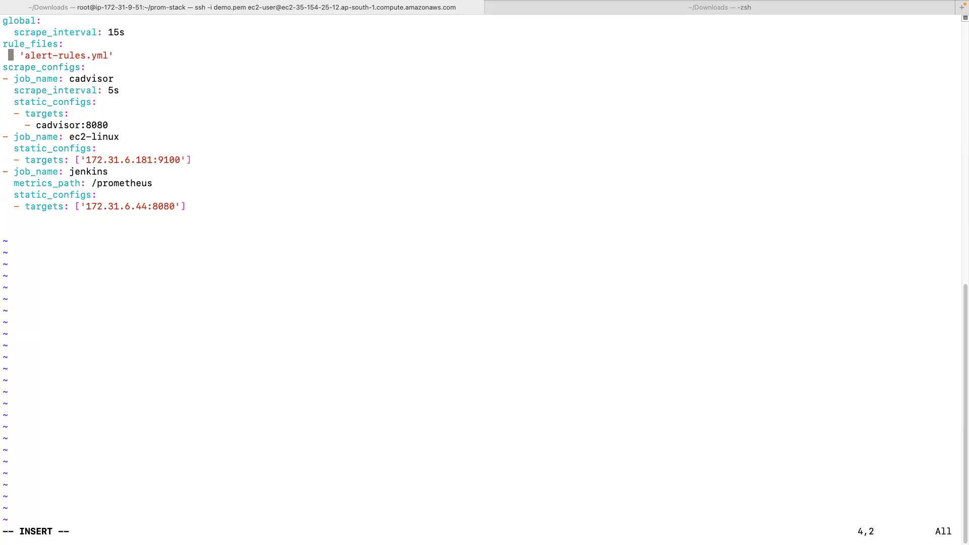
key("Escape")
type(":wq1")
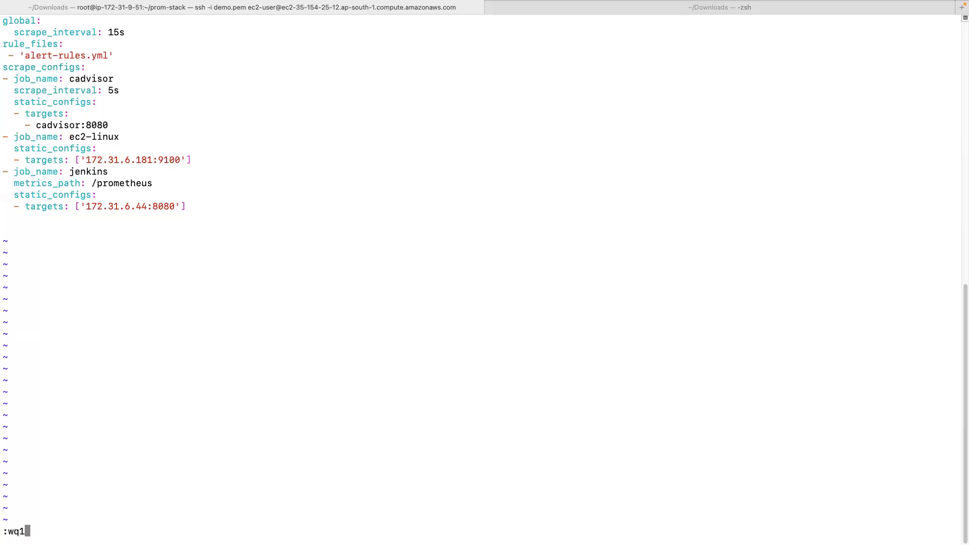
key("Return")
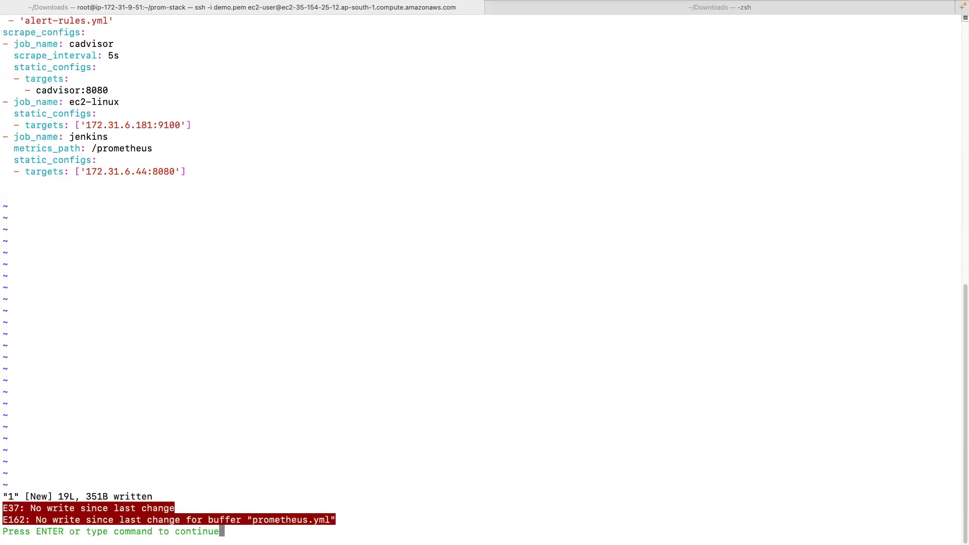
type(":wq!")
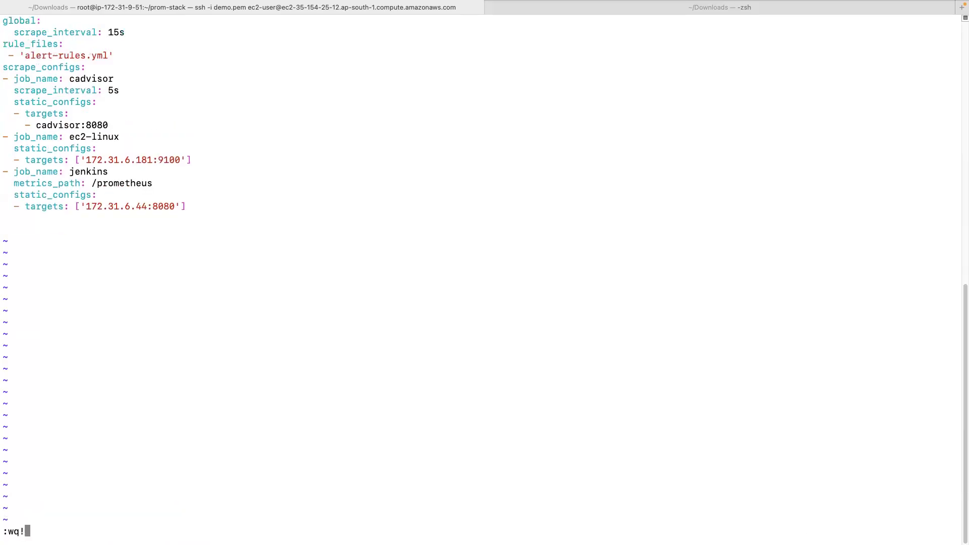
key("Return")
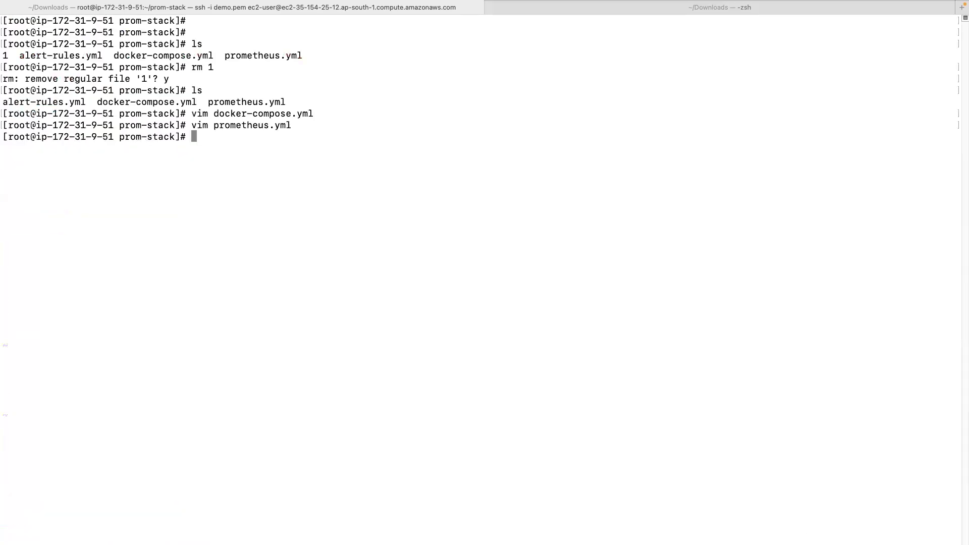
Print prometheus.yml to verify the edits and list the running containers.
type("cat pro")
key("Tab")
key("Return")
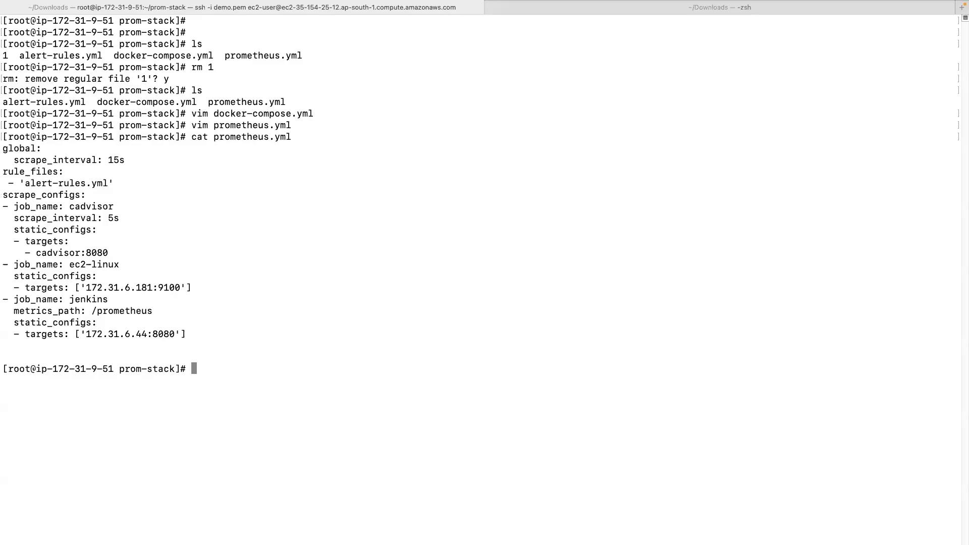
type("docker ps")
key("Return")
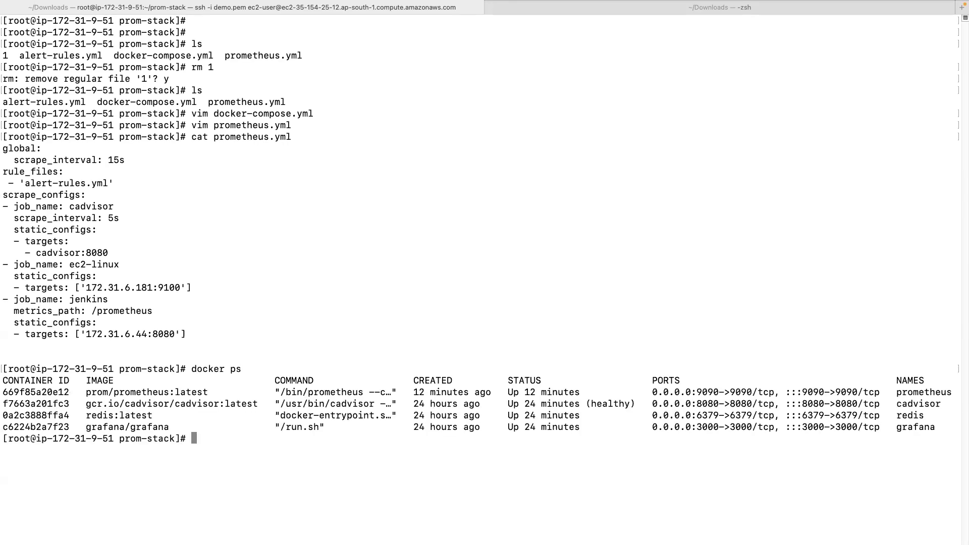
Force-remove the prometheus container, recreate it with docker-compose up -d, and confirm it is up.
type("docker rm -f prom")
key("Tab")
key("BackSpace")
key("BackSpace")
key("BackSpace")
key("BackSpace")
key("BackSpace")
key("Return")
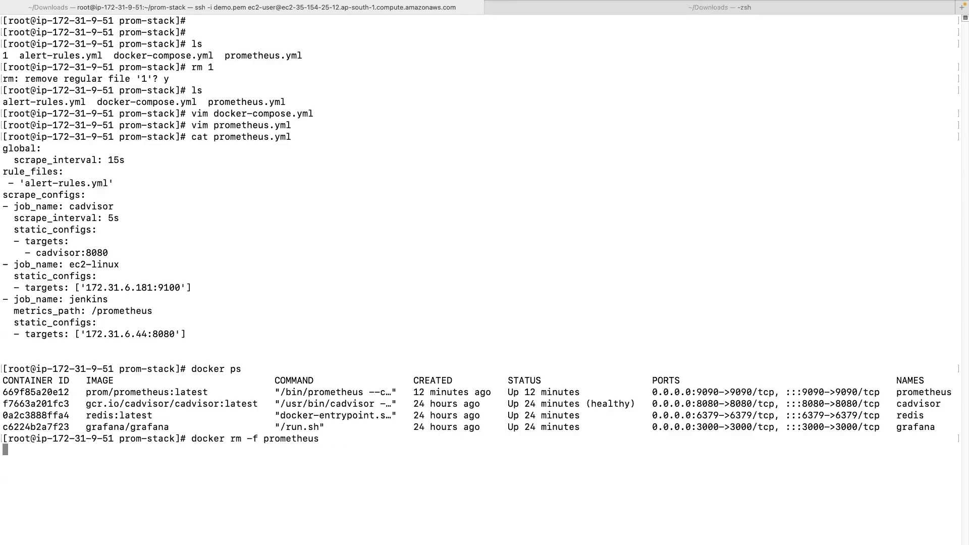
type("docker")
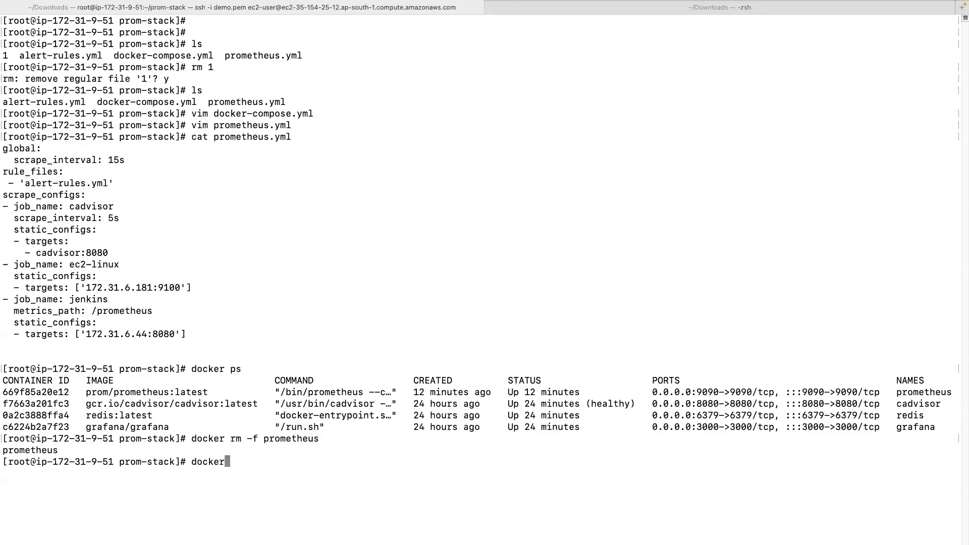
type("-compose up -d")
key("Return")
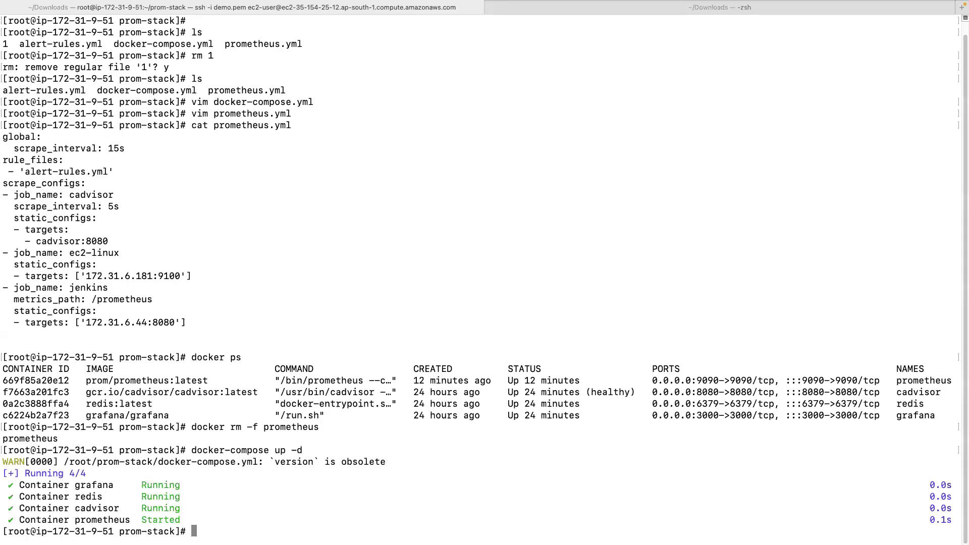
type("docker ps")
key("Return")
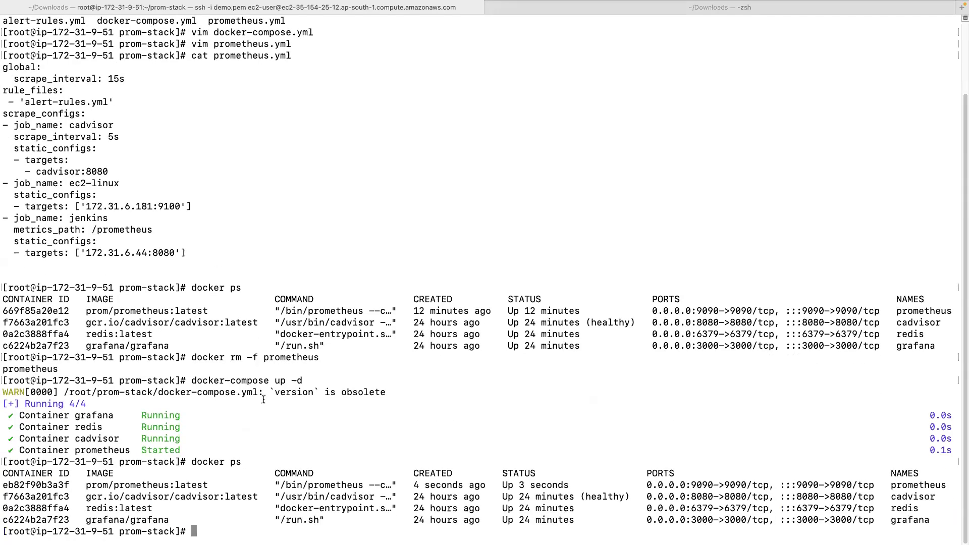
left_click_drag(490, 483, 713, 488)
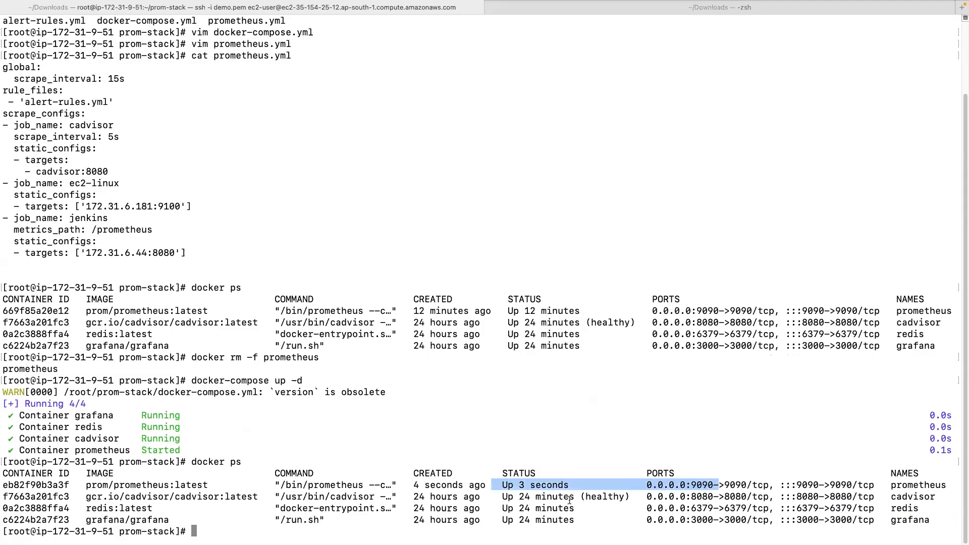
key("ctrl+Left")
Reload Prometheus, check Target health, then expand the InstanceDown rule on the Alerts page.
left_click(47, 47)
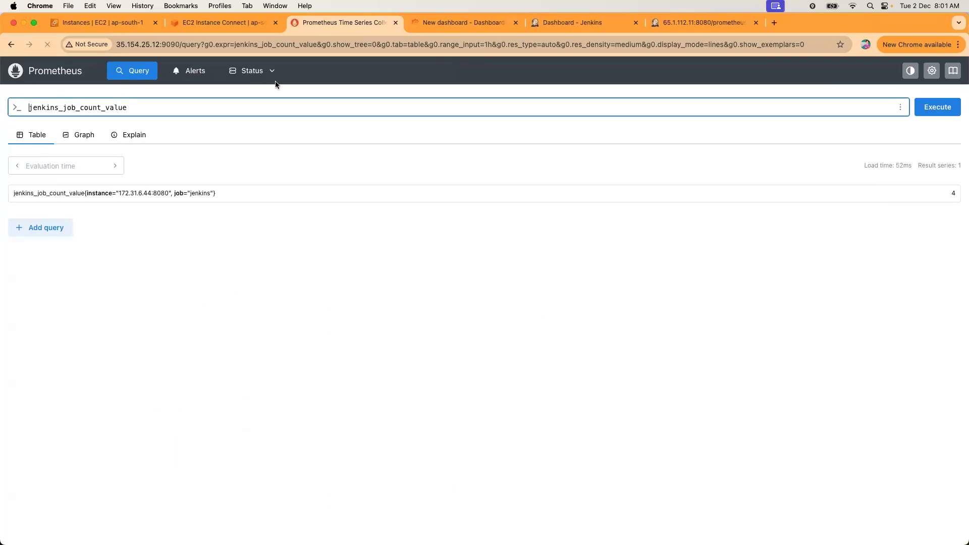
left_click(254, 71)
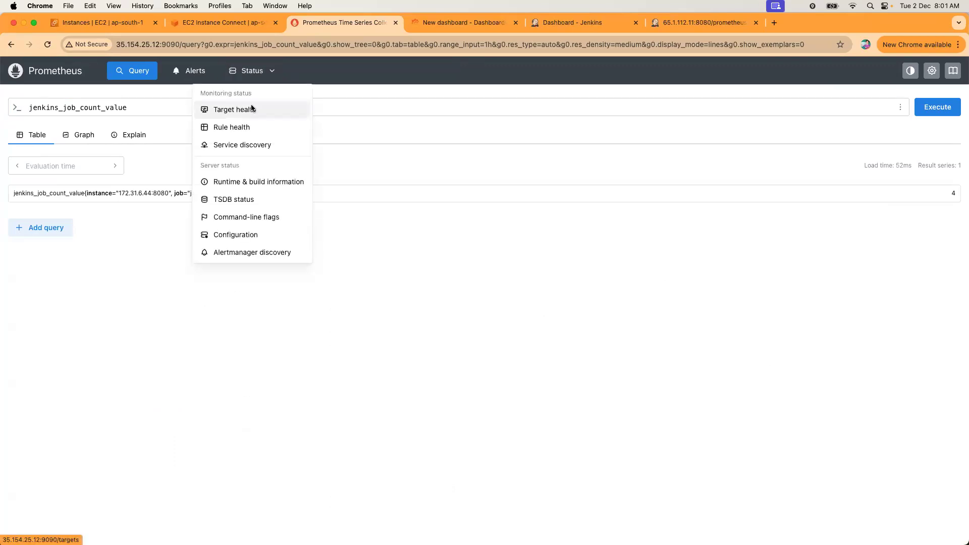
left_click(253, 109)
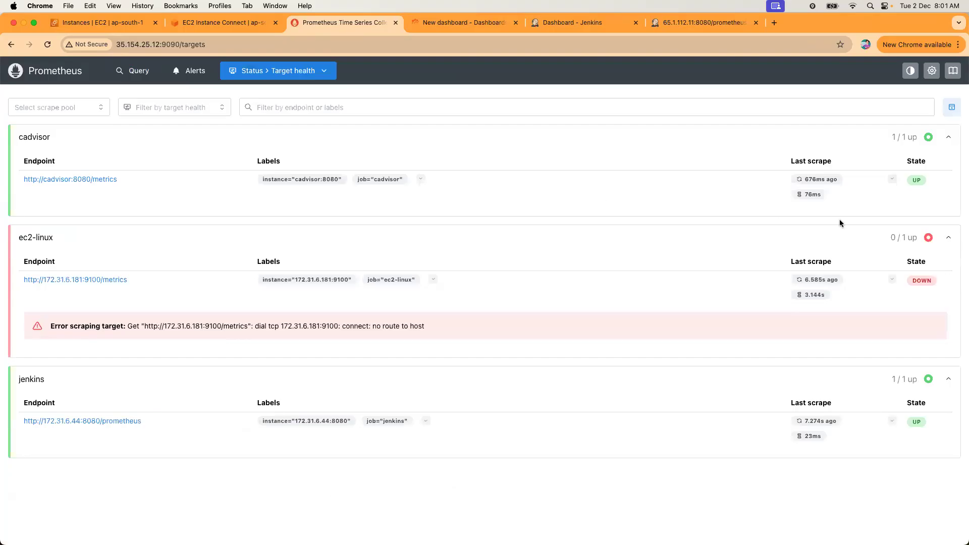
left_click(187, 73)
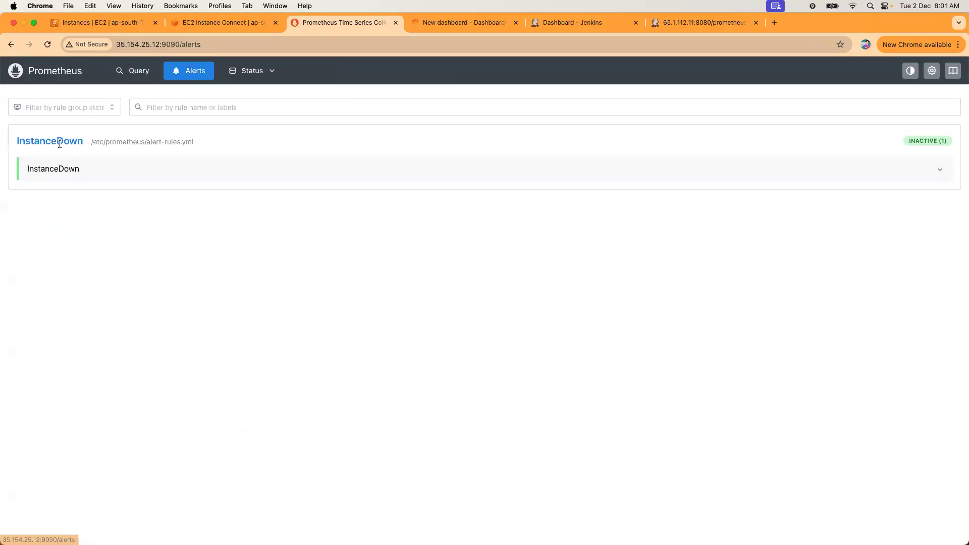
left_click(944, 172)
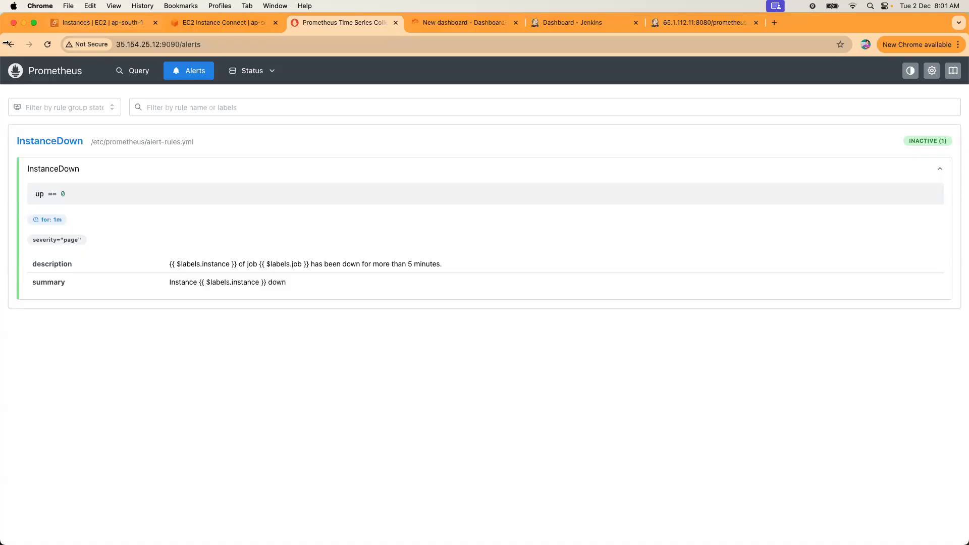
Refresh Prometheus Alerts and expand InstanceDown to watch 172.31.6.181:9100 while it is pending.
left_click(47, 44)
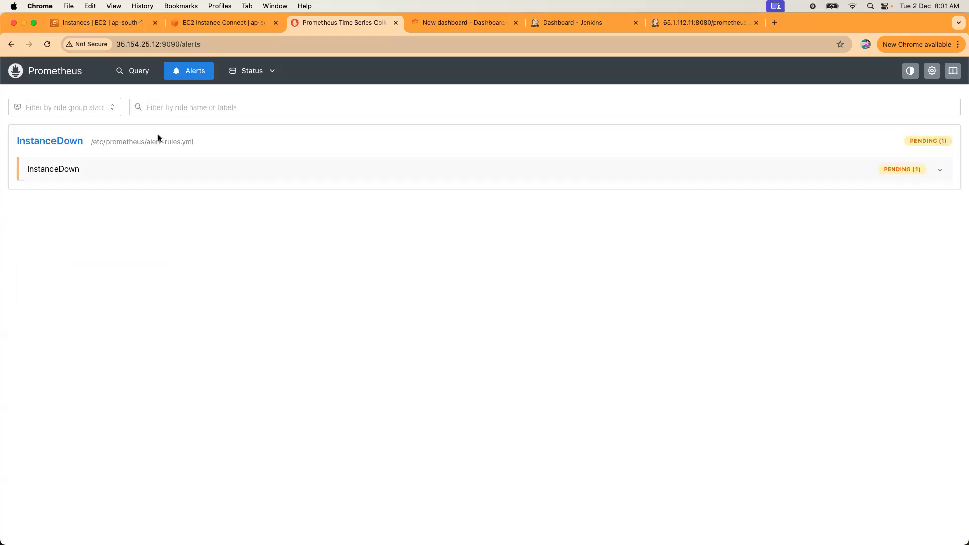
left_click(151, 168)
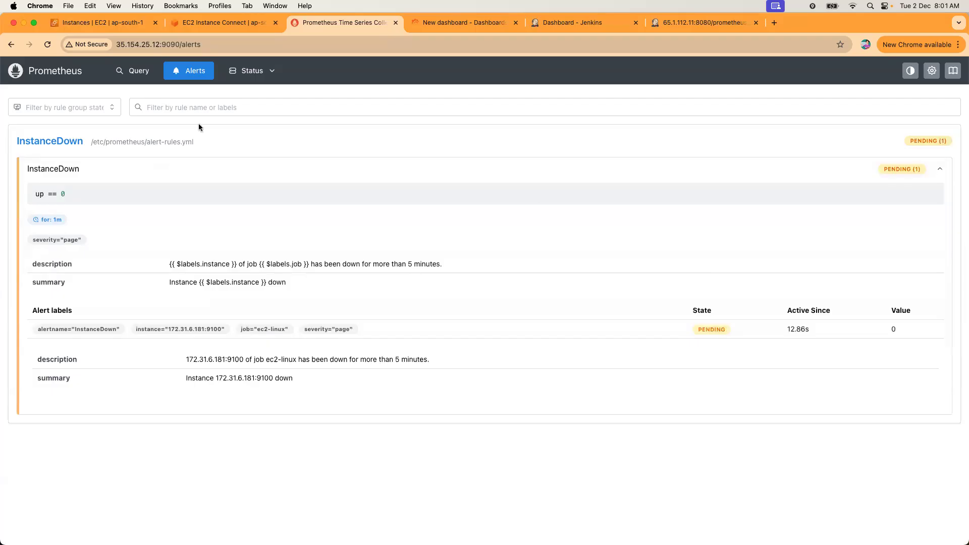
left_click(47, 45)
left_click(49, 45)
left_click(76, 169)
left_click(45, 45)
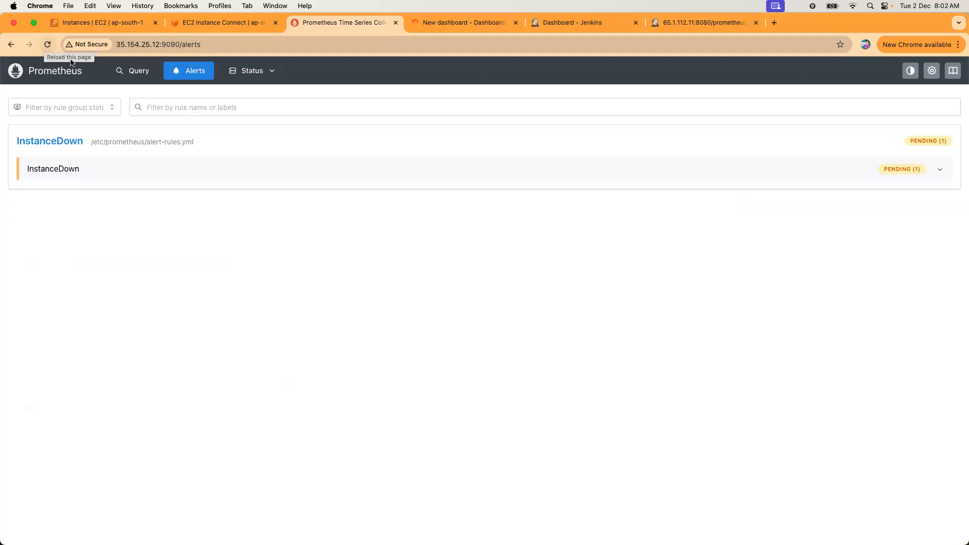
Keep refreshing until InstanceDown fires for 172.31.6.181:9100, then switch to the EC2 instances tab.
left_click(50, 47)
left_click(49, 45)
left_click(204, 176)
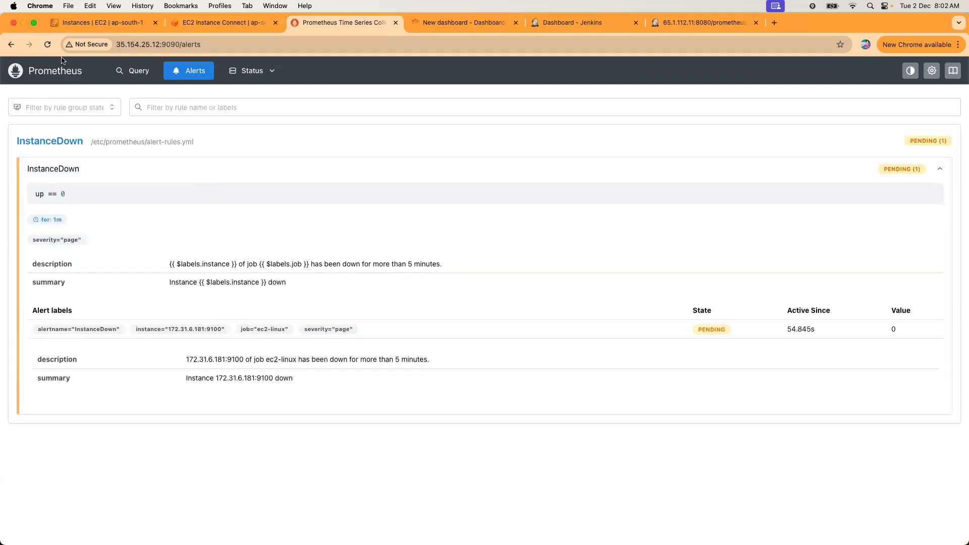
left_click(47, 45)
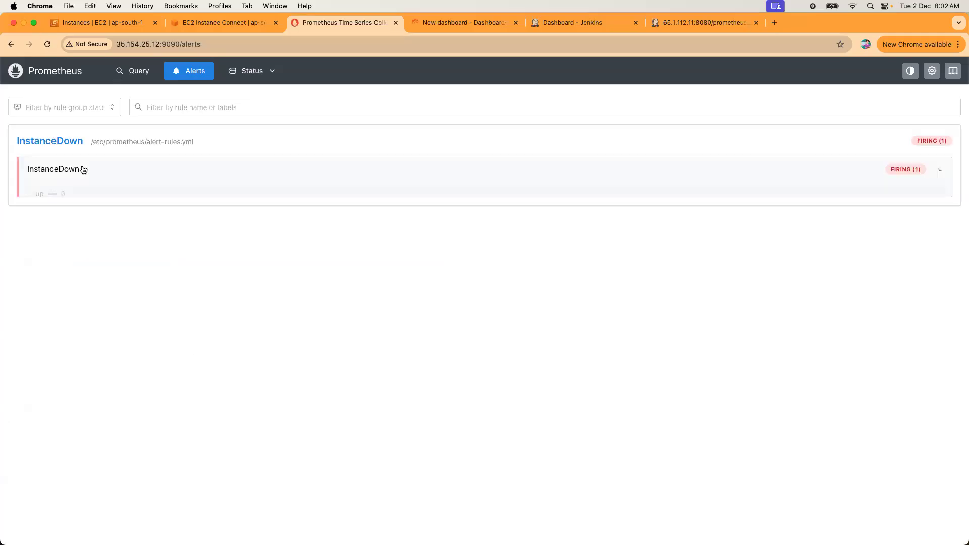
left_click(82, 169)
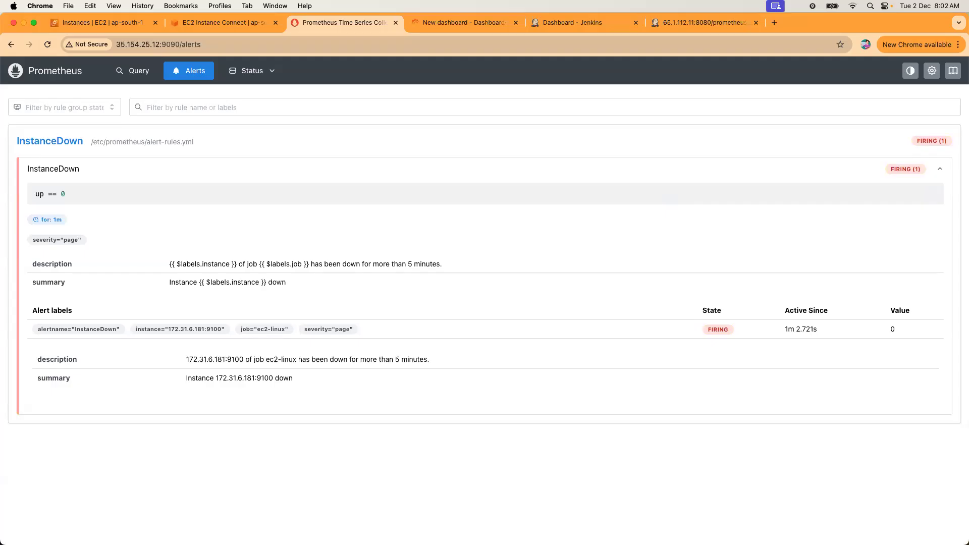
left_click(110, 25)
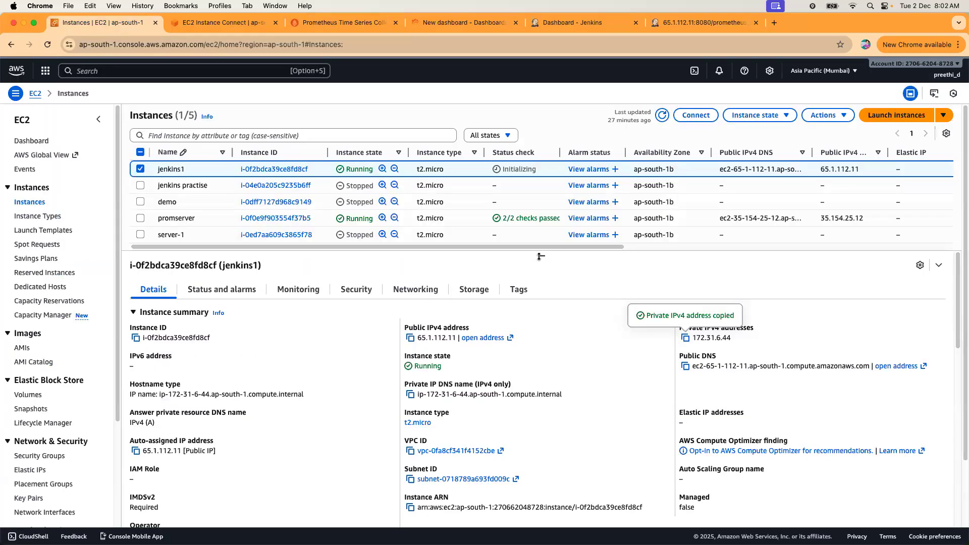
Terminate the promserver and server-1 EC2 instances.
left_click_drag(541, 256, 541, 297)
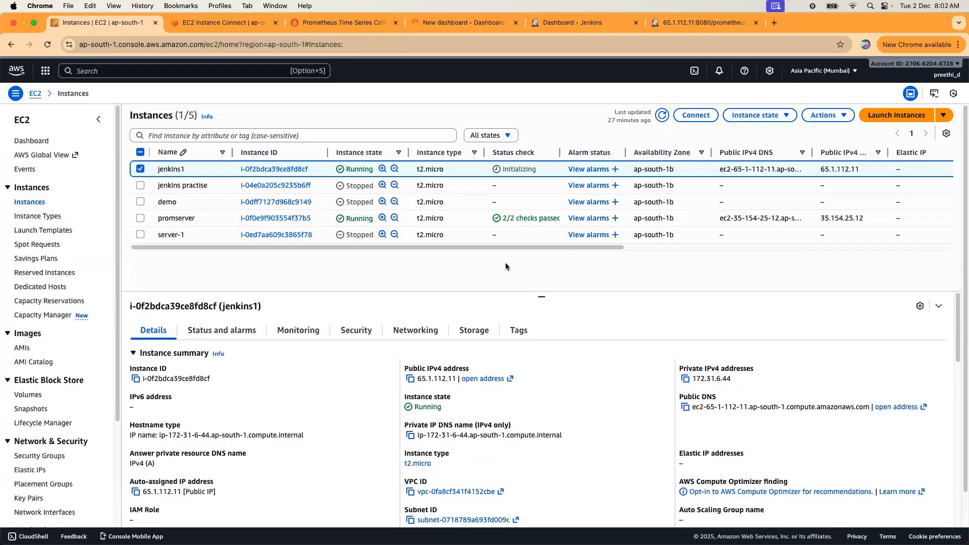
left_click(140, 169)
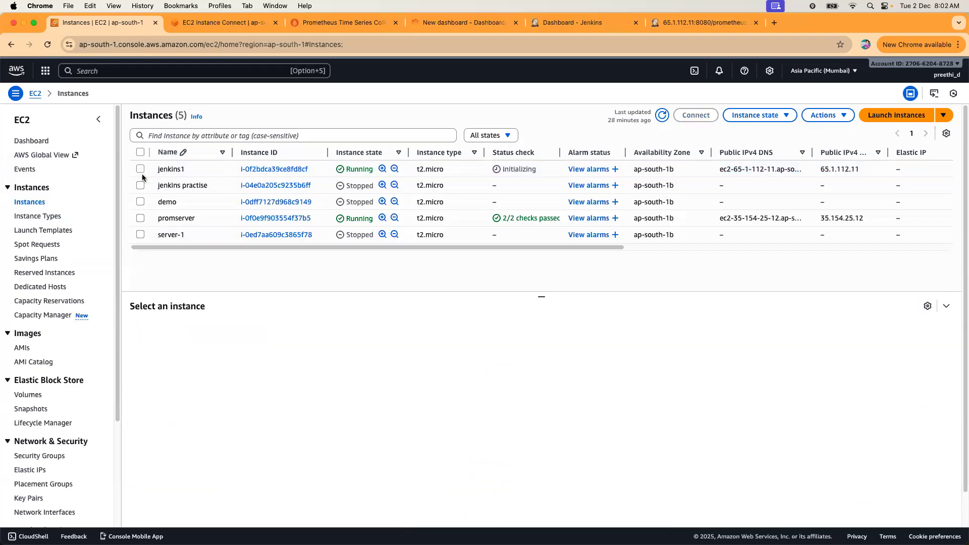
left_click(140, 218)
left_click(141, 235)
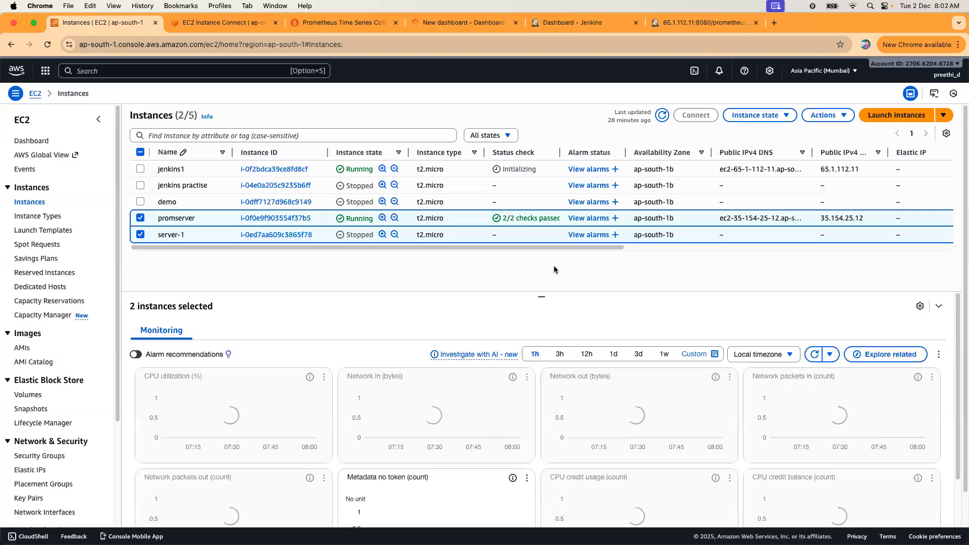
left_click_drag(487, 246, 302, 254)
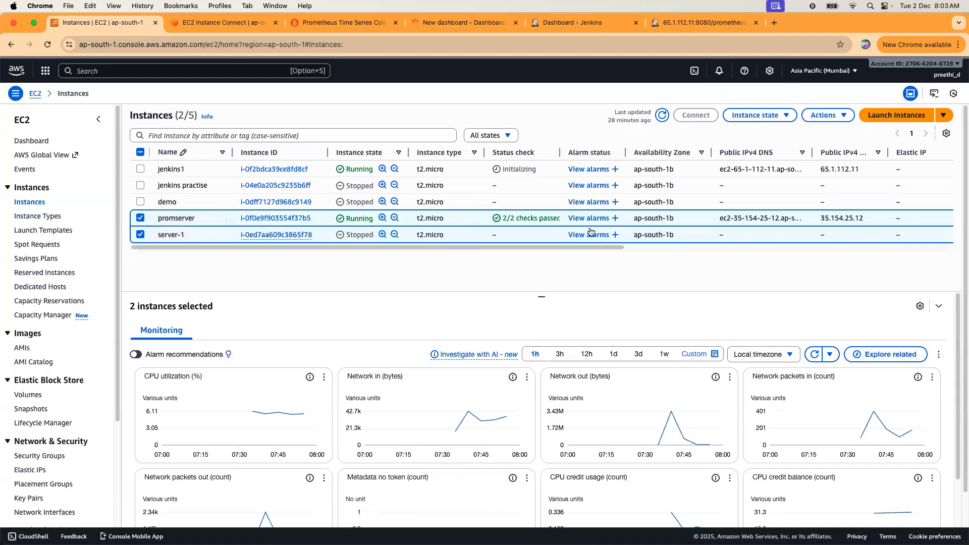
left_click(769, 119)
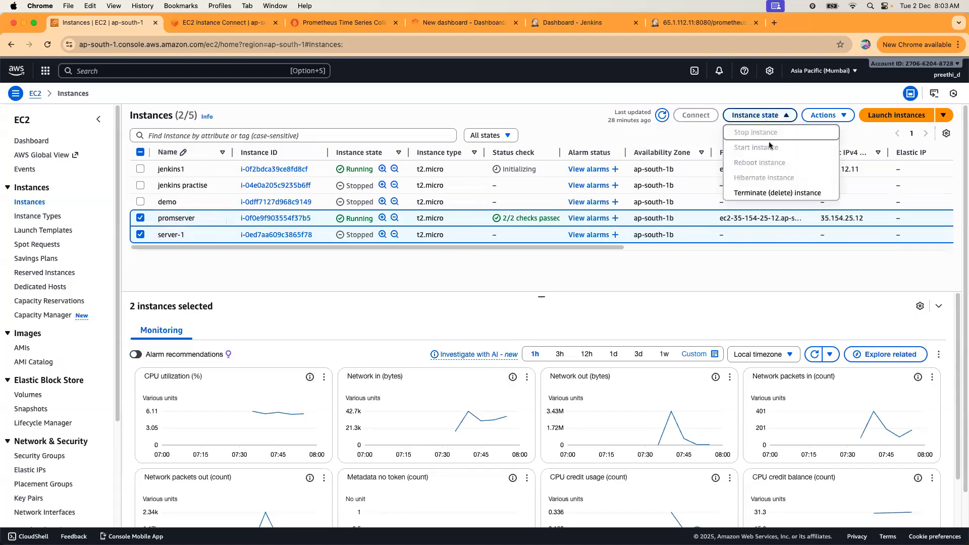
left_click(764, 195)
left_click(707, 411)
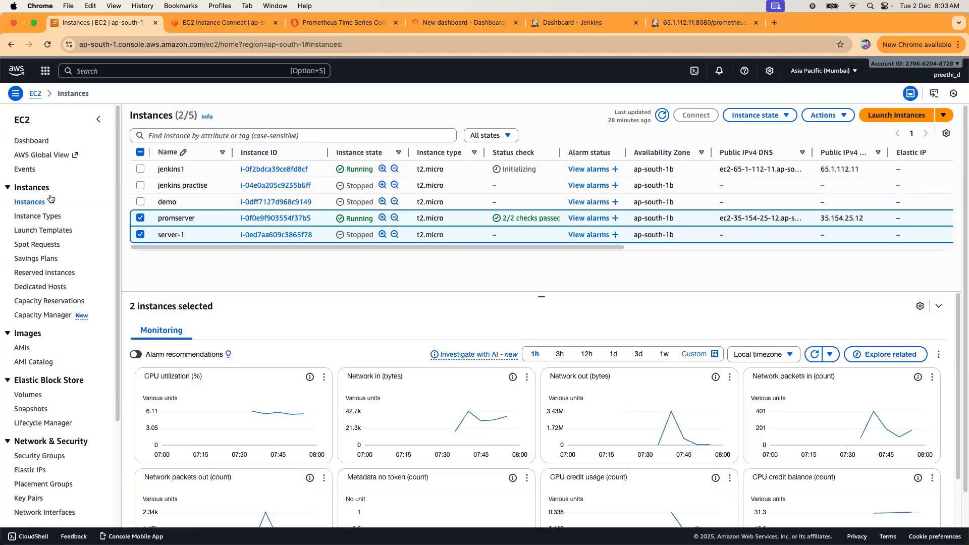
Stop the jenkins1 instance and refresh the instances list.
left_click(140, 254)
left_click(141, 254)
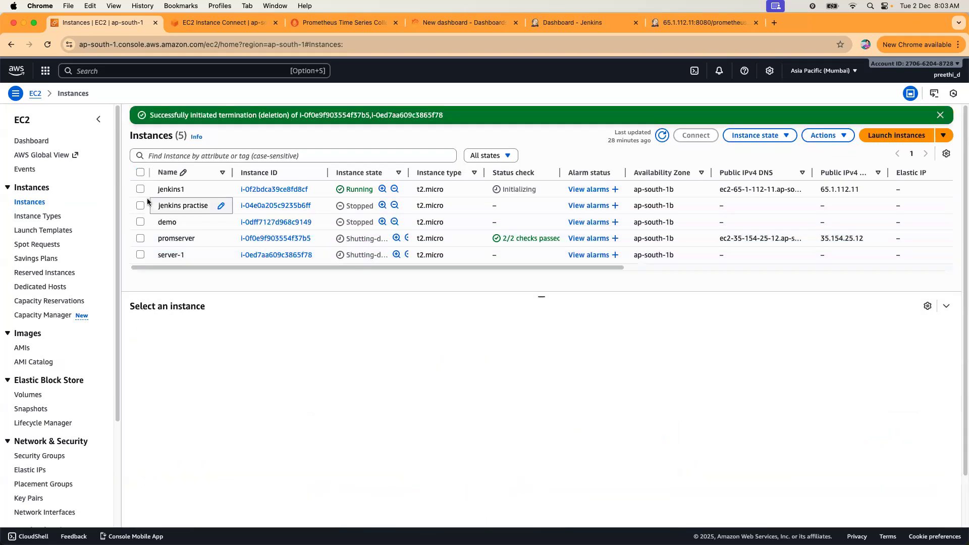
left_click(144, 191)
left_click(760, 136)
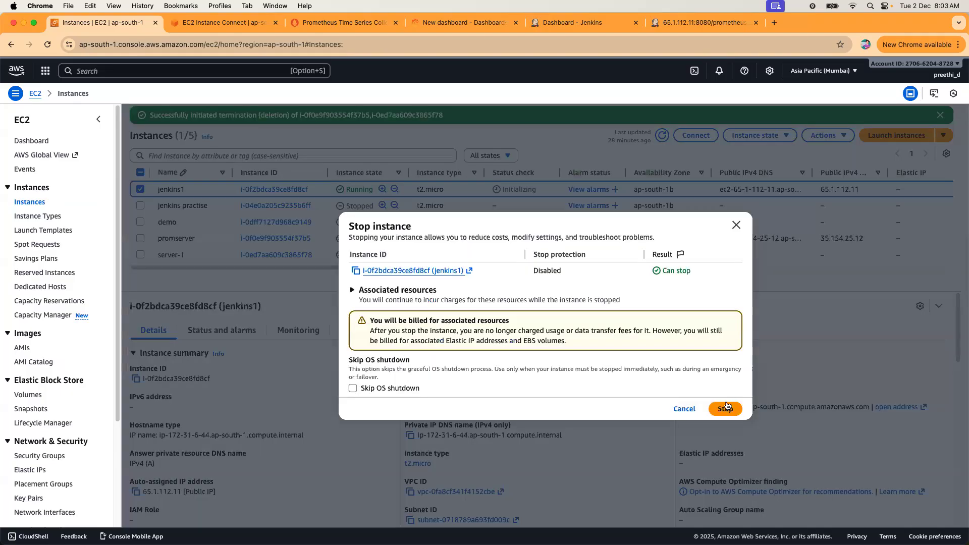
left_click(728, 407)
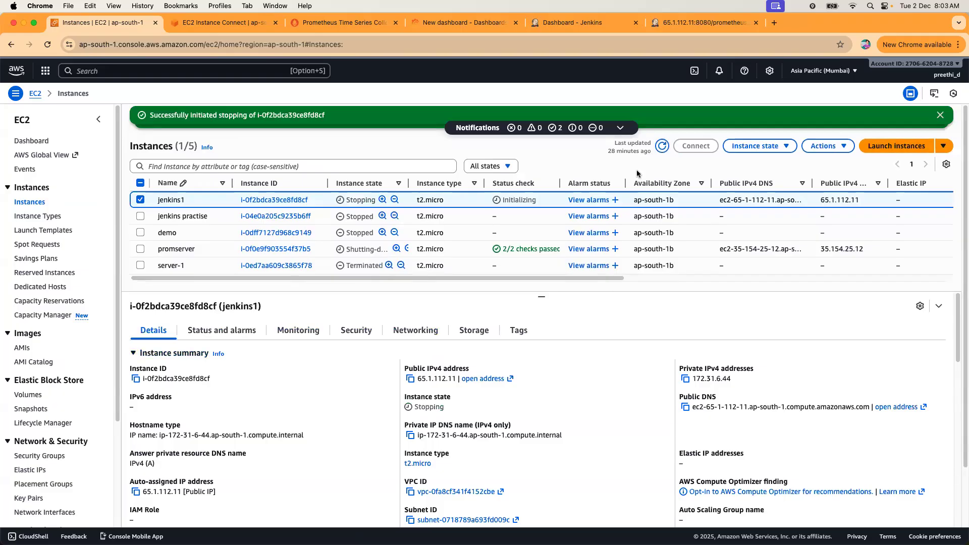
left_click(663, 147)
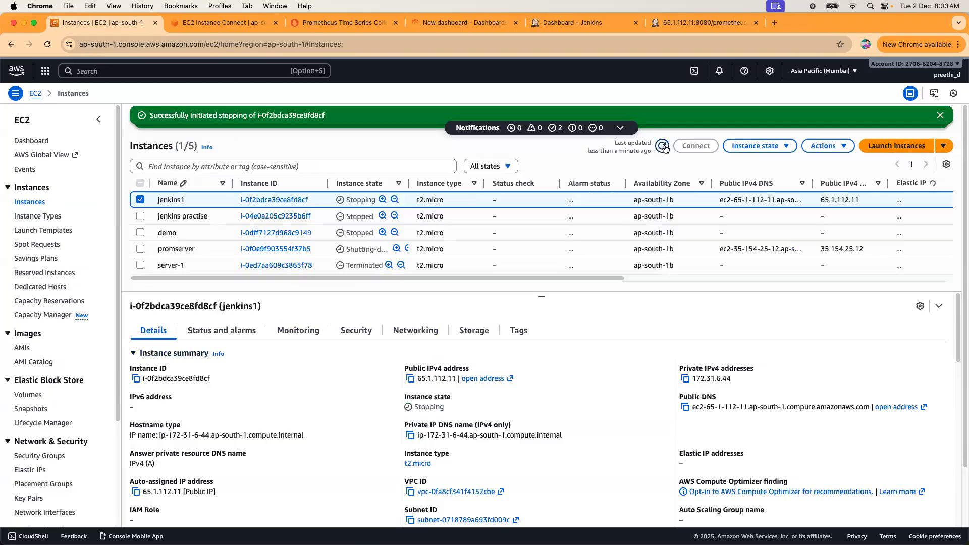
Close the Instance Connect, Prometheus, dashboard, Jenkins and 65.1.112.11 browser tabs.
left_click(275, 23)
left_click(275, 22)
left_click(275, 23)
left_click(275, 23)
left_click(275, 22)
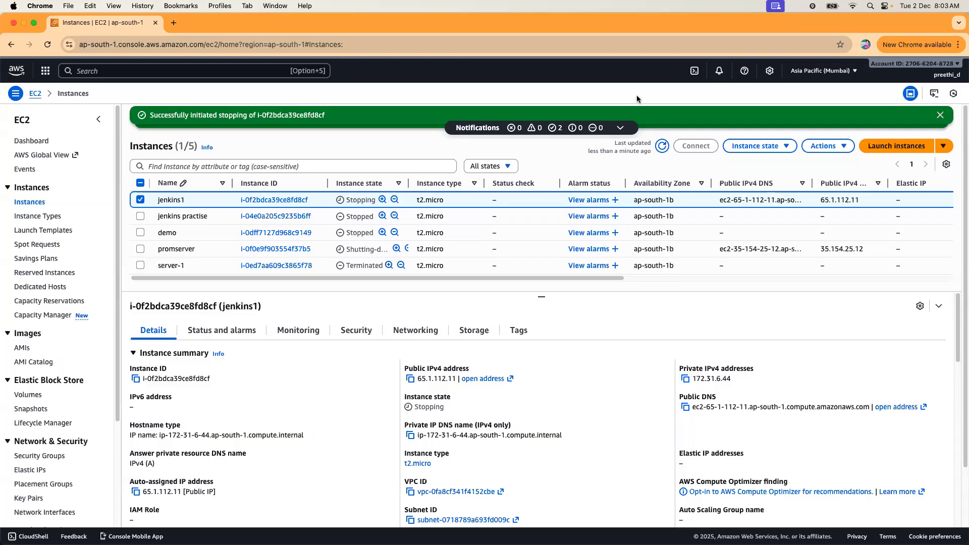
Refresh the instances list to confirm all five instances are stopped or terminated.
left_click(141, 199)
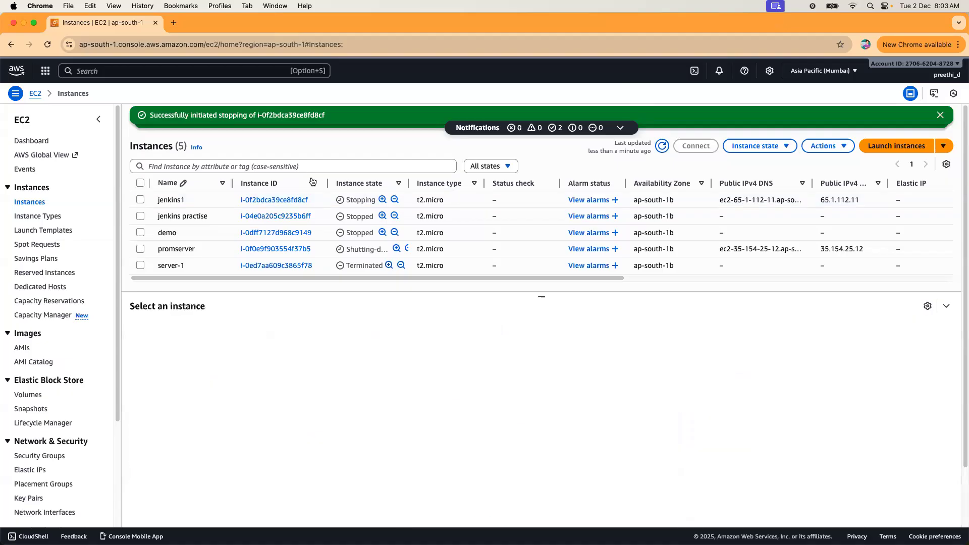
left_click(662, 146)
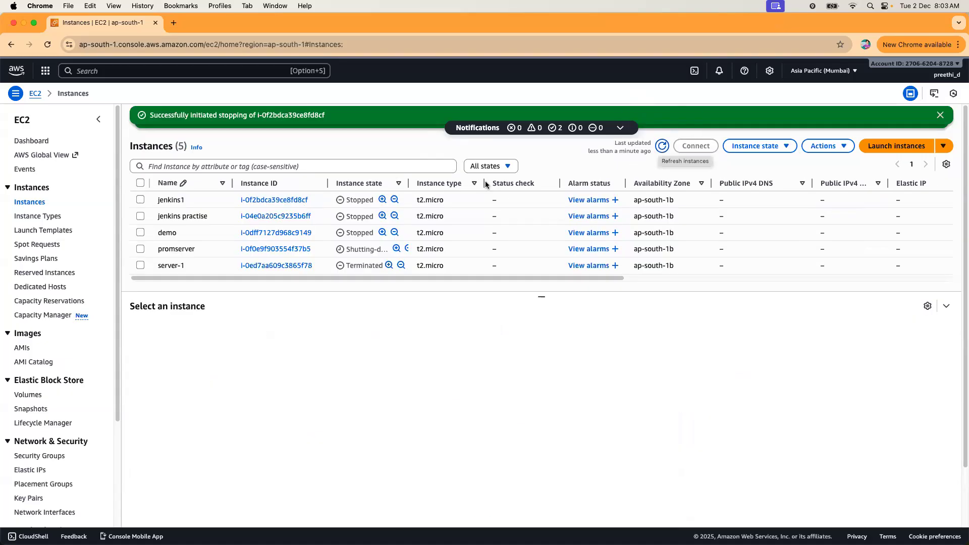
left_click_drag(447, 279, 840, 285)
left_click_drag(716, 287, 365, 286)
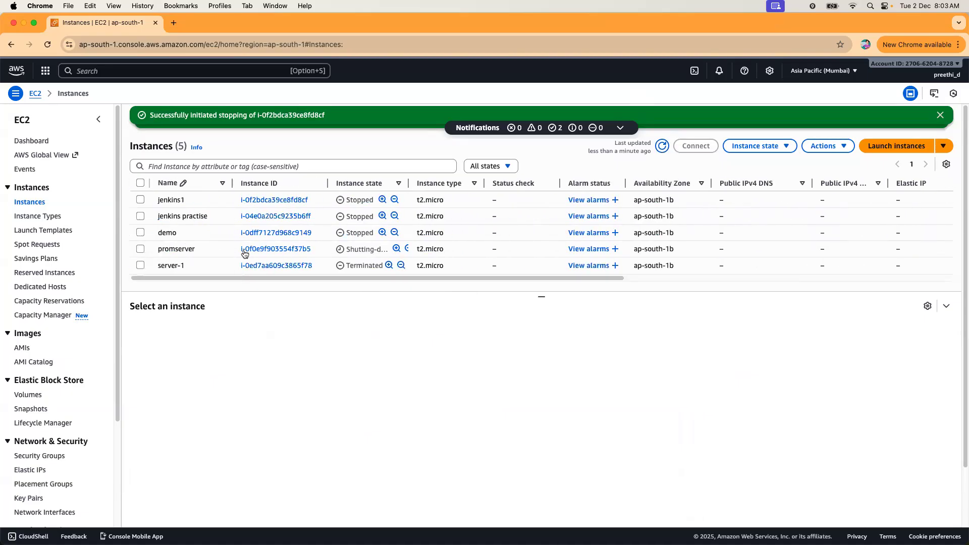
right_click(110, 26)
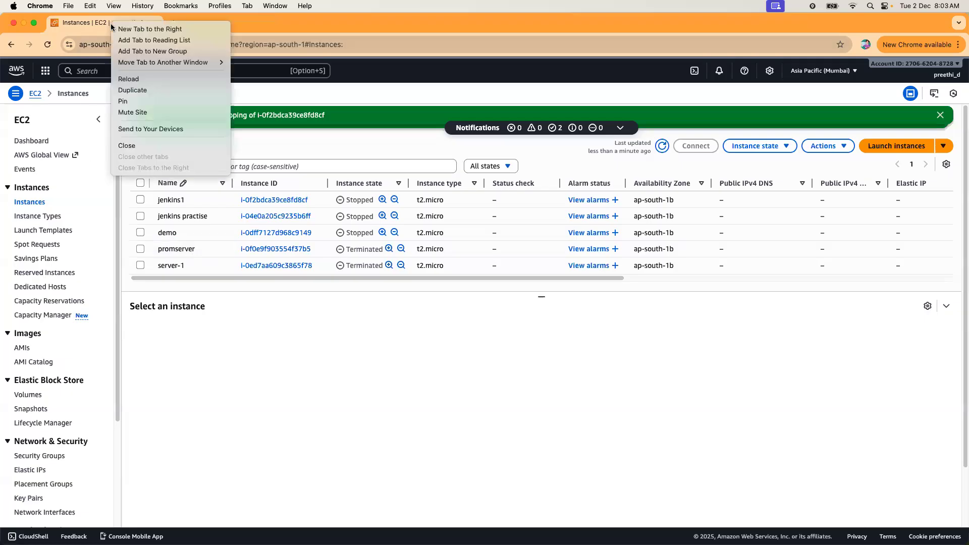
Duplicate the console tab and search AWS services for 'developer'.
left_click(186, 91)
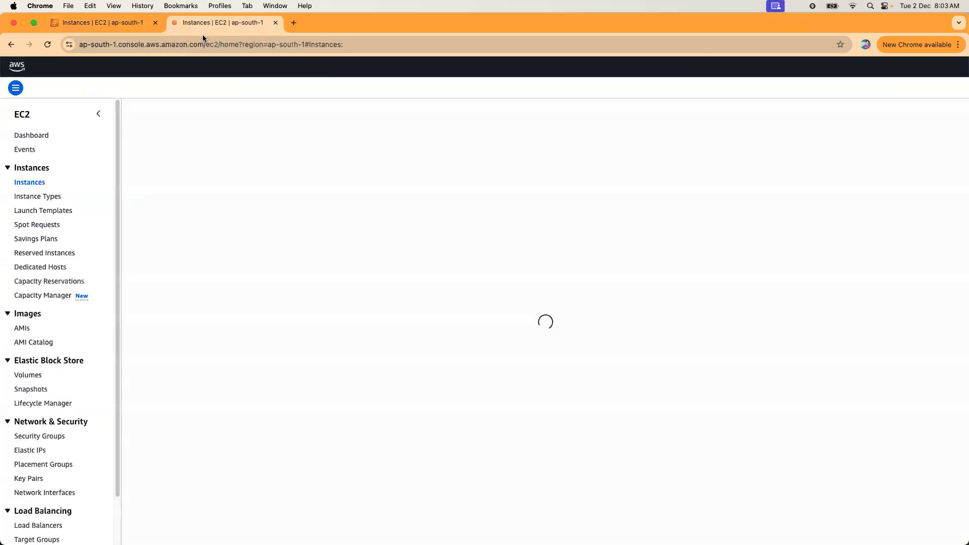
left_click(121, 70)
type("developer")
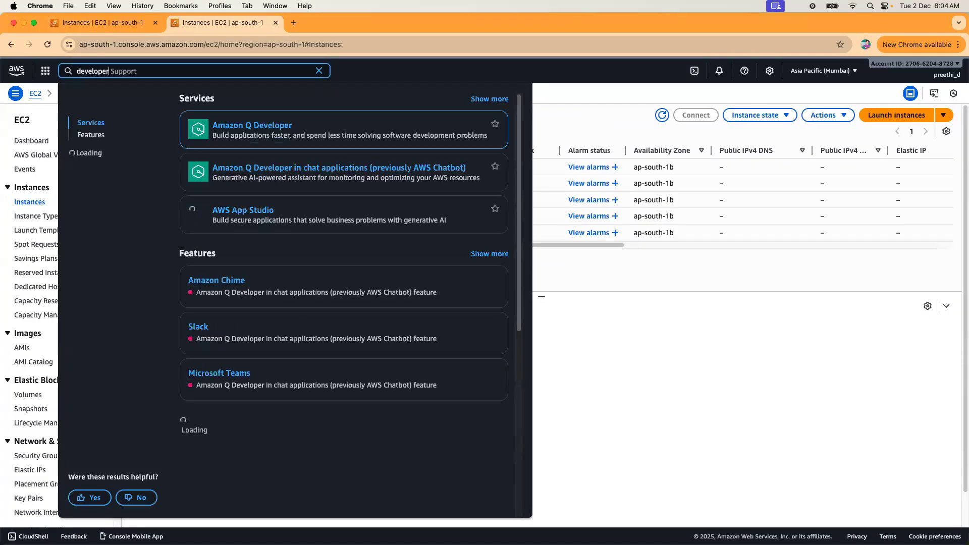
scroll(250, 338, "down", 5)
scroll(249, 338, "up", 5)
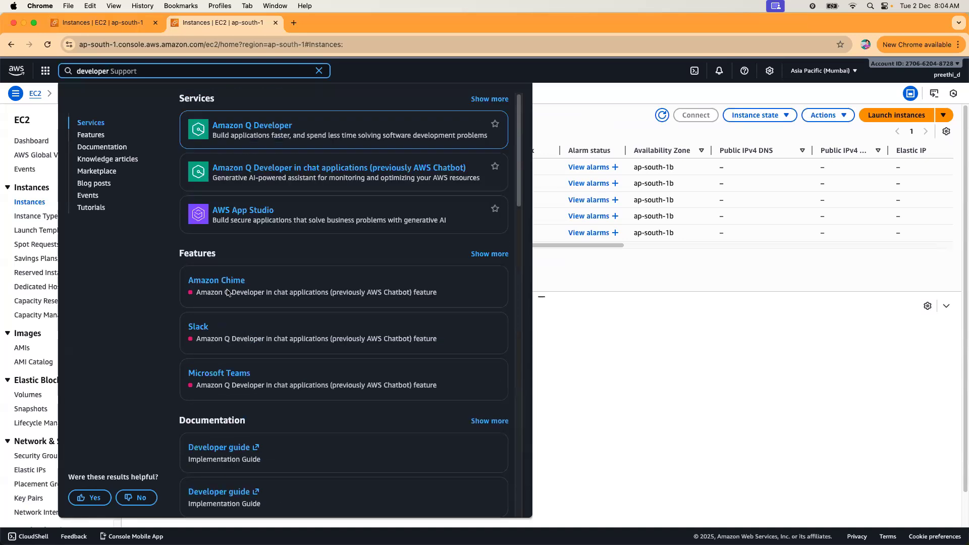
scroll(300, 287, "down", 5)
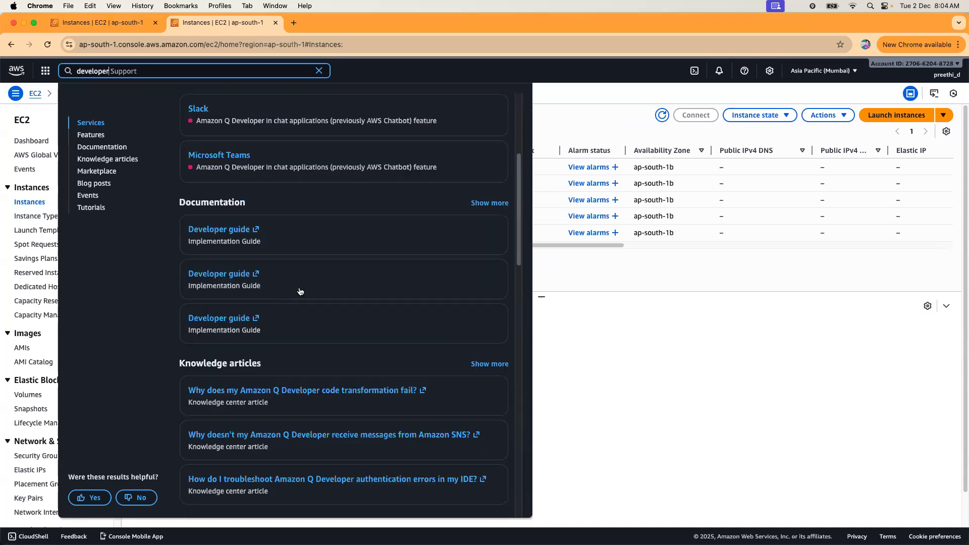
scroll(300, 288, "down", 5)
scroll(300, 287, "up", 10)
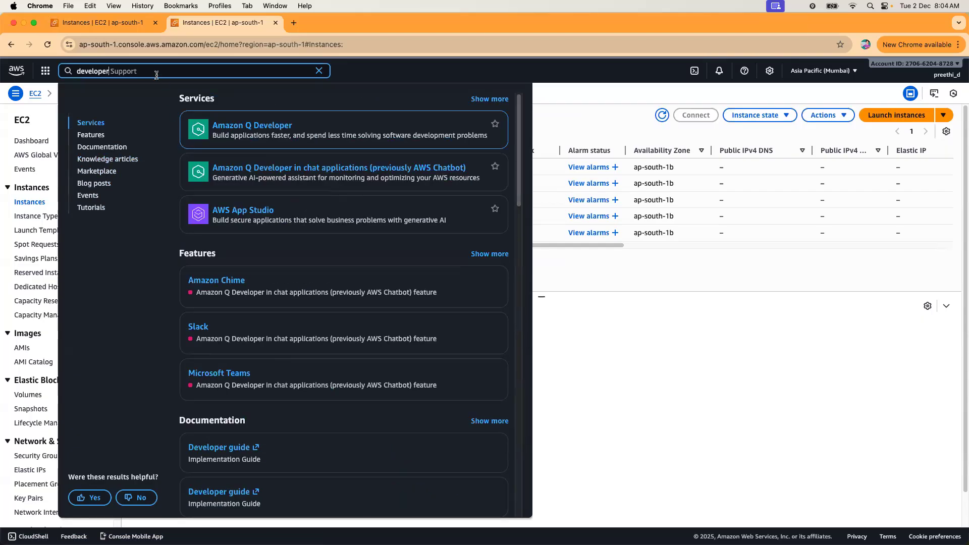
Search services for 'code' and go to CodeCommit.
key("BackSpace")
key("BackSpace")
key("BackSpace")
key("BackSpace")
key("BackSpace")
key("BackSpace")
key("BackSpace")
key("BackSpace")
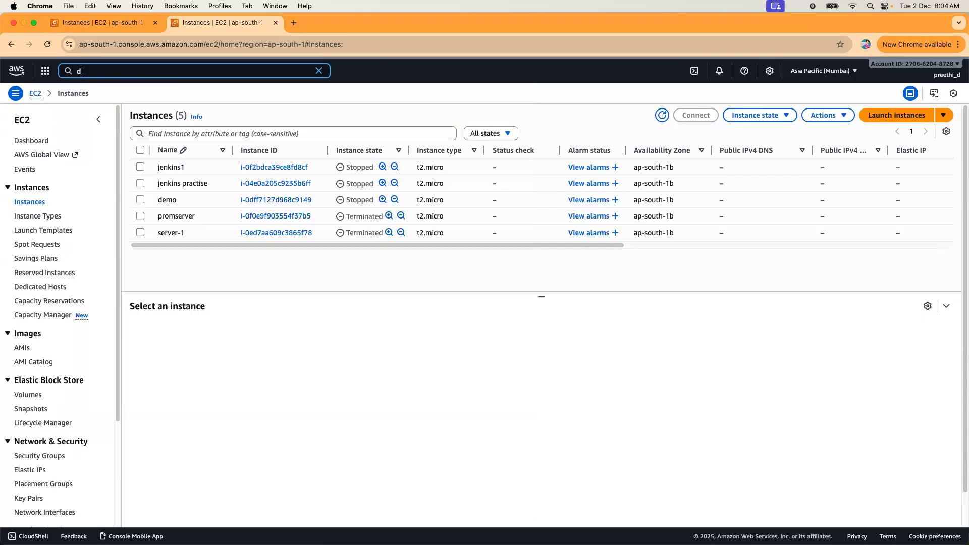
key("BackSpace")
type("code")
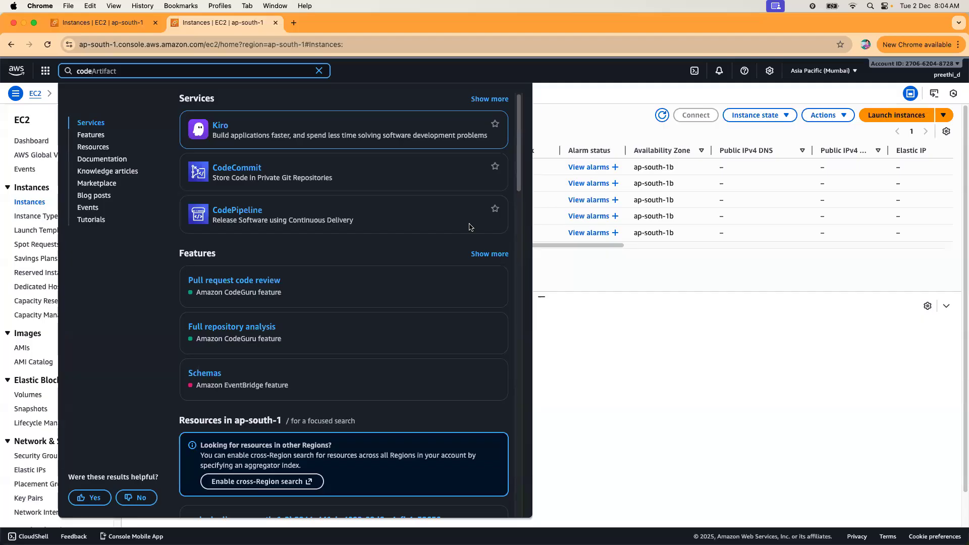
left_click(232, 168)
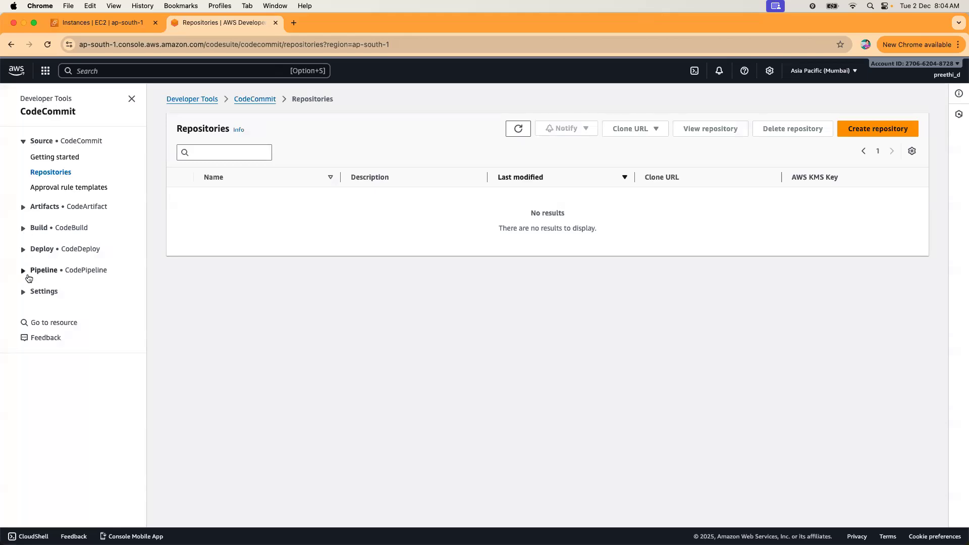
Create a CodeCommit repository named repo1.
left_click(45, 175)
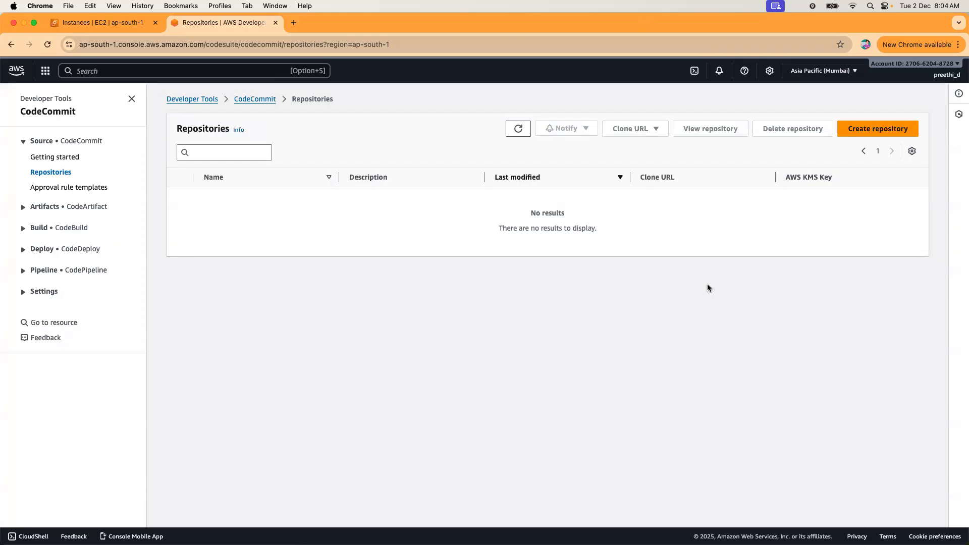
left_click(878, 129)
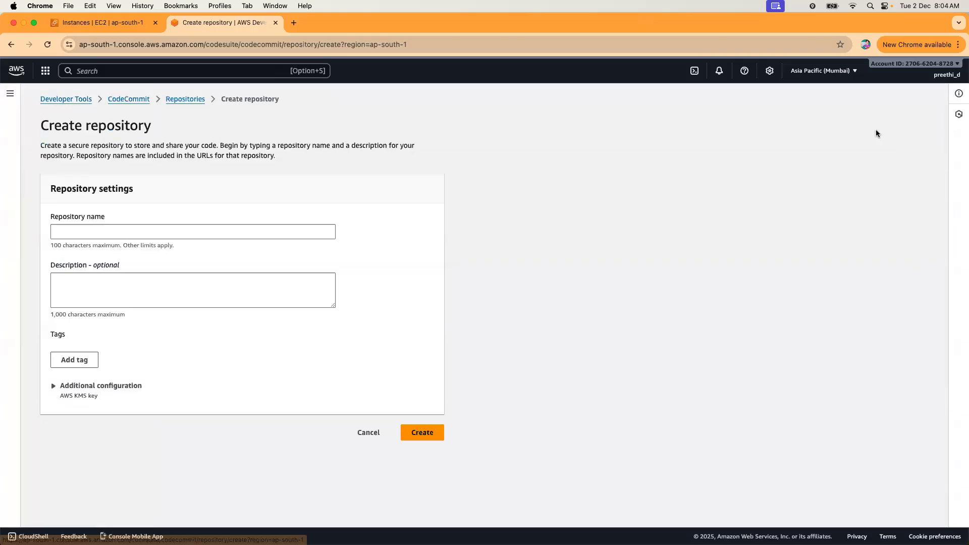
left_click(310, 232)
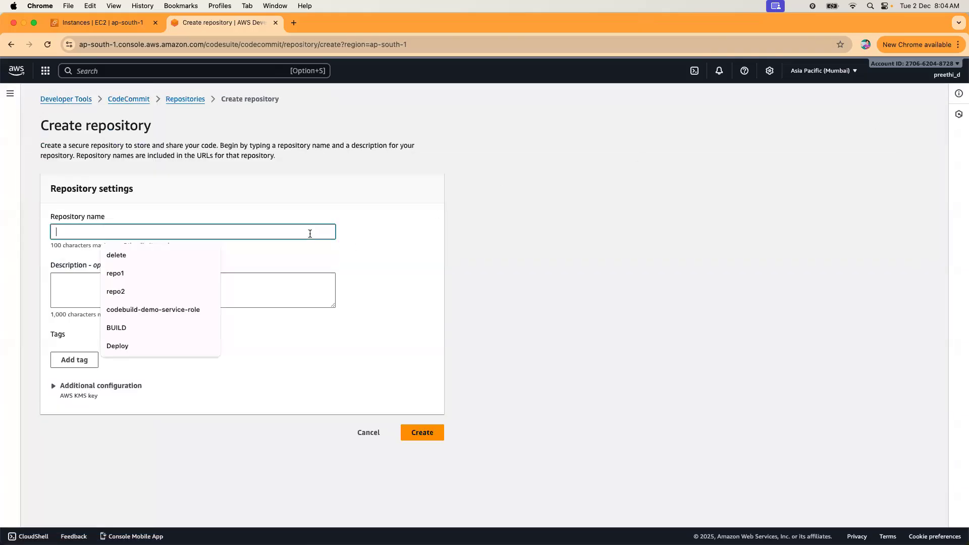
left_click(161, 265)
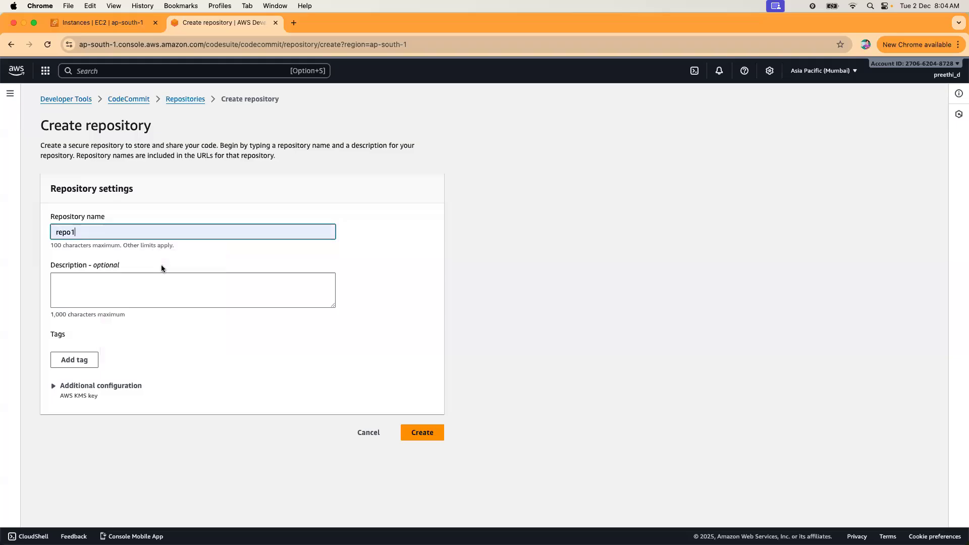
left_click(427, 437)
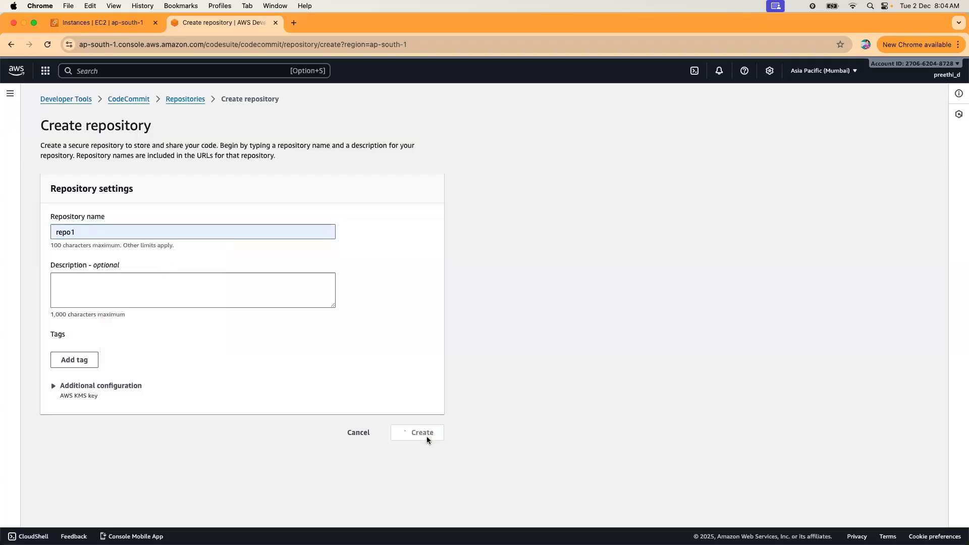
Review repo1's HTTPS and HTTPS (GRC) connection instructions.
scroll(615, 379, "down", 2)
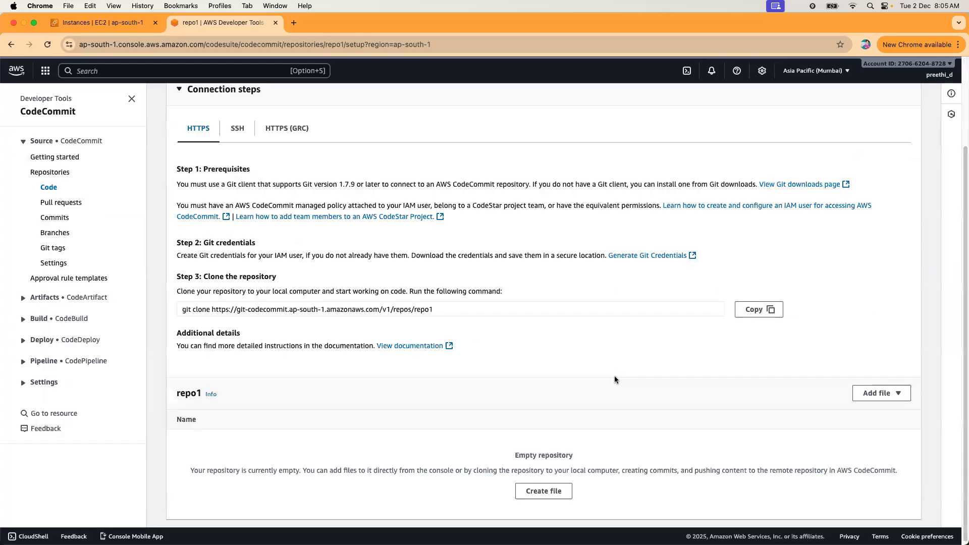
scroll(613, 378, "up", 2)
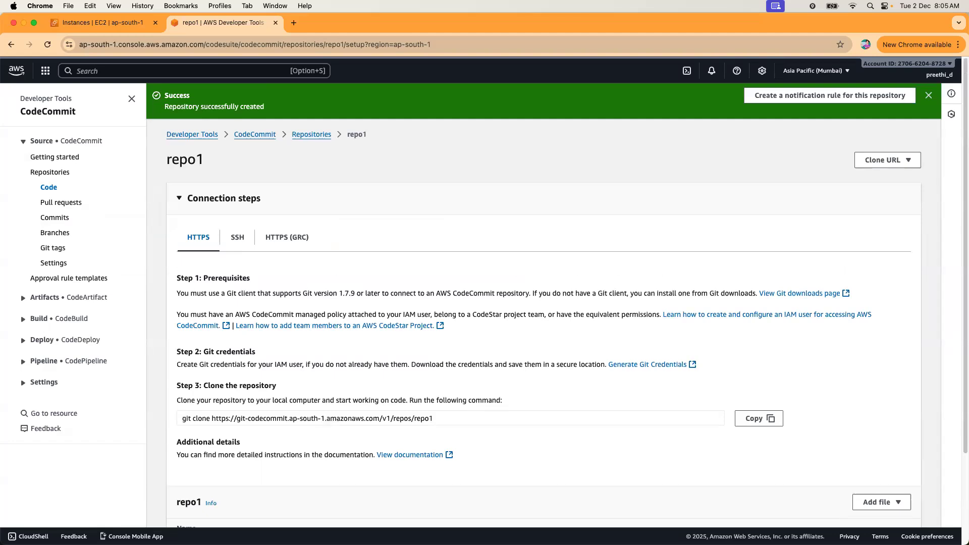
scroll(657, 227, "down", 2)
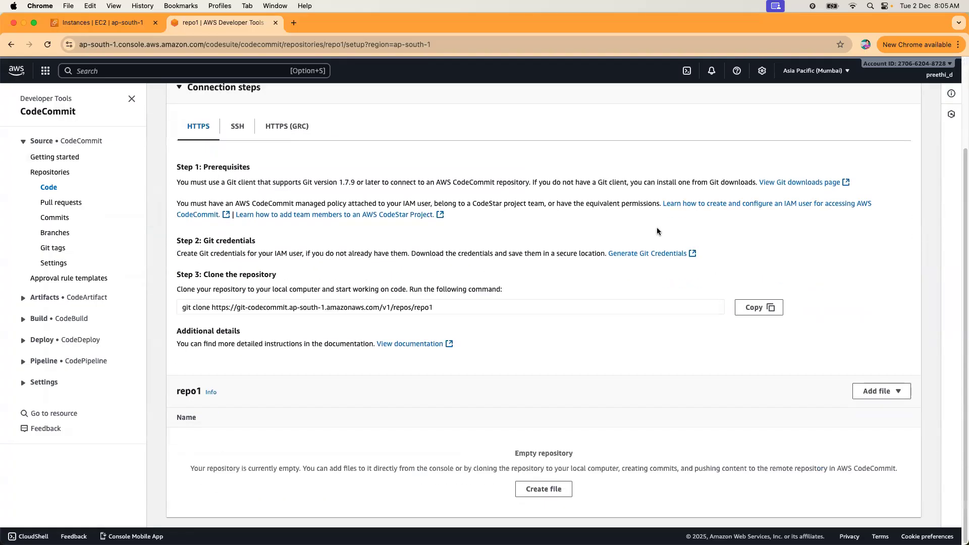
scroll(656, 227, "up", 2)
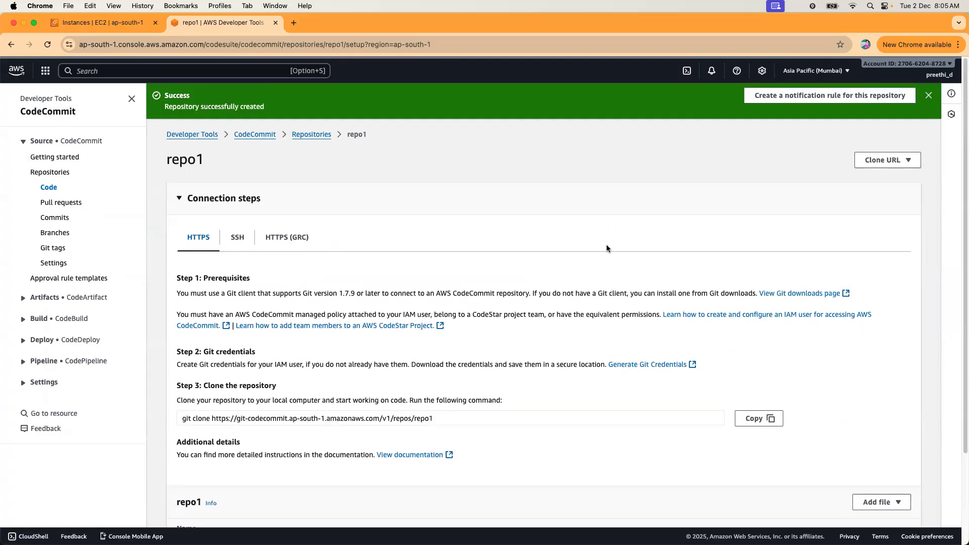
left_click(282, 244)
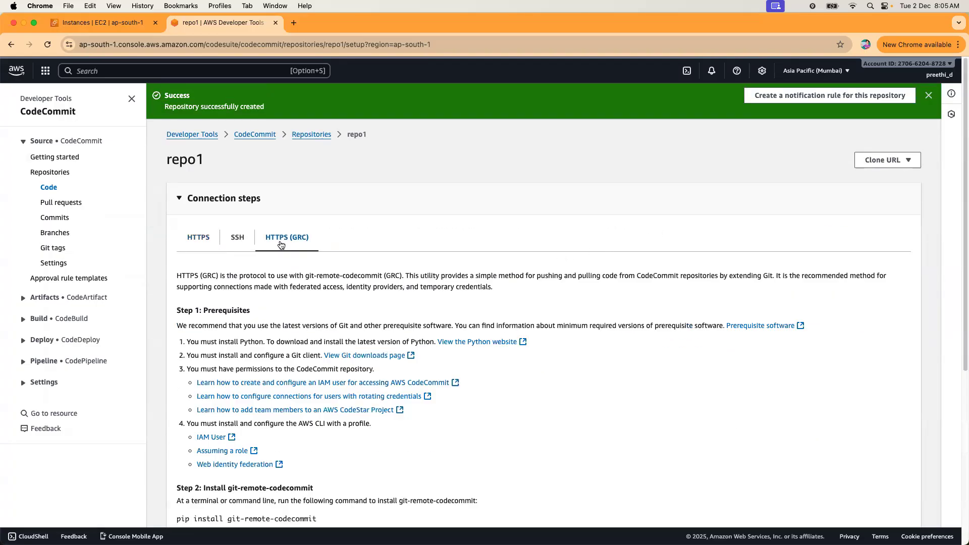
left_click(200, 242)
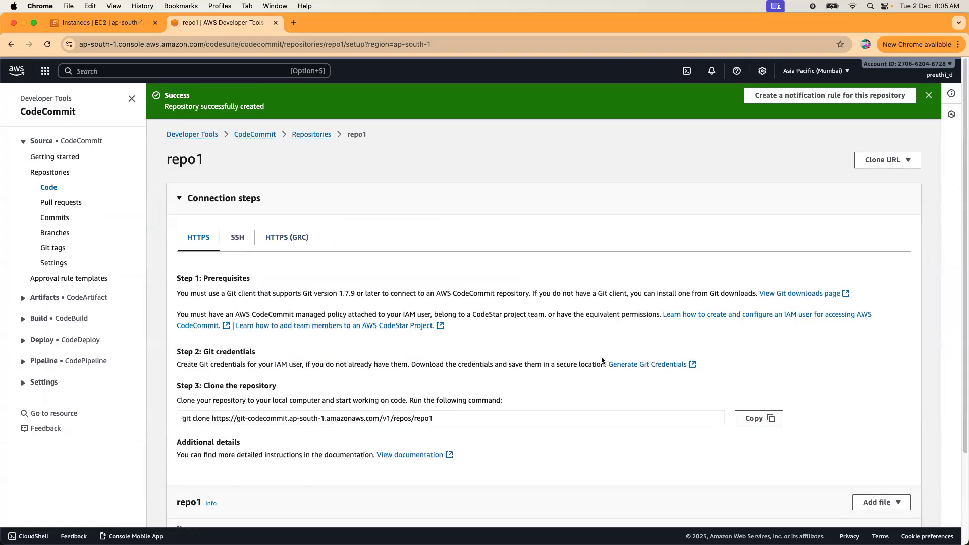
scroll(602, 360, "down", 2)
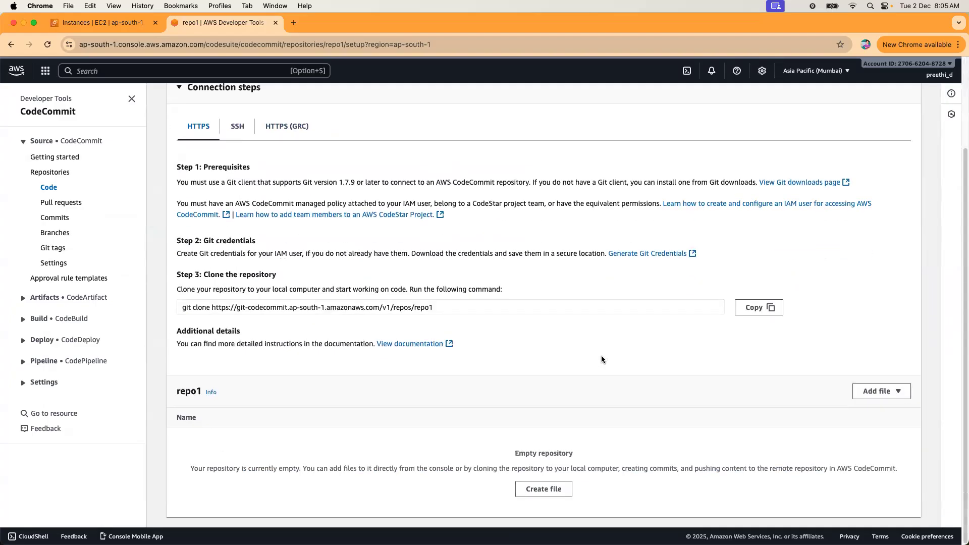
Create a new file index.html containing '<h1>This is from aws</h1>'.
left_click(887, 399)
left_click(879, 407)
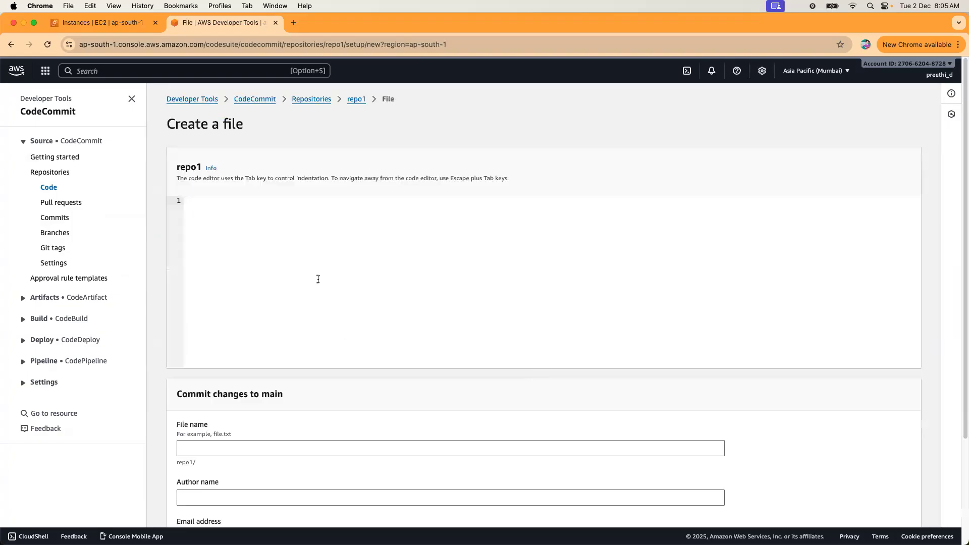
type("<h")
type("1>This")
type(" is from aws<")
type("/h1?")
type(">")
left_click(211, 448)
type("index.html")
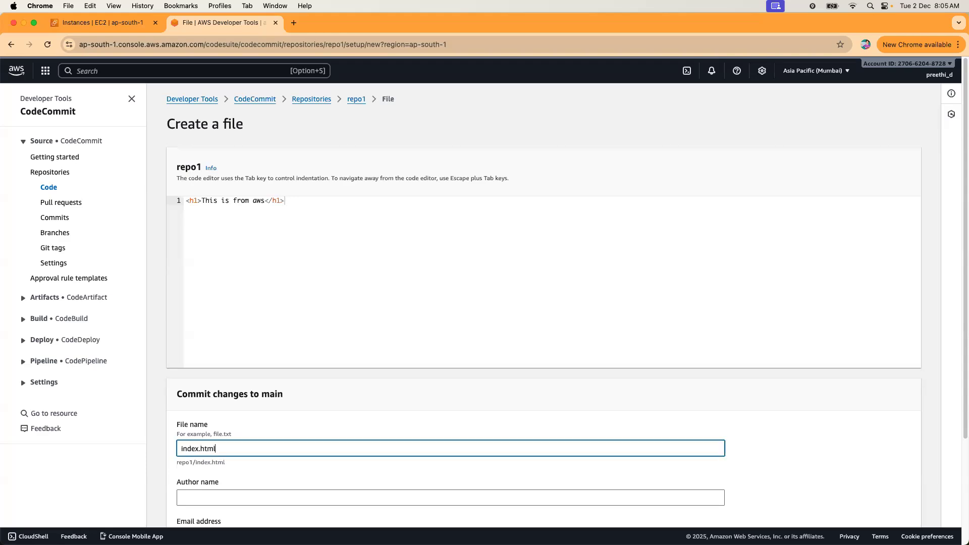
Enter the author name and e-mail and commit index.html to main.
scroll(186, 446, "down", 3)
left_click(224, 397)
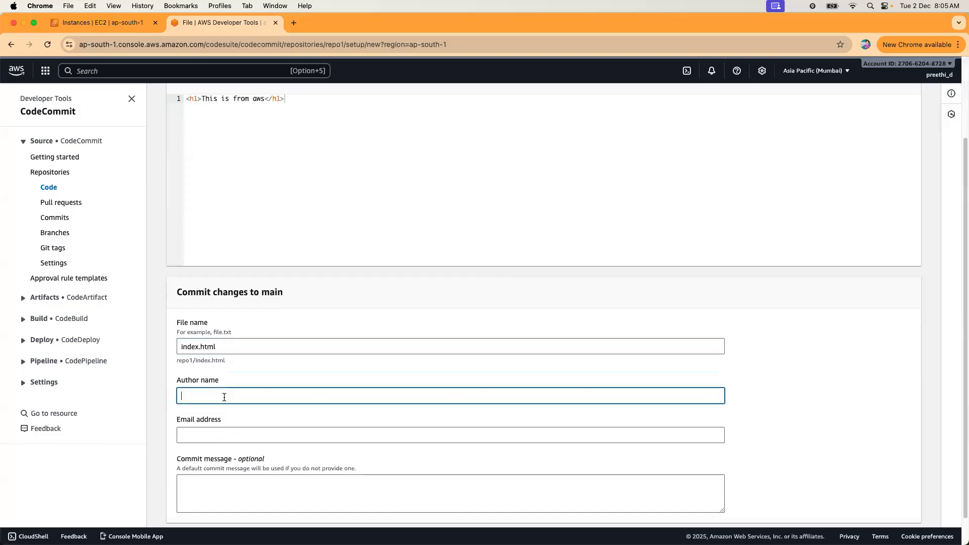
type("preethi")
left_click(240, 432)
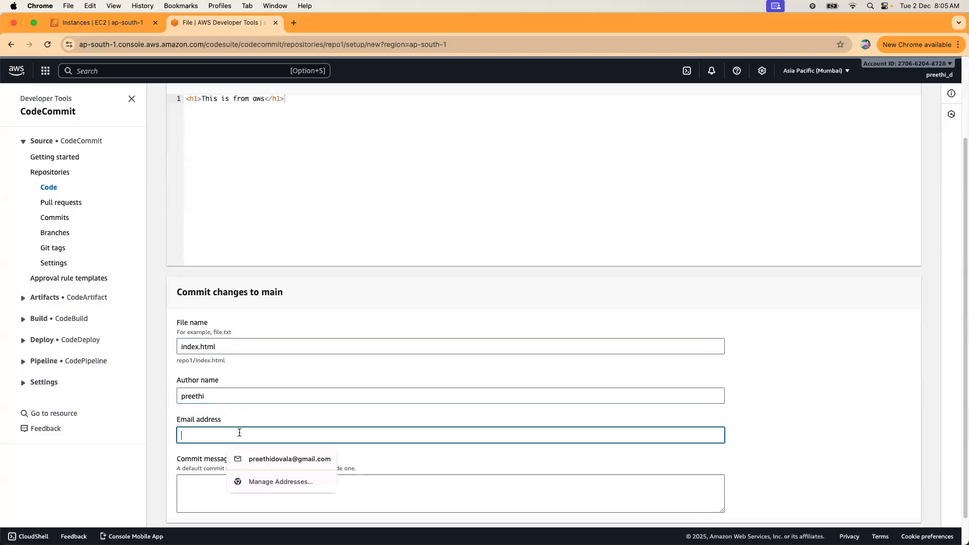
left_click(266, 458)
scroll(422, 428, "down", 1)
left_click(871, 509)
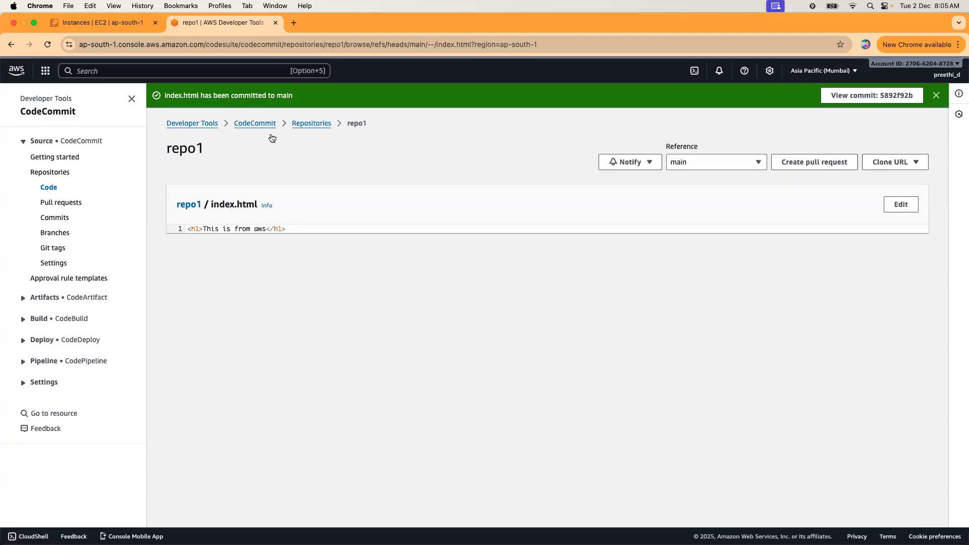
left_click(310, 123)
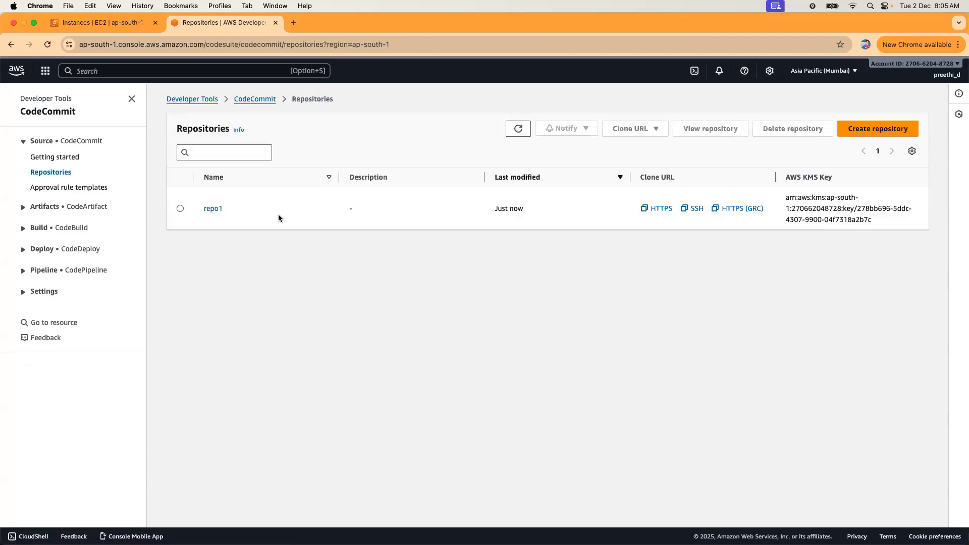
Confirm repo1 holds index.html, then expand the Pipeline section of the navigation.
left_click(221, 212)
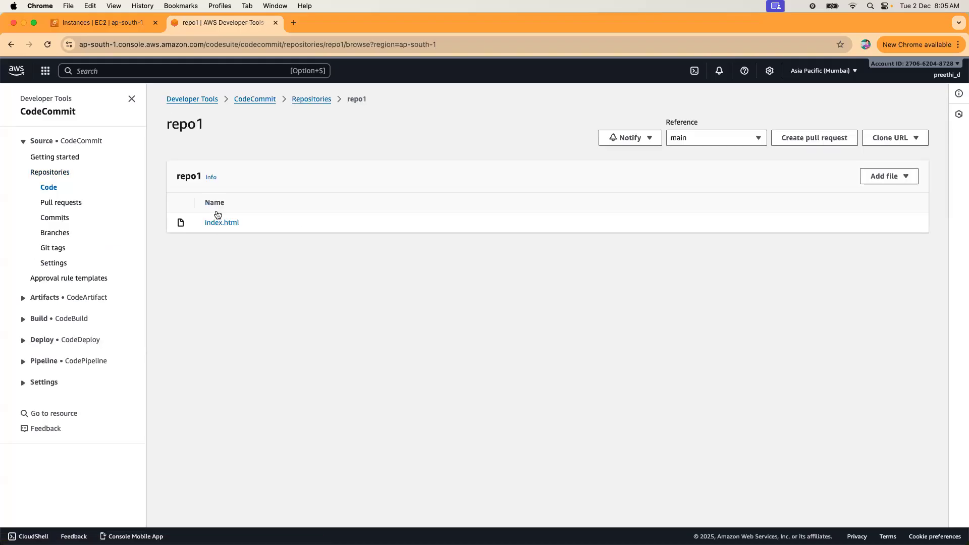
left_click(298, 99)
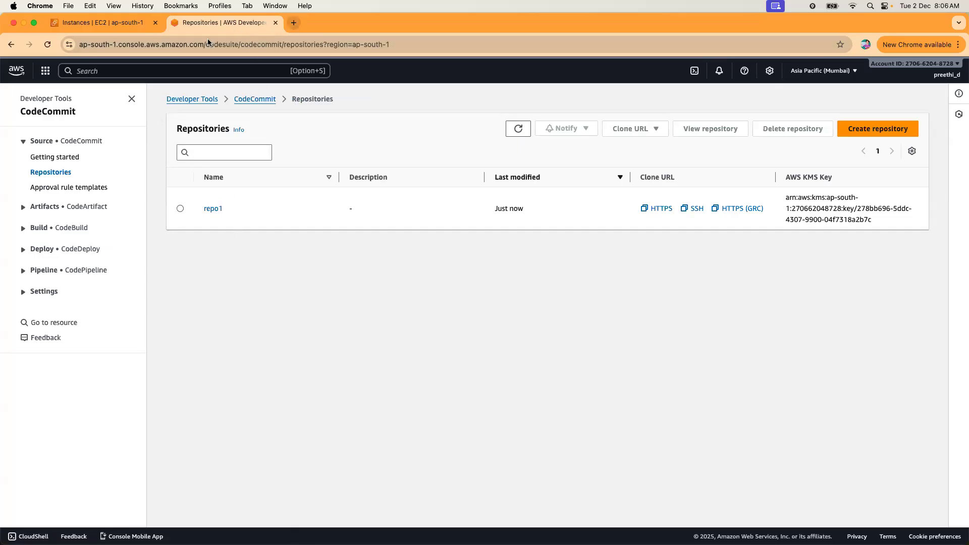
left_click_drag(74, 270, 80, 271)
right_click(80, 283)
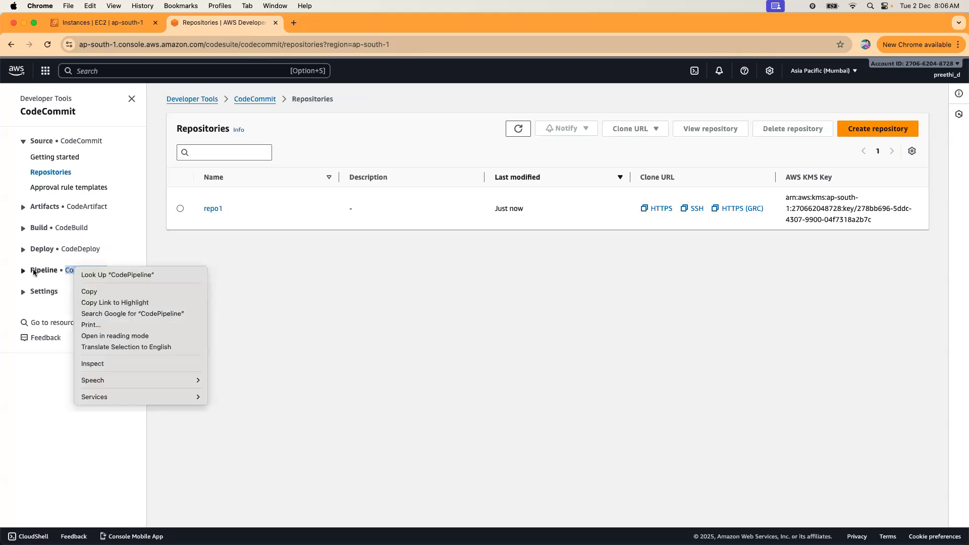
left_click(25, 273)
left_click(25, 272)
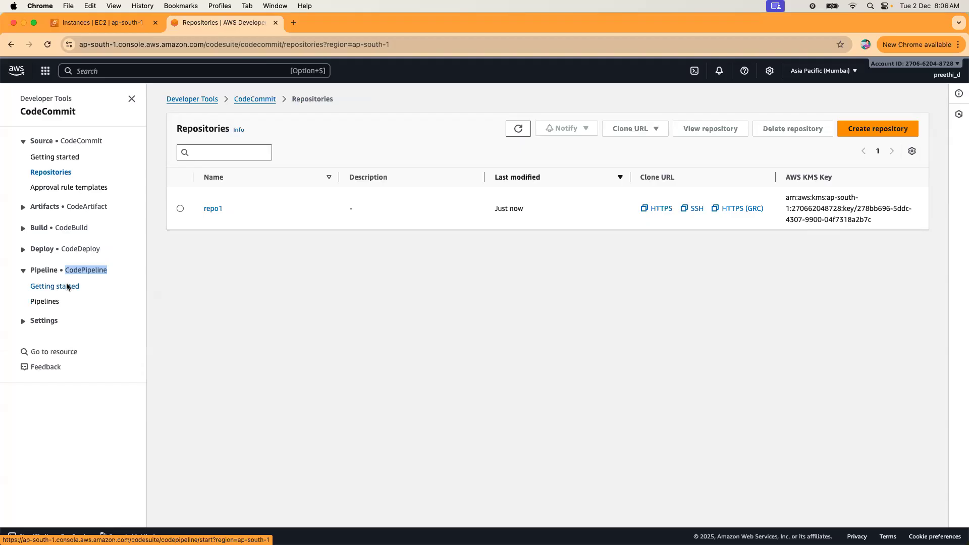
Open CodePipeline Getting started in a new tab and begin creating a pipeline.
right_click(67, 284)
left_click(293, 55)
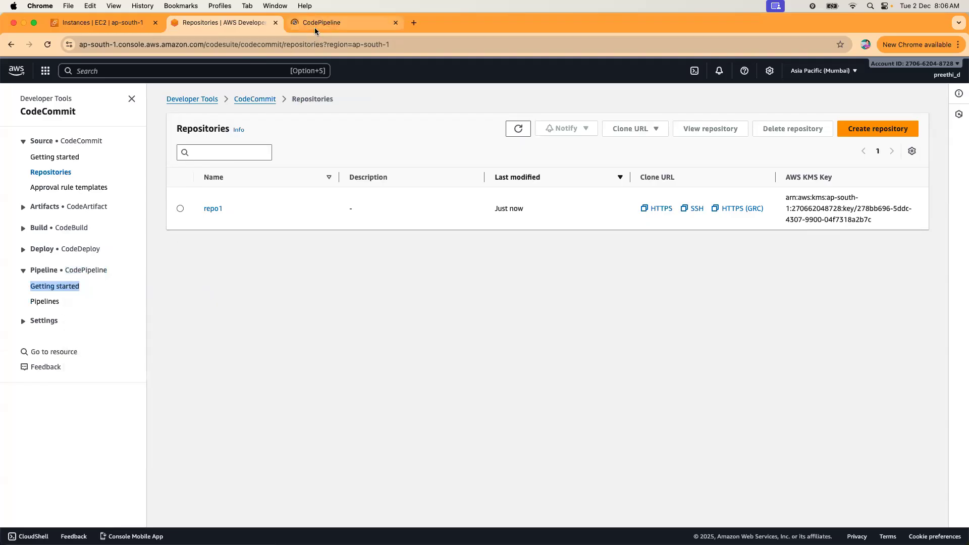
left_click(314, 27)
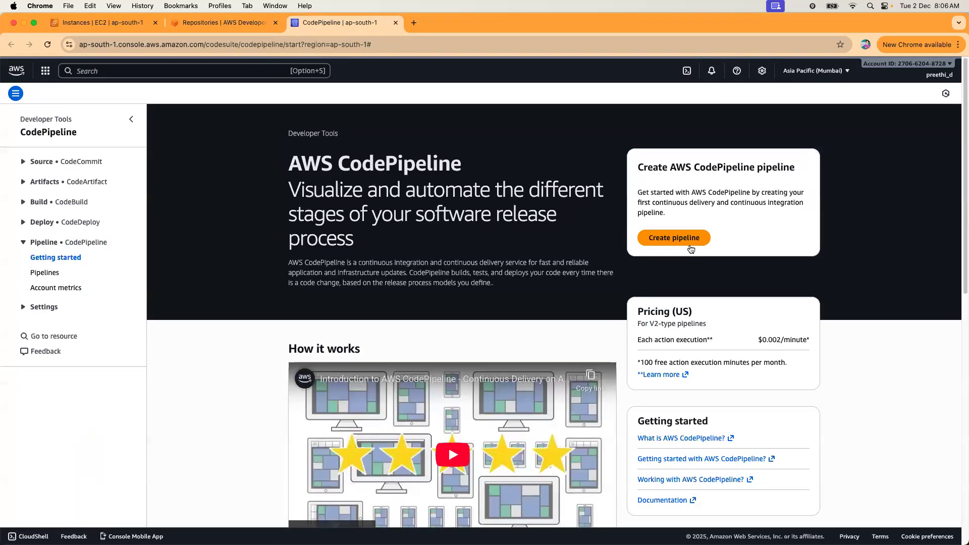
left_click(687, 241)
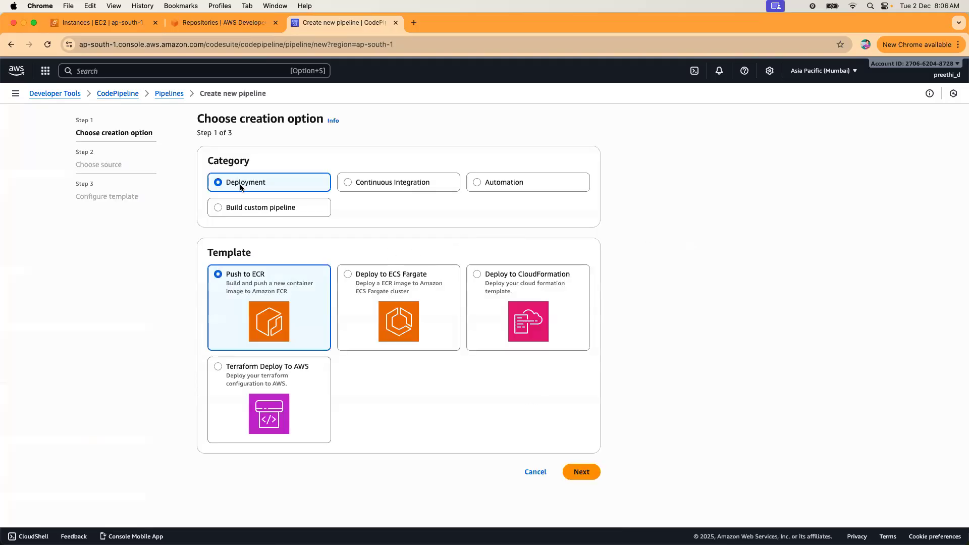
Choose Build custom pipeline, name it demo, and keep default advanced settings.
left_click(271, 208)
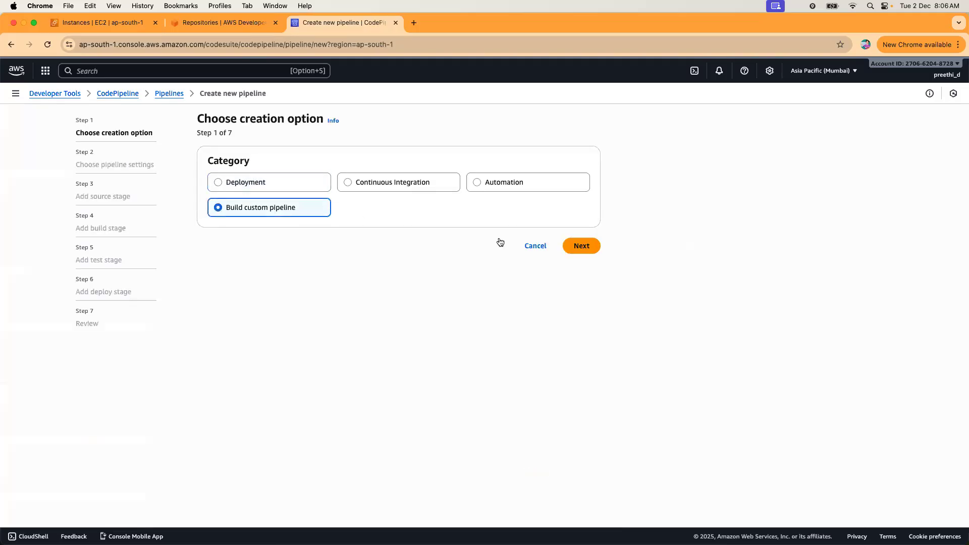
left_click(577, 247)
left_click(305, 202)
type("demo")
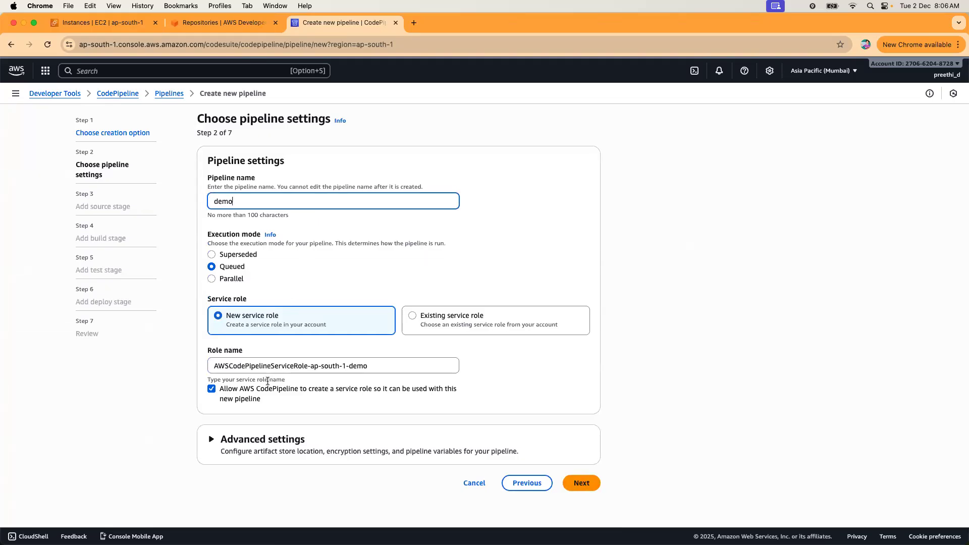
left_click(310, 447)
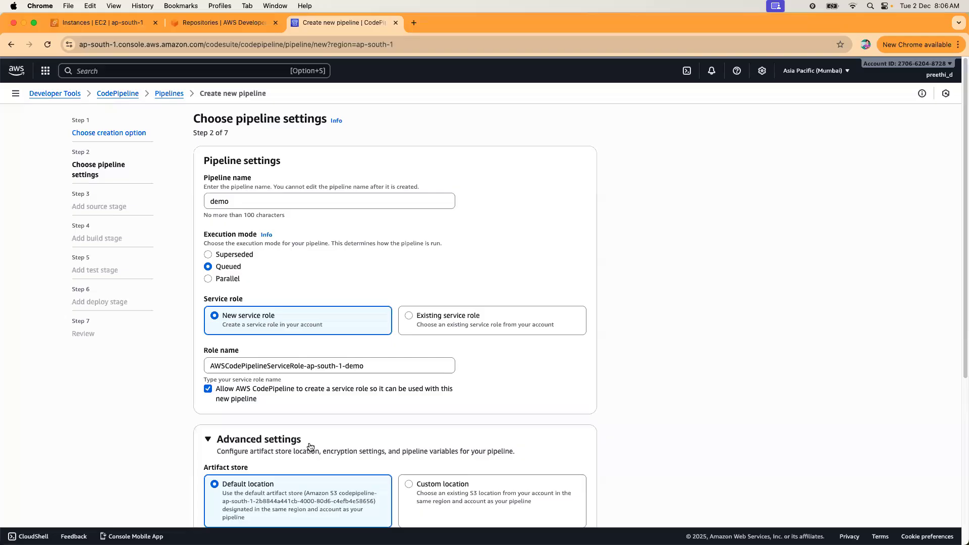
scroll(310, 446, "down", 5)
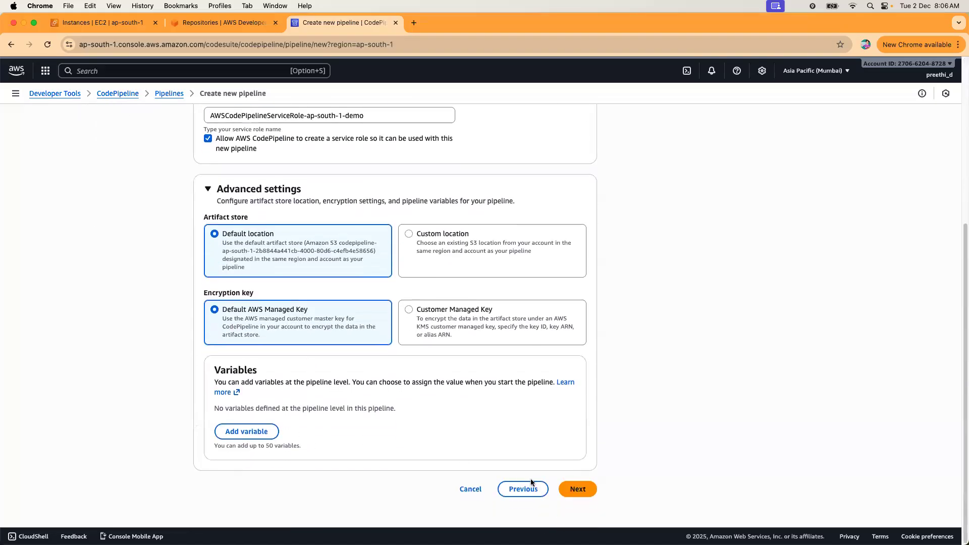
left_click(578, 489)
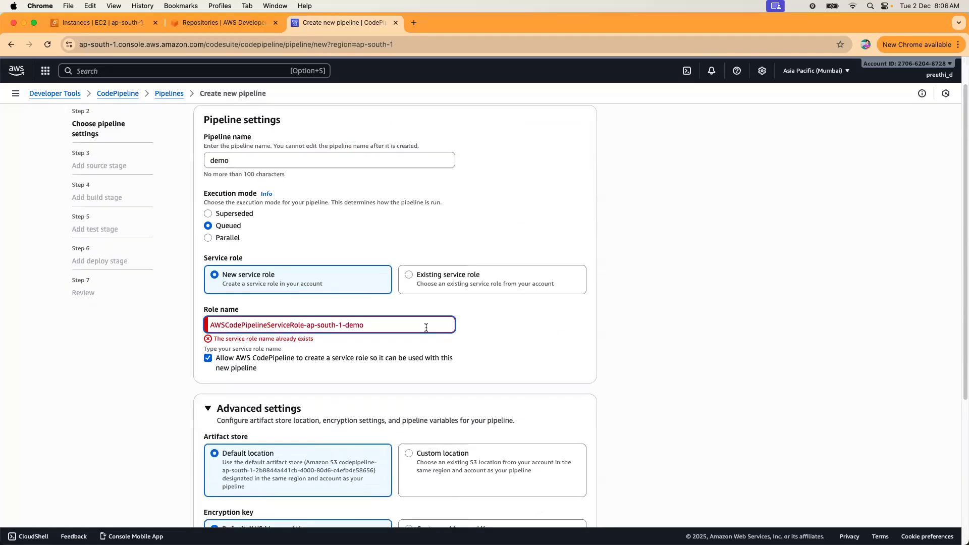
left_click(537, 341)
Rename the pipeline to sample and continue to the source stage.
scroll(303, 238, "up", 2)
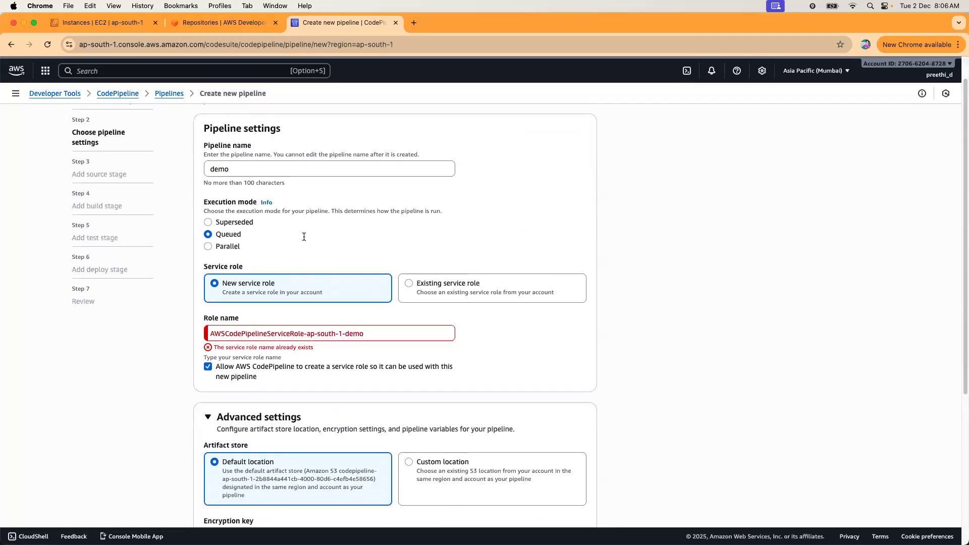
left_click(272, 205)
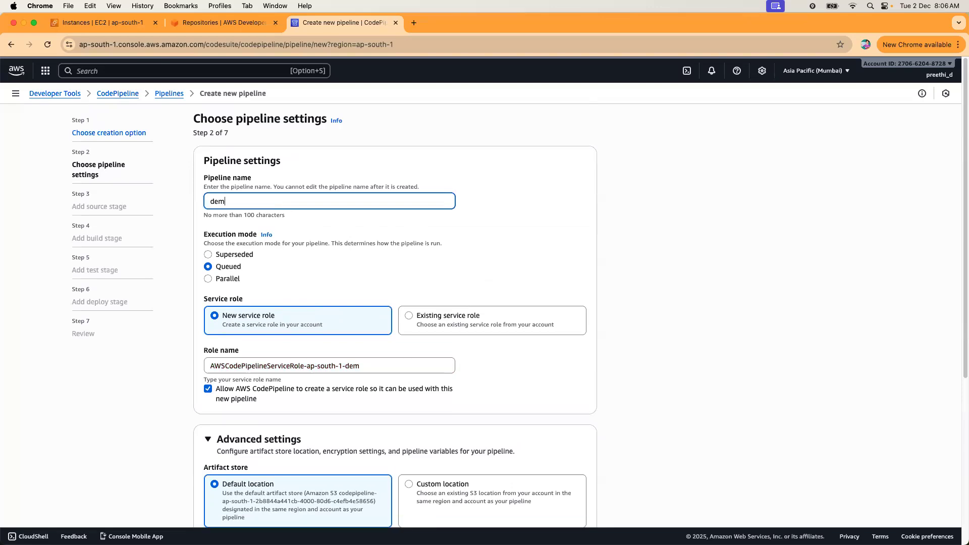
key("BackSpace")
key("BackSpace")
key("BackSpace")
key("BackSpace")
type("sample")
scroll(325, 286, "down", 5)
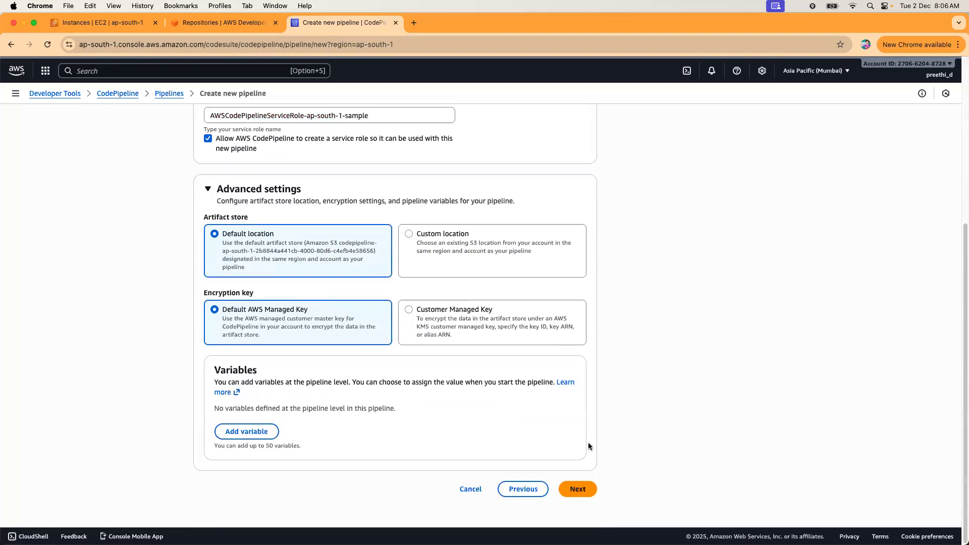
left_click(578, 487)
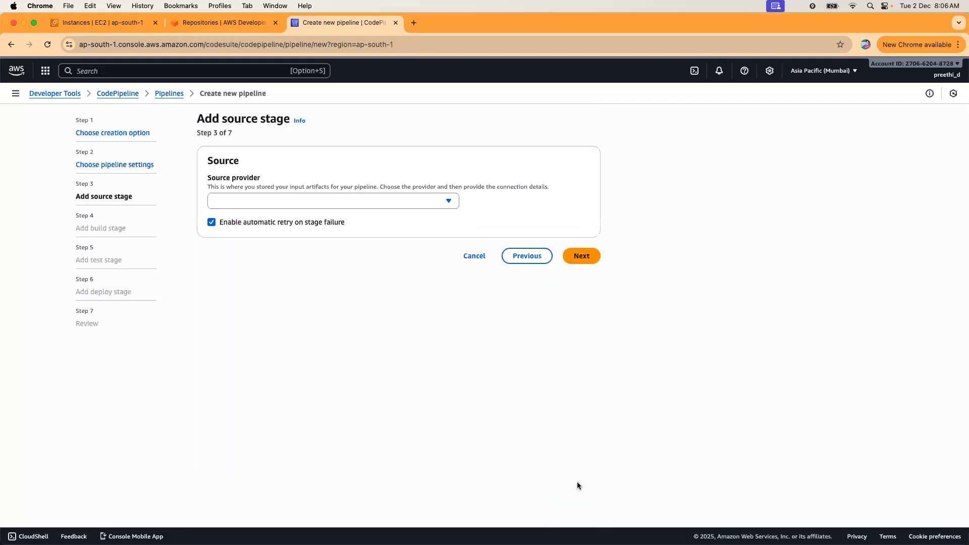
Set the source to AWS CodeCommit repository repo1, branch main.
left_click(444, 201)
left_click(286, 235)
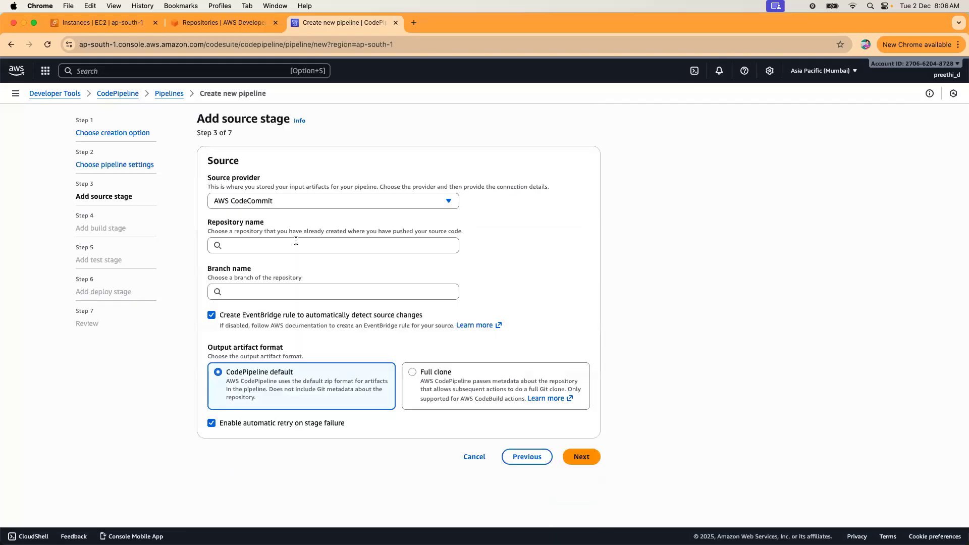
left_click(250, 245)
left_click(239, 262)
left_click(254, 290)
left_click(244, 307)
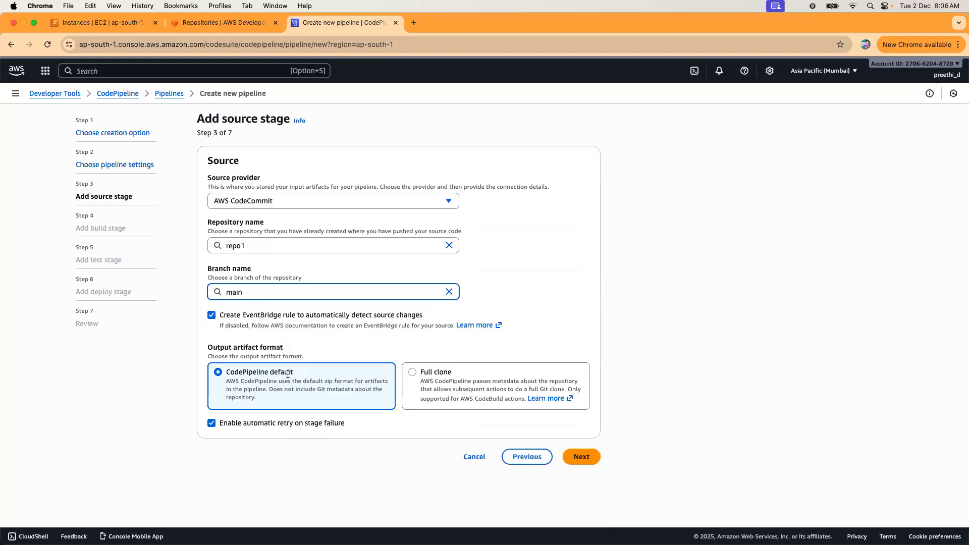
Skip the build and test stages.
left_click(582, 458)
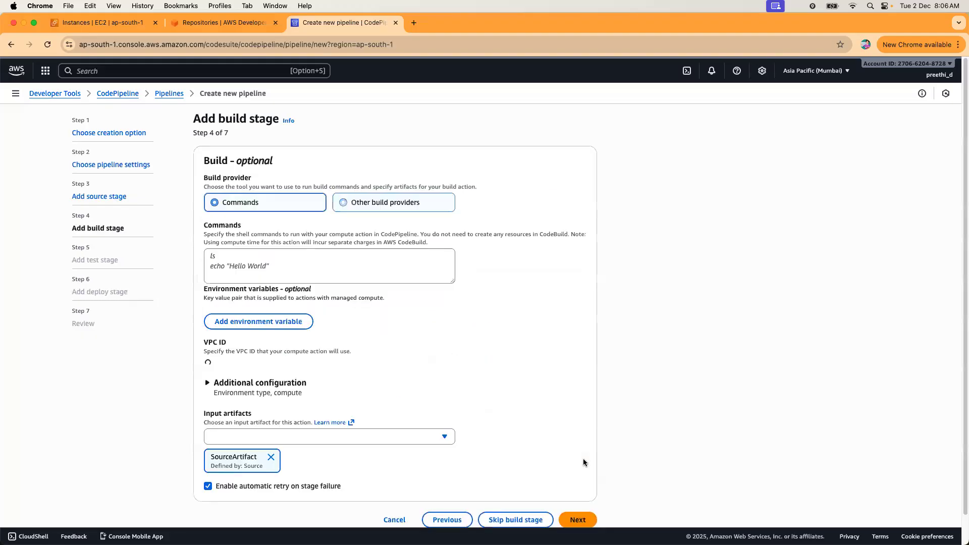
scroll(532, 360, "down", 2)
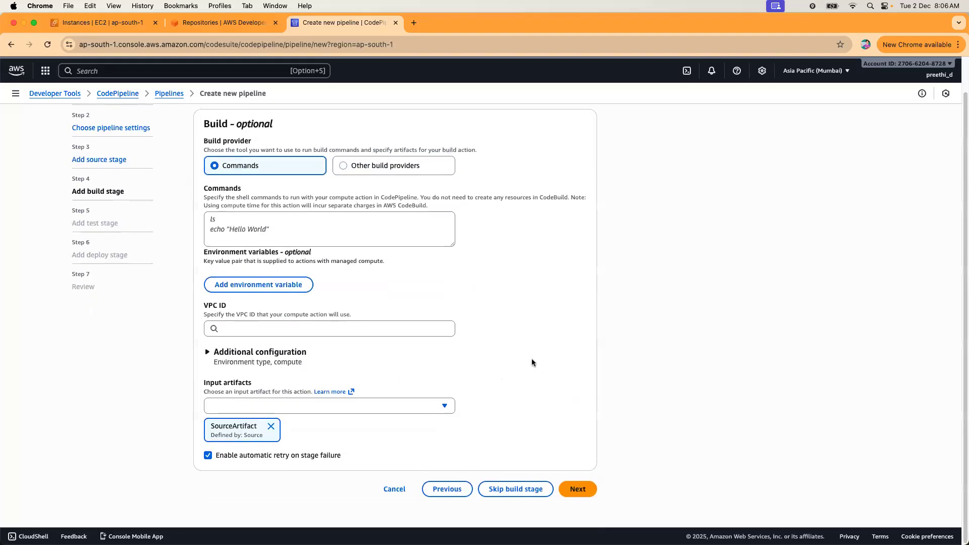
left_click(505, 490)
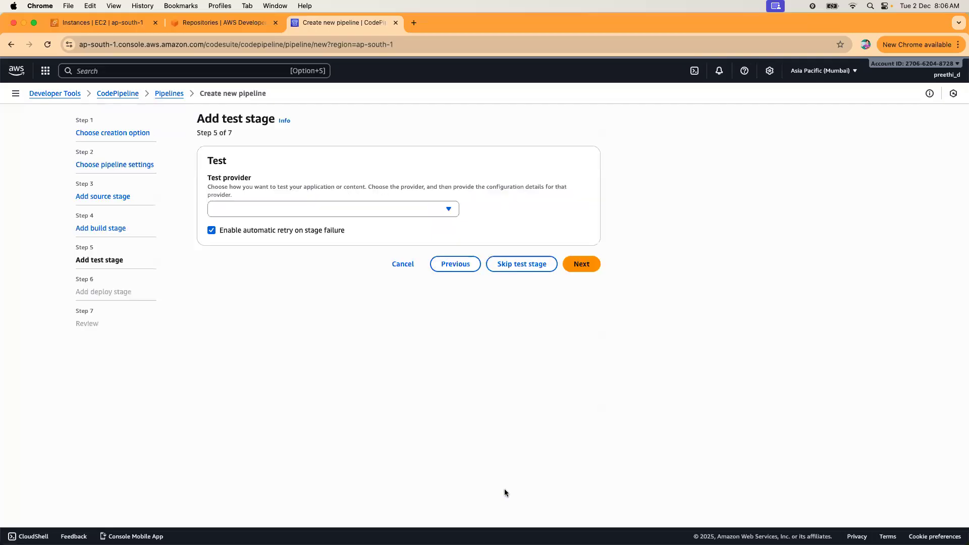
left_click(530, 265)
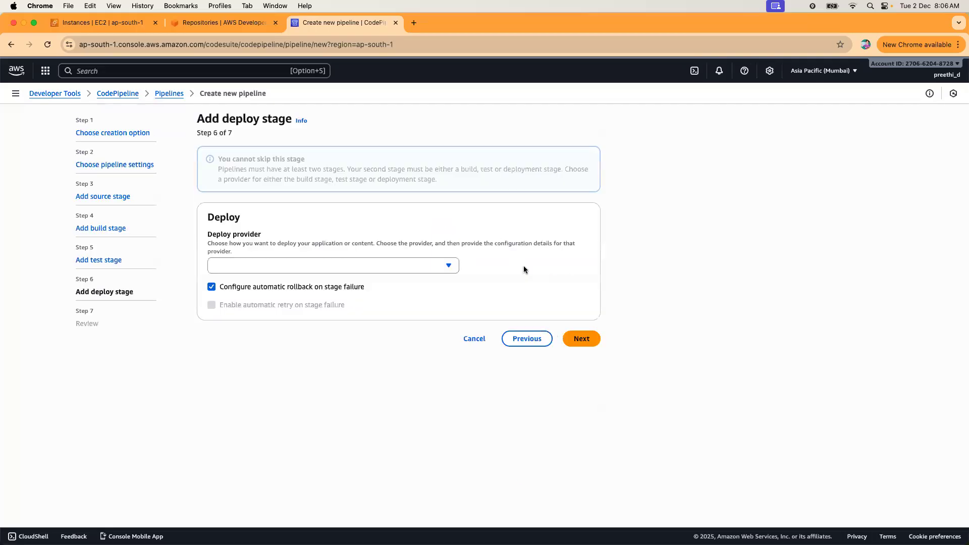
Deploy SourceArtifact to Amazon S3 bucket s1-aws-src with Extract file before deploy enabled.
left_click(428, 267)
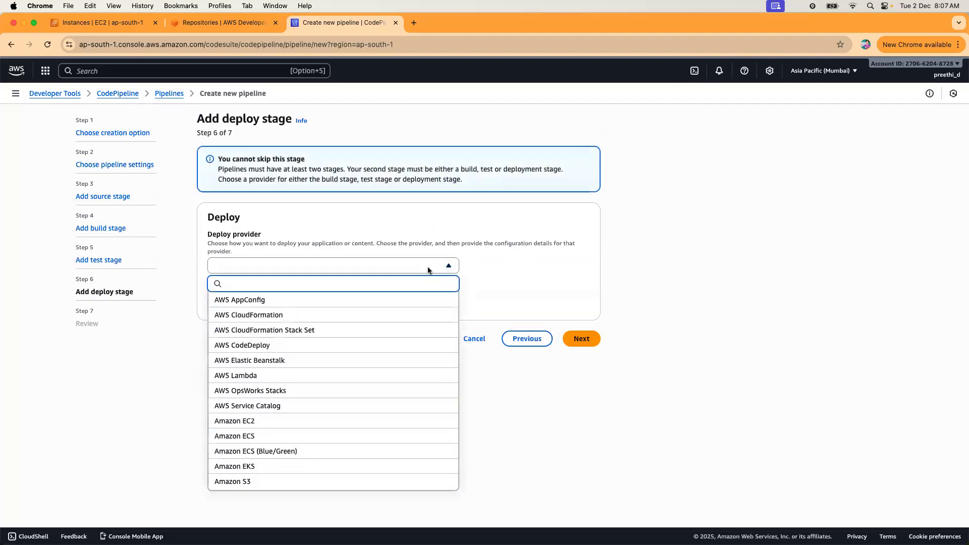
left_click(272, 479)
left_click(288, 352)
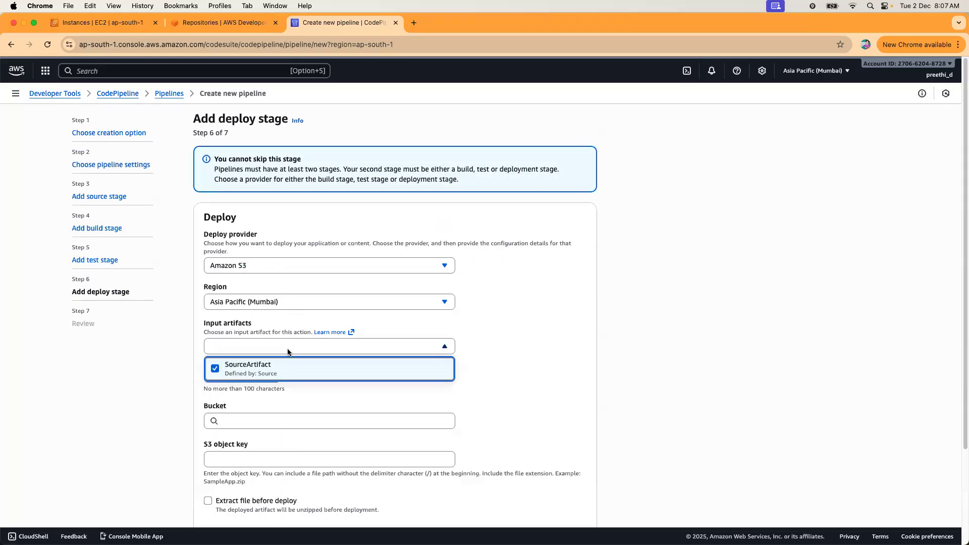
left_click(418, 378)
left_click(270, 368)
scroll(387, 364, "down", 5)
left_click(336, 305)
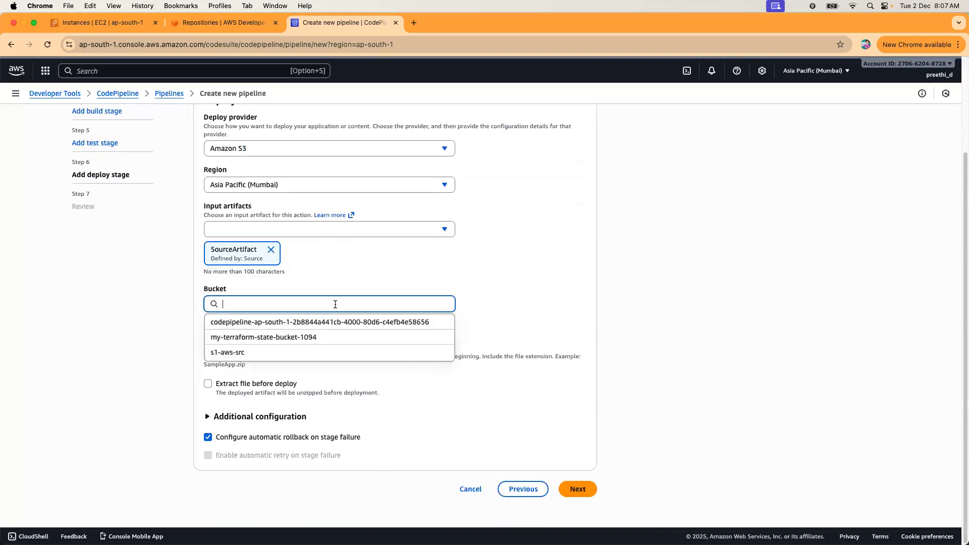
left_click(261, 353)
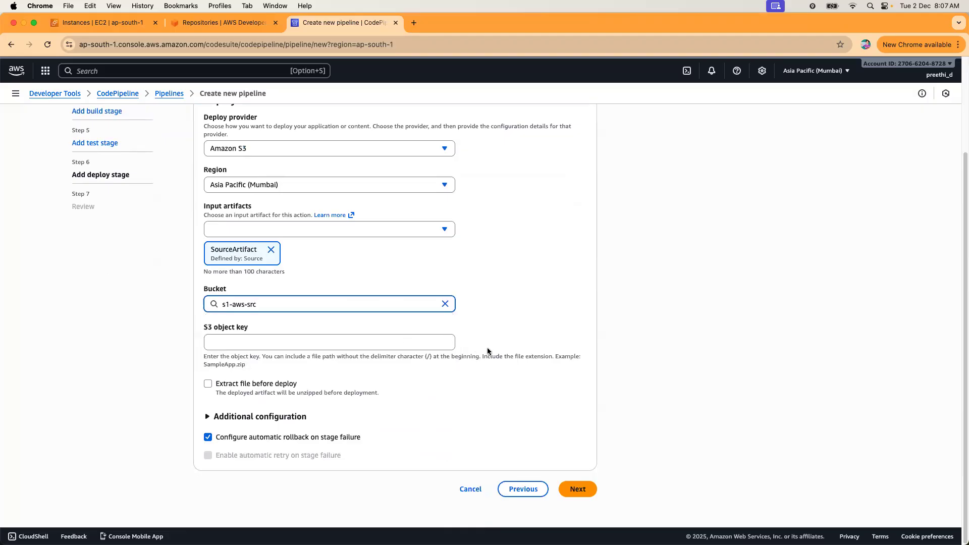
left_click(326, 345)
left_click(209, 384)
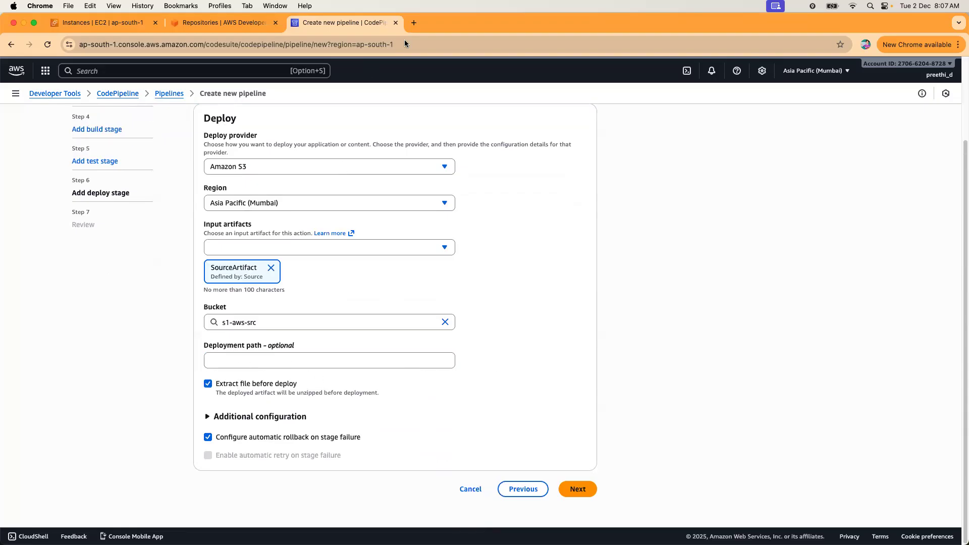
Duplicate the Repositories tab and open the s1-aws-src bucket in S3, confirming it is still empty.
left_click(203, 29)
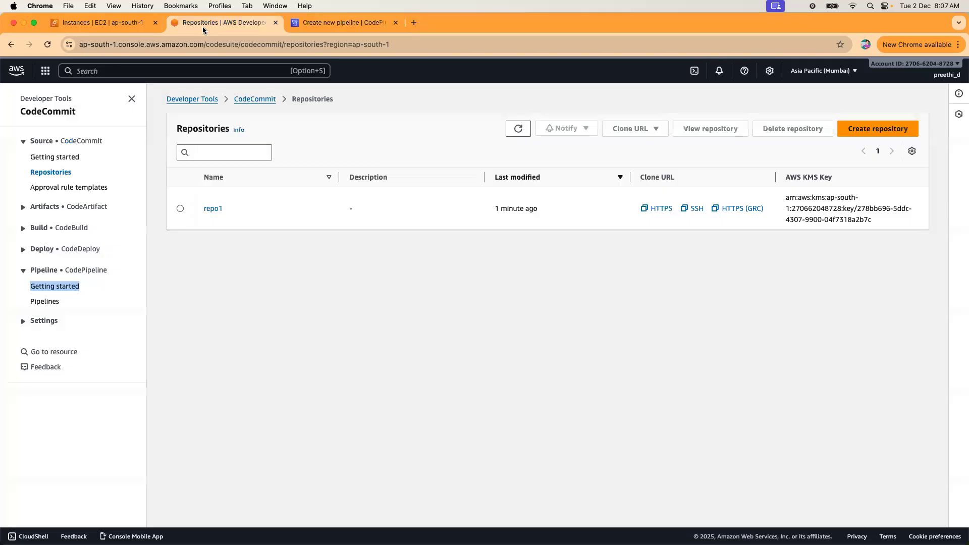
right_click(202, 28)
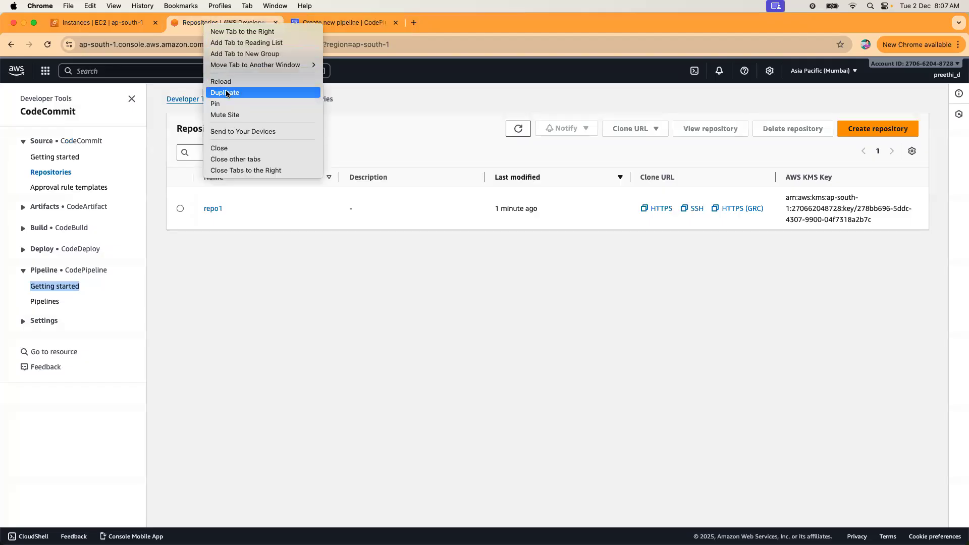
left_click(314, 201)
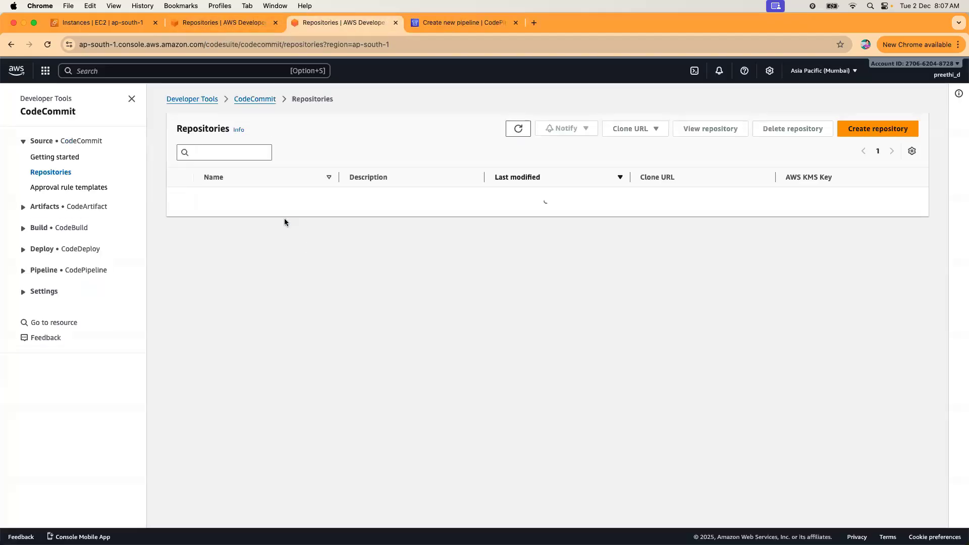
left_click(201, 73)
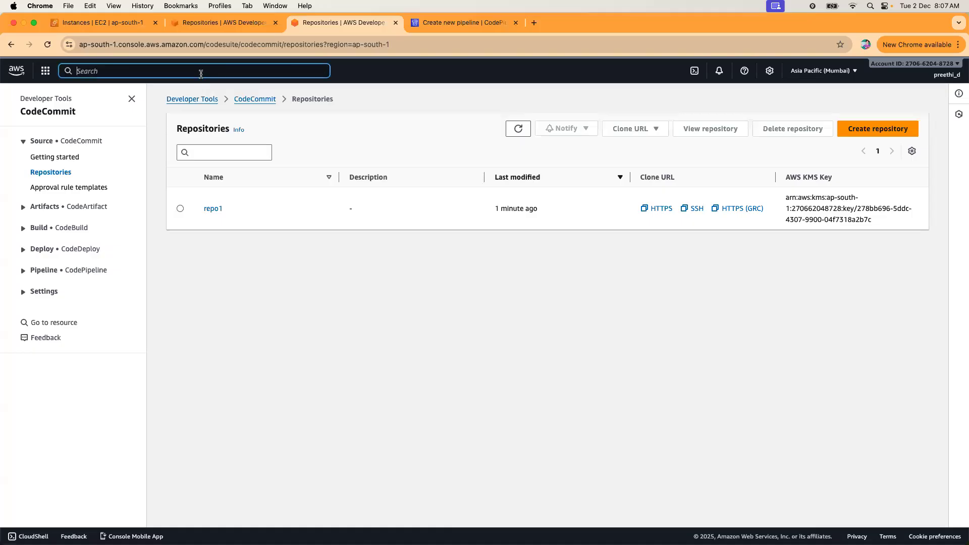
type("s3")
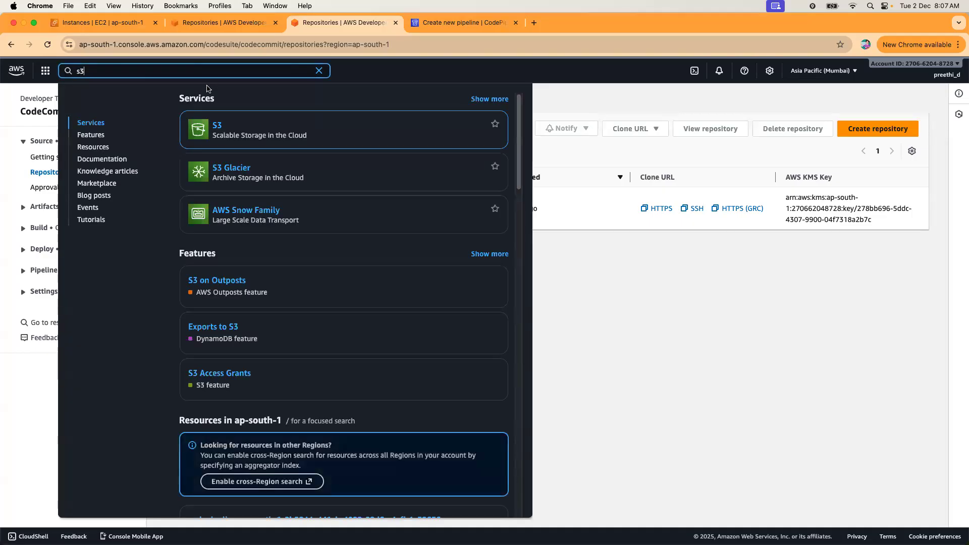
left_click(217, 126)
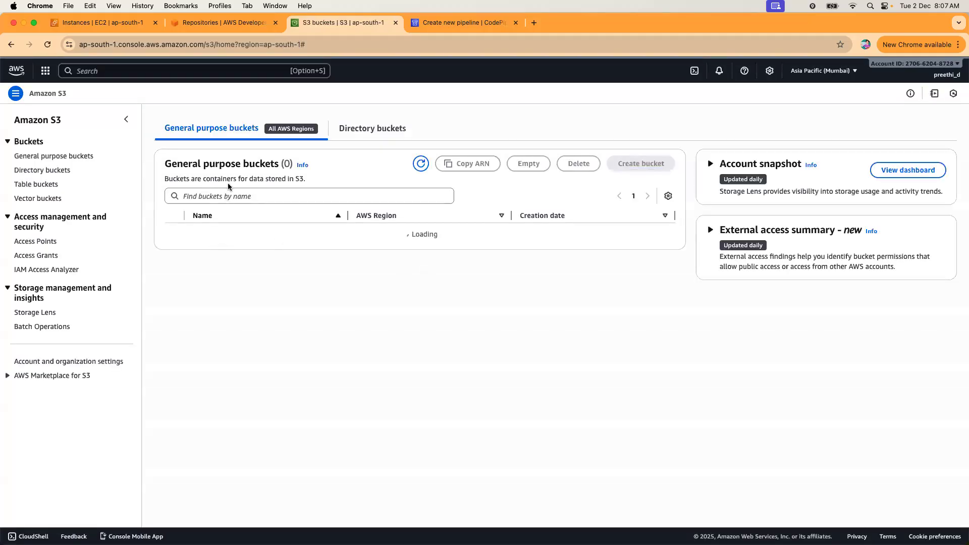
left_click(212, 273)
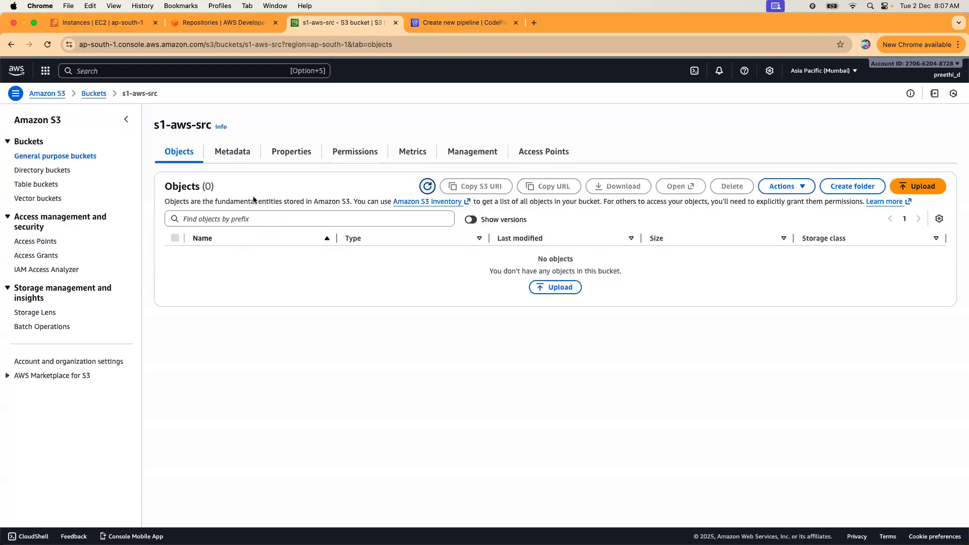
left_click(423, 28)
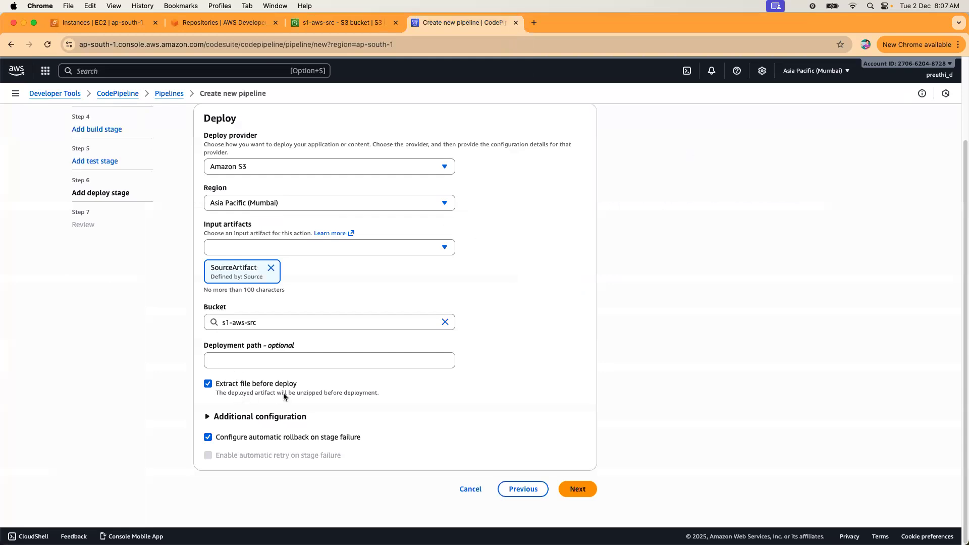
left_click(348, 23)
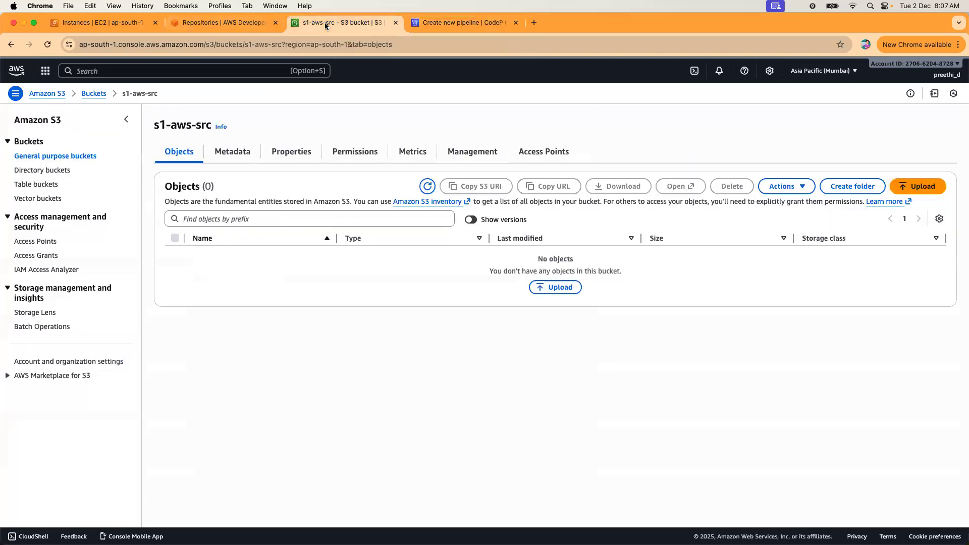
Open repo1 and choose Add file > Upload file.
left_click(227, 24)
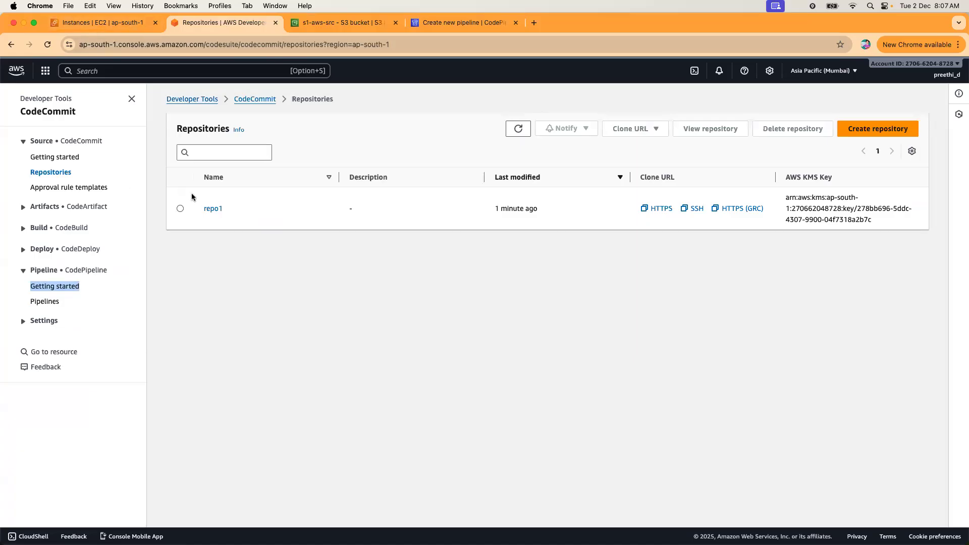
left_click(213, 209)
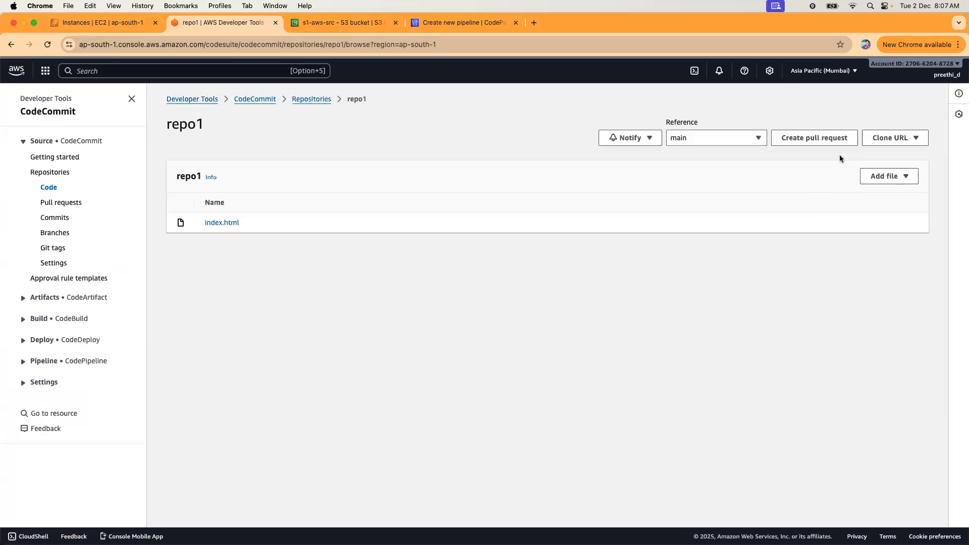
left_click(883, 181)
left_click(883, 210)
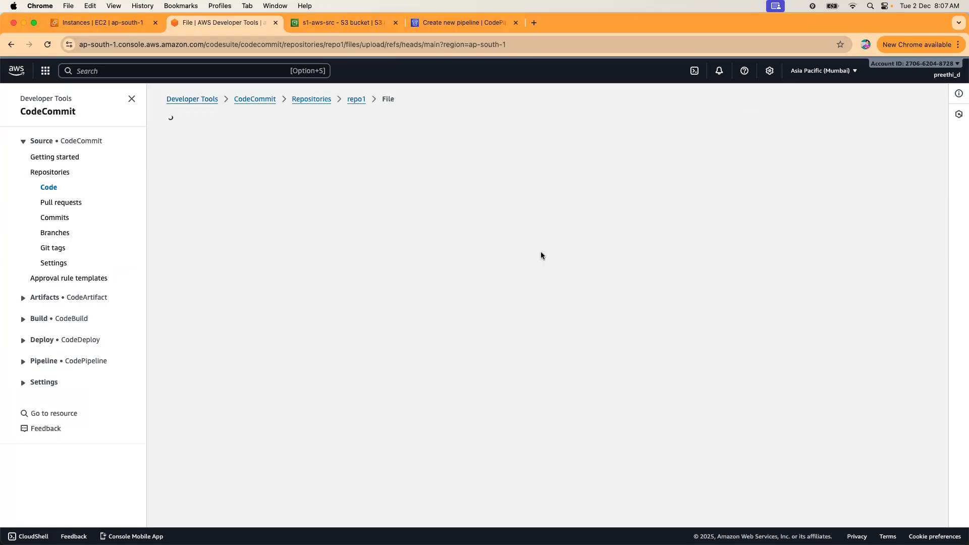
Look at Desktop/index.html in the file picker, then cancel without choosing a file.
left_click(539, 298)
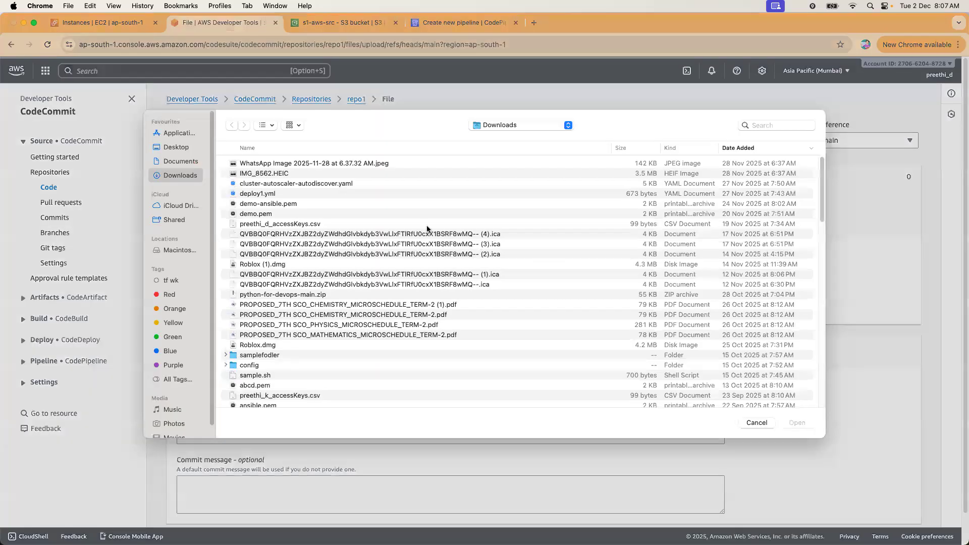
left_click(172, 154)
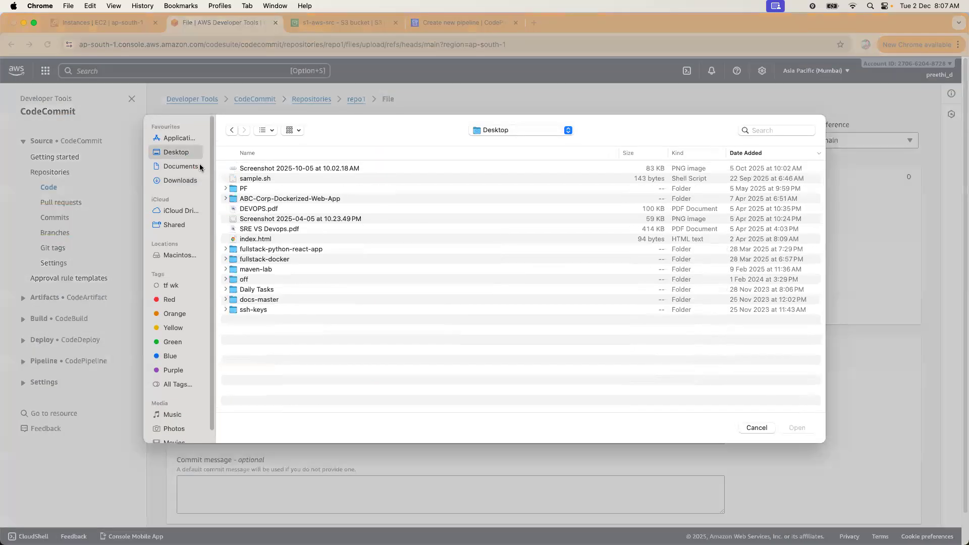
left_click(258, 239)
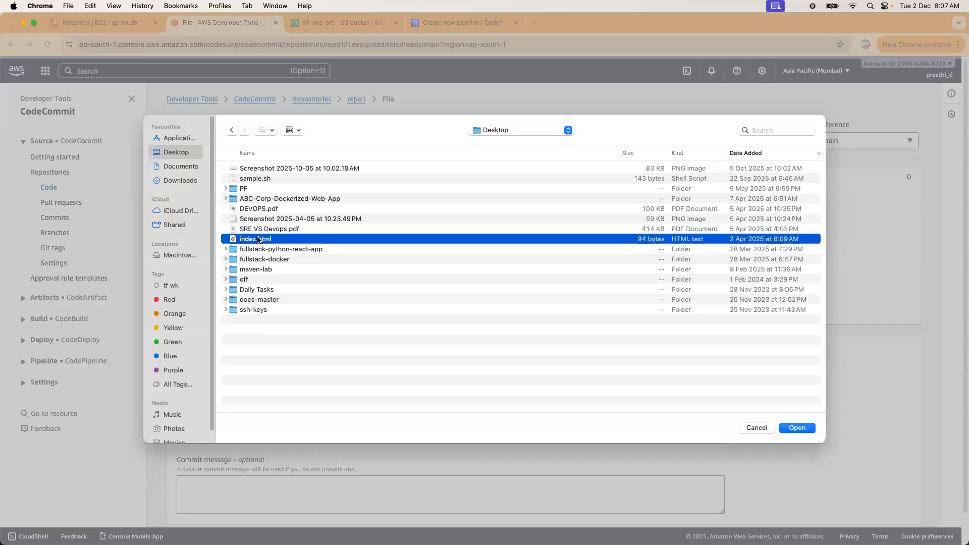
left_click(261, 170)
left_click(267, 219)
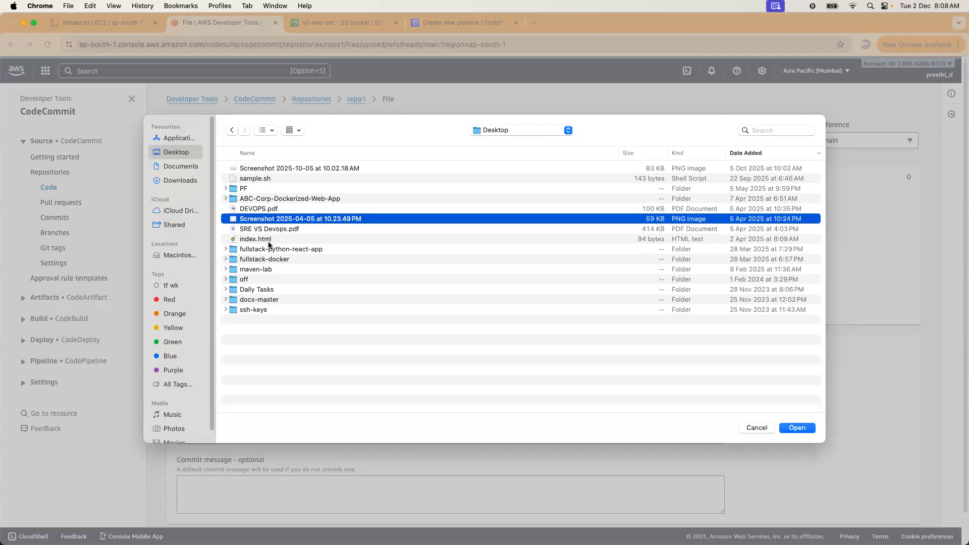
left_click(269, 239)
left_click(265, 270)
left_click(256, 239)
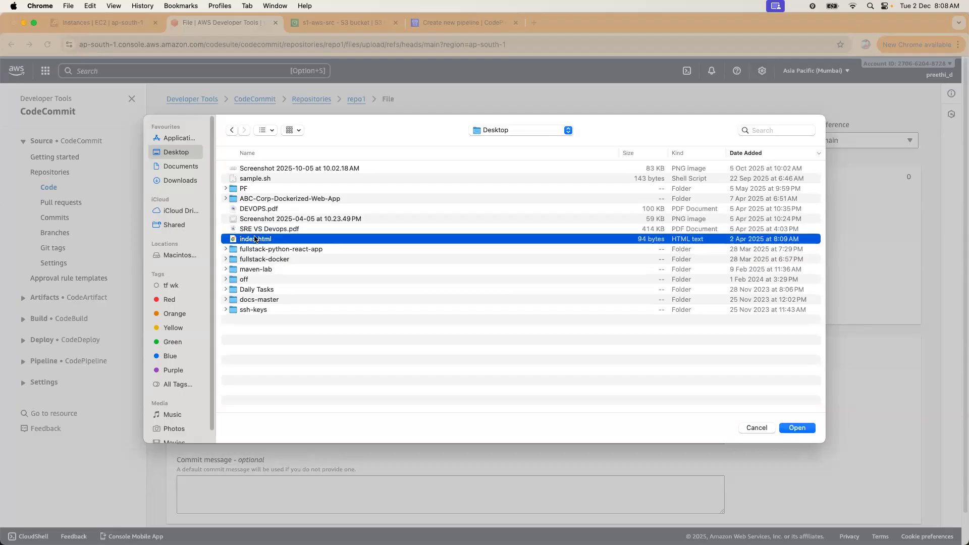
right_click(255, 238)
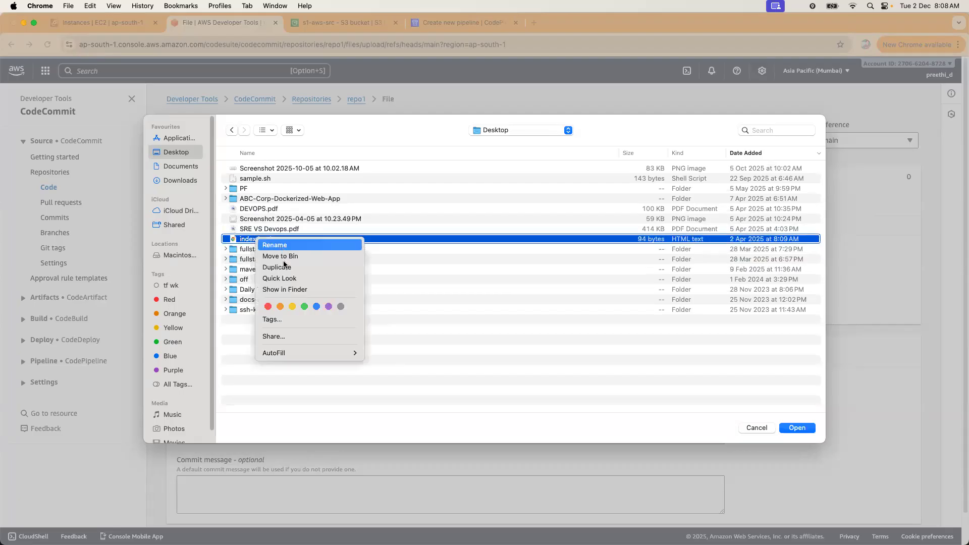
left_click(231, 379)
right_click(249, 238)
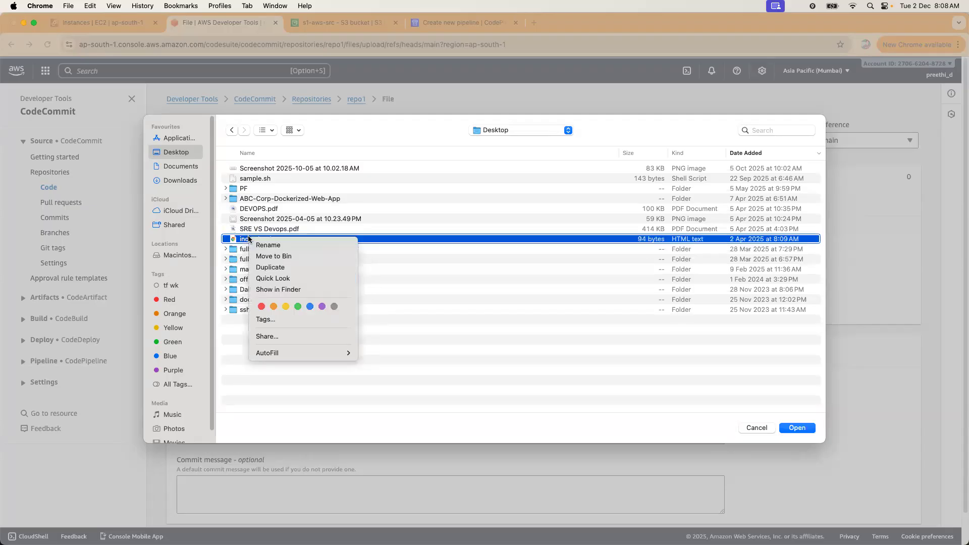
left_click(760, 427)
left_click(758, 428)
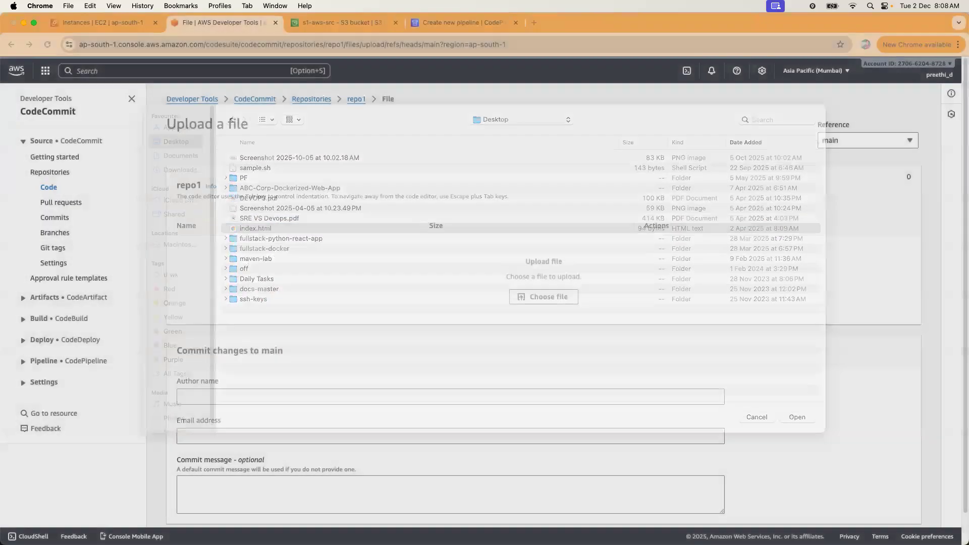
key("super+Tab")
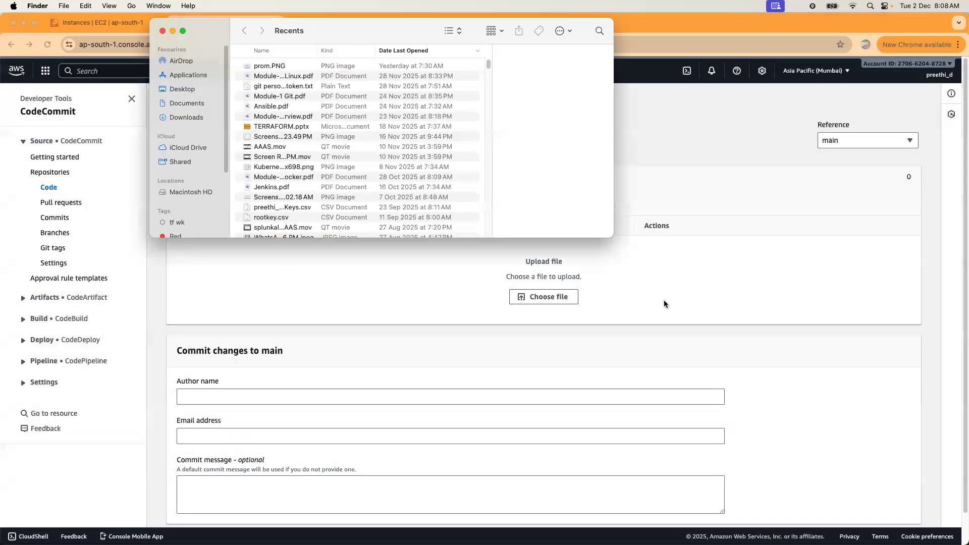
Compress Desktop/index.html into index.html.zip using Finder, then close Finder.
left_click(188, 90)
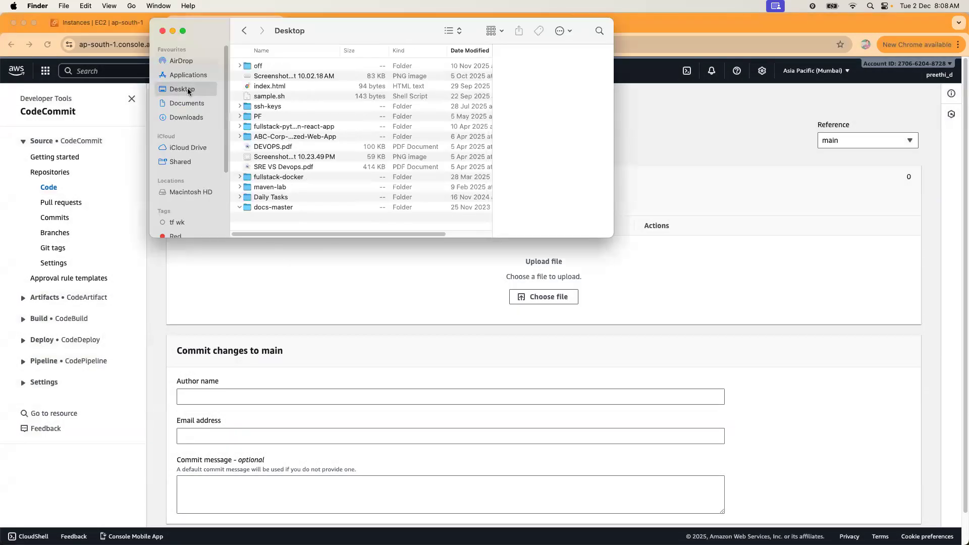
double_click(396, 24)
scroll(372, 183, "up", 5)
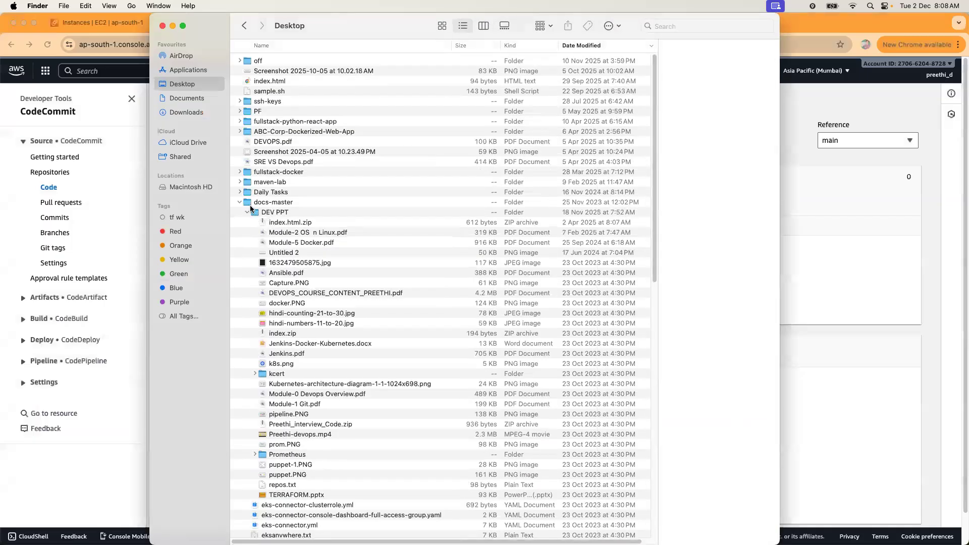
left_click(241, 202)
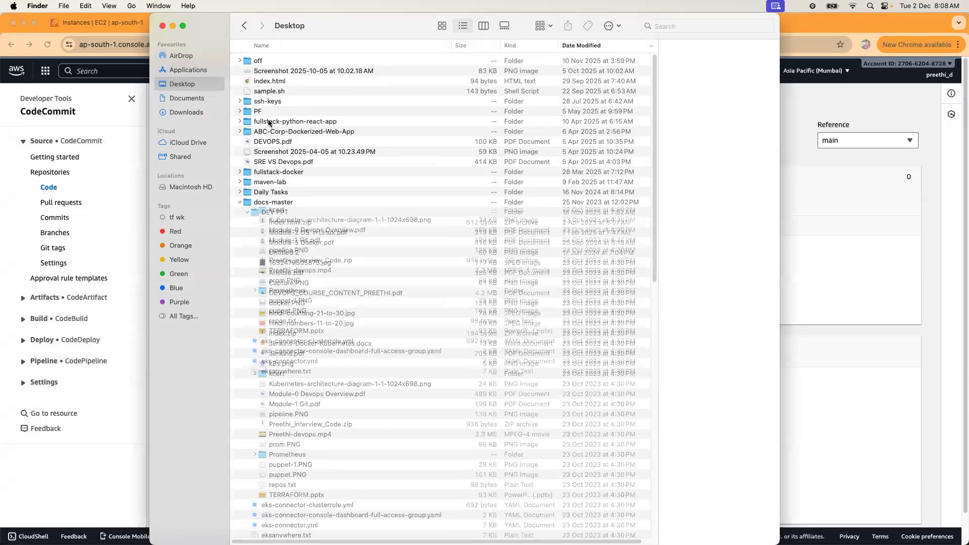
left_click(271, 81)
right_click(272, 81)
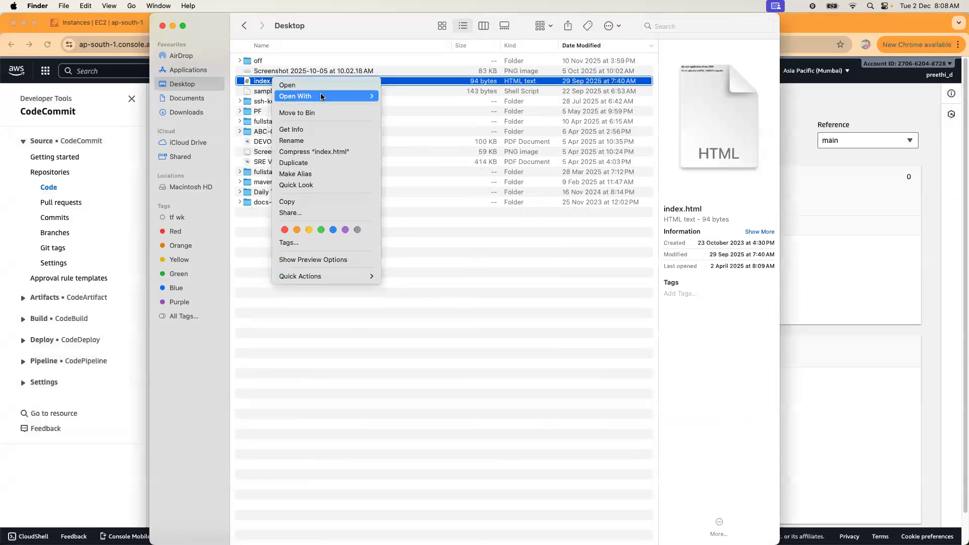
left_click(316, 152)
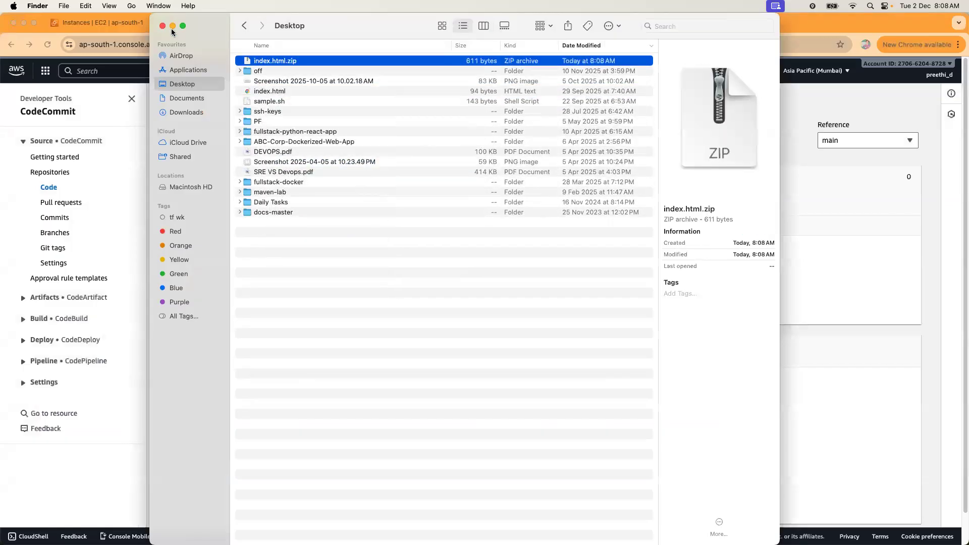
left_click(172, 26)
Select Desktop/index.html.zip as the file to upload to repo1.
left_click(526, 300)
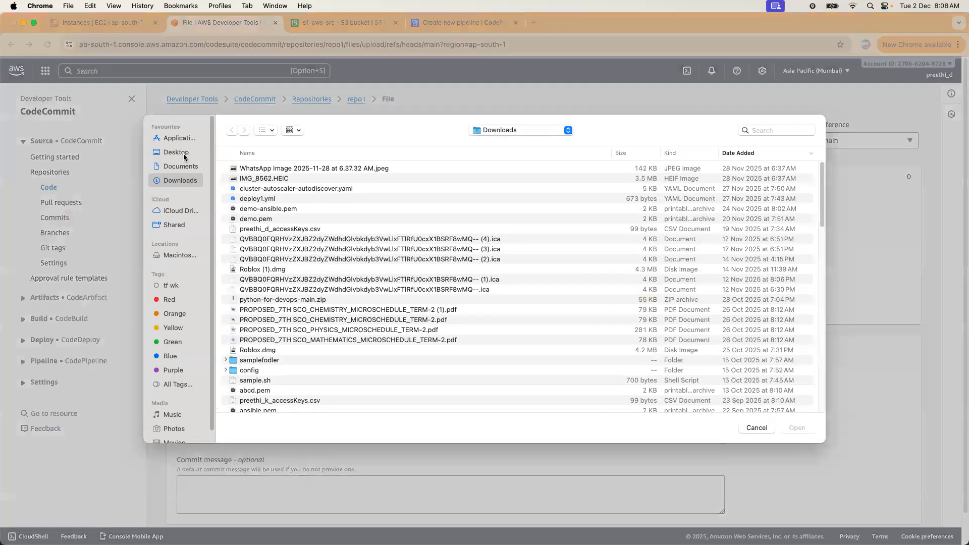
left_click(184, 152)
left_click(261, 169)
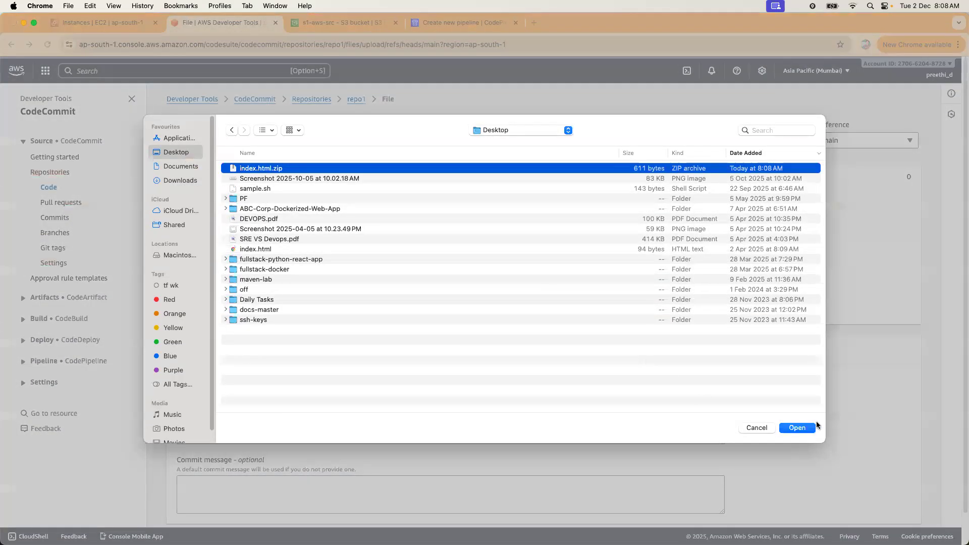
left_click(799, 428)
Enter the commit author's name and e-mail, and commit the zip to repo1's main branch.
left_click(414, 340)
type("preethi")
key("Tab")
type("pre")
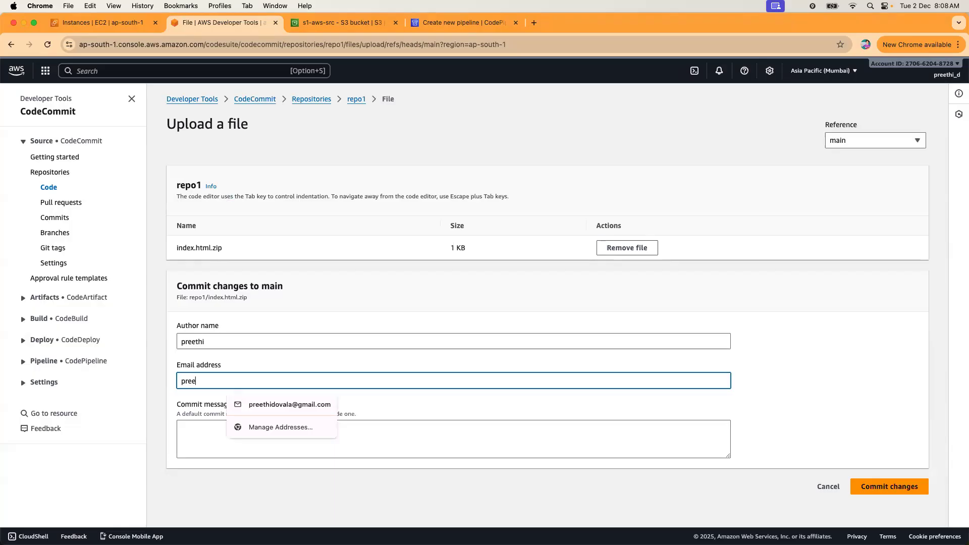
left_click(330, 402)
left_click(860, 485)
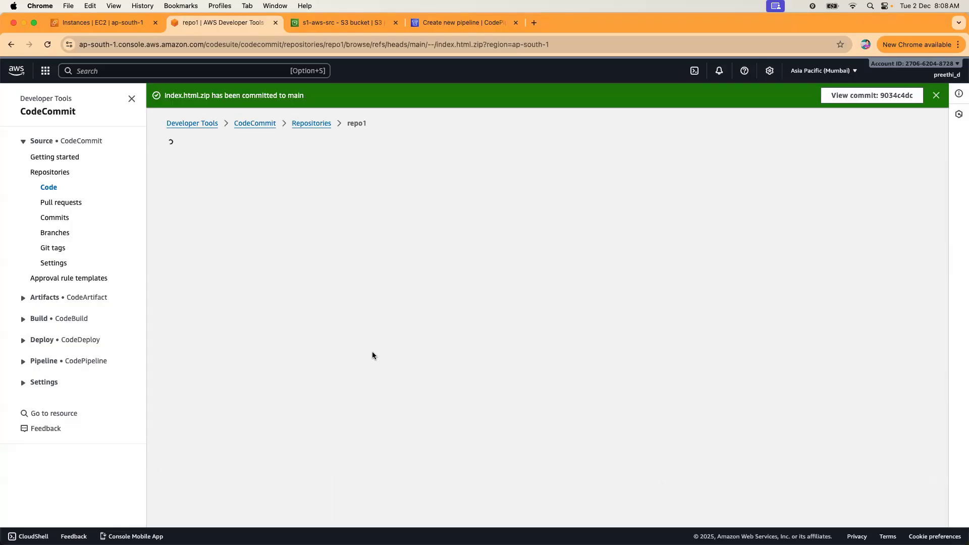
left_click_drag(251, 249, 622, 250)
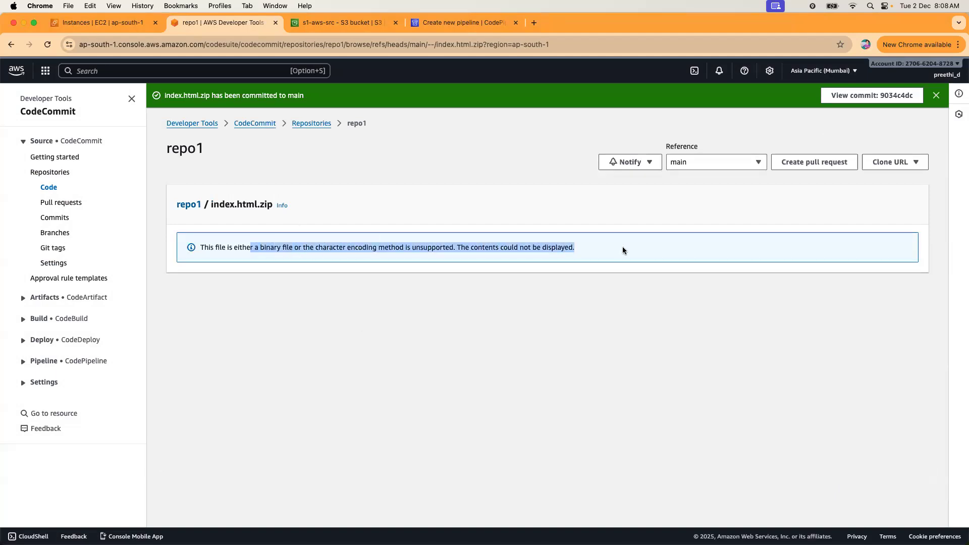
left_click(197, 210)
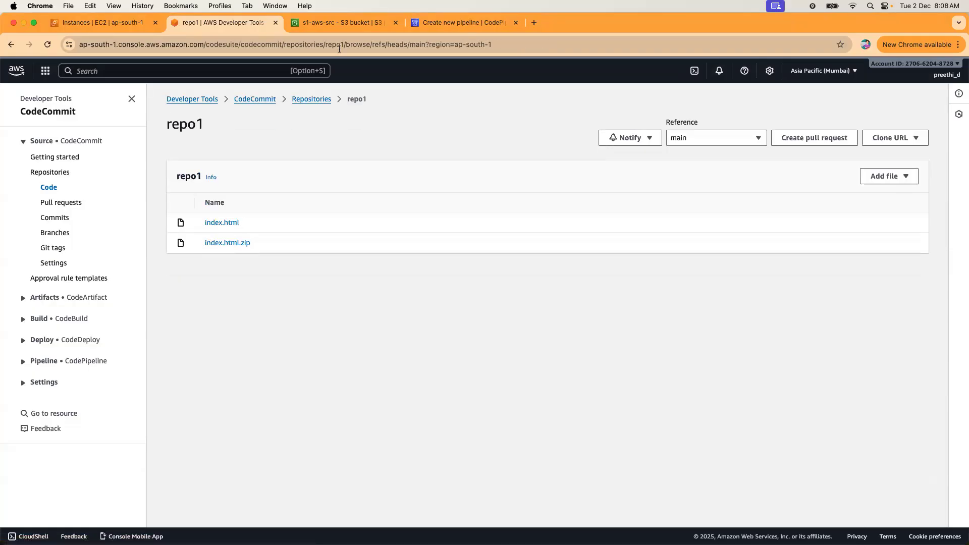
left_click(450, 22)
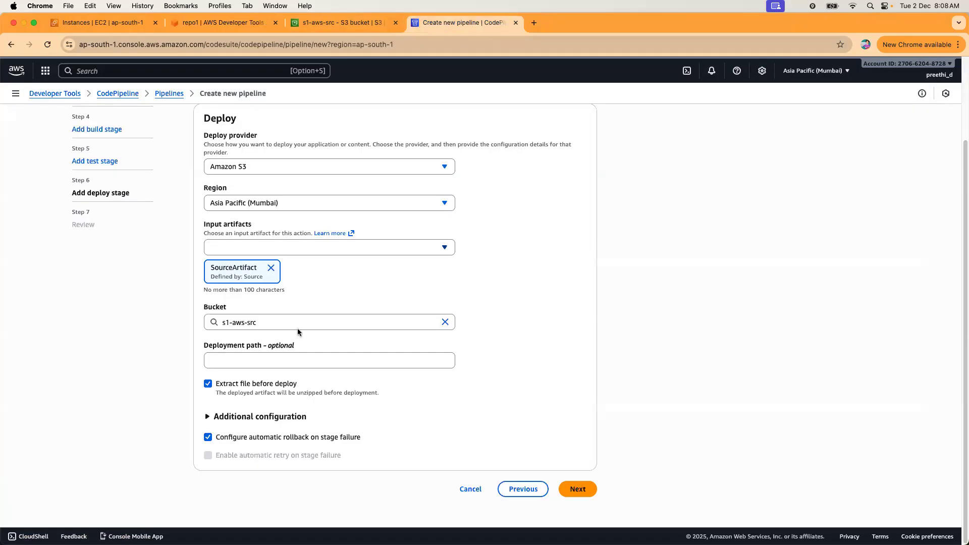
Set the S3 deploy to no extraction, object key index.html, and canned ACL public-read.
left_click(208, 384)
left_click(256, 360)
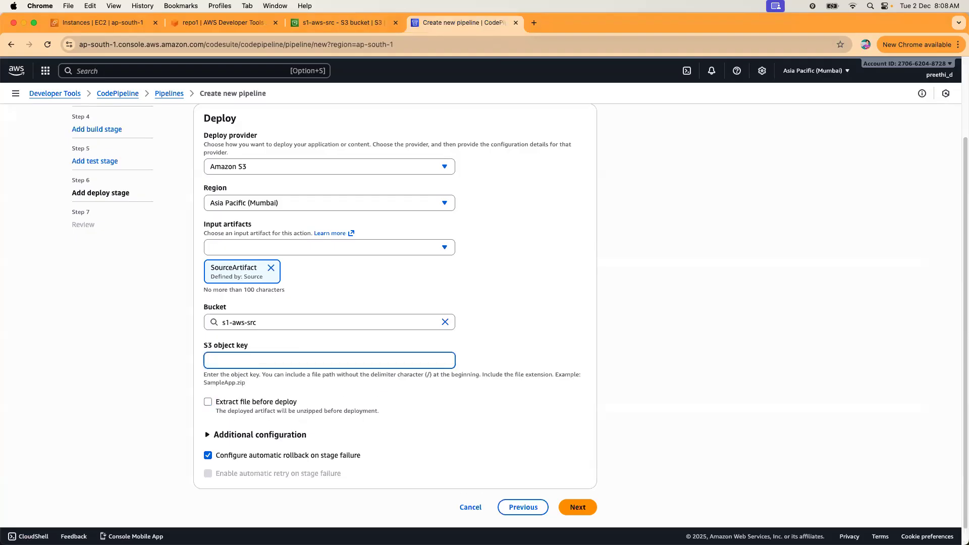
type("index.htm")
left_click(259, 435)
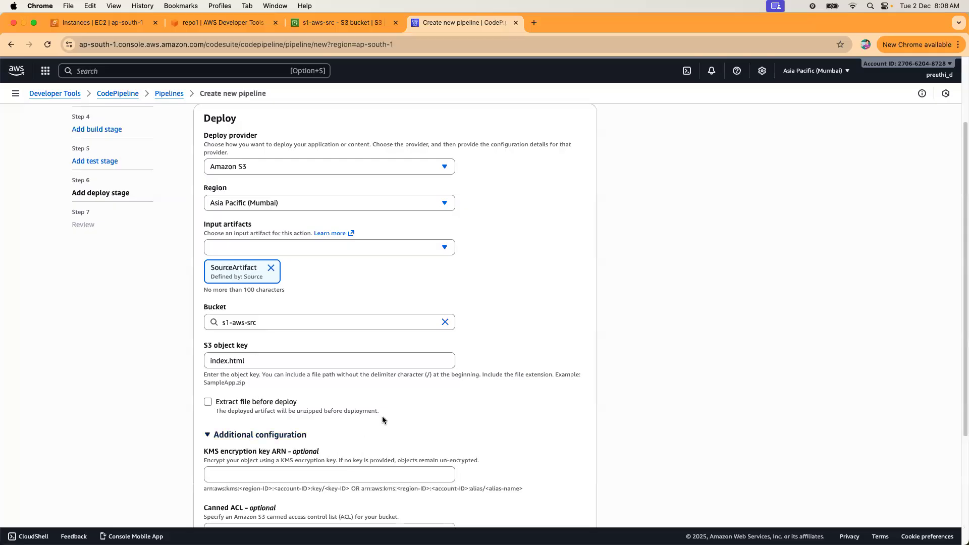
scroll(383, 416, "down", 2)
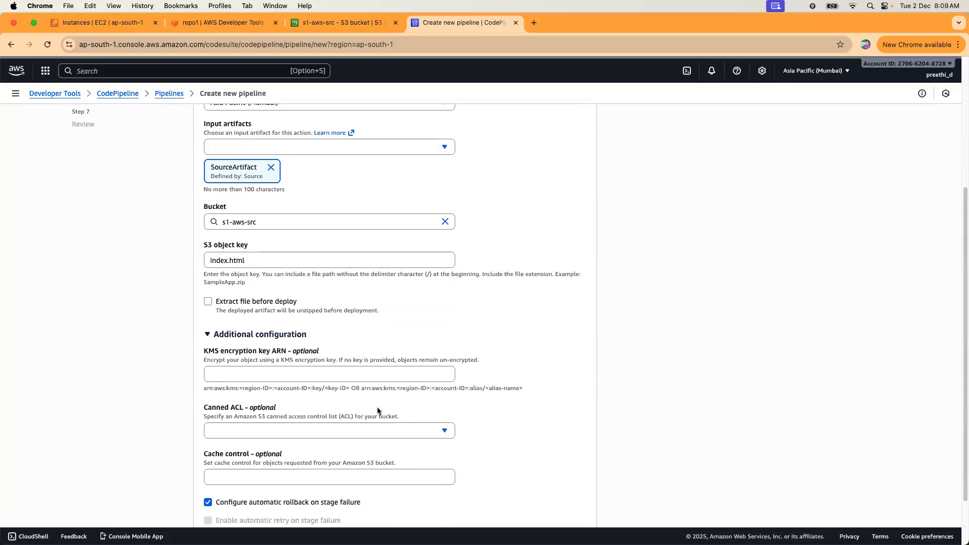
left_click(310, 429)
left_click(275, 306)
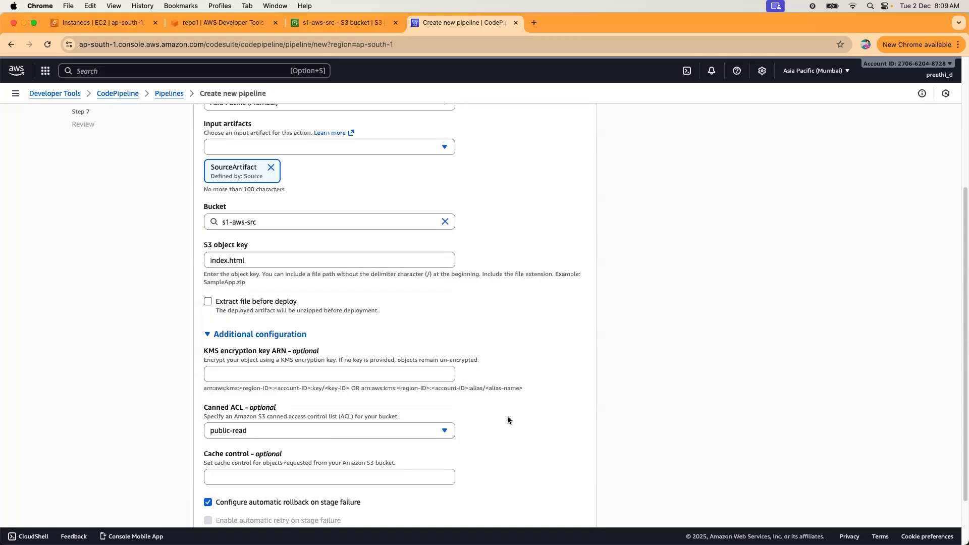
scroll(508, 419, "down", 2)
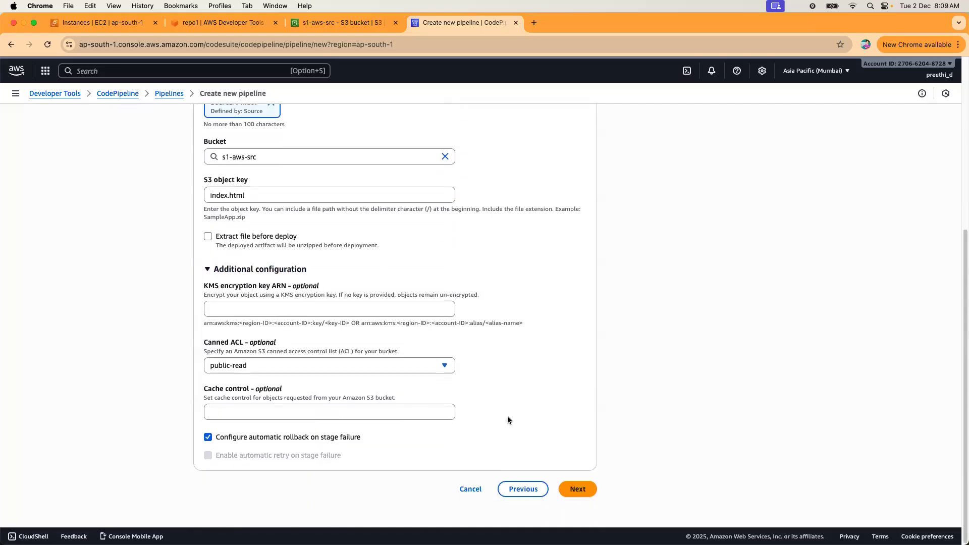
Review the settings and create the sample pipeline.
left_click(569, 486)
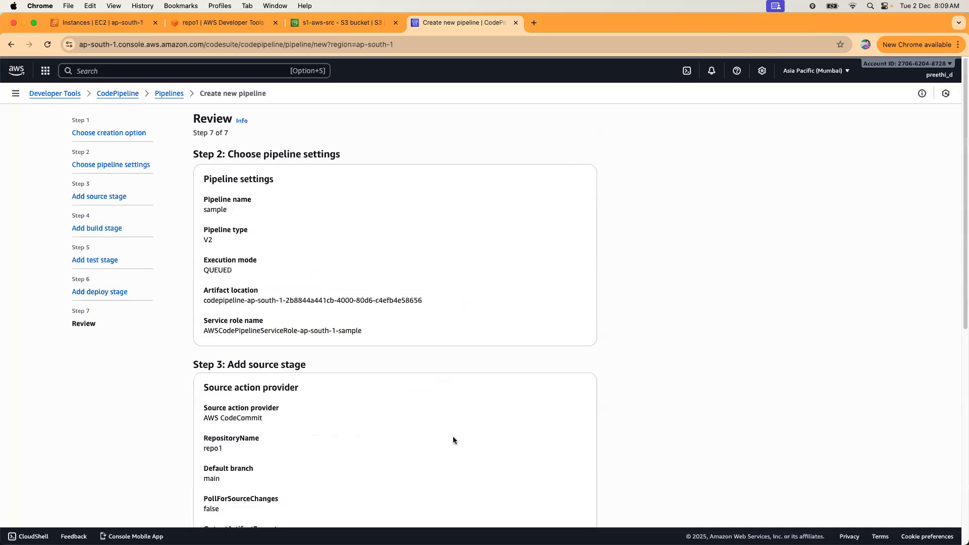
scroll(453, 436, "down", 15)
left_click(586, 492)
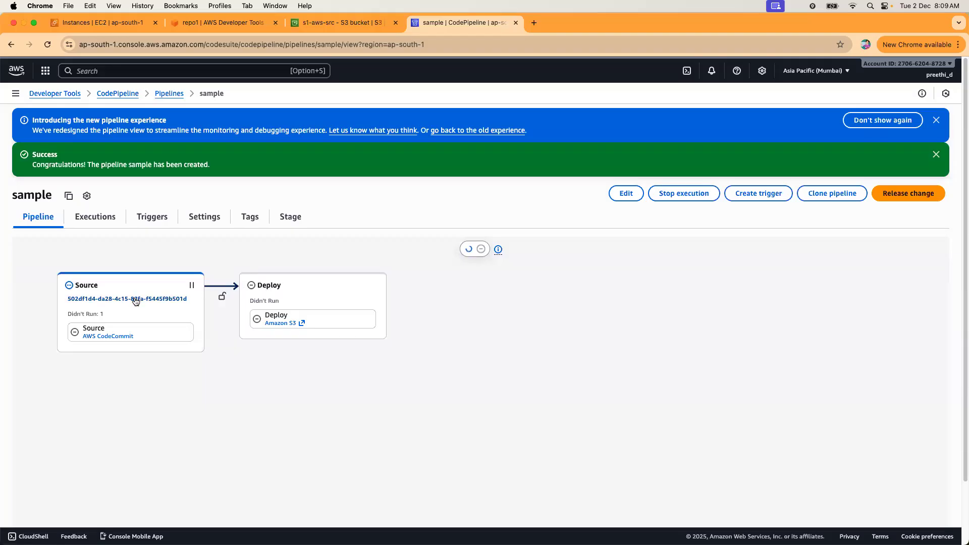
Refresh the empty s1-aws-src bucket, read the Deploy stage's AccessDenied error, and return to the bucket.
left_click(329, 29)
left_click(427, 190)
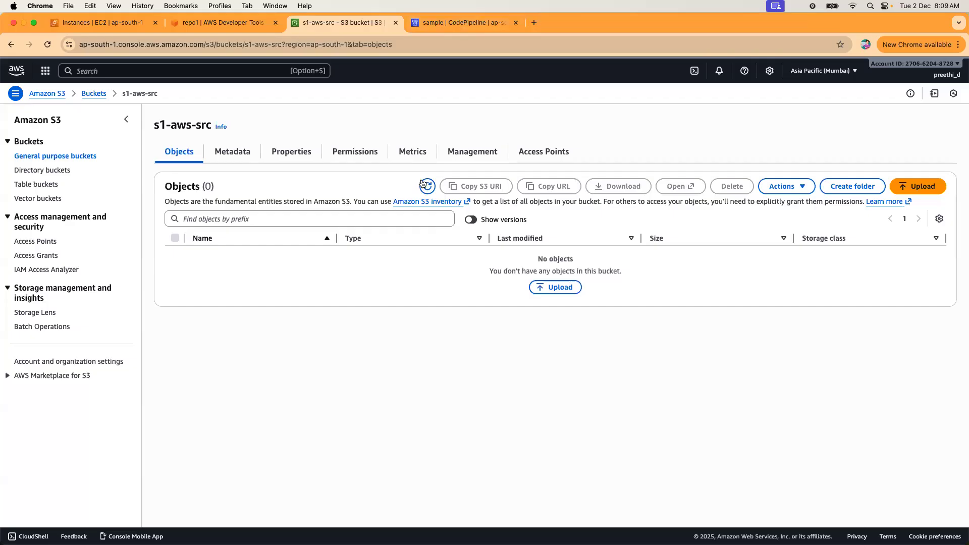
left_click(417, 22)
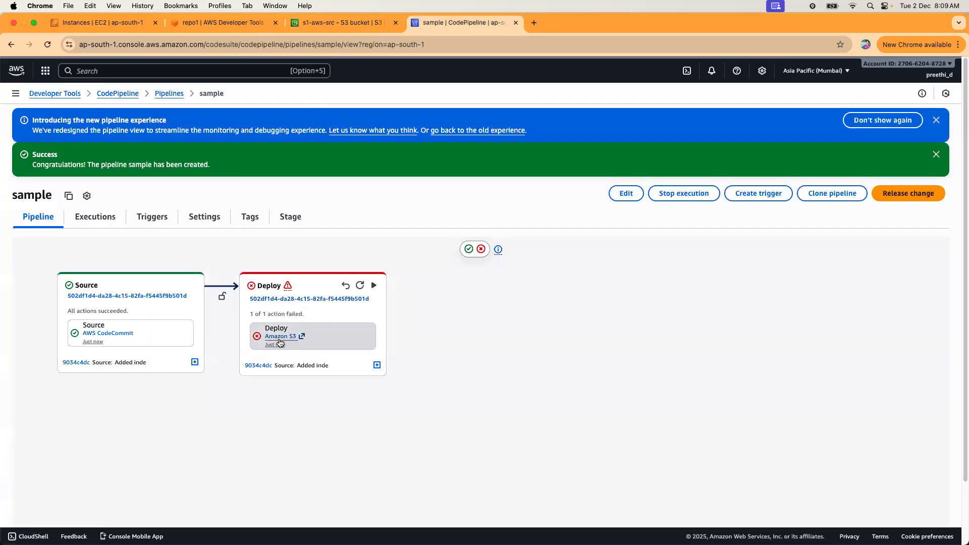
left_click(301, 300)
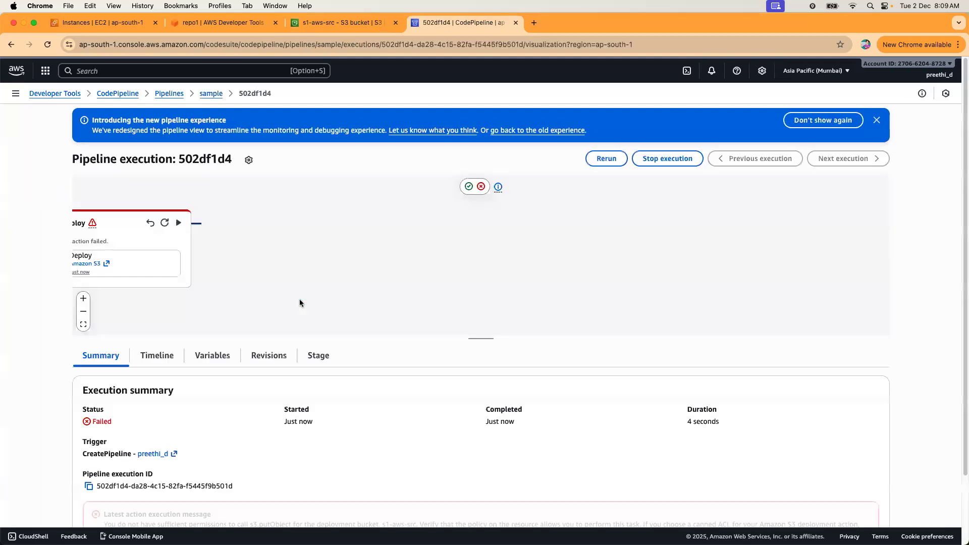
scroll(281, 376, "down", 3)
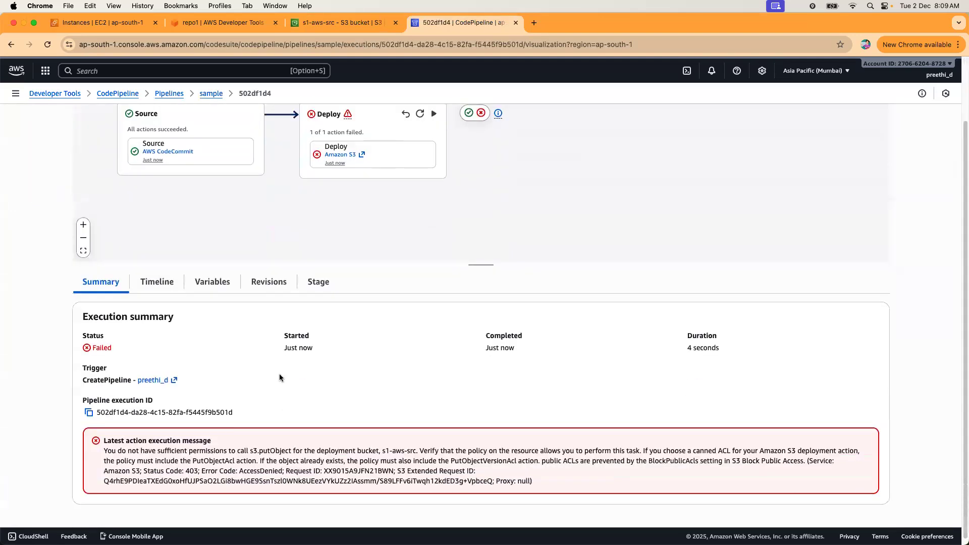
left_click_drag(140, 445, 228, 445)
left_click_drag(316, 449, 566, 483)
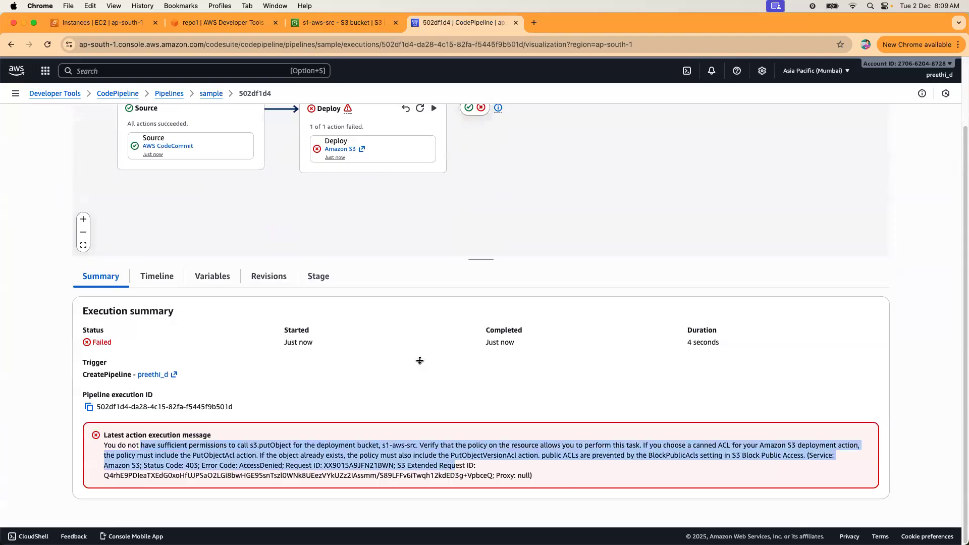
left_click_drag(420, 360, 358, 39)
left_click(355, 25)
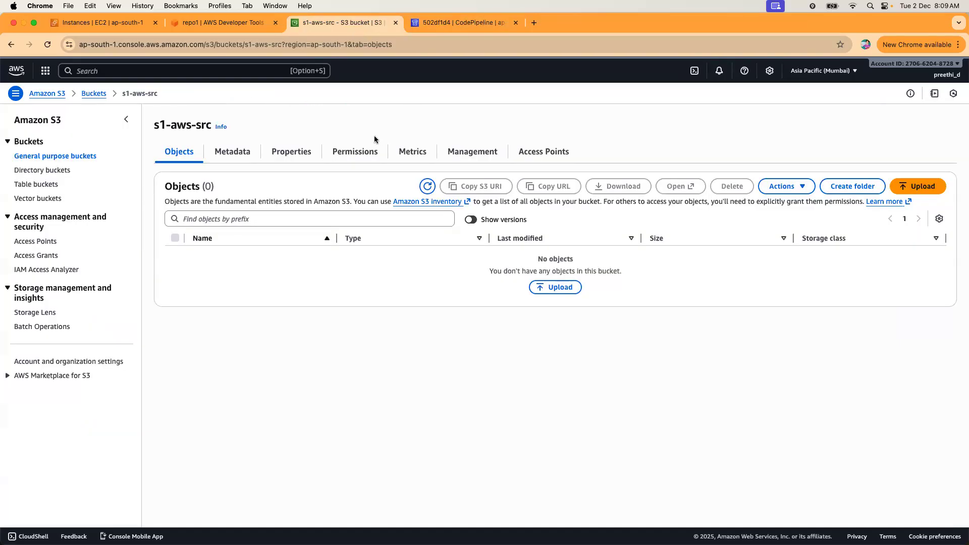
Turn off Block all public access on s1-aws-src, typing 'confirm' to approve.
left_click(347, 156)
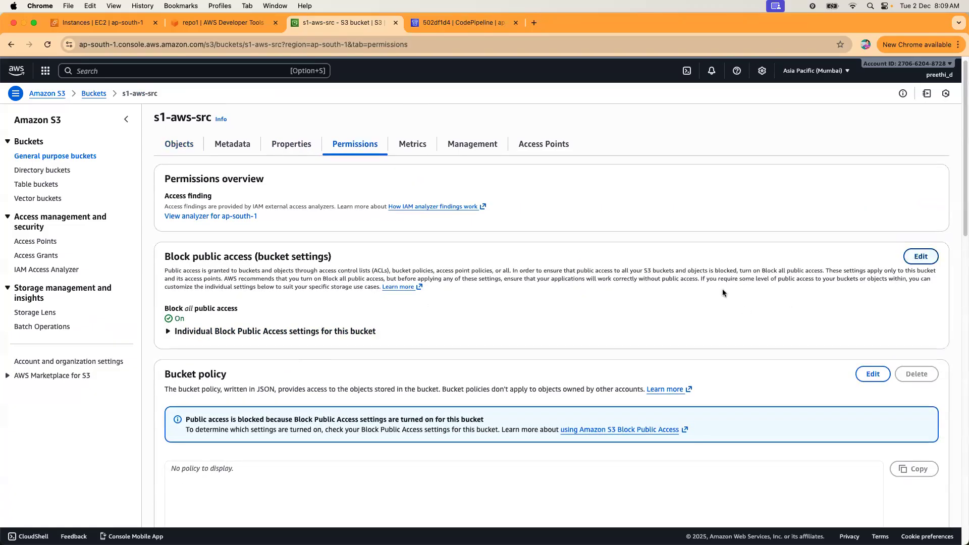
left_click(921, 257)
left_click(169, 203)
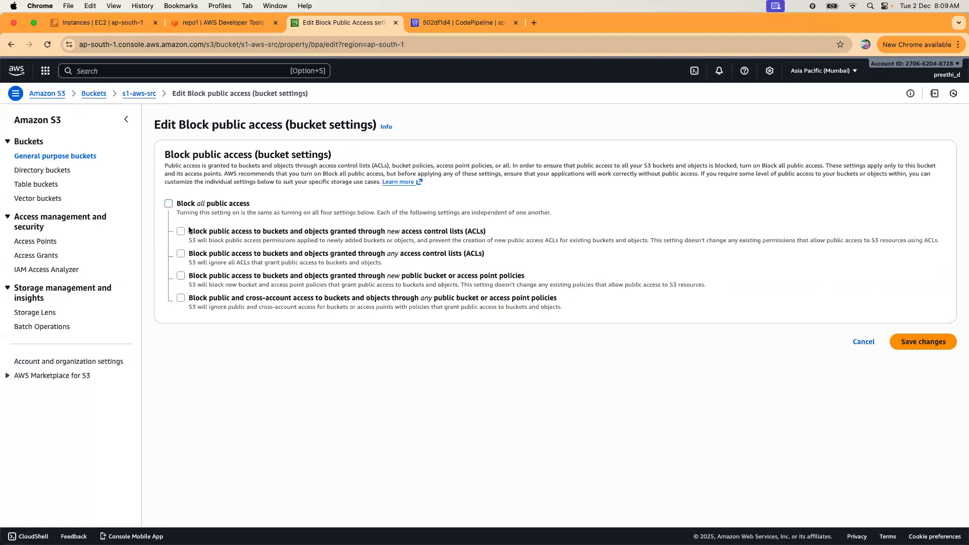
left_click(903, 346)
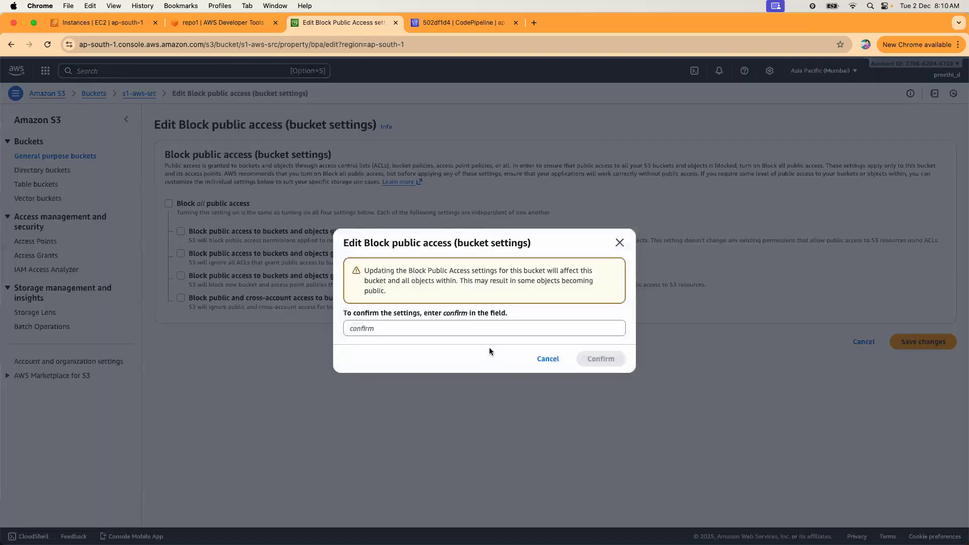
left_click(484, 329)
type("confirm")
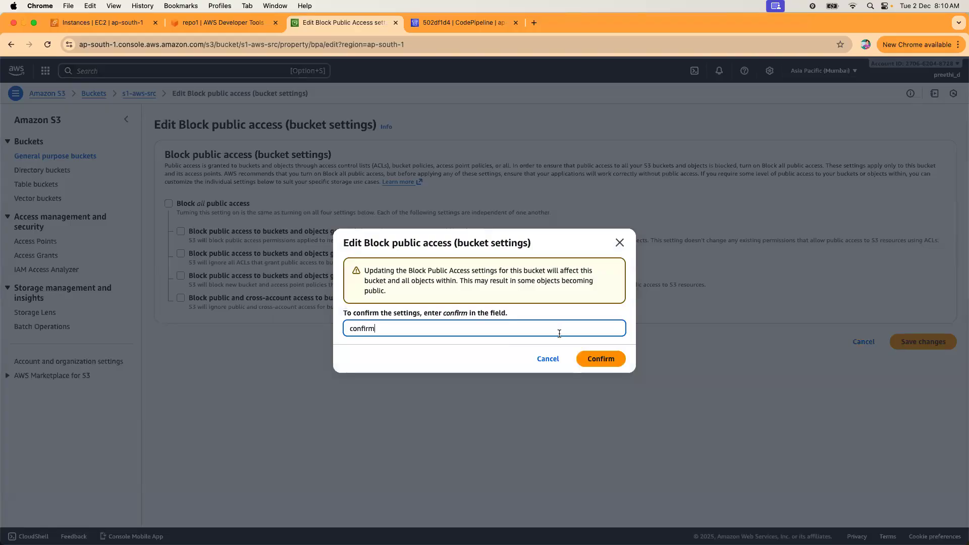
left_click(617, 361)
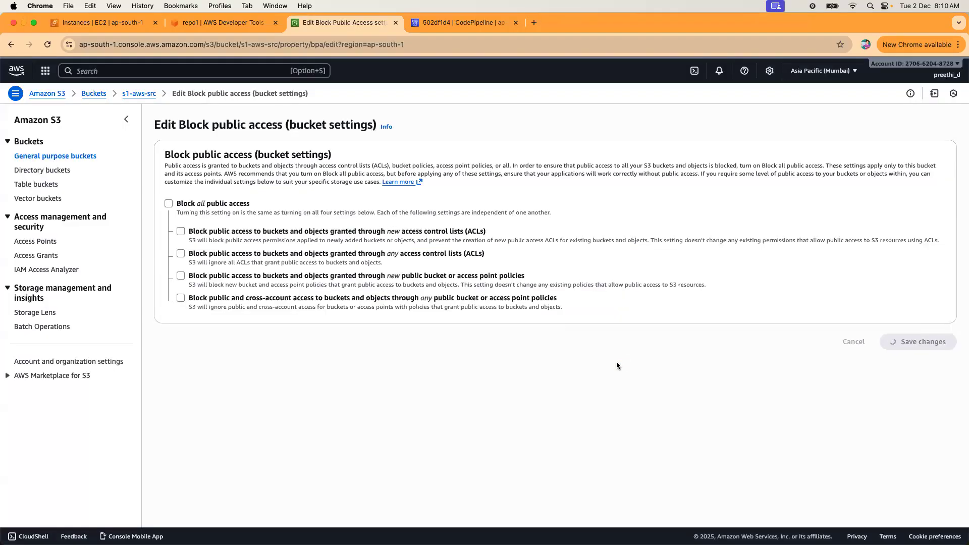
Leave the bucket policy editor unchanged and start editing the bucket's access control list.
scroll(420, 351, "down", 5)
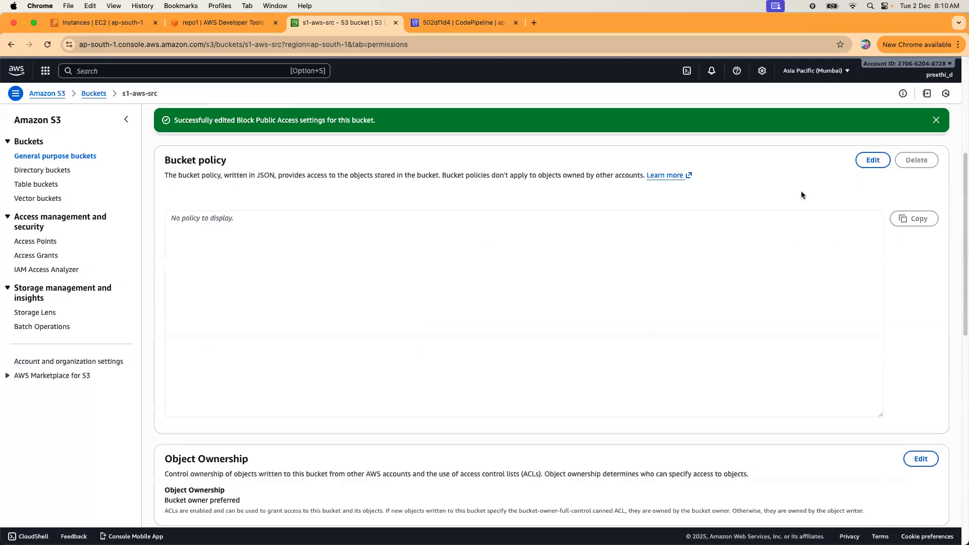
left_click(872, 160)
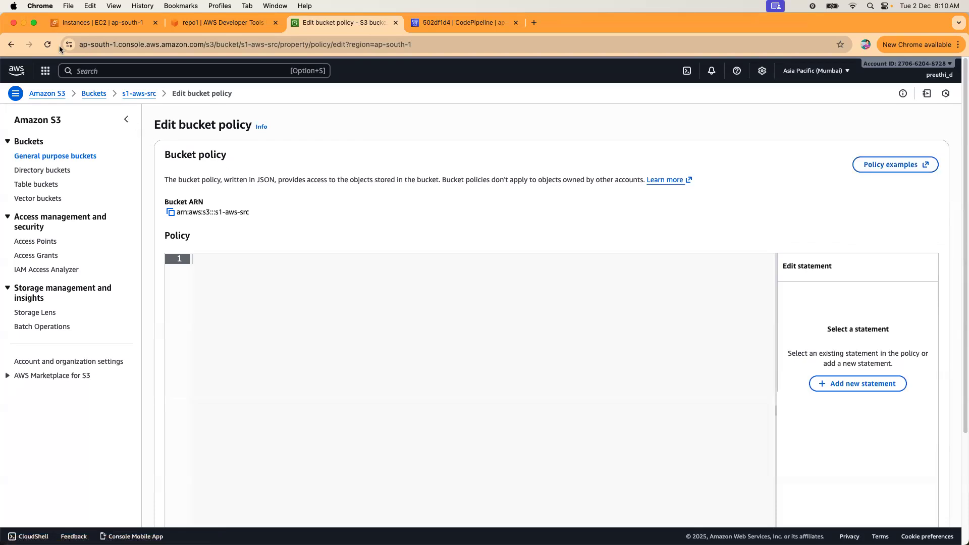
left_click(142, 96)
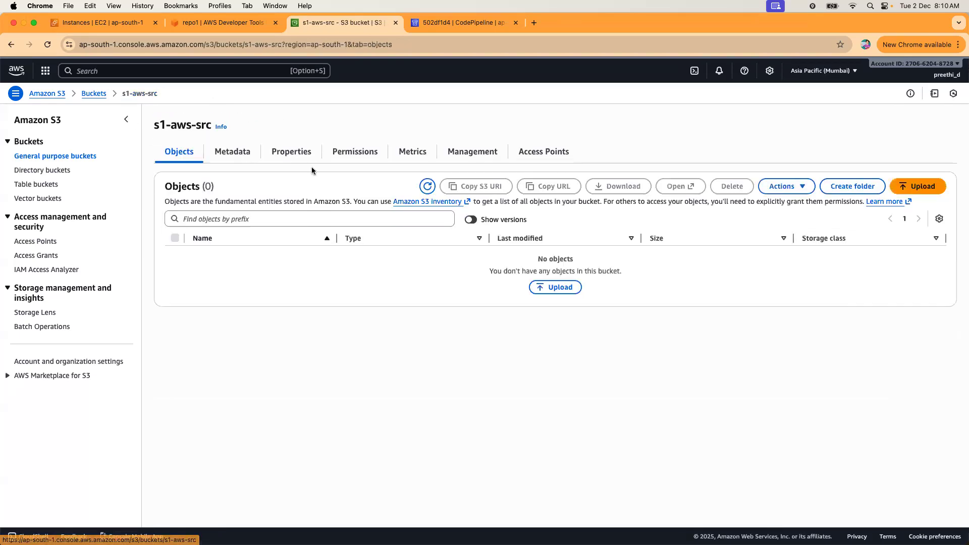
left_click(347, 154)
scroll(468, 380, "down", 5)
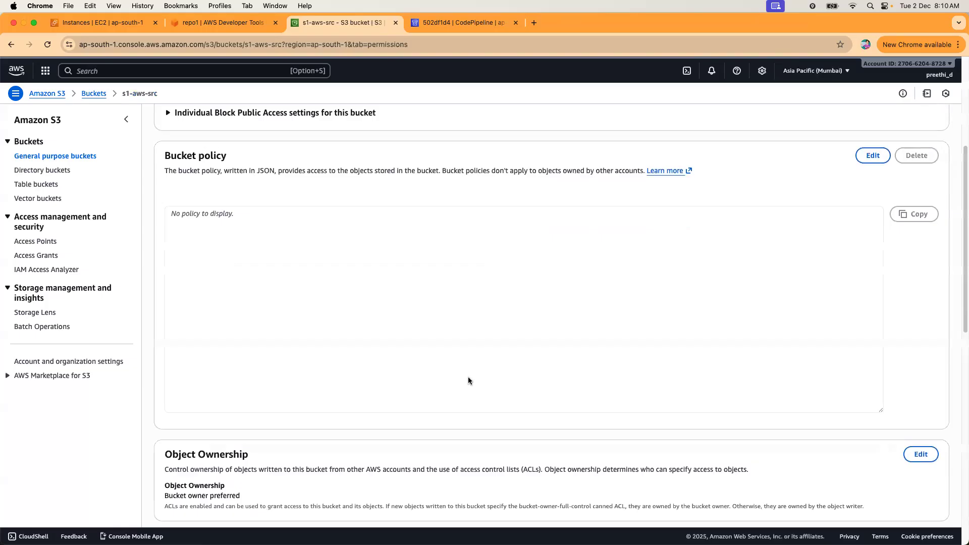
scroll(487, 284, "down", 5)
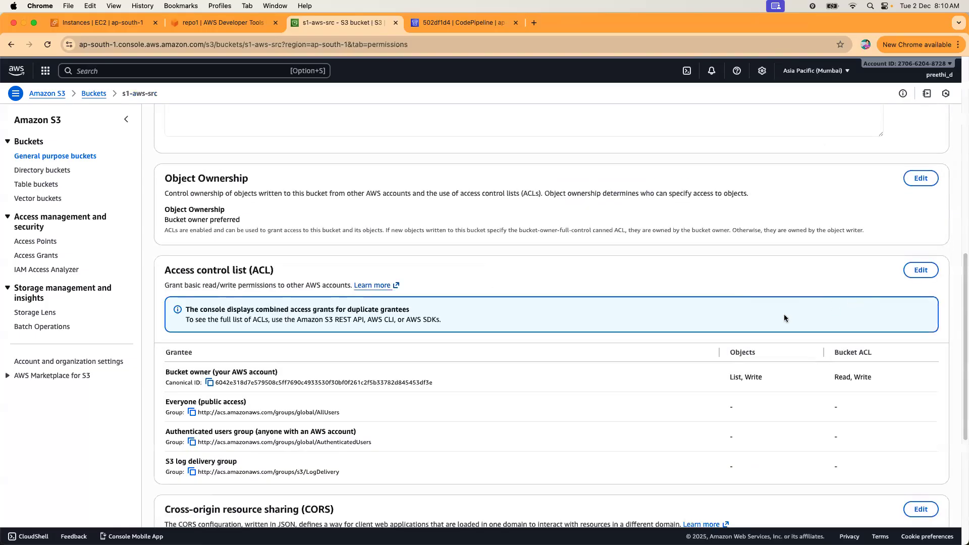
left_click(920, 272)
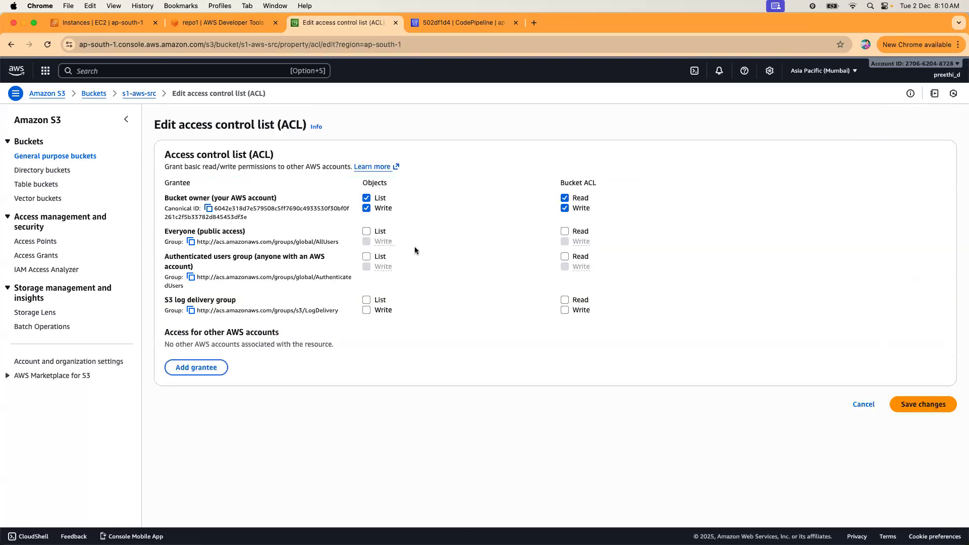
Give Everyone and Authenticated users List objects and Read bucket ACL, acknowledge the warning, and save.
left_click(366, 232)
left_click(566, 232)
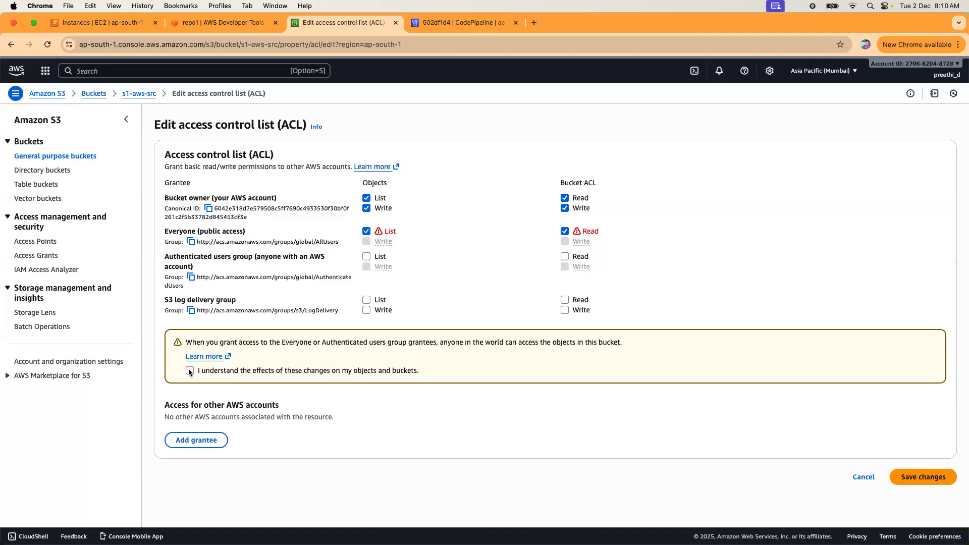
left_click(366, 257)
left_click(565, 257)
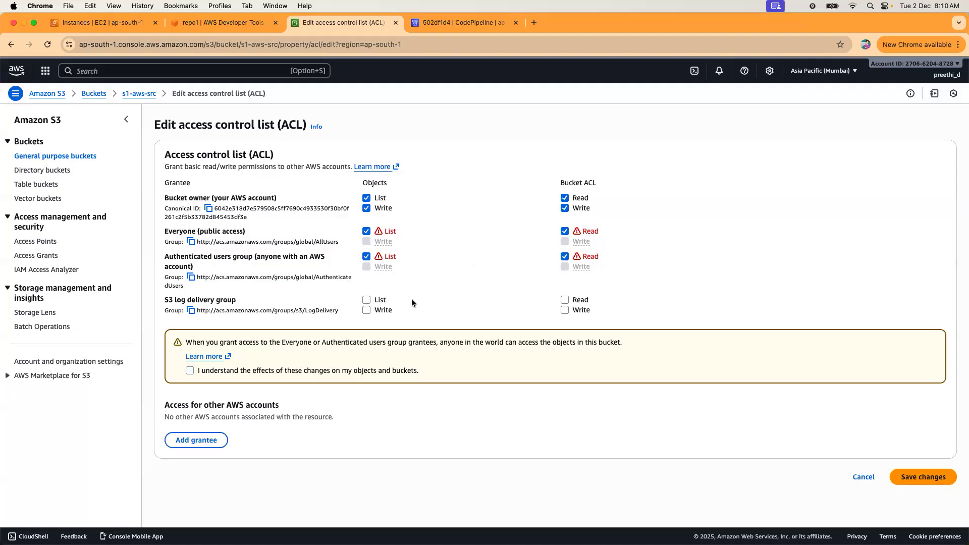
left_click(195, 441)
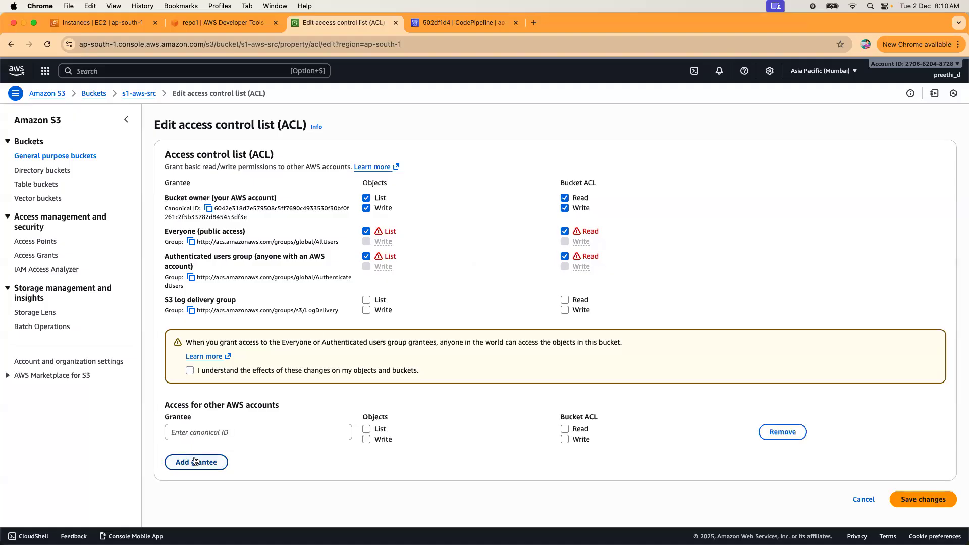
left_click(195, 461)
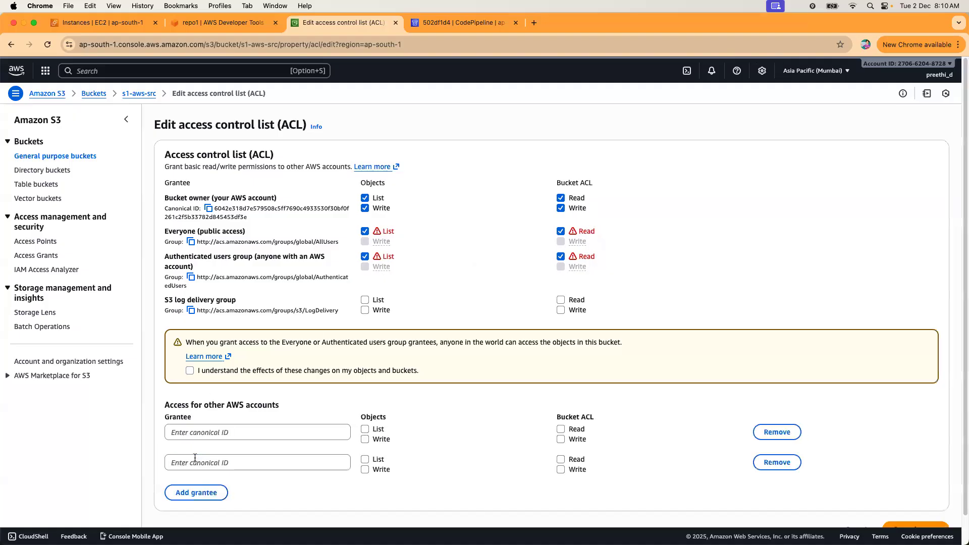
left_click(784, 434)
left_click(784, 434)
left_click(942, 479)
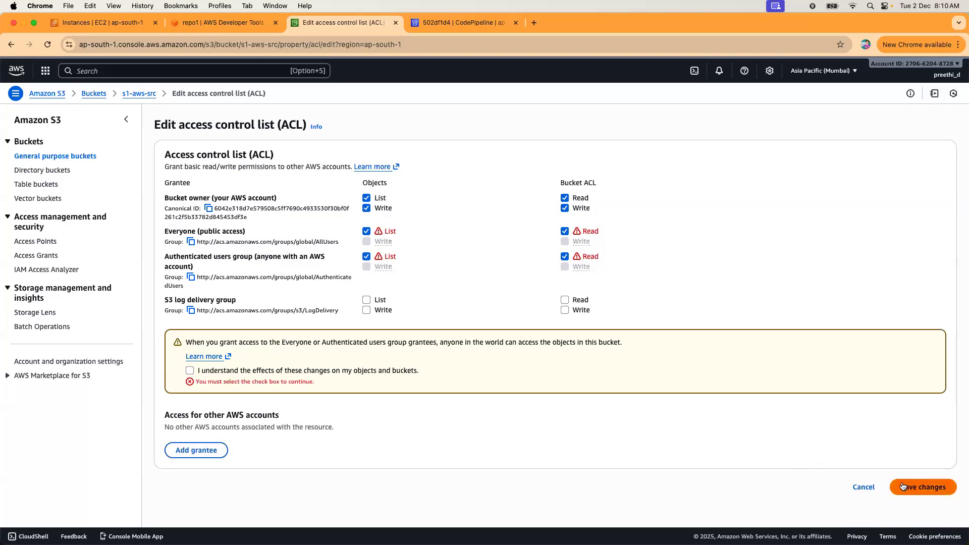
left_click(261, 372)
left_click(924, 484)
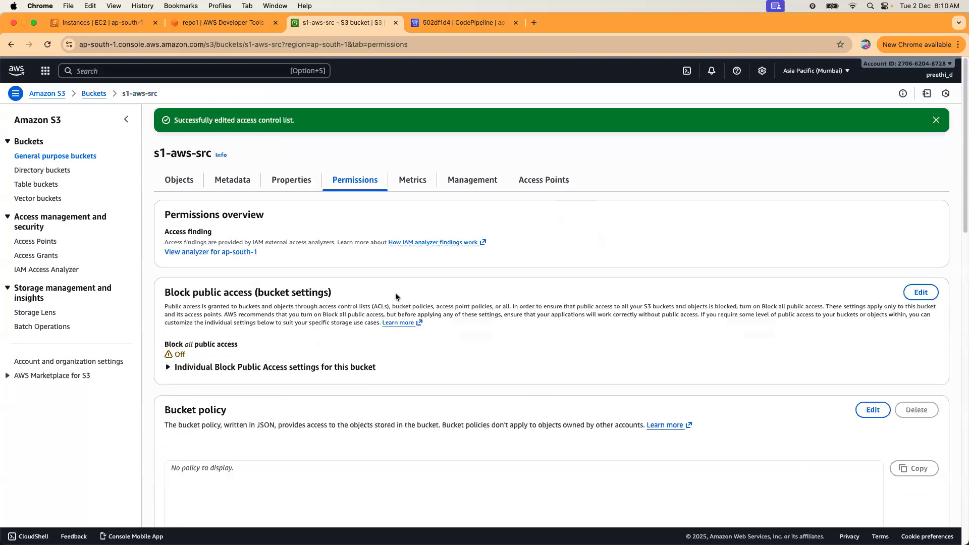
Rerun the sample pipeline by releasing the latest change, then confirm Source and Deploy succeed.
left_click(435, 22)
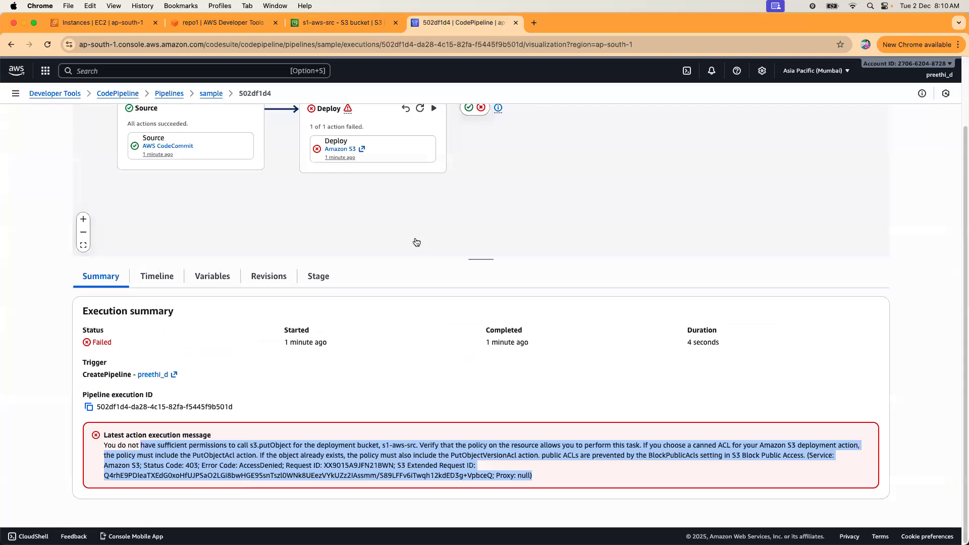
scroll(855, 299, "up", 3)
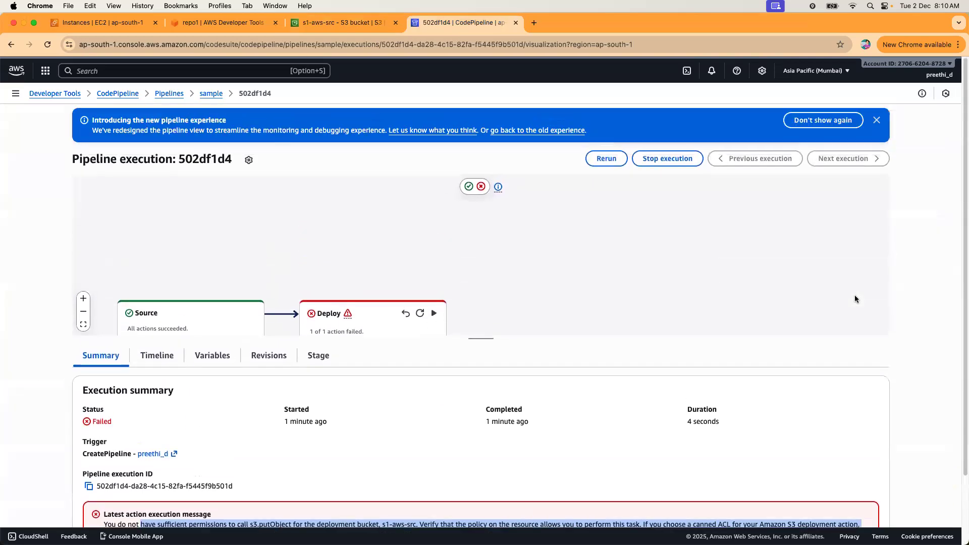
left_click(608, 161)
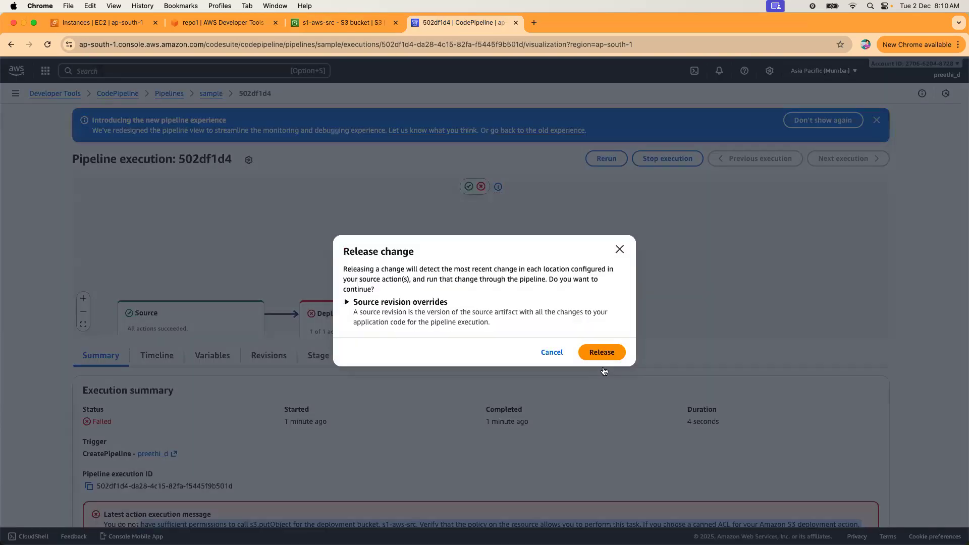
left_click(608, 358)
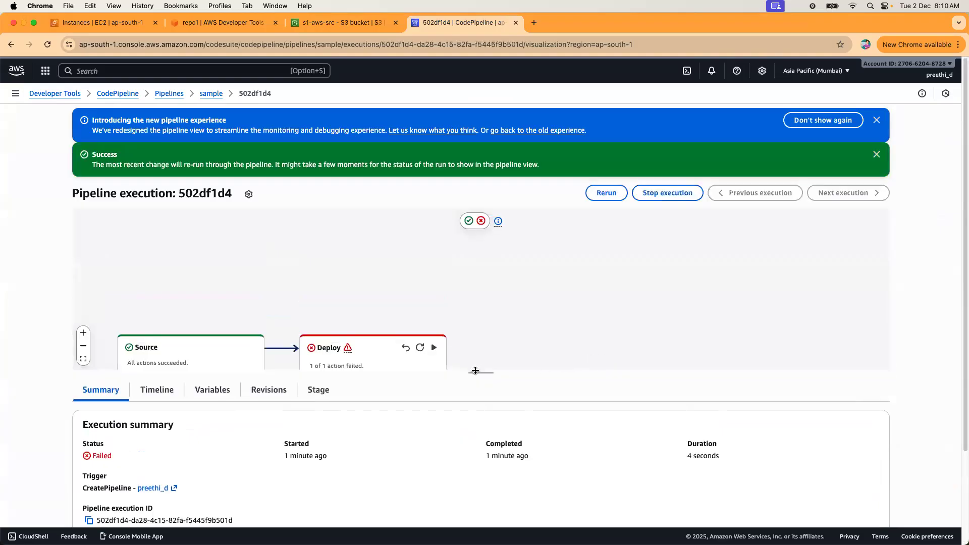
left_click_drag(480, 451, 481, 454)
scroll(525, 353, "down", 4)
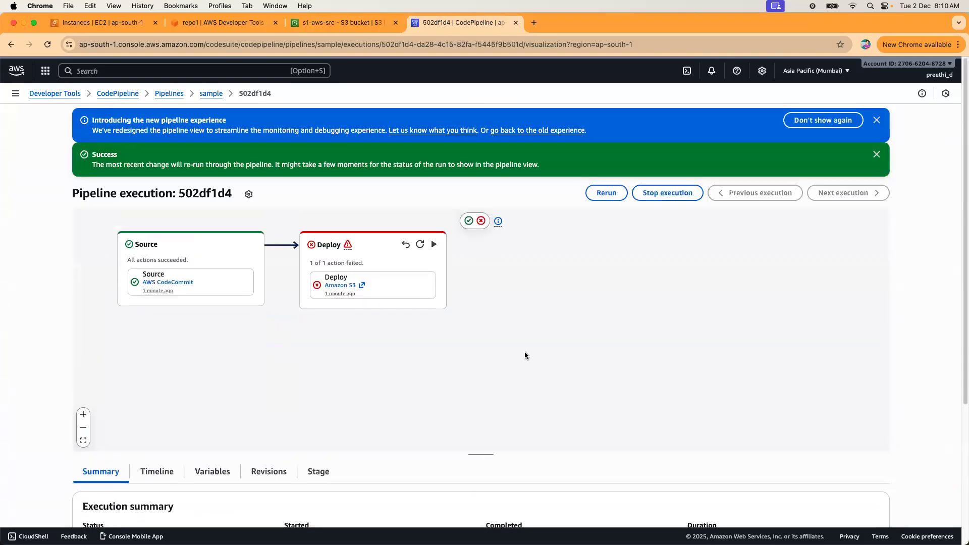
scroll(525, 353, "up", 1)
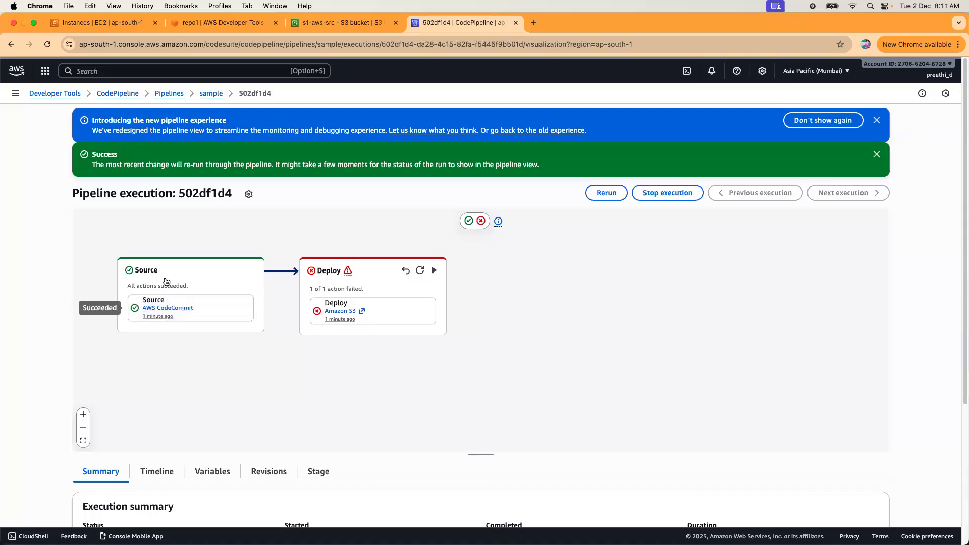
left_click(422, 272)
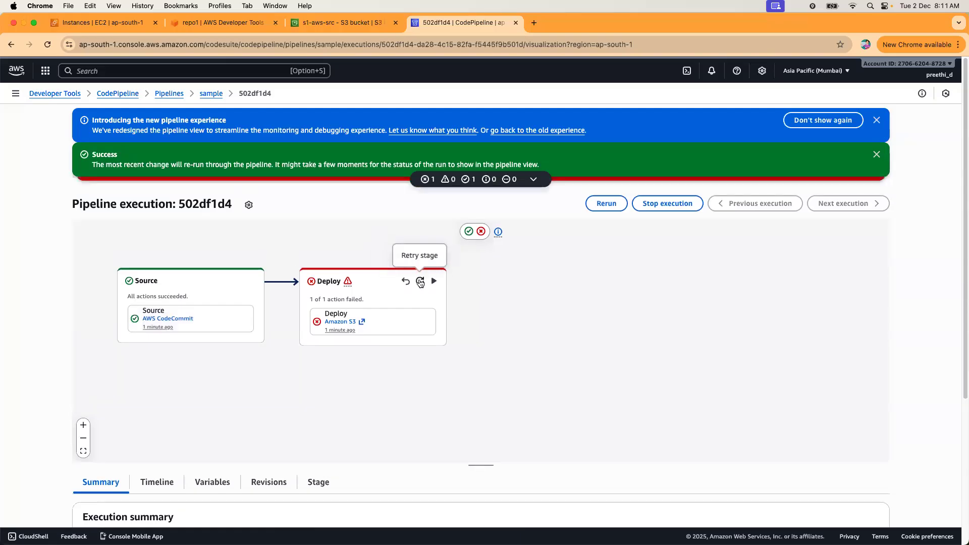
left_click(877, 121)
left_click(876, 121)
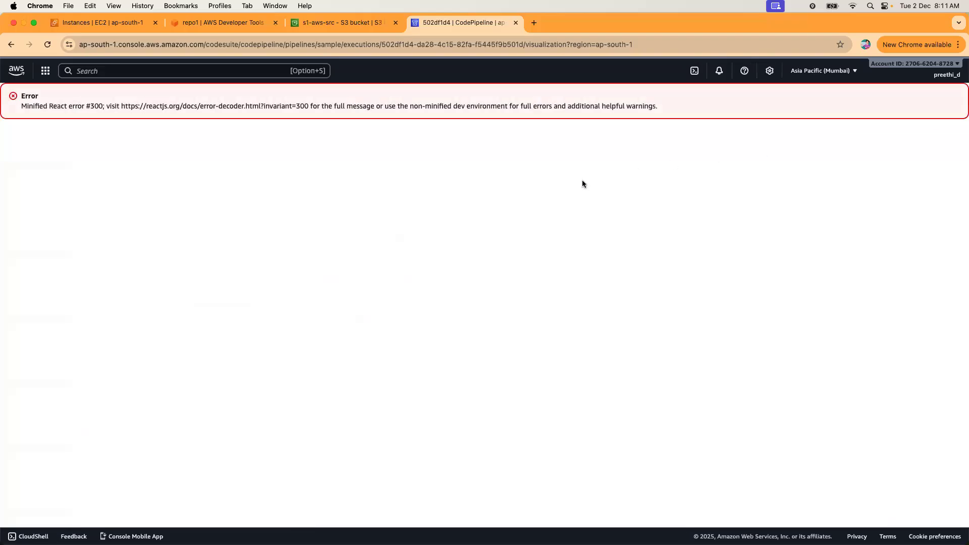
left_click(11, 45)
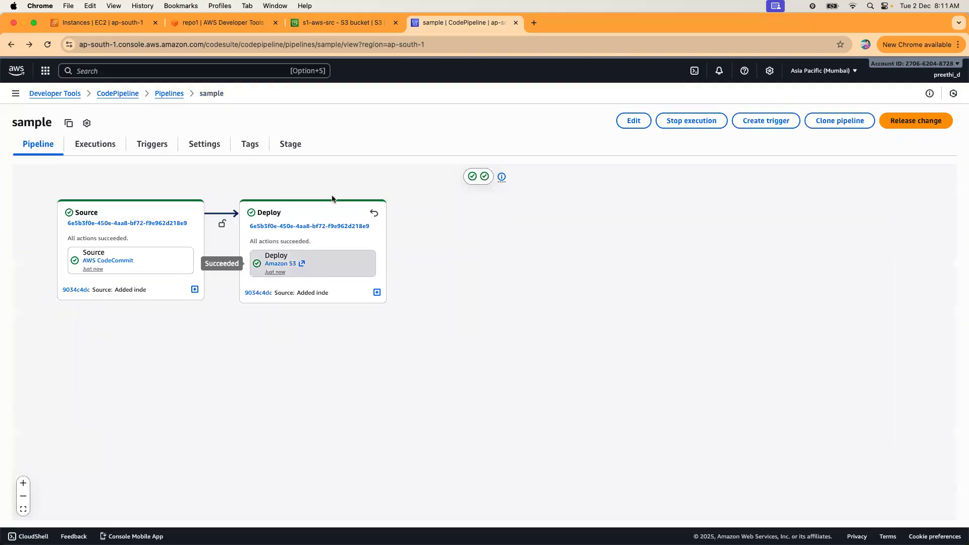
left_click(336, 23)
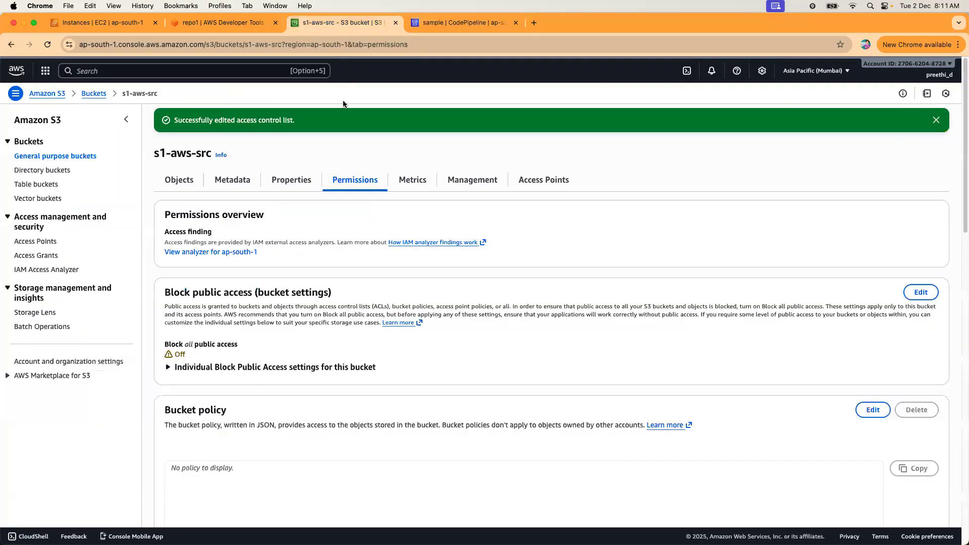
Refresh s1-aws-src's objects to show the deployed index.html, then go to the bucket's Properties.
left_click(187, 179)
left_click(427, 191)
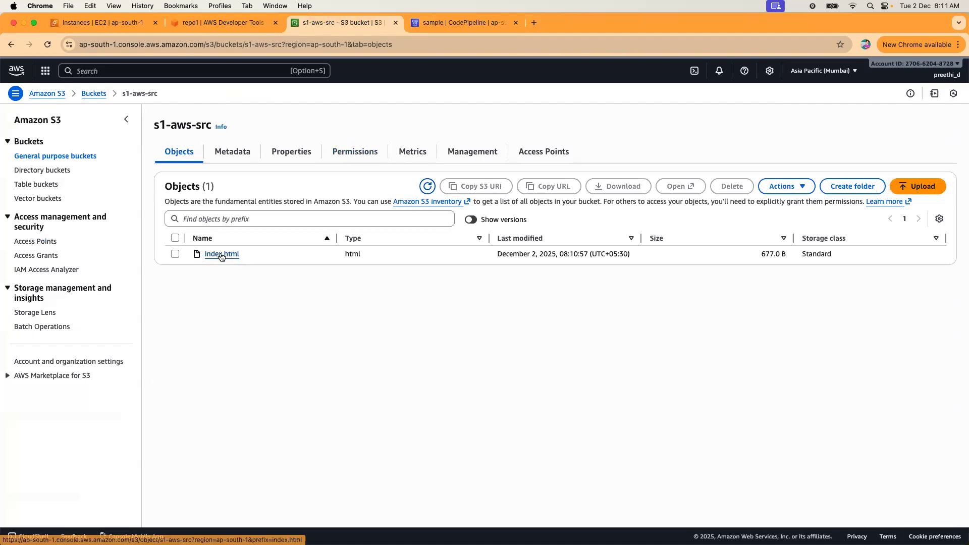
left_click(304, 157)
scroll(355, 331, "down", 20)
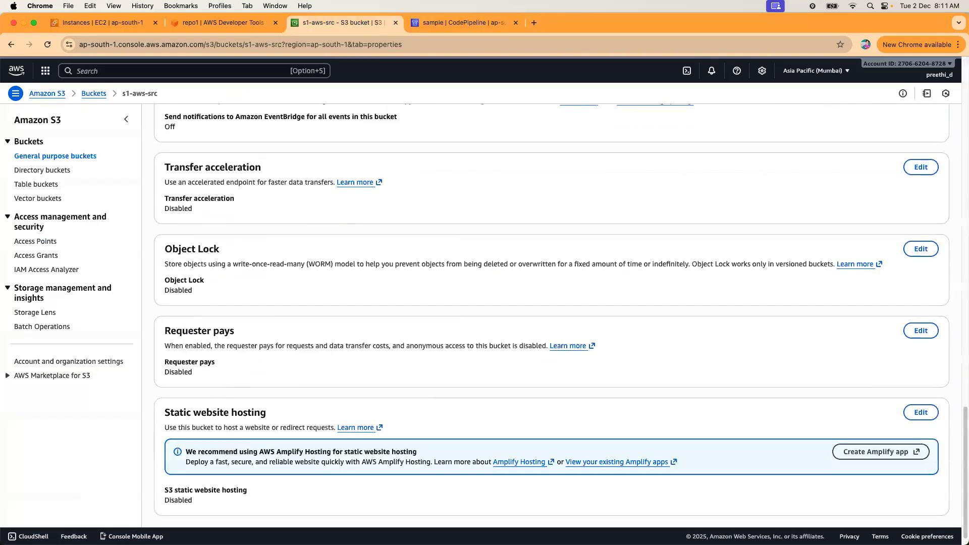
scroll(323, 445, "down", 1)
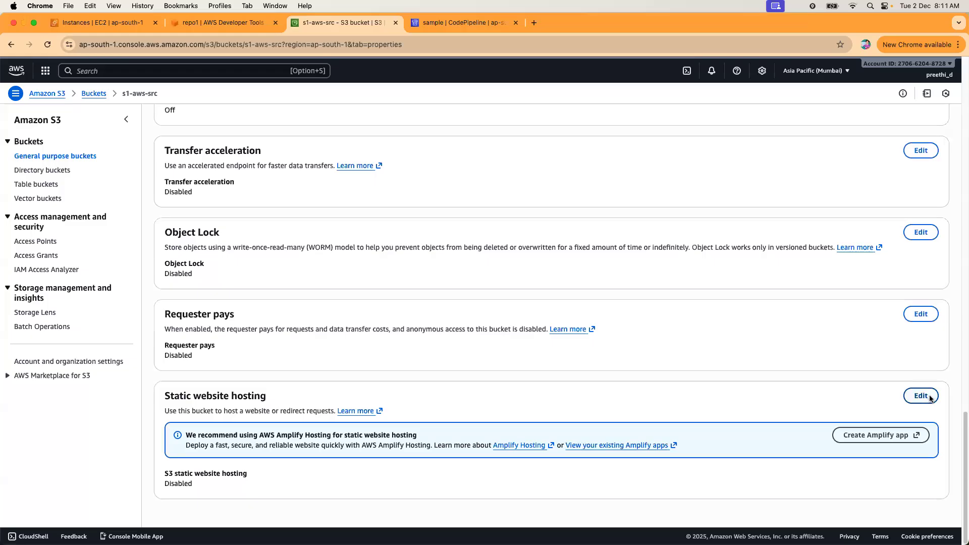
Enable static website hosting with index.html as the index document, then open the website endpoint.
left_click(921, 397)
left_click(233, 213)
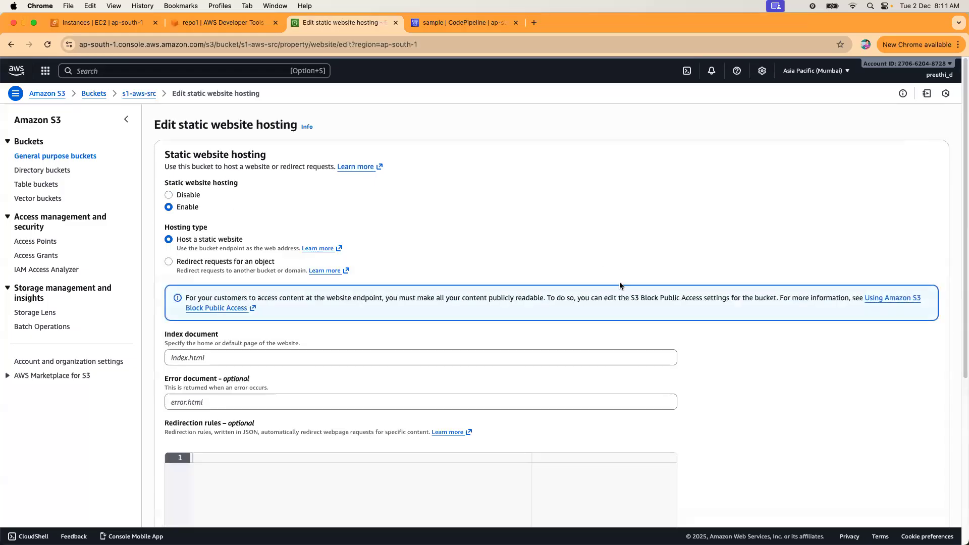
scroll(491, 364, "down", 5)
scroll(304, 216, "up", 3)
left_click(274, 252)
type("index.html")
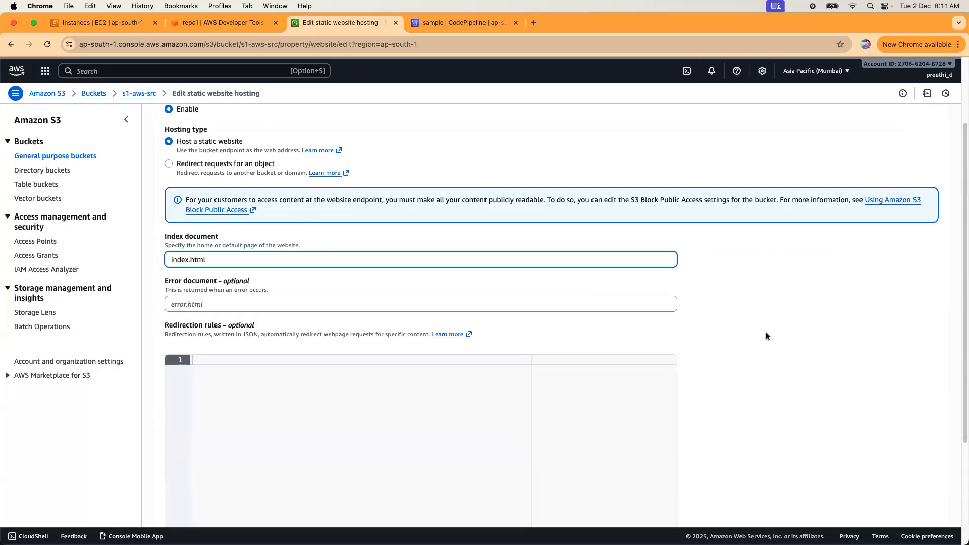
scroll(772, 341, "down", 3)
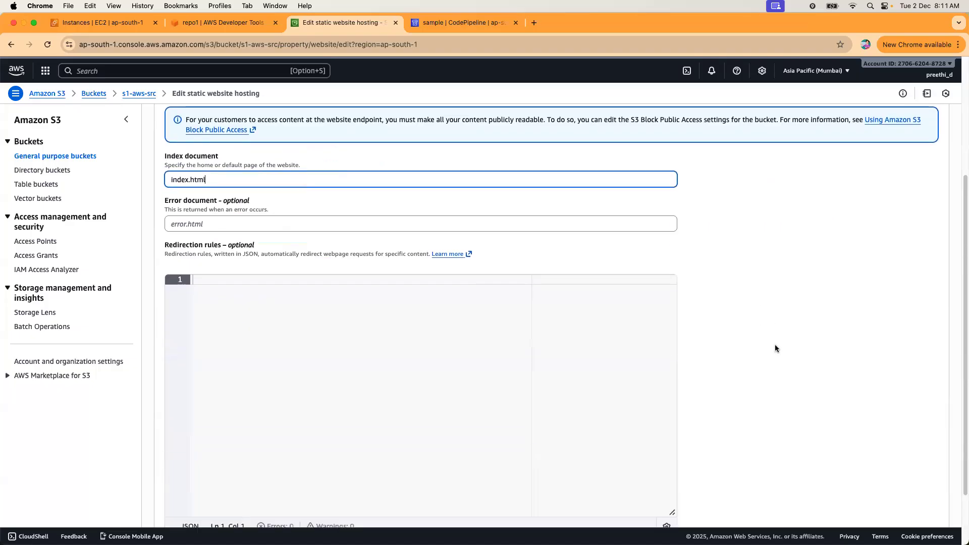
left_click(884, 495)
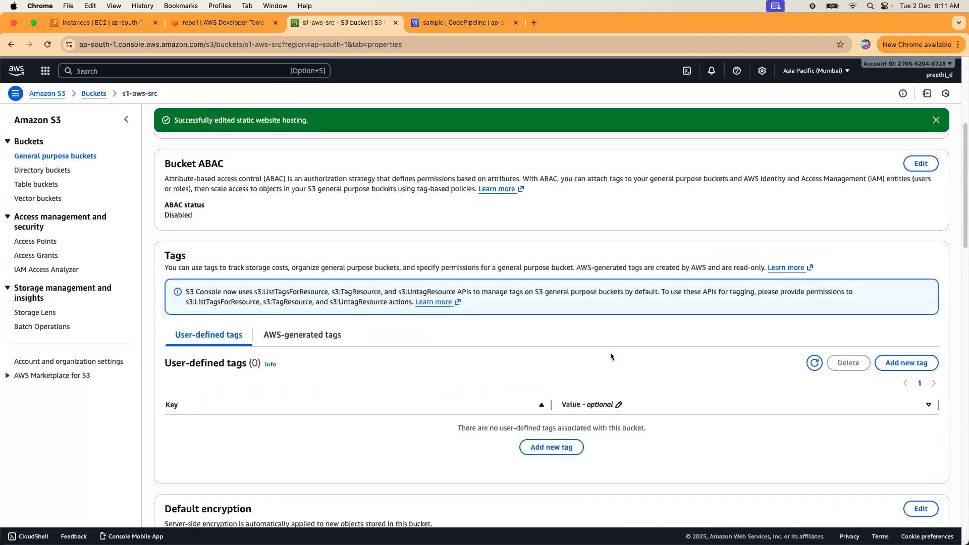
scroll(559, 350, "down", 10)
scroll(559, 349, "down", 15)
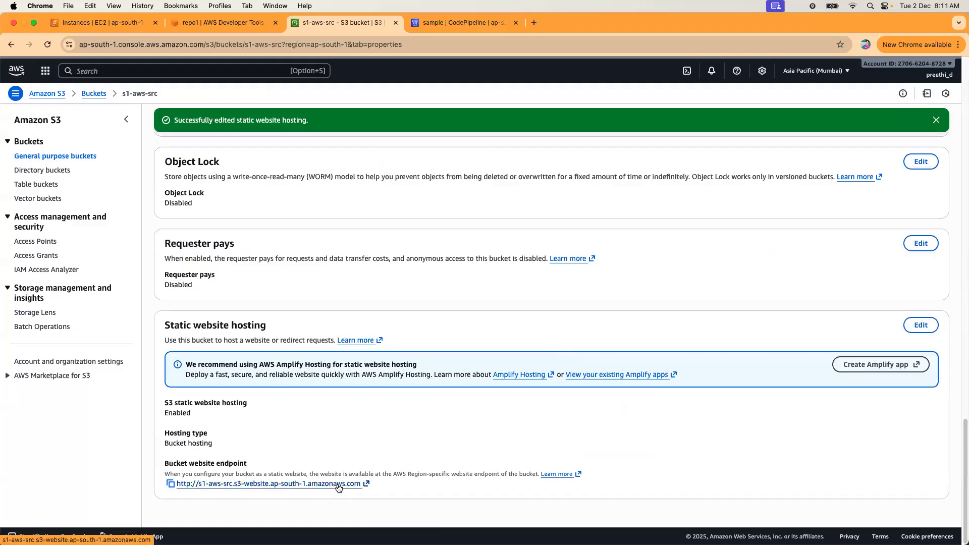
left_click(338, 483)
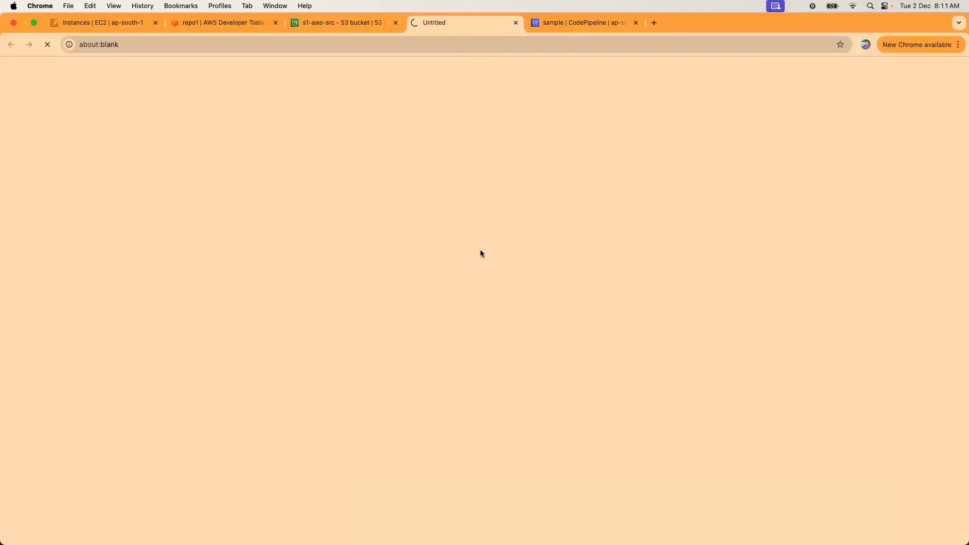
Open the bucket website endpoint in a new tab, then return to s1-aws-src's Objects list.
key("super+w")
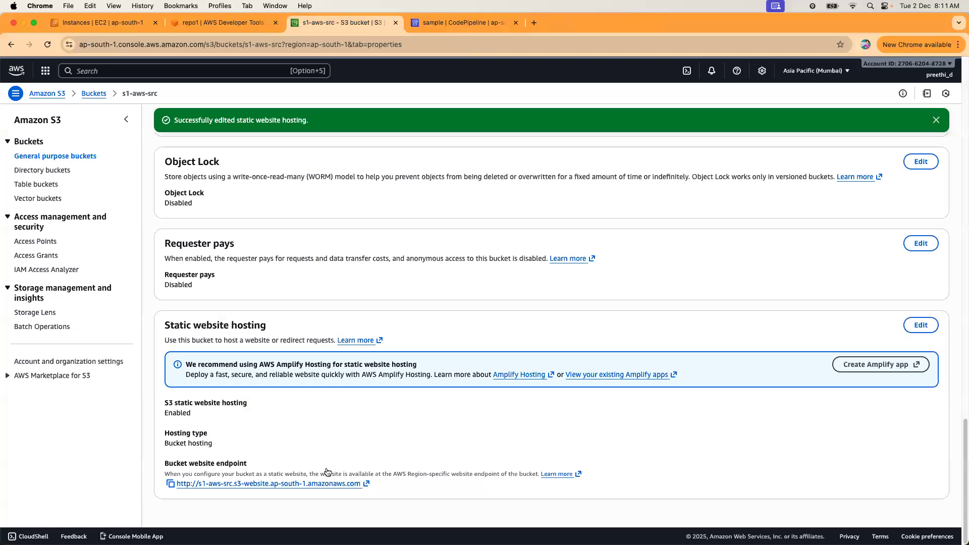
right_click(319, 484)
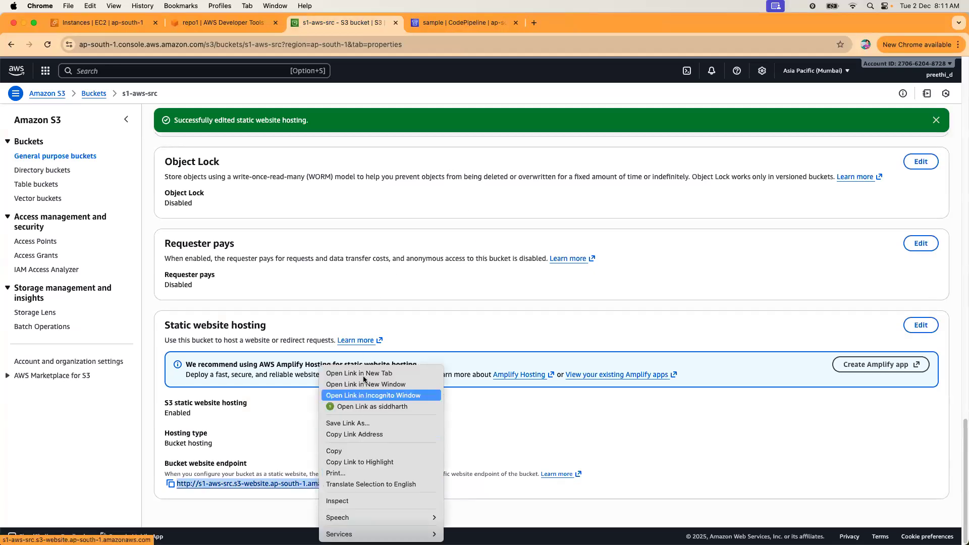
left_click(366, 379)
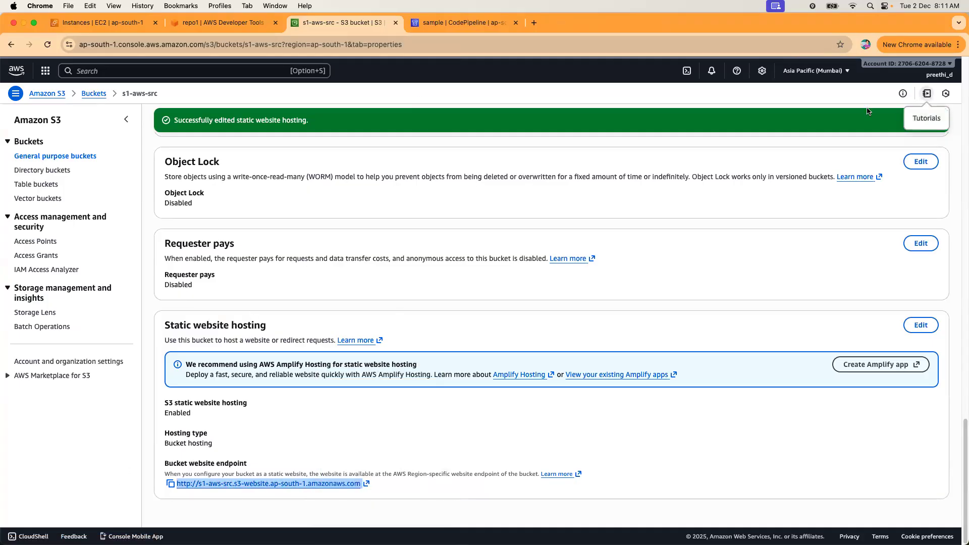
left_click(686, 451)
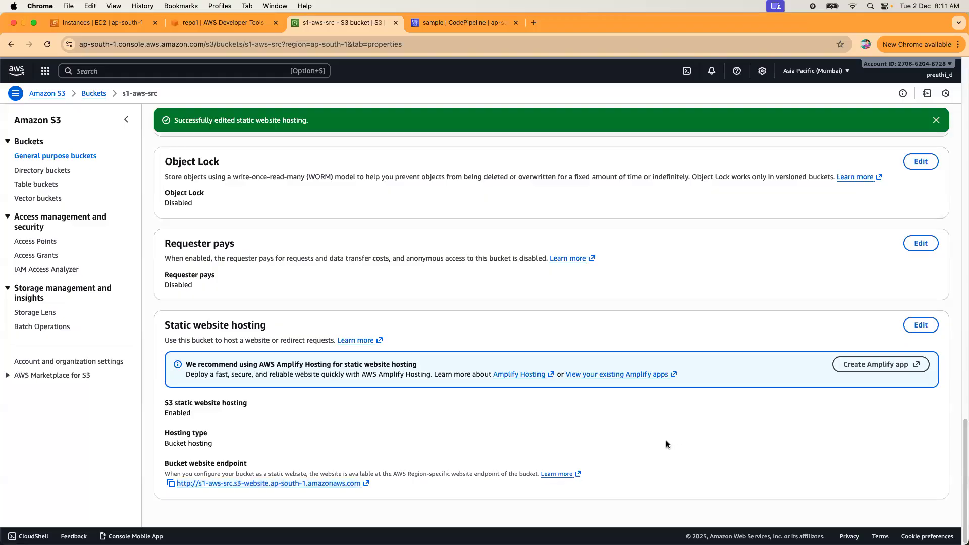
scroll(666, 440, "up", 20)
scroll(652, 460, "down", 20)
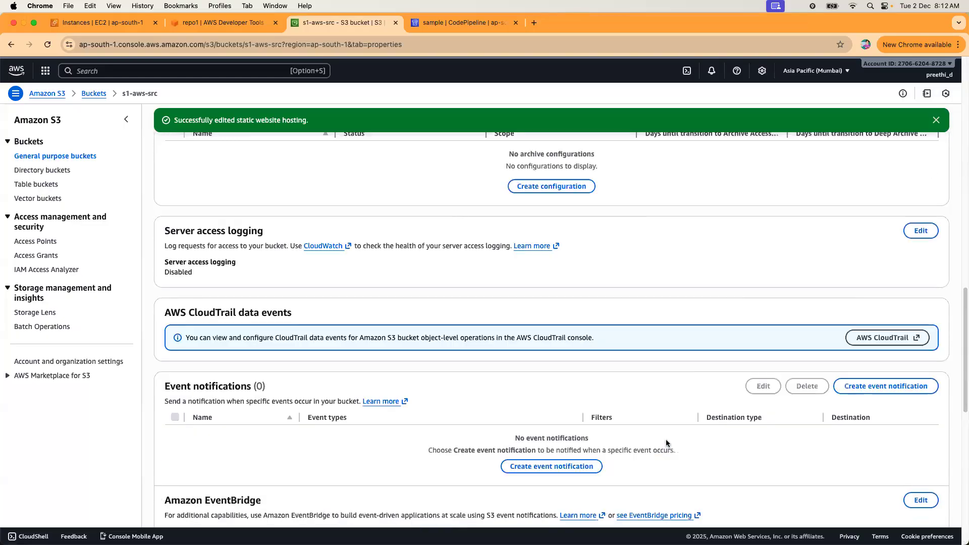
scroll(639, 476, "up", 12)
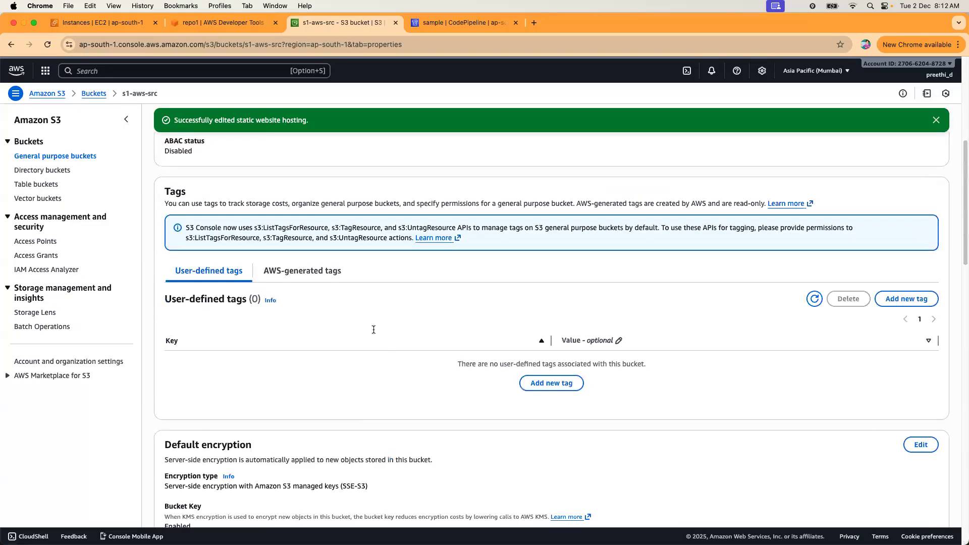
scroll(443, 226, "up", 6)
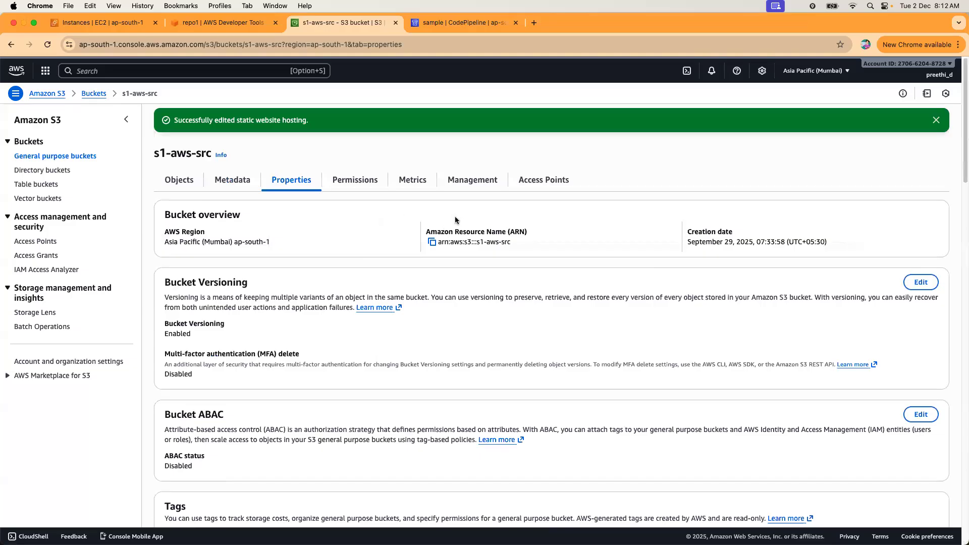
left_click(200, 24)
left_click(344, 25)
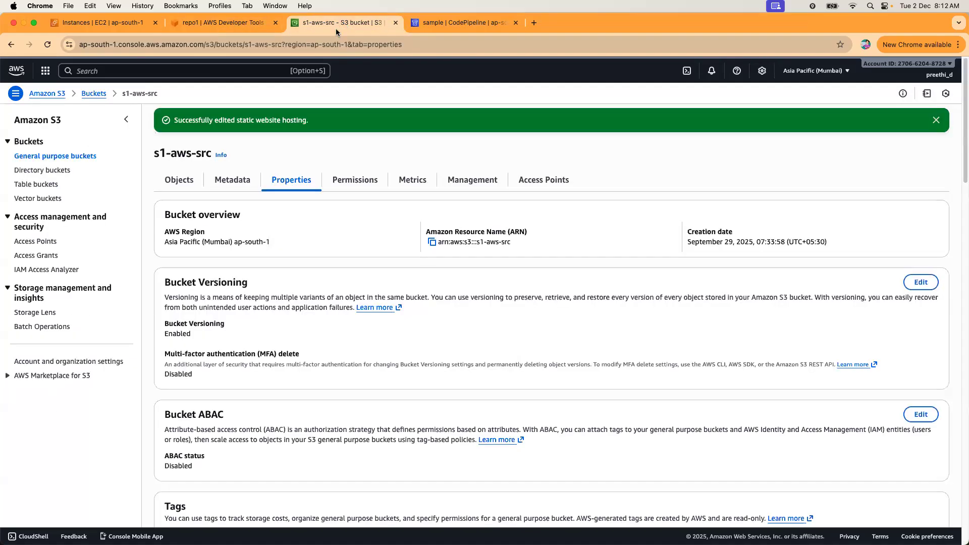
left_click(179, 181)
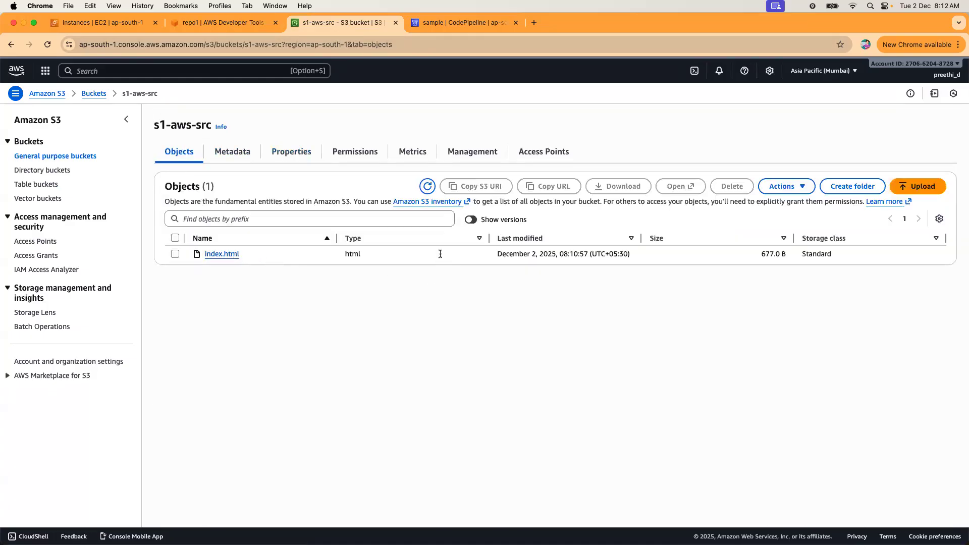
Edit repo1's index.html, appending 'V2' so it reads 'This is from aws V2'.
left_click(216, 24)
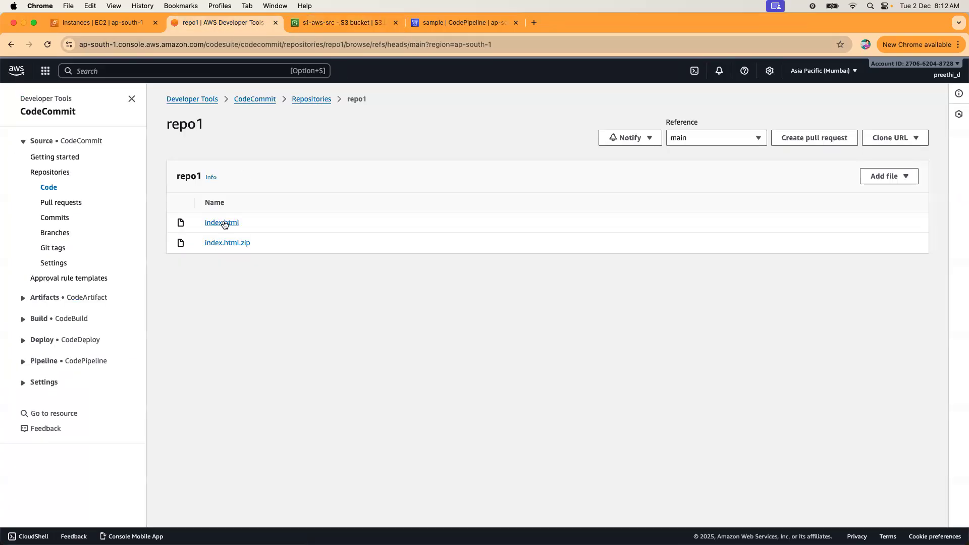
left_click(223, 223)
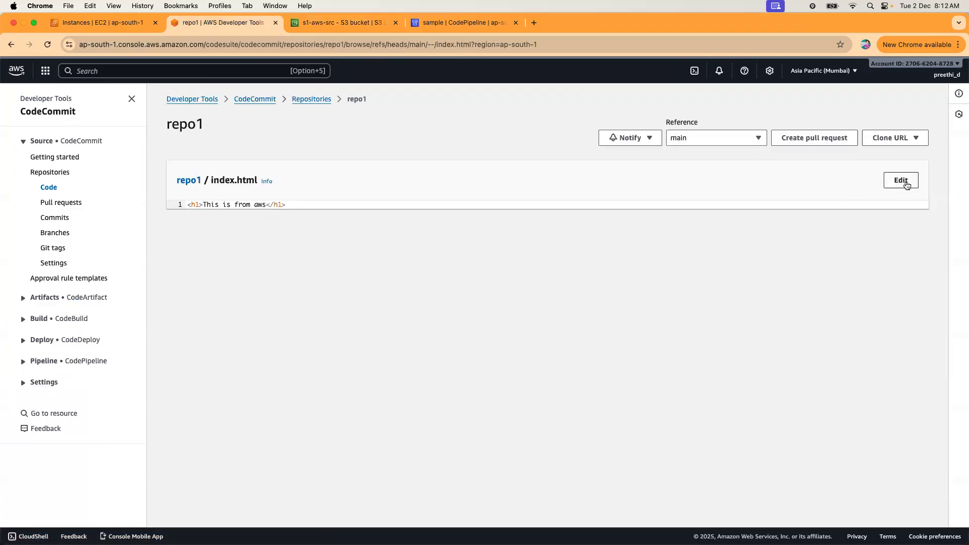
left_click(907, 186)
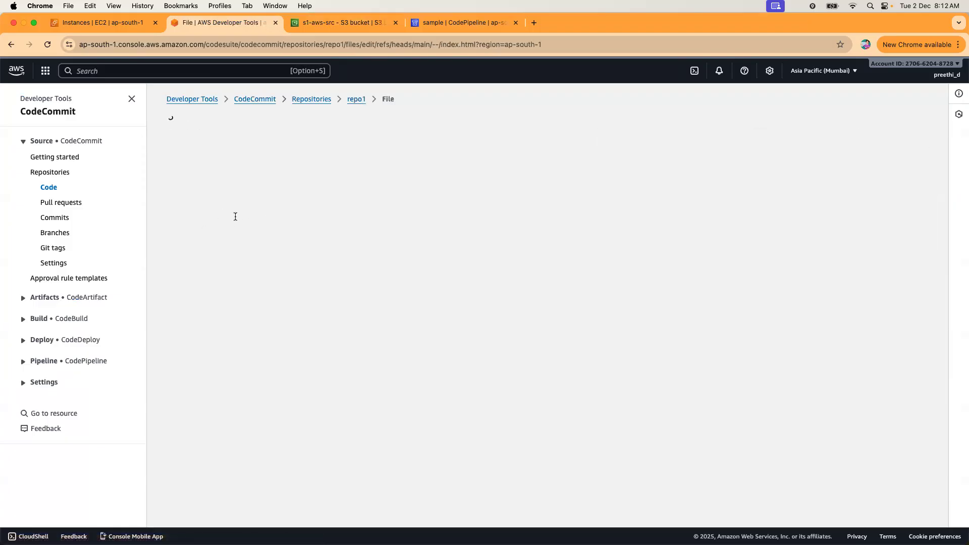
type("V2</h1>")
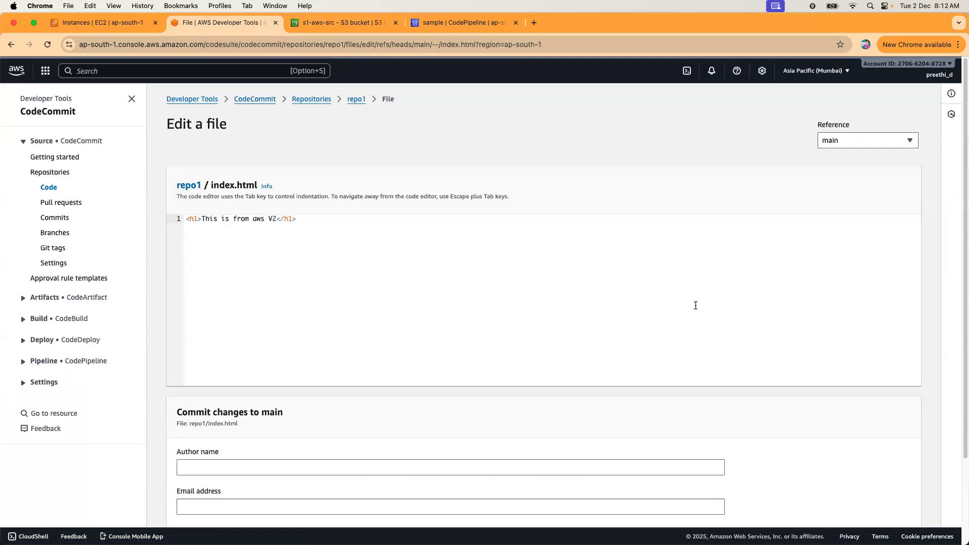
Enter the commit author's name and e-mail, then commit the change to main.
scroll(696, 306, "down", 3)
left_click(458, 363)
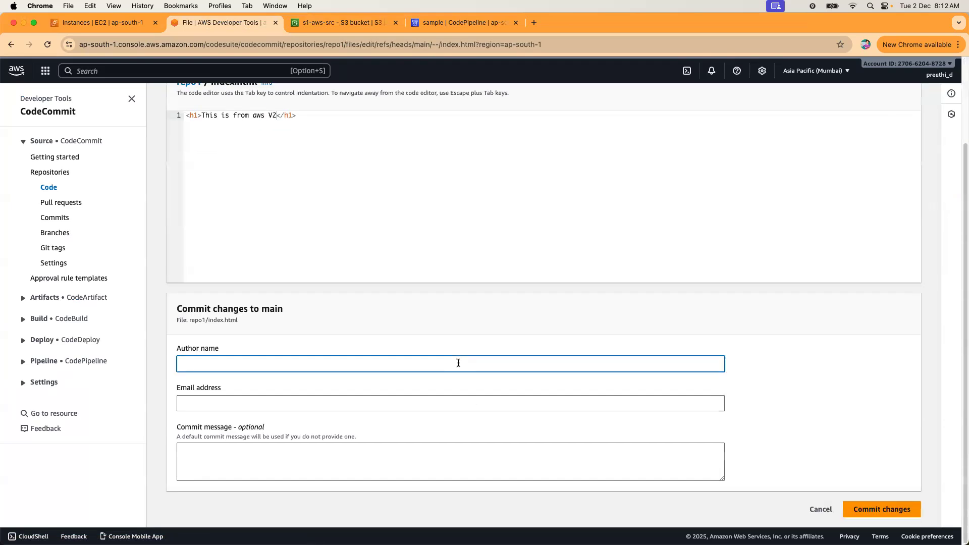
type("preethi")
key("Tab")
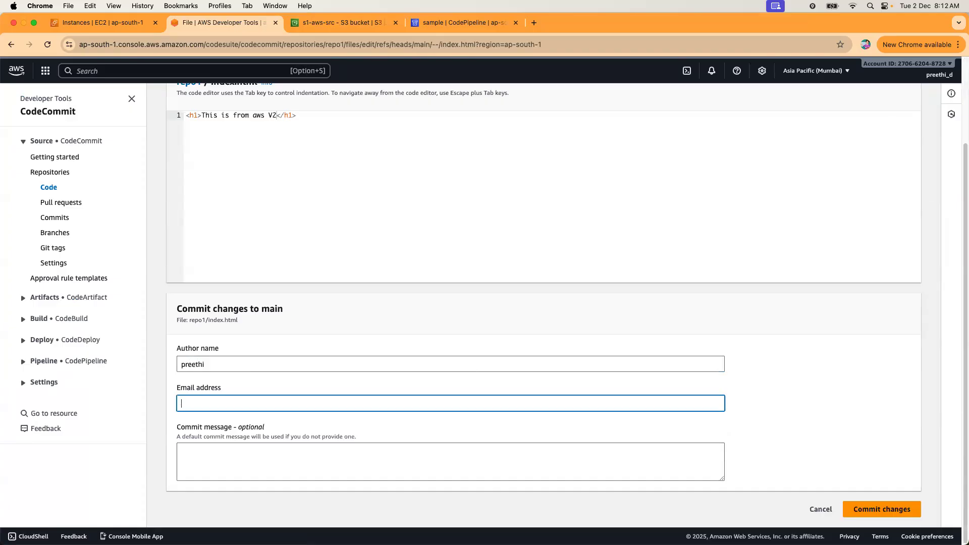
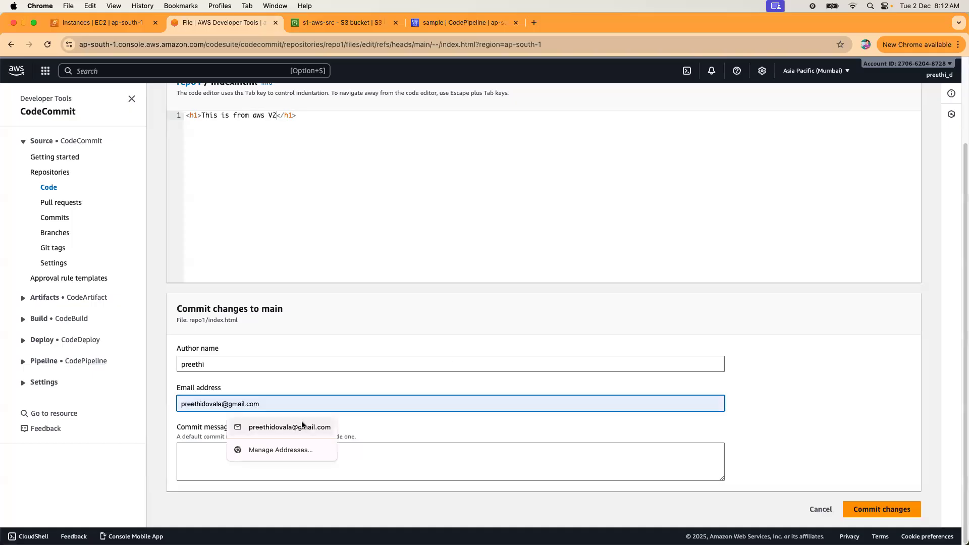
left_click(303, 427)
left_click(869, 511)
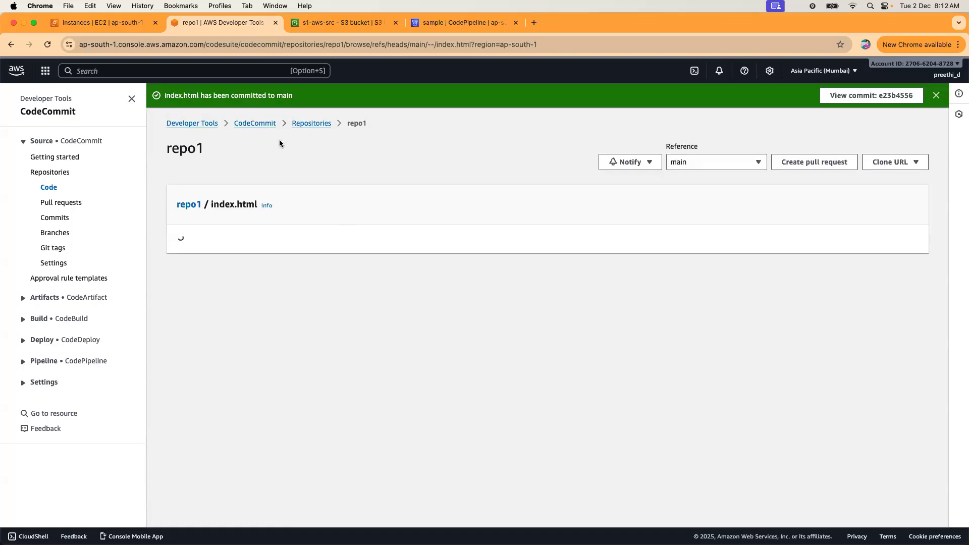
Refresh the sample pipeline until the new run's Source and Deploy stages succeed, then return to s1-aws-src.
left_click(415, 23)
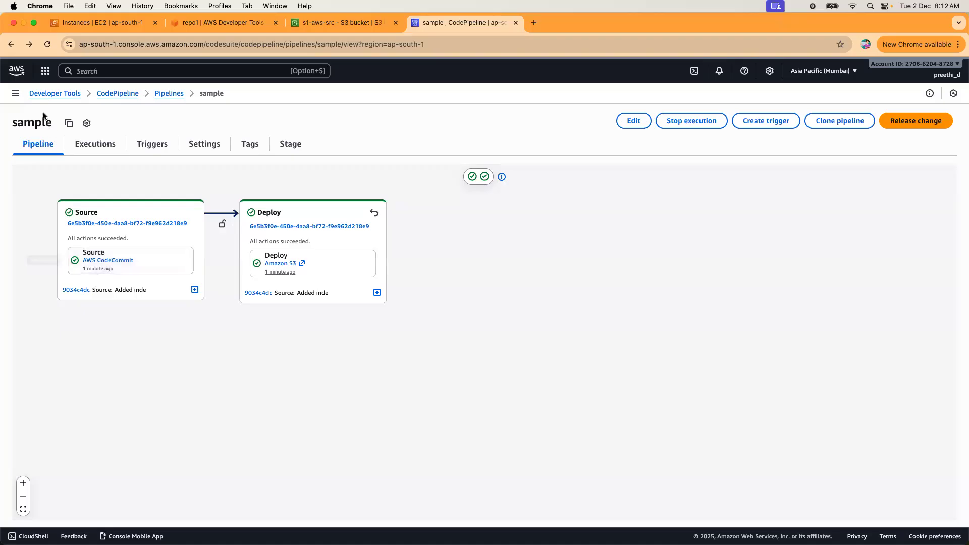
left_click(48, 44)
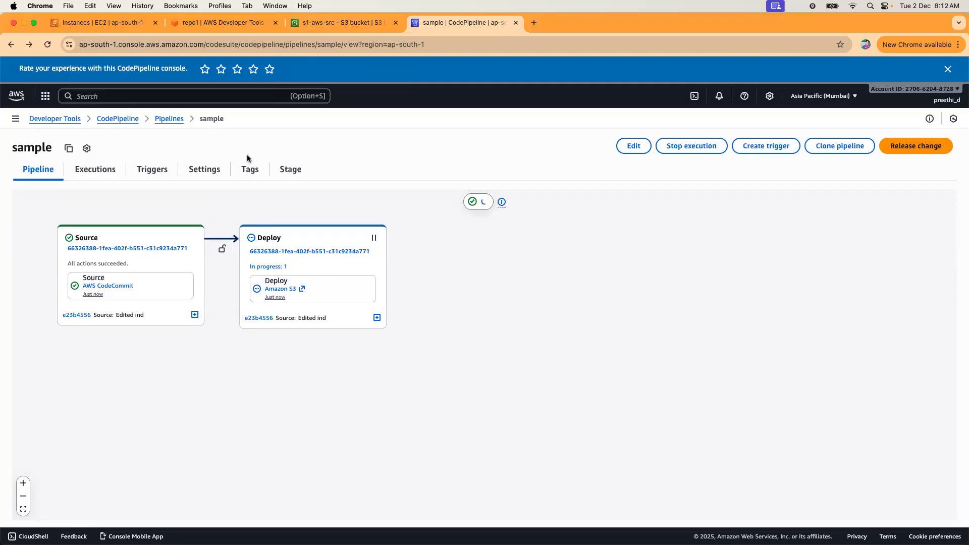
left_click(50, 49)
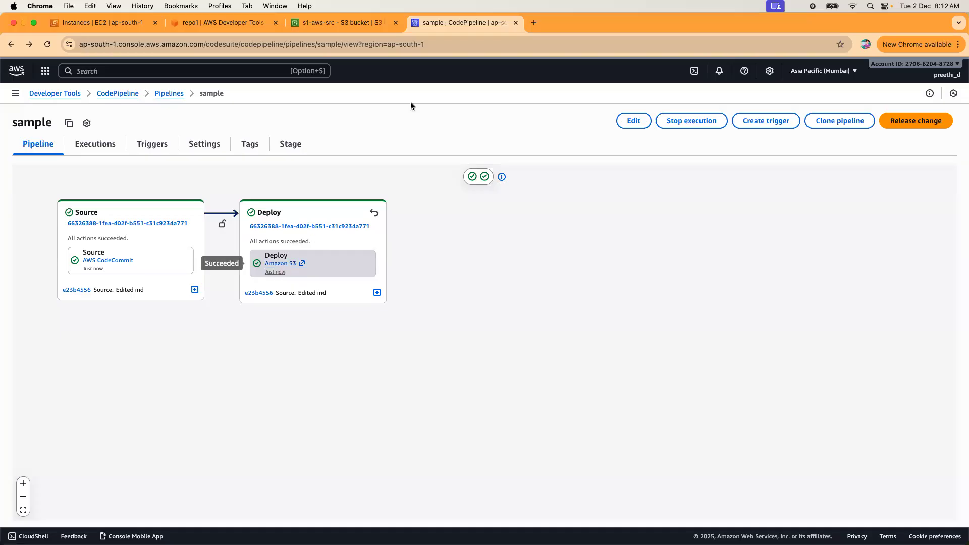
left_click(350, 20)
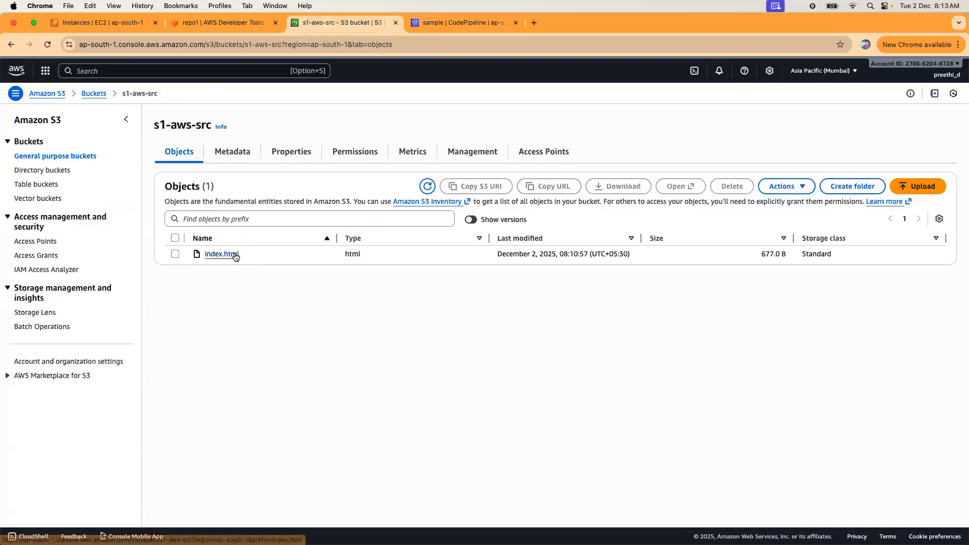
Open s1-aws-src's static website endpoint from its properties and check the browser's download history.
left_click(296, 159)
scroll(359, 345, "down", 15)
left_click(329, 484)
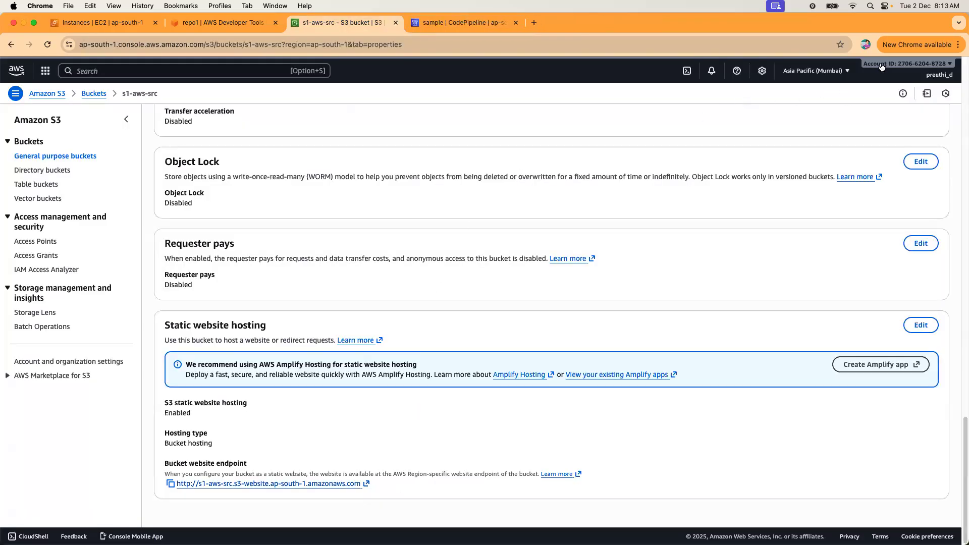
left_click(957, 45)
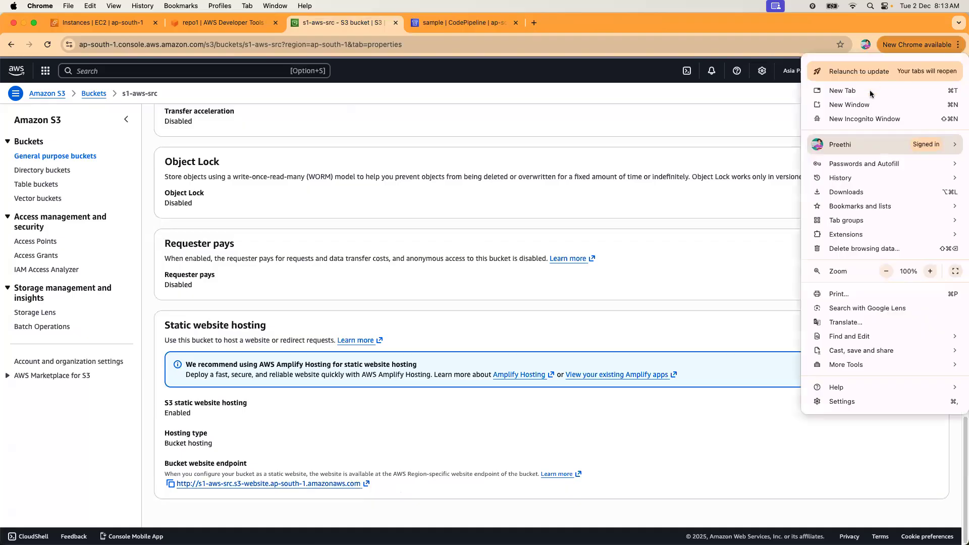
left_click(854, 195)
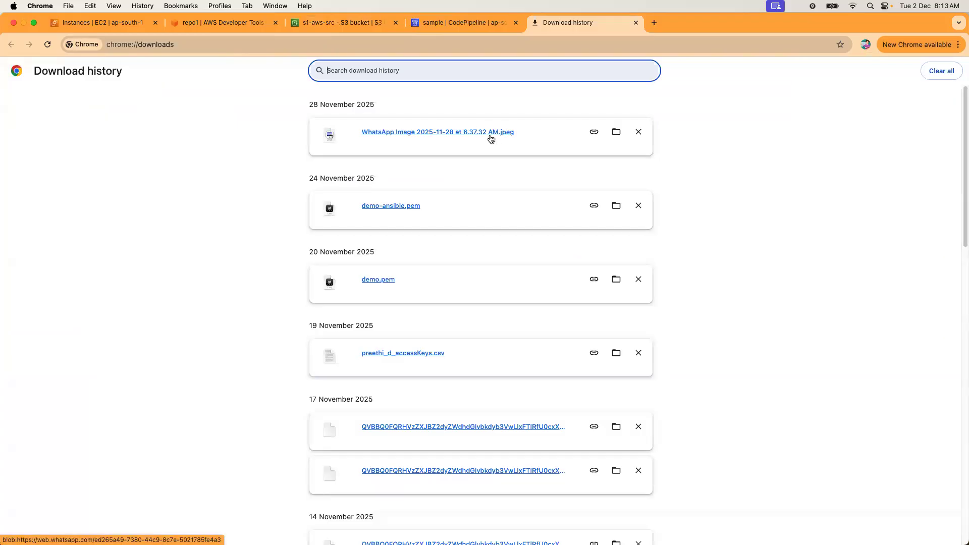
key("super+w")
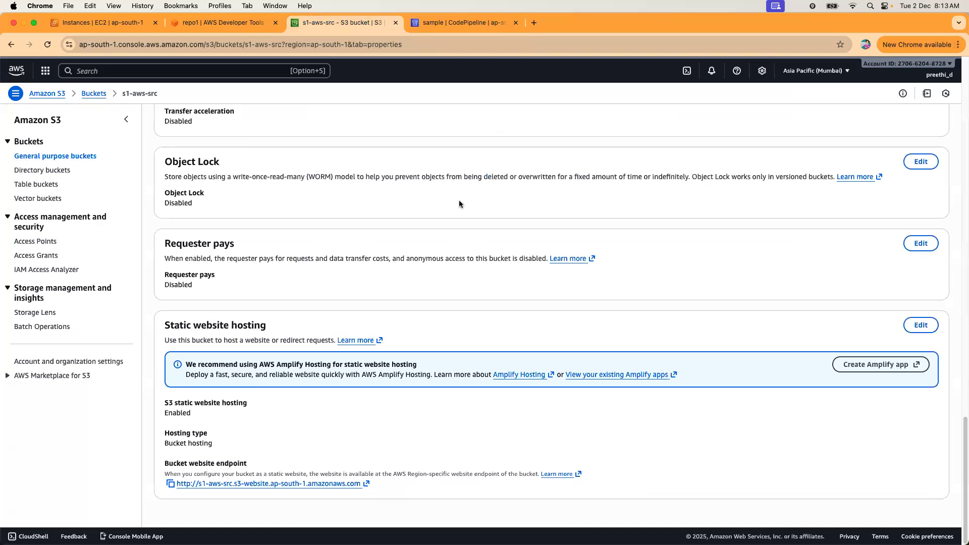
Download index.html from the bucket's objects and open the downloaded copy to inspect it.
scroll(334, 165, "up", 15)
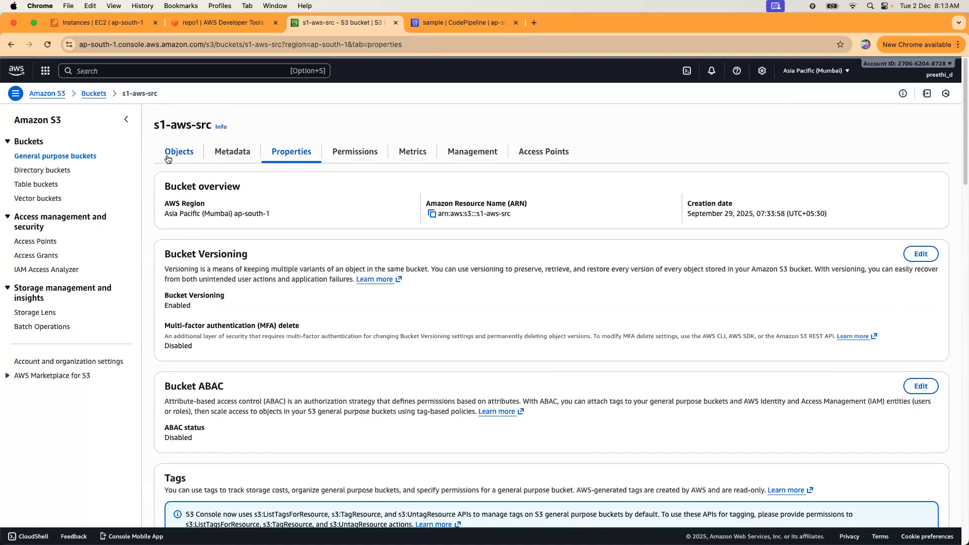
left_click(178, 151)
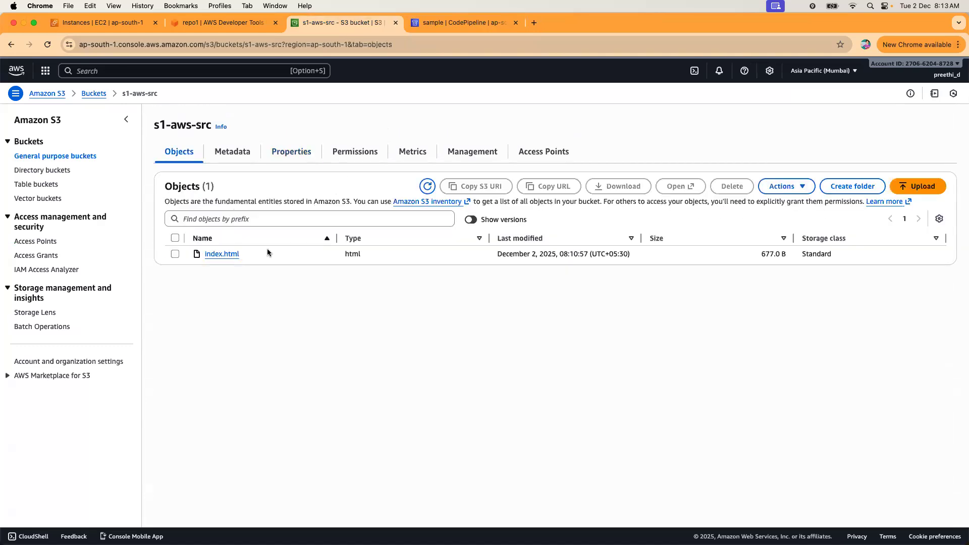
left_click(175, 254)
left_click(608, 191)
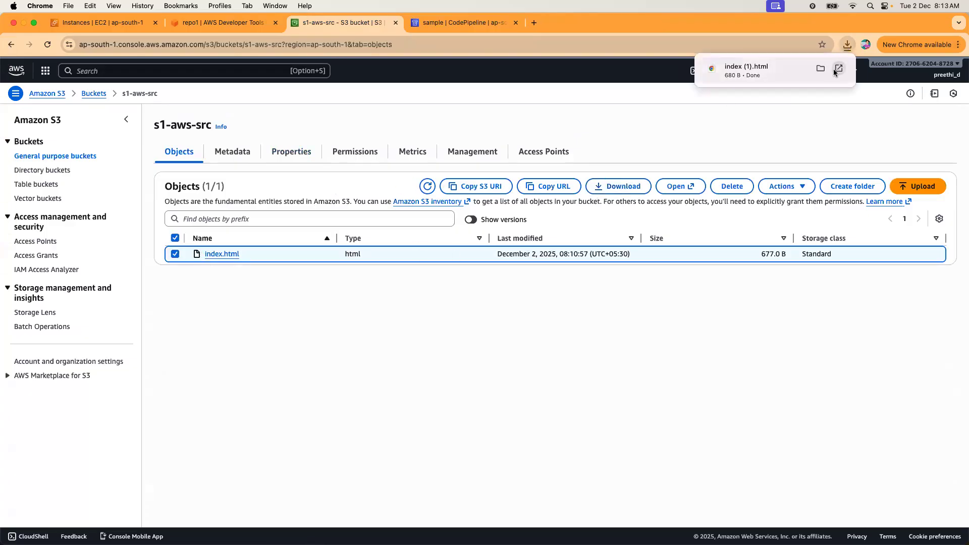
left_click(839, 68)
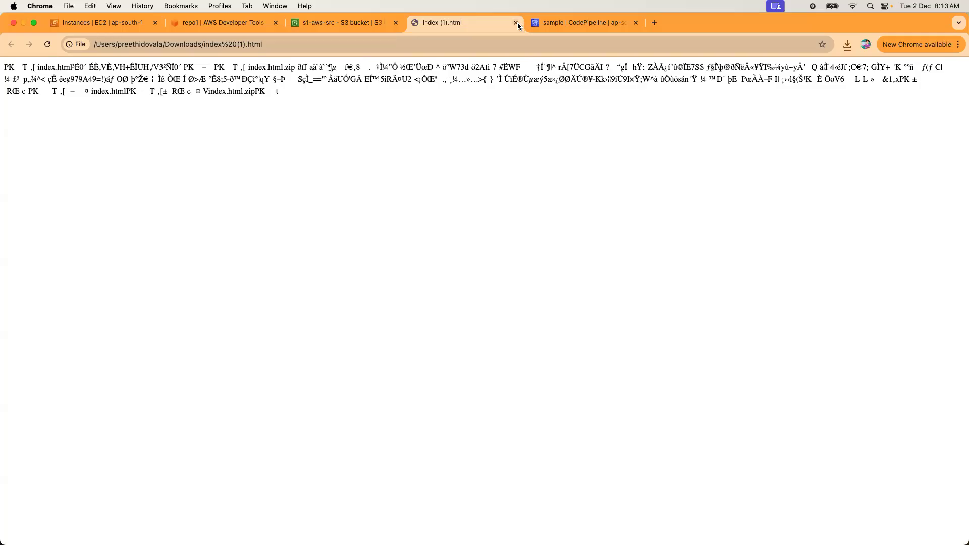
key("super+w")
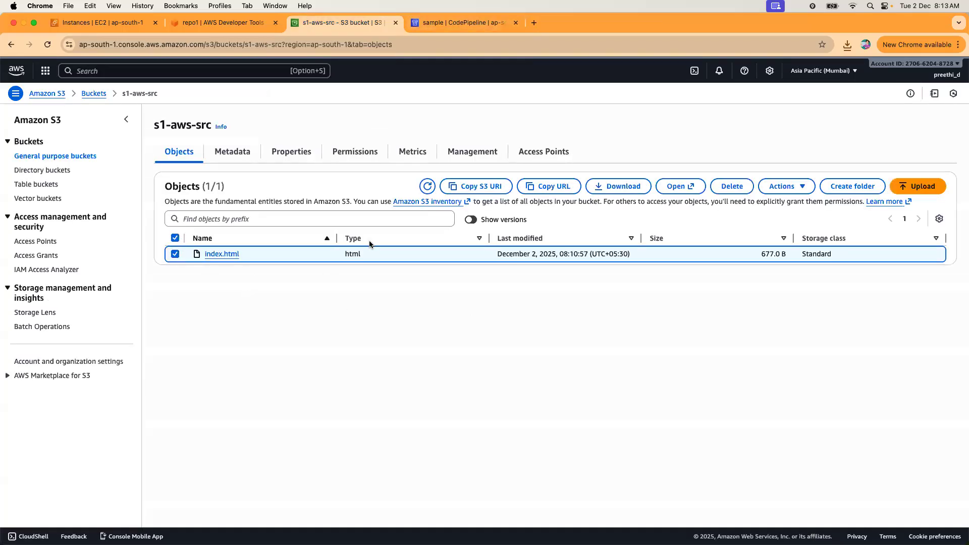
left_click(251, 27)
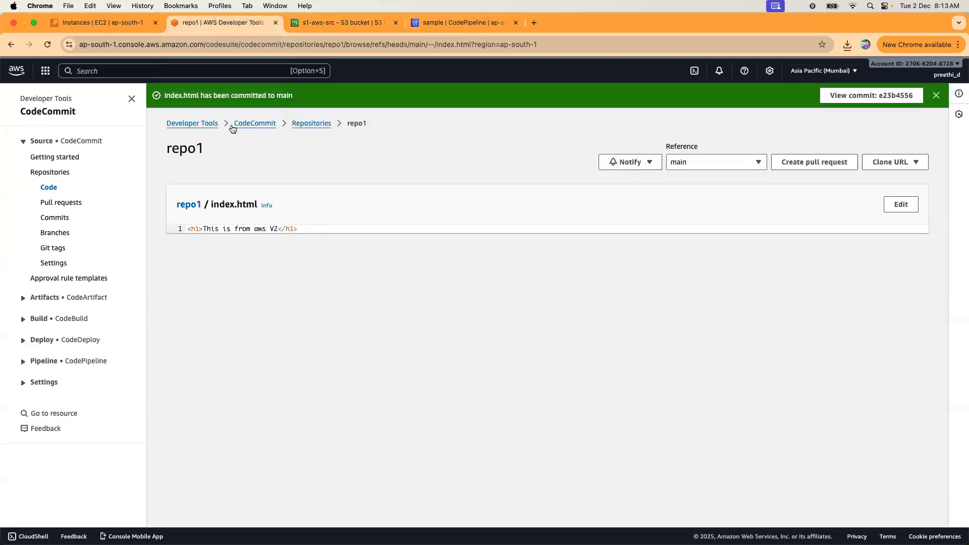
Navigate via CodeCommit and the sample pipeline back to the CodeCommit Repositories list showing repo1.
left_click(255, 124)
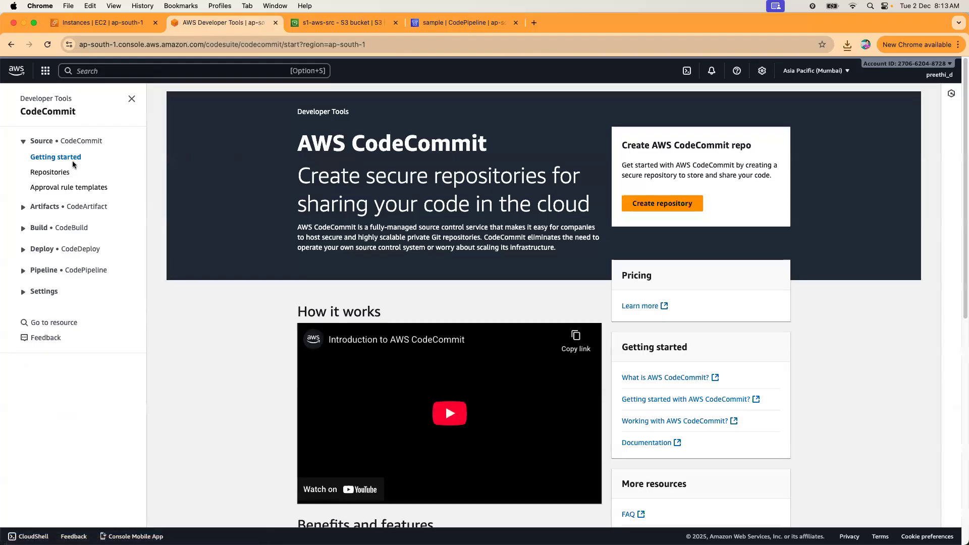
left_click(49, 173)
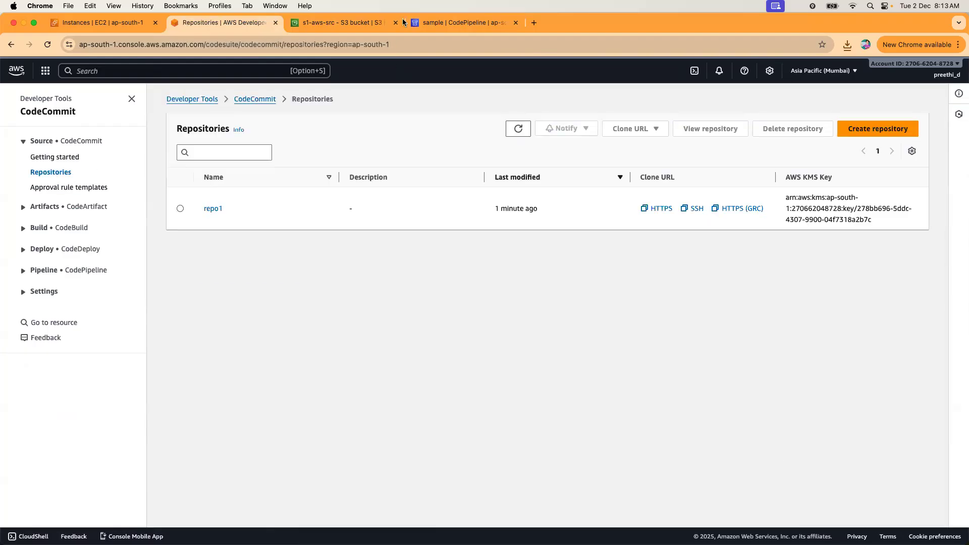
left_click(444, 23)
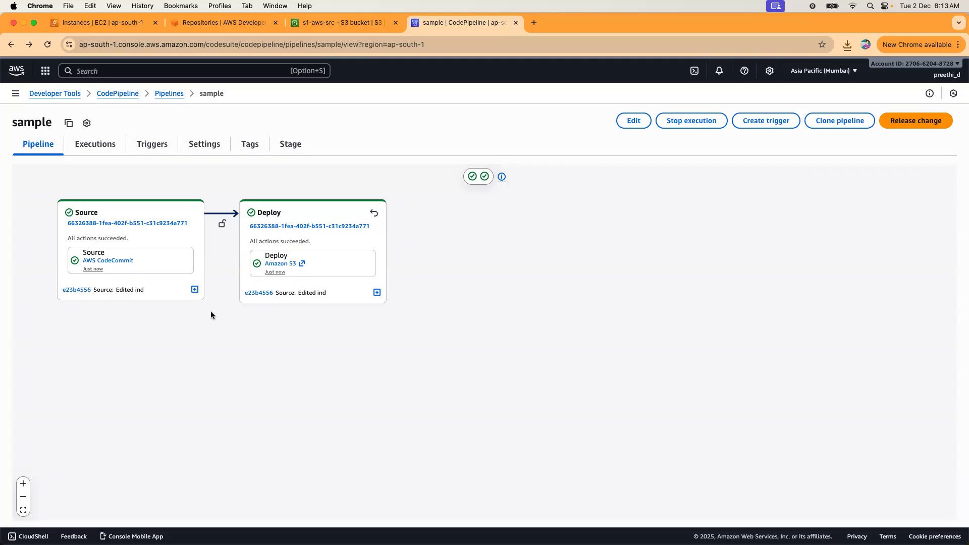
left_click(135, 95)
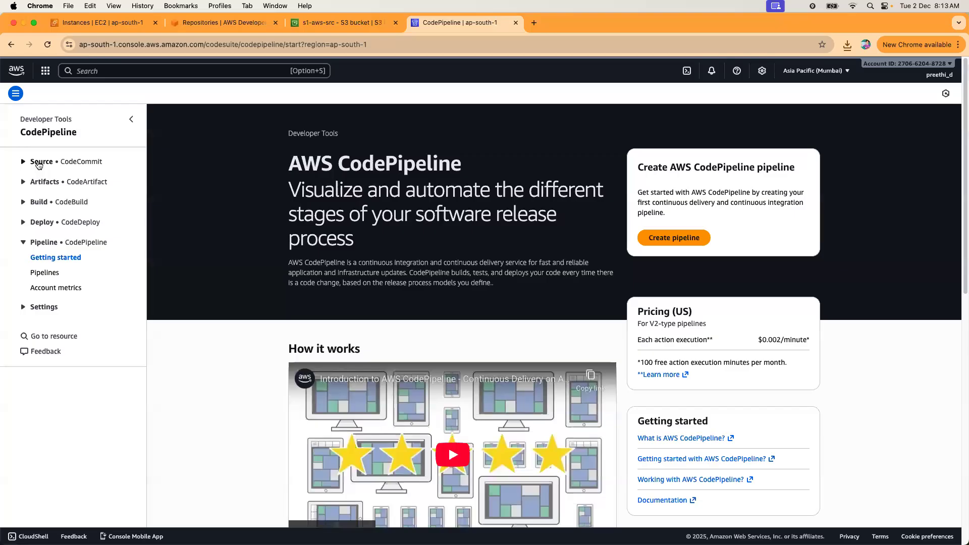
left_click(39, 163)
left_click(49, 190)
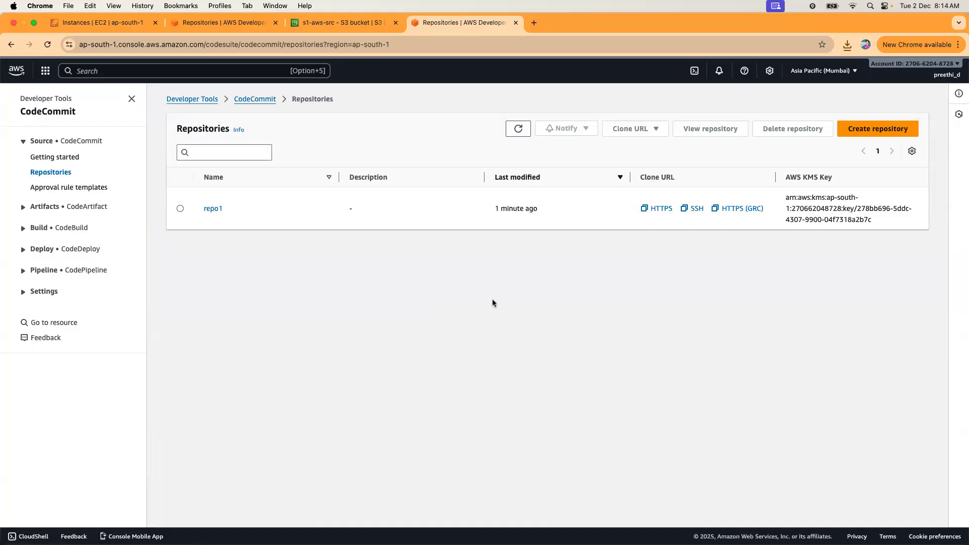
Generate HTTPS Git credentials for CodeCommit under Security credentials and download the credentials CSV.
left_click(957, 66)
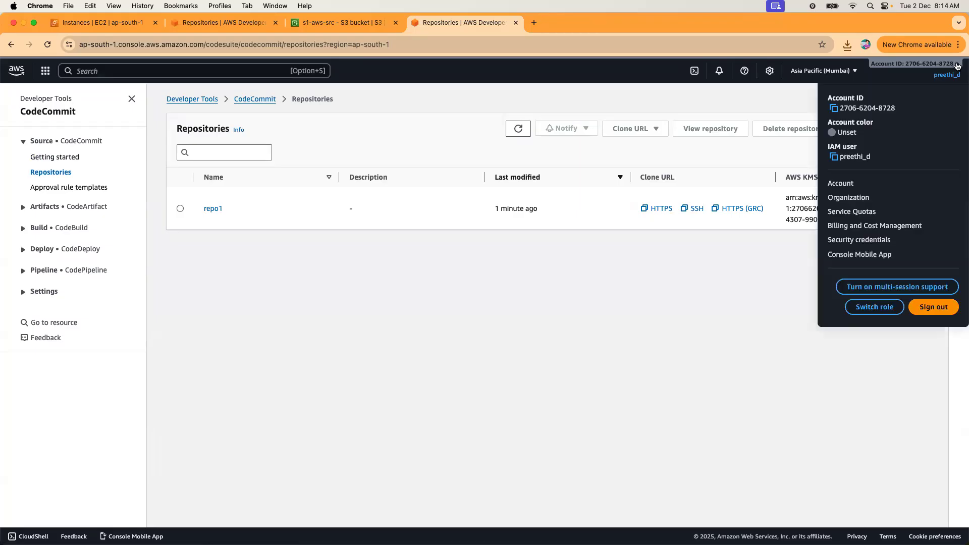
left_click(857, 240)
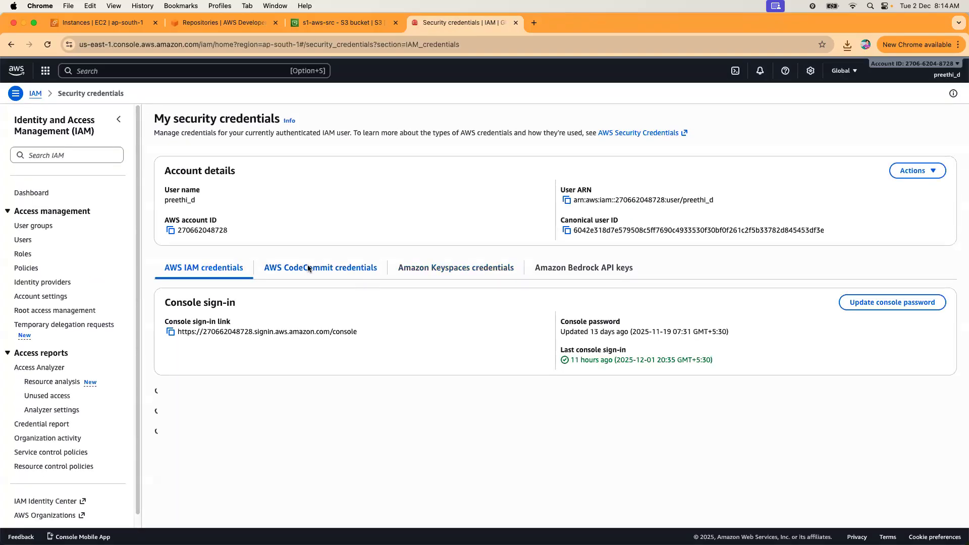
left_click(294, 309)
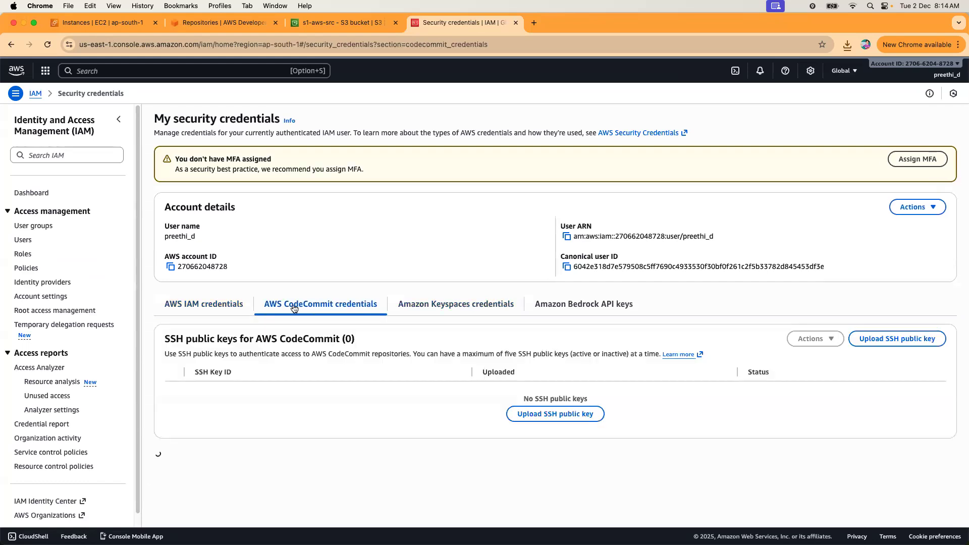
scroll(329, 293, "down", 3)
left_click(585, 475)
left_click_drag(358, 345, 452, 346)
left_click(504, 405)
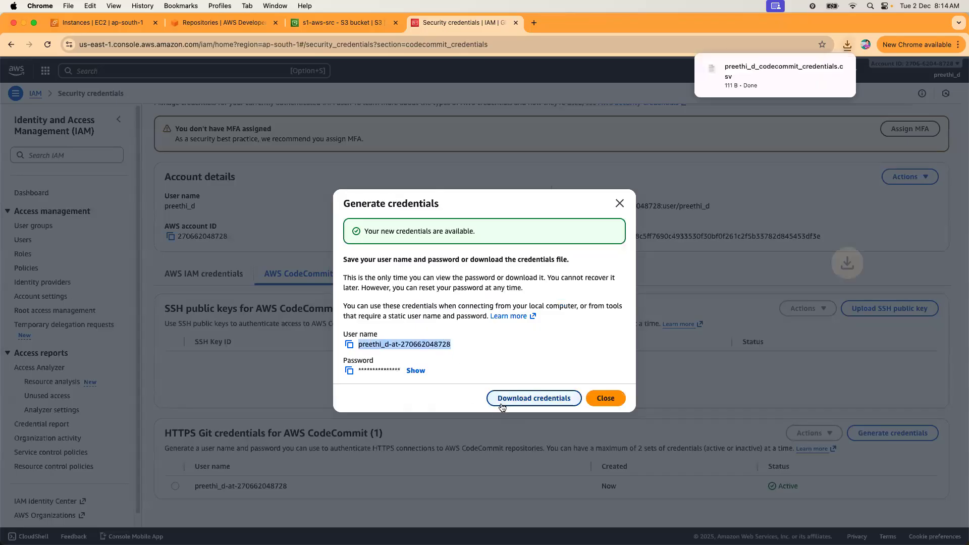
left_click(602, 400)
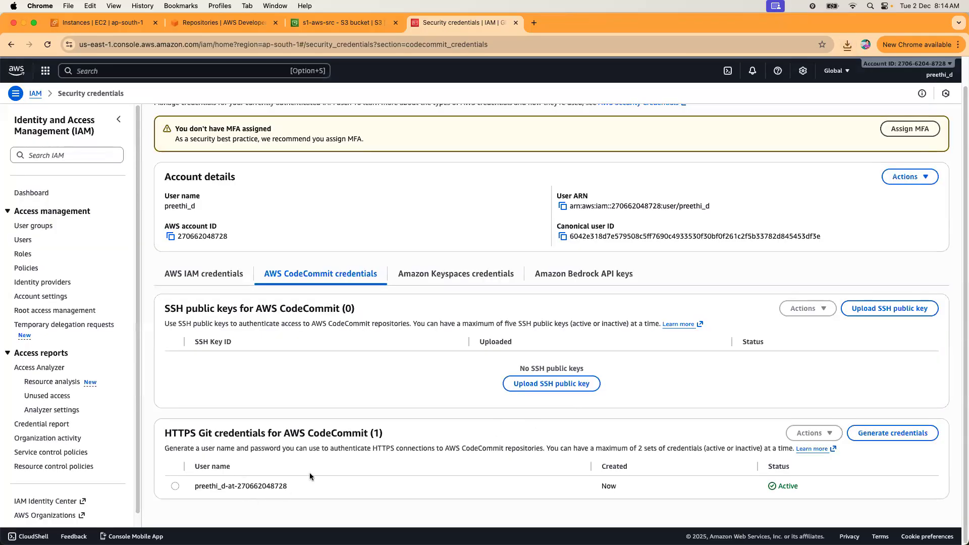
scroll(334, 419, "up", 1)
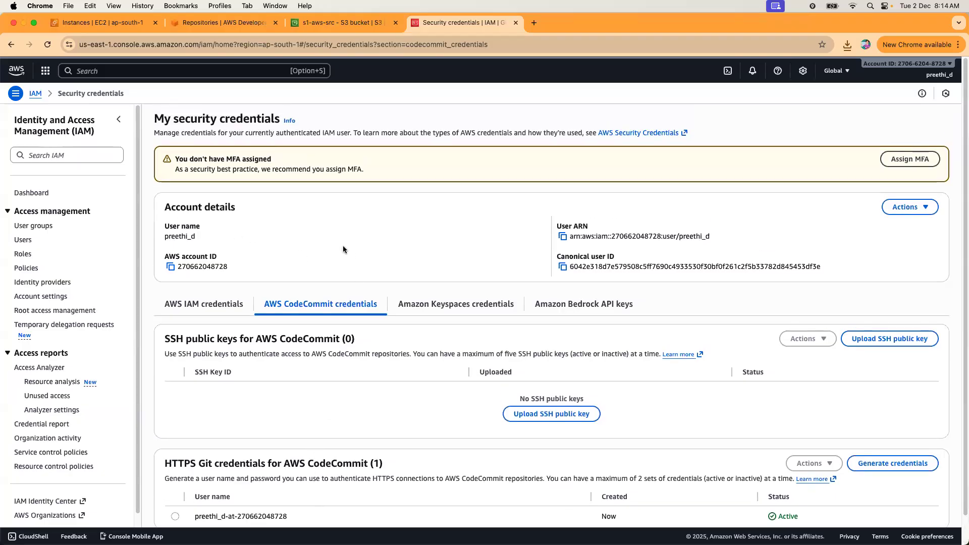
left_click(963, 423)
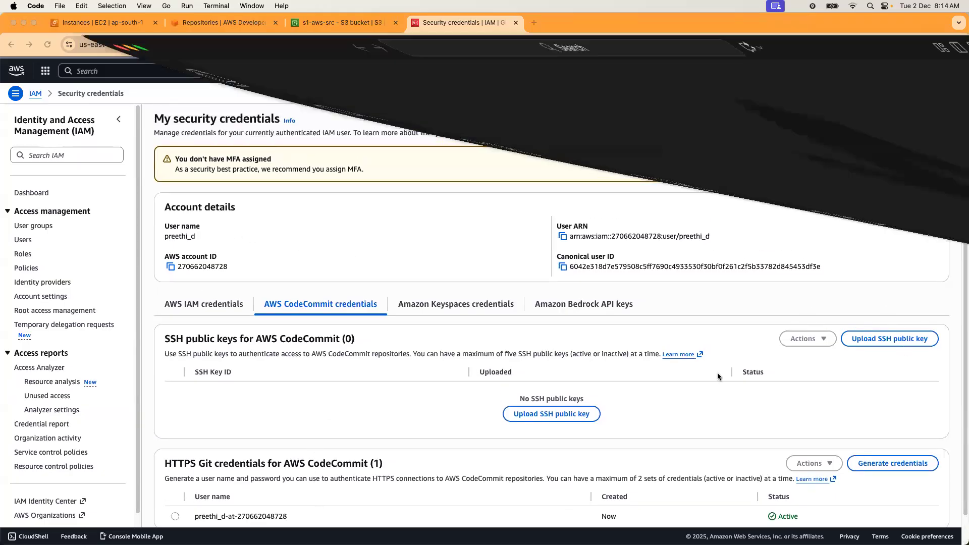
Browse the Desktop in the Open Folder picker, selecting ABC-Corp-Dockerized-Web-App, then cancel.
left_click(59, 6)
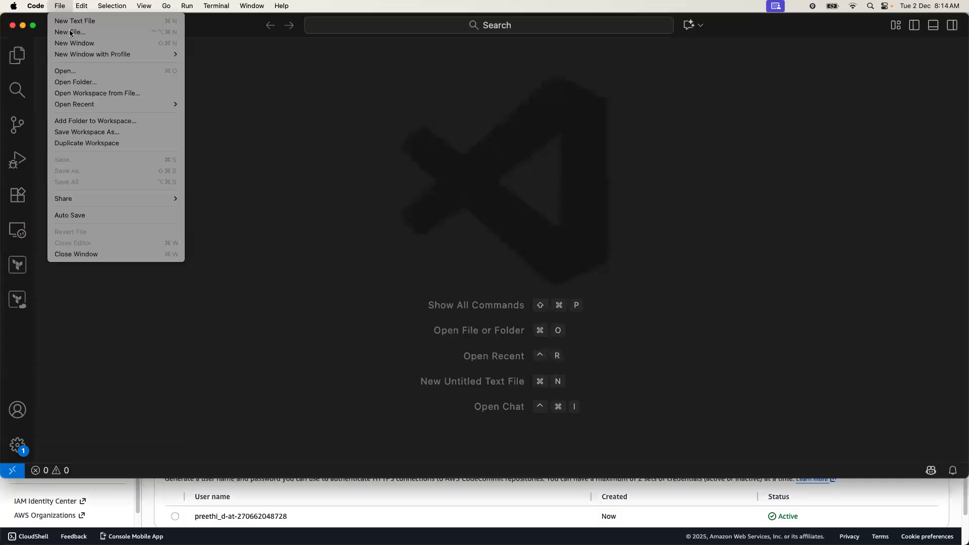
left_click(84, 83)
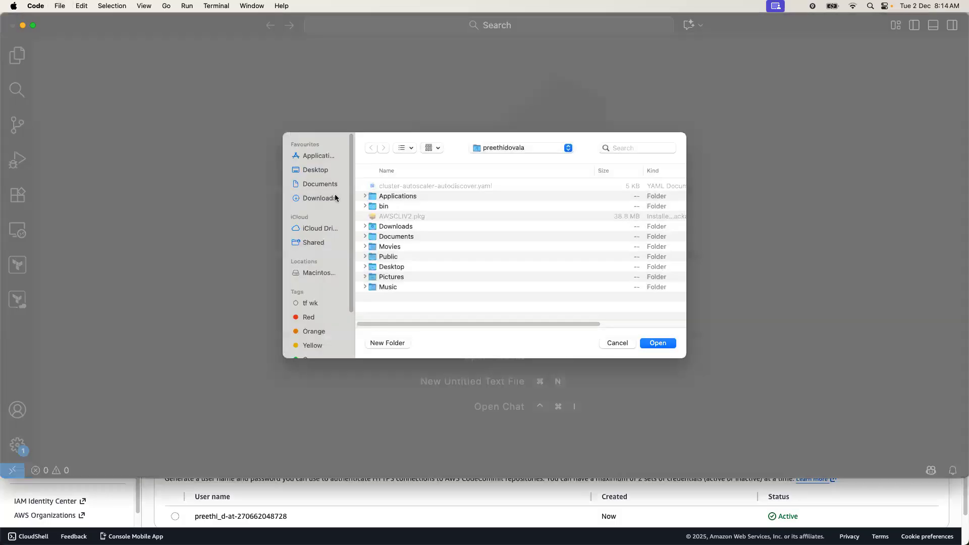
left_click(314, 169)
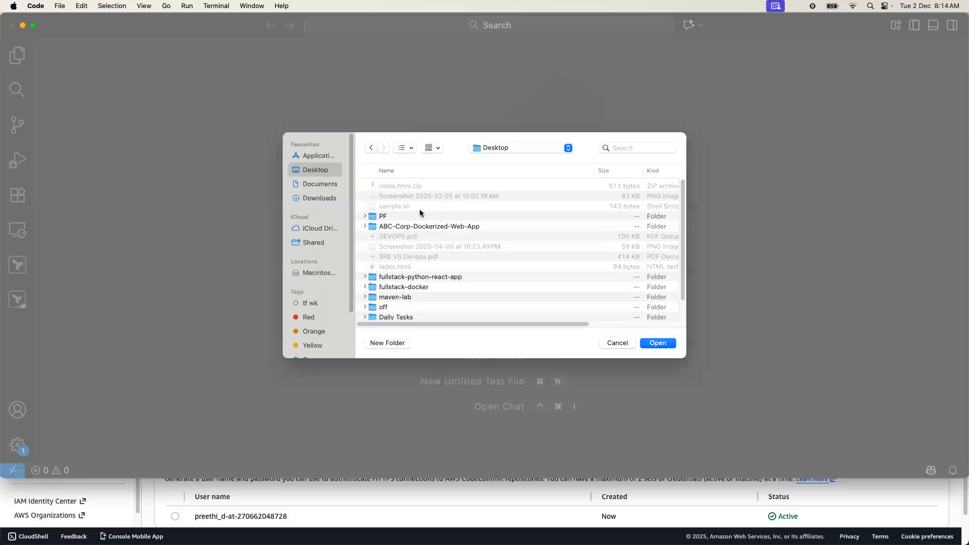
scroll(418, 224, "down", 2)
scroll(418, 224, "up", 2)
left_click(418, 226)
left_click(628, 343)
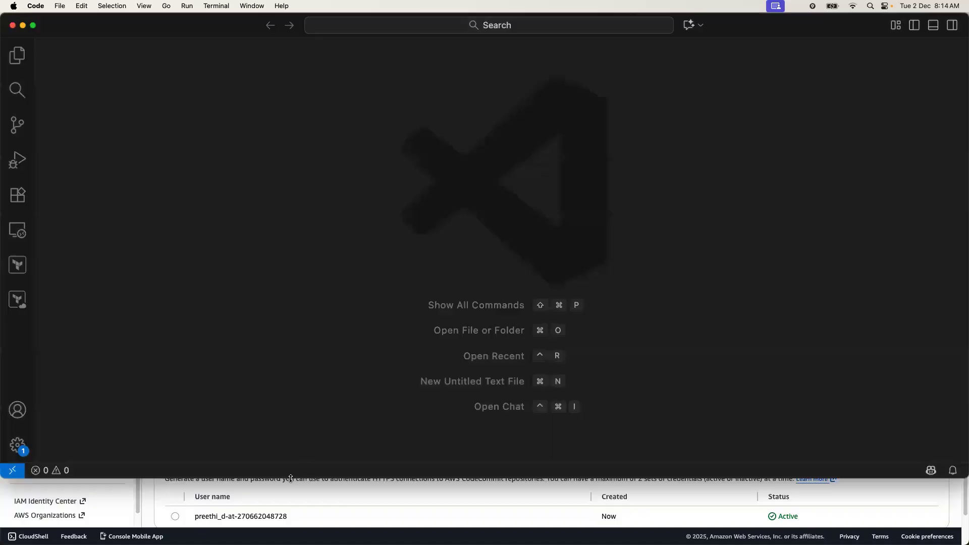
Open a new zsh terminal and run git clone with the addressbook-v1 GitHub URL.
left_click(224, 9)
left_click(237, 21)
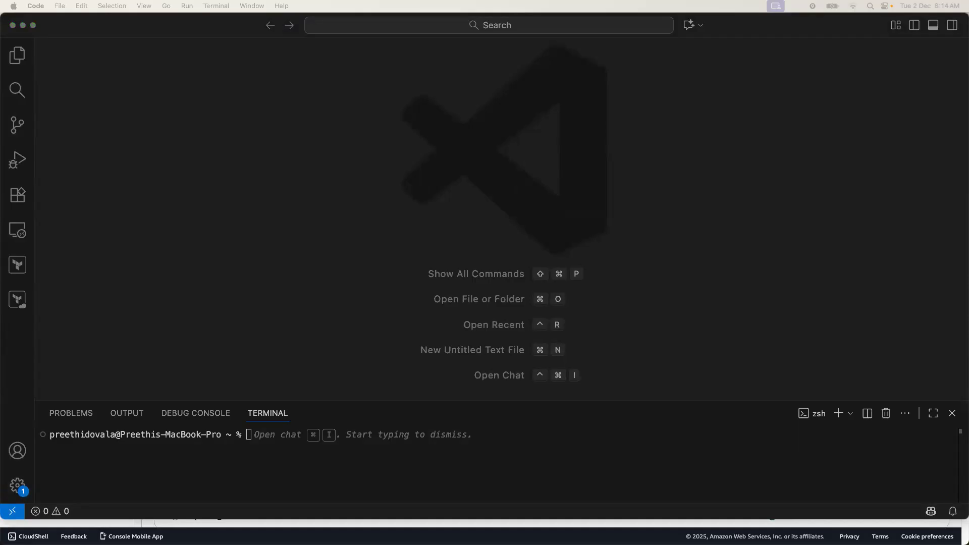
left_click(335, 458)
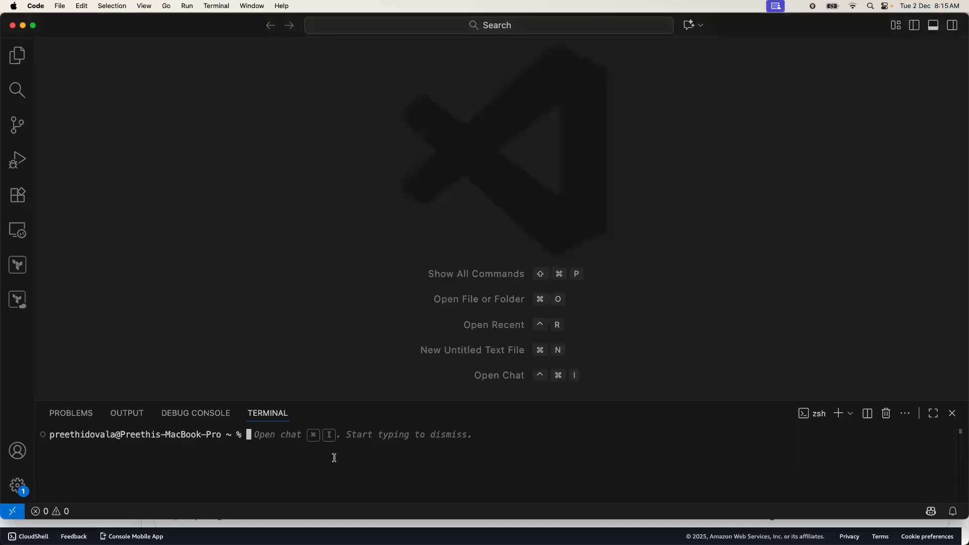
type("git clone https://github.com/preethid/addressbook-v1.git")
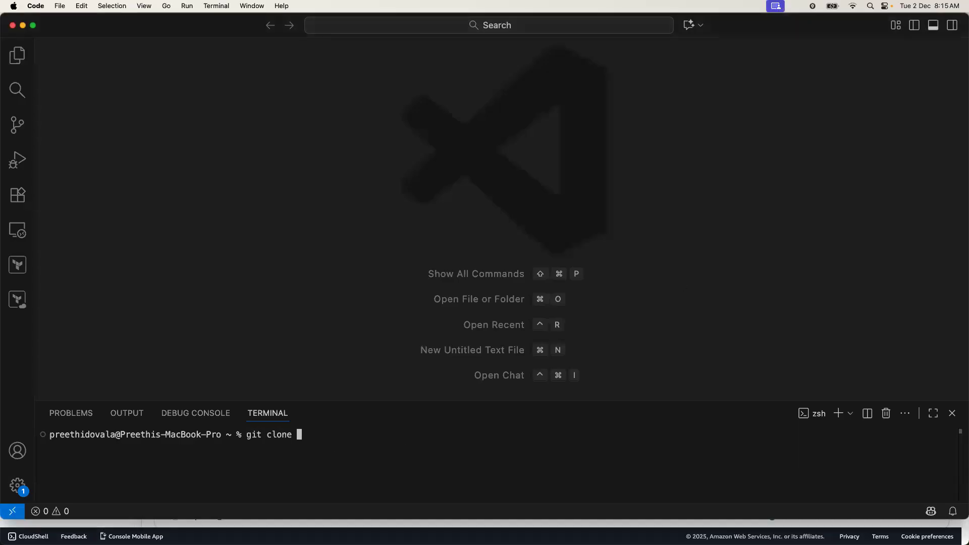
type("https://github.com/preethid/addressbook-v1.git")
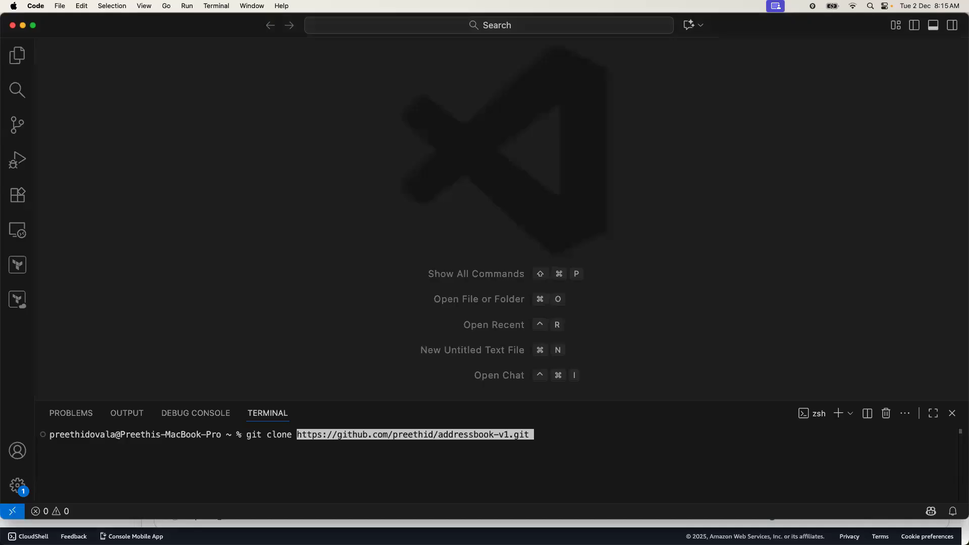
key("Return")
Change into Desktop/ and run git clone for addressbook-v1 there.
type("cd Desktop/")
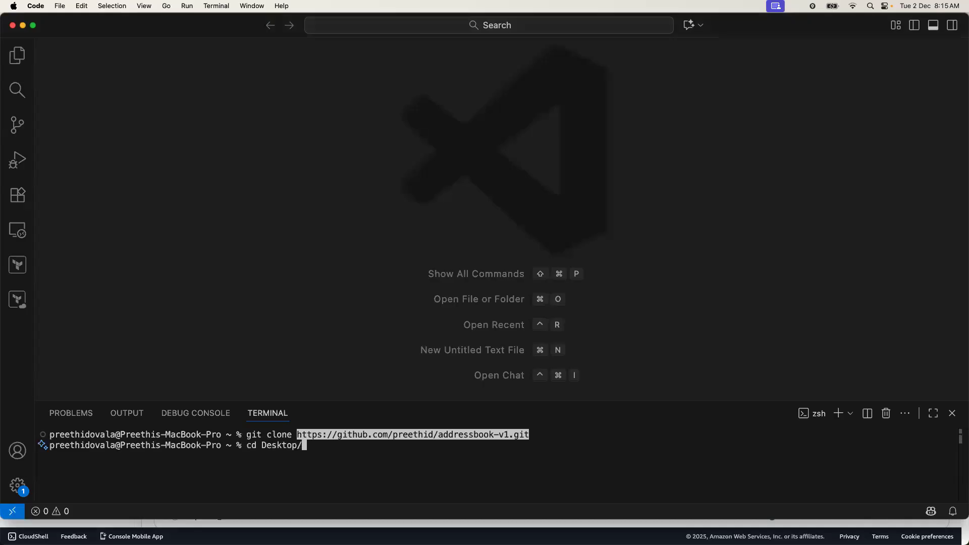
key("Return")
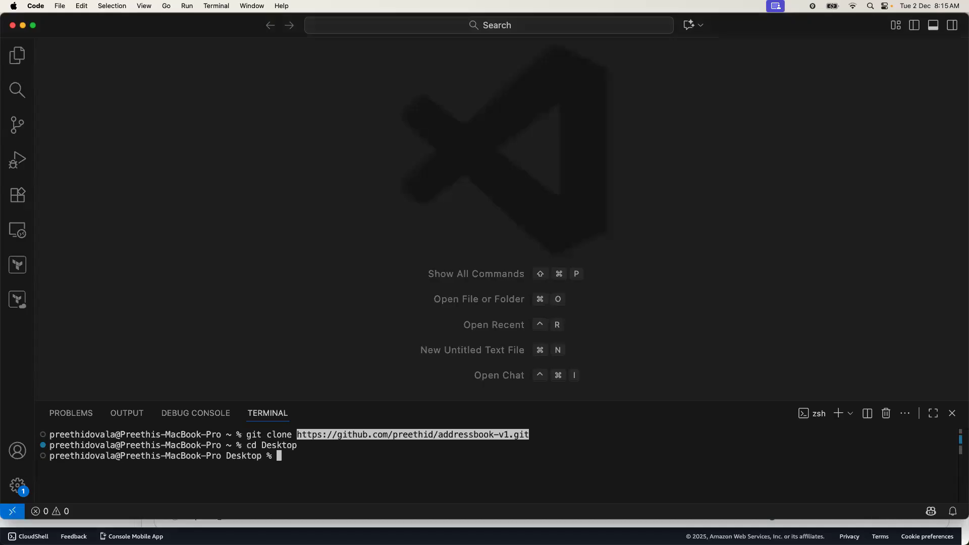
type("git clone")
type("https://github.com/preethid/addressbook-v1.git")
key("Return")
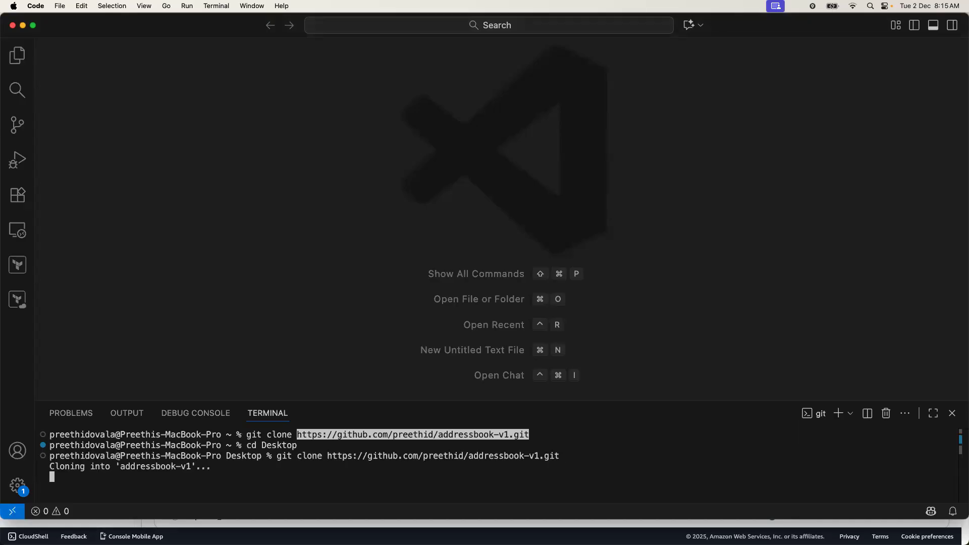
Open the Desktop/addressbook-v1 folder as the VS Code workspace.
left_click(60, 6)
left_click(142, 84)
left_click(326, 191)
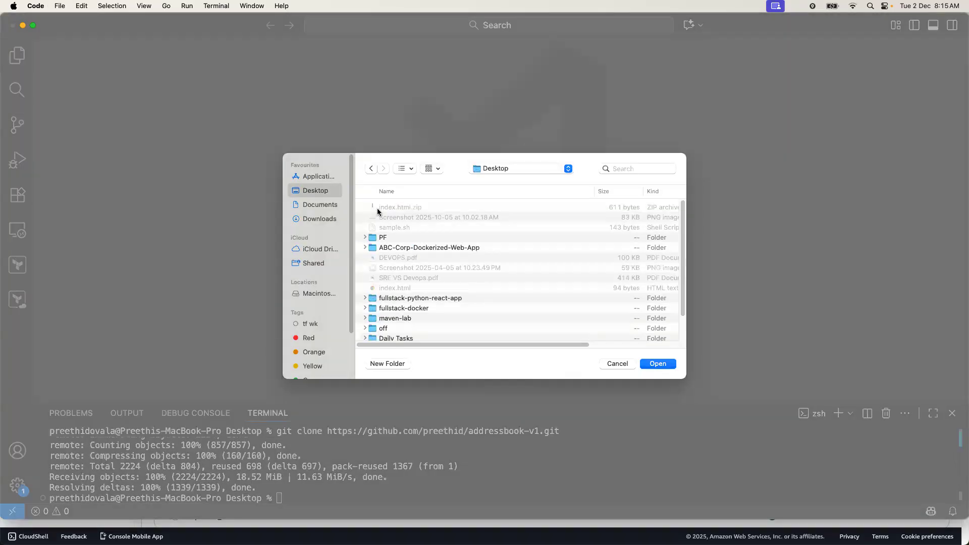
left_click(395, 212)
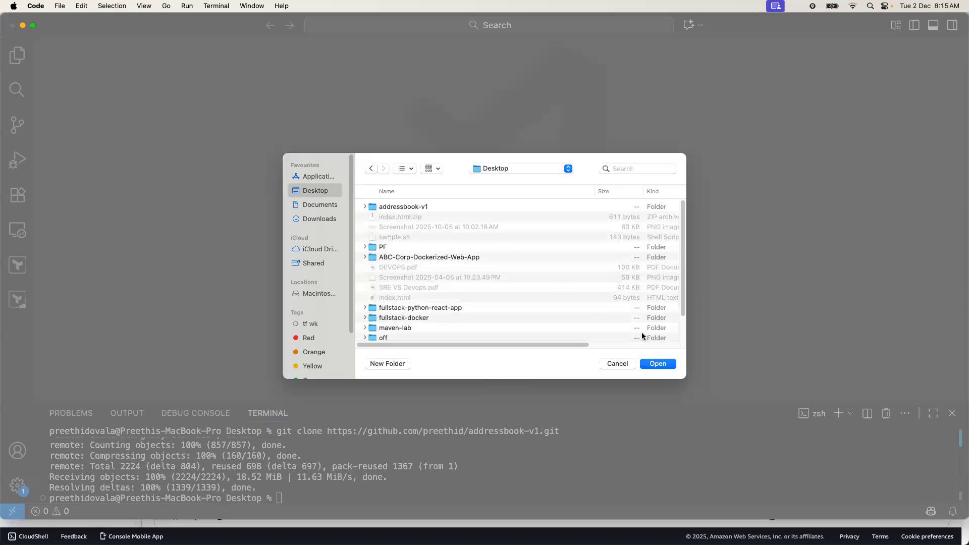
left_click(656, 365)
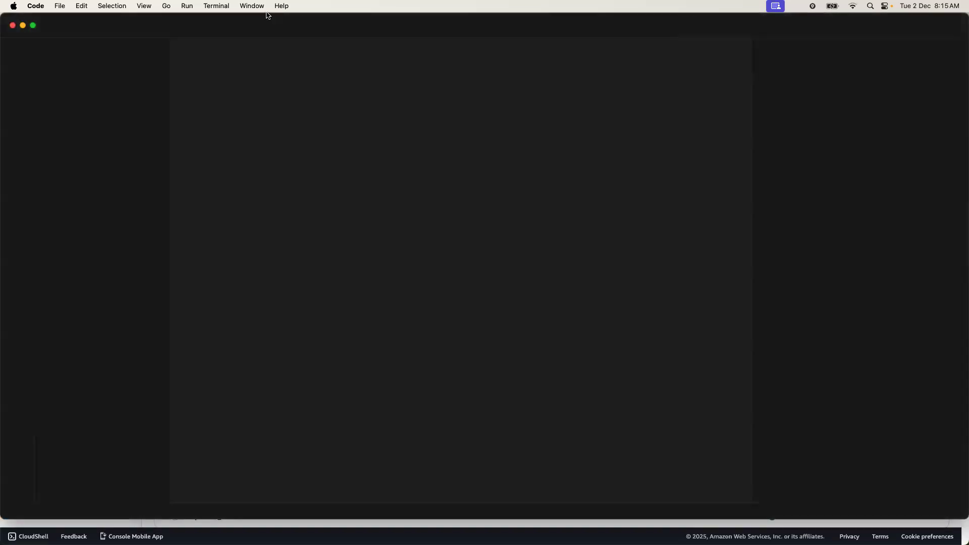
Open an enlarged terminal, close the Chat panel, and run git status in addressbook-v1.
left_click(224, 7)
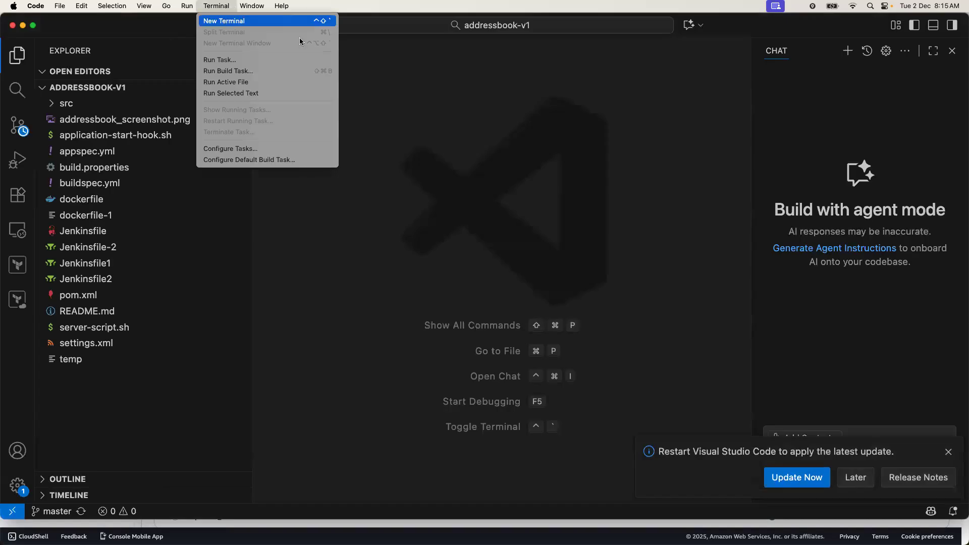
left_click(225, 20)
left_click_drag(535, 400, 535, 251)
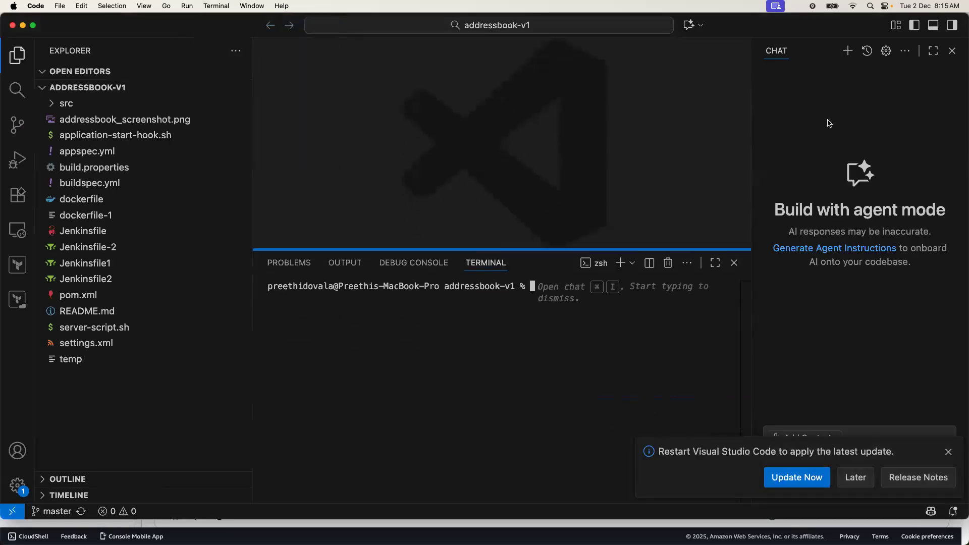
left_click(952, 51)
left_click(949, 452)
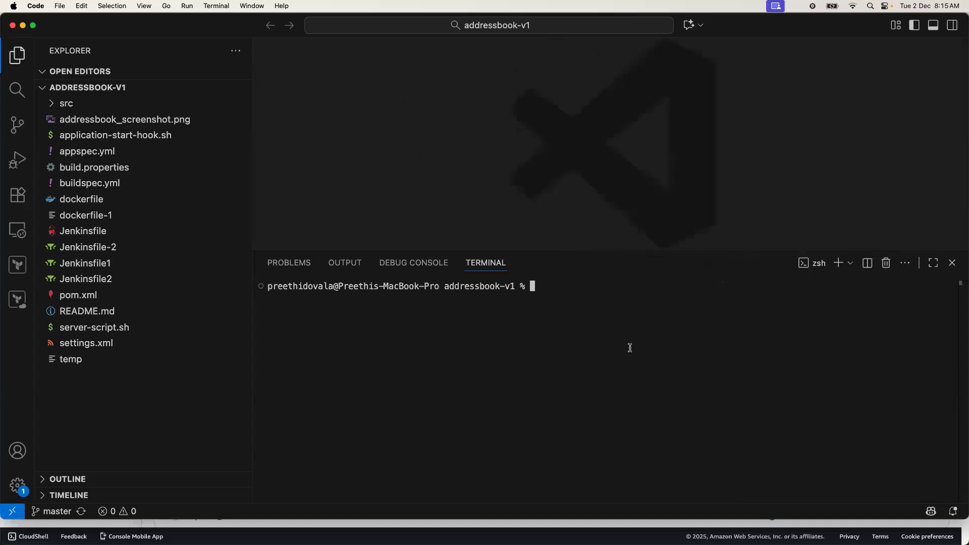
left_click(52, 104)
left_click(52, 104)
left_click(652, 317)
type("git status")
key("Return")
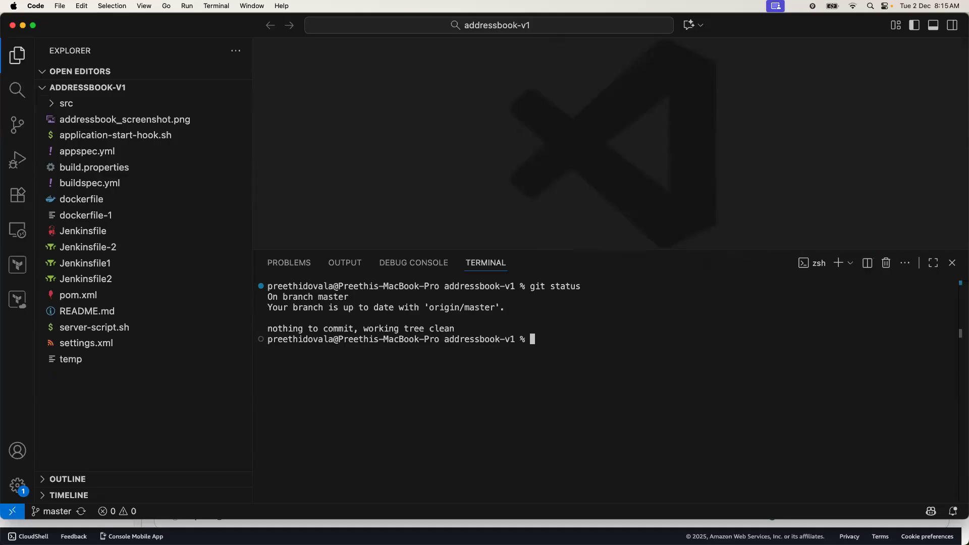
List the configured remotes with git remote -v, then start typing git remote add aws-origin.
type("git remote -v")
key("Return")
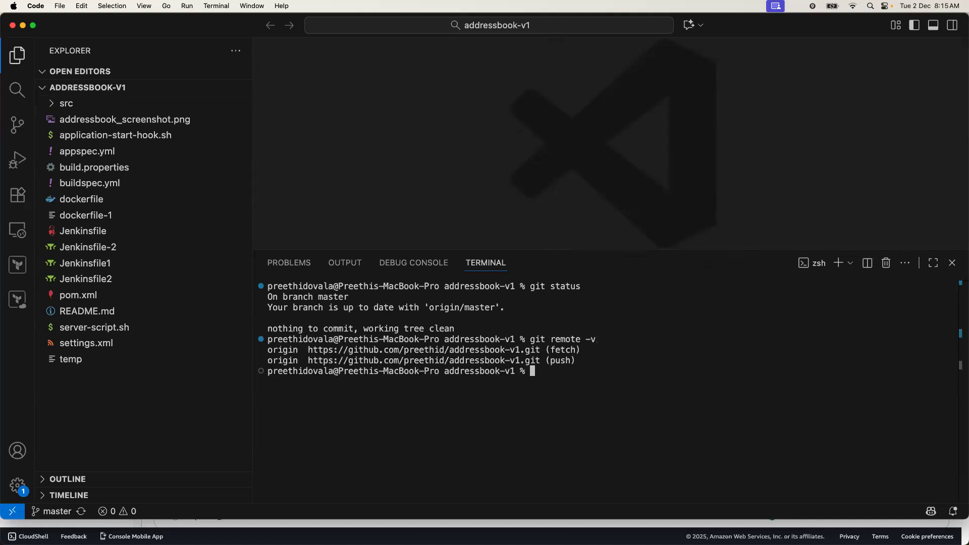
type("git remote add aws-origin")
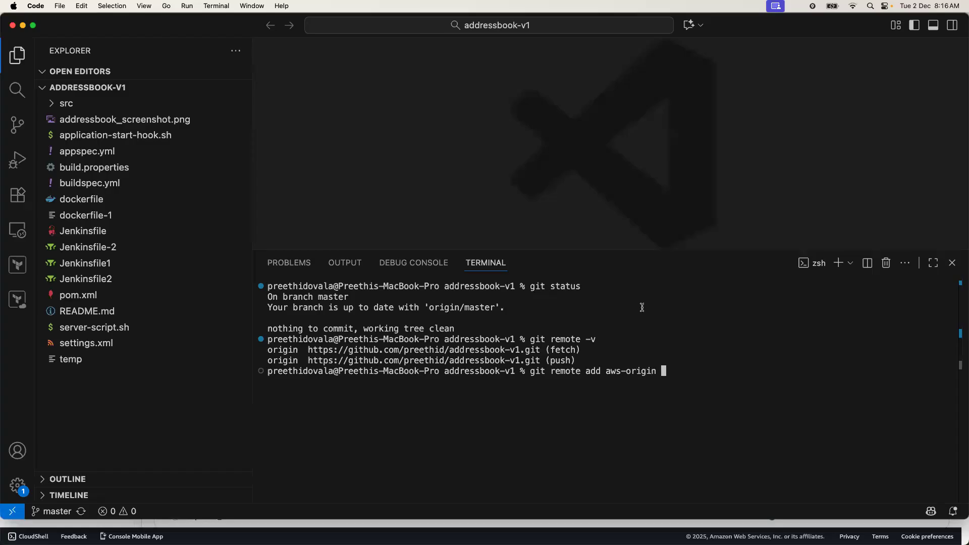
Make the editor window full screen and move over to the Chrome desktop.
key("ctrl+Right")
key("ctrl+Right")
key("ctrl+Left")
key("ctrl+Left")
left_click(33, 26)
key("ctrl+Left")
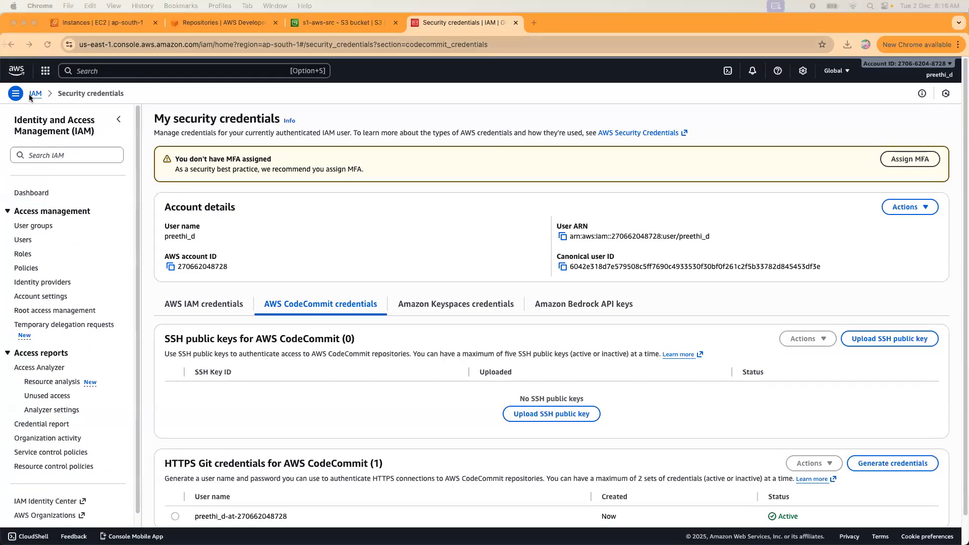
From the CodeCommit repositories page, create a new repository named addbook.
left_click(12, 44)
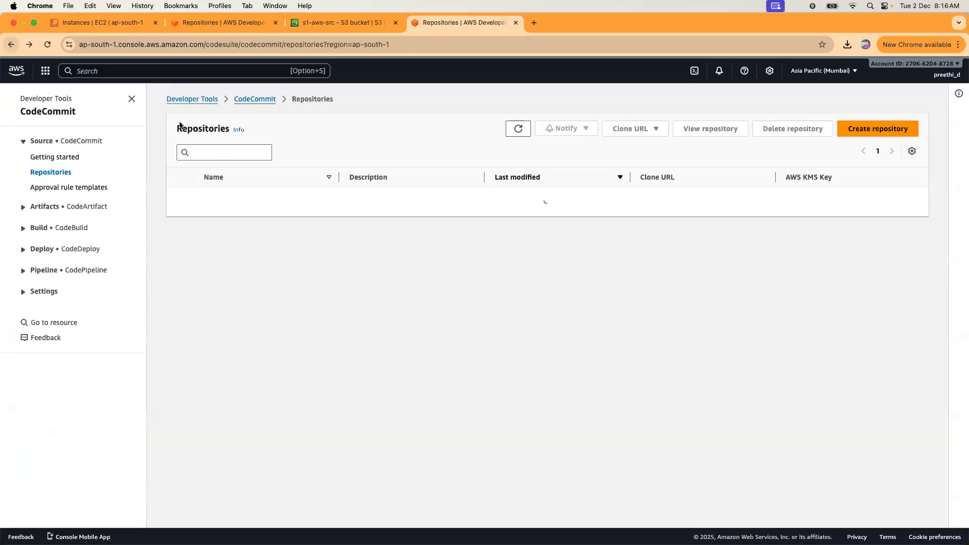
left_click(879, 130)
left_click(218, 231)
type("dbook")
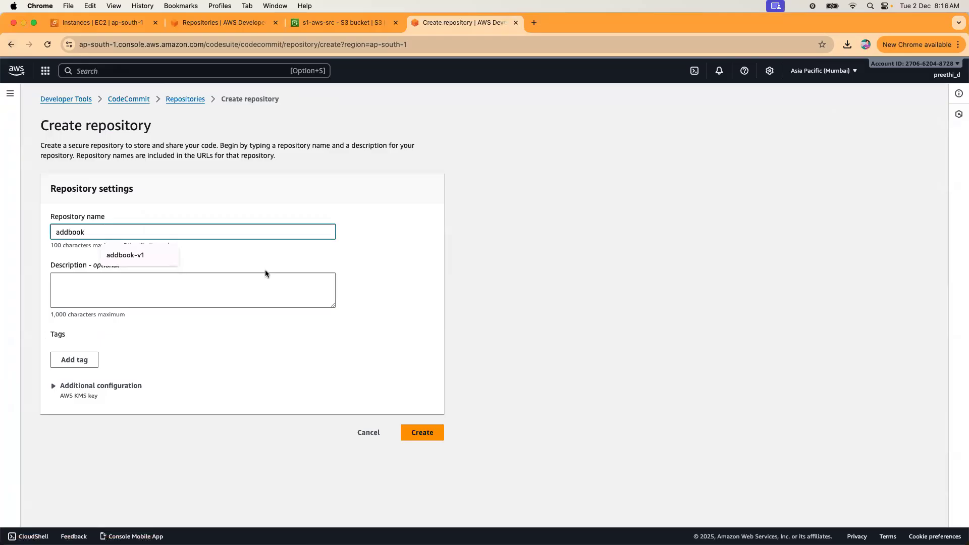
left_click(426, 430)
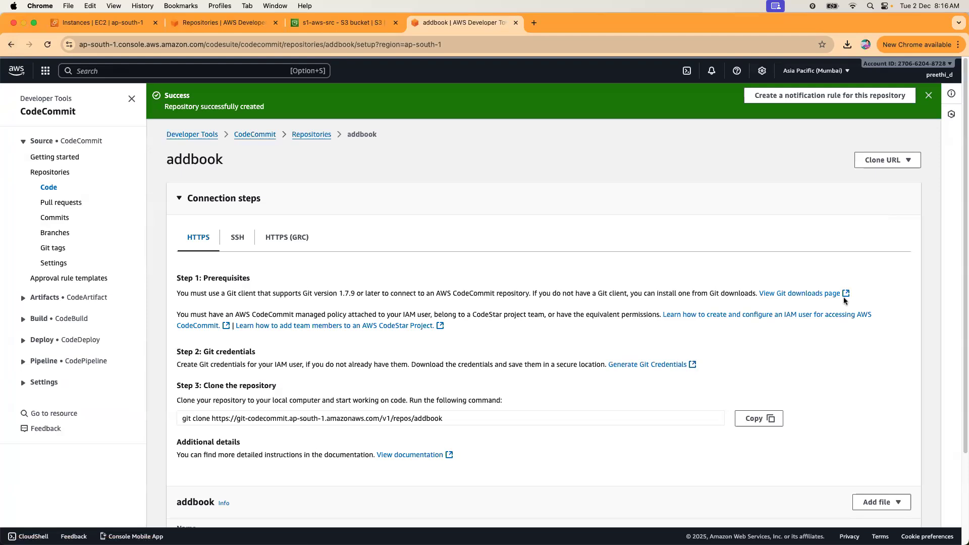
Copy the addbook repository's HTTPS (GRC) clone URL.
scroll(593, 275, "down", 5)
left_click(882, 391)
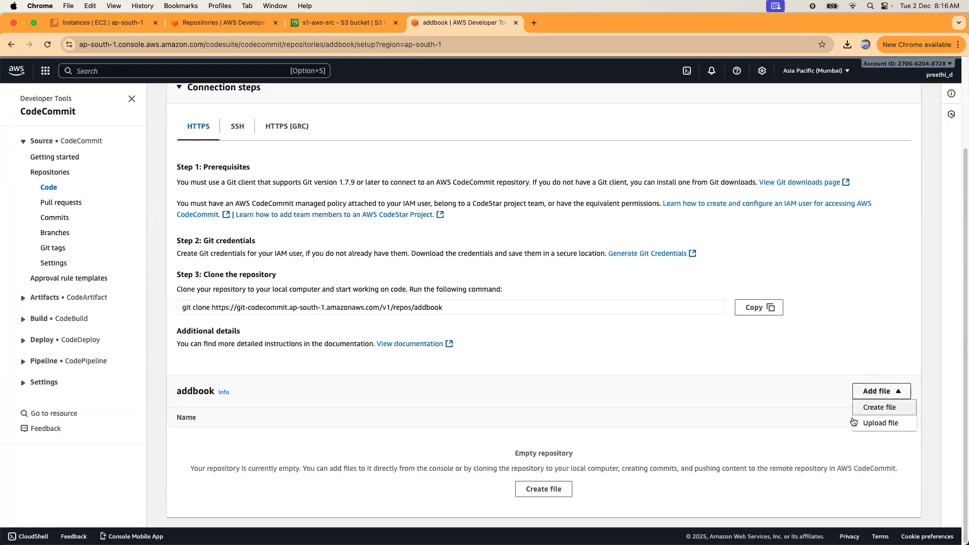
left_click(719, 381)
scroll(734, 373, "up", 3)
left_click(908, 160)
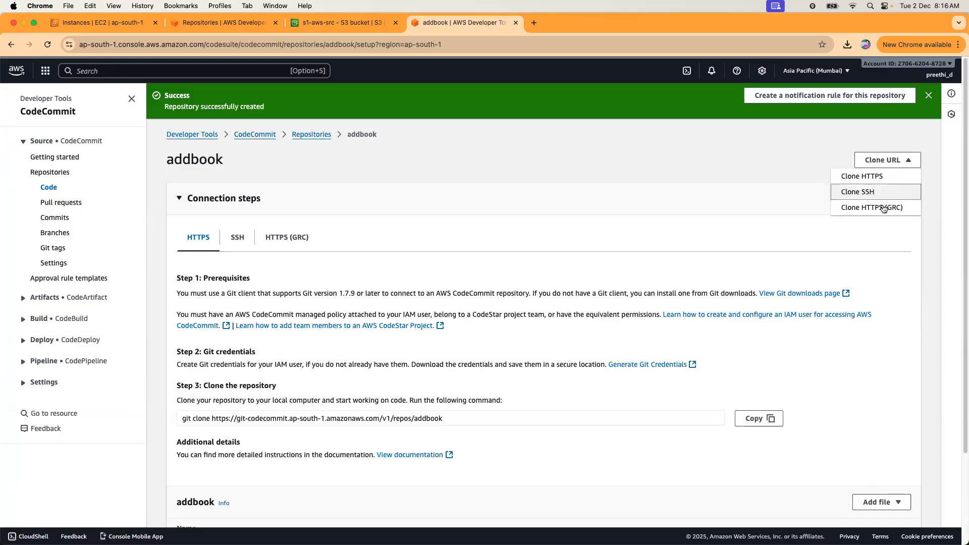
left_click(884, 209)
key("ctrl+Right")
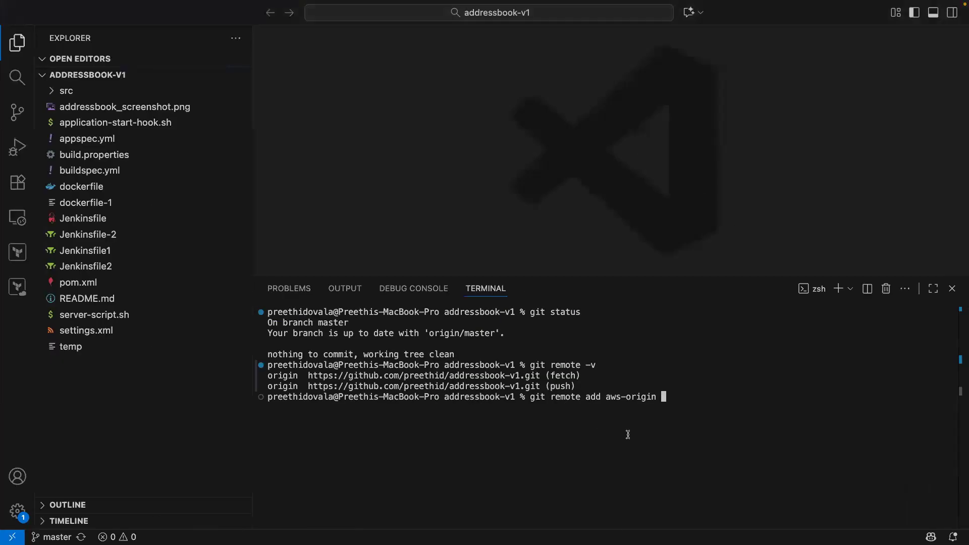
Add the addbook plain HTTPS clone URL as the aws-origin remote, replacing the GRC address.
key("super+v")
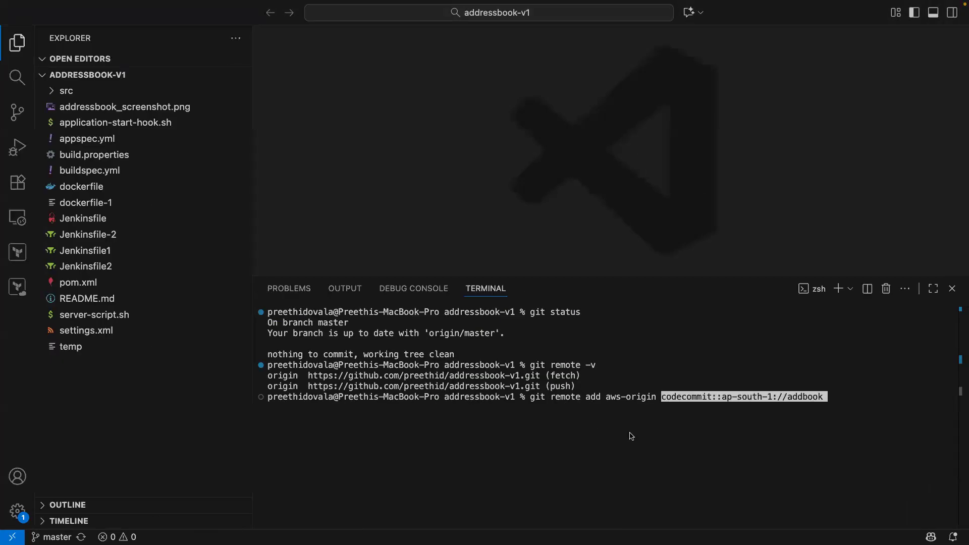
key("ctrl+Left")
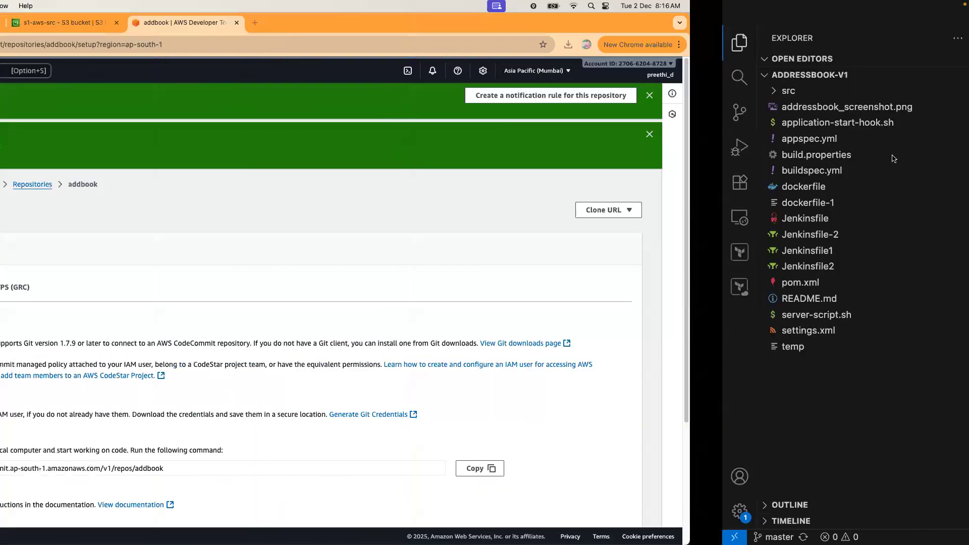
left_click(891, 217)
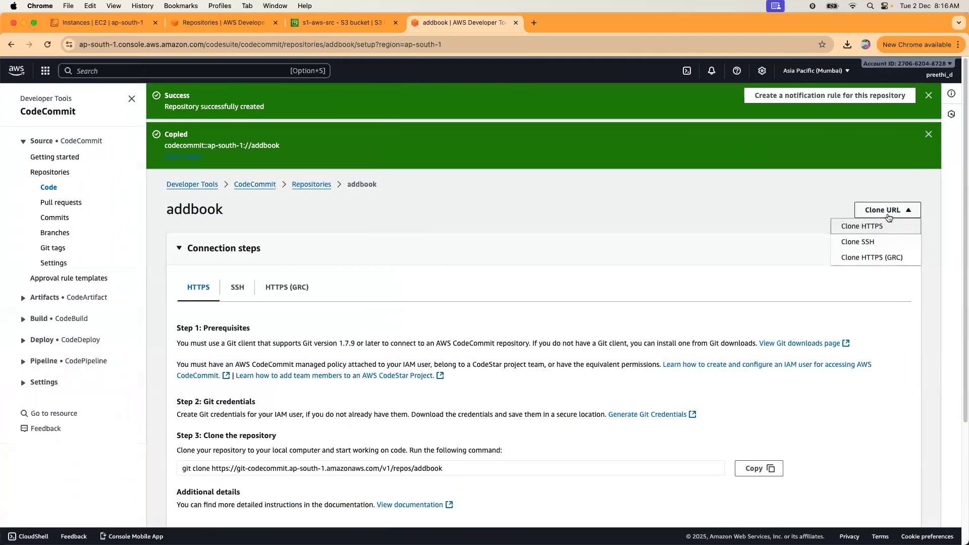
left_click(878, 226)
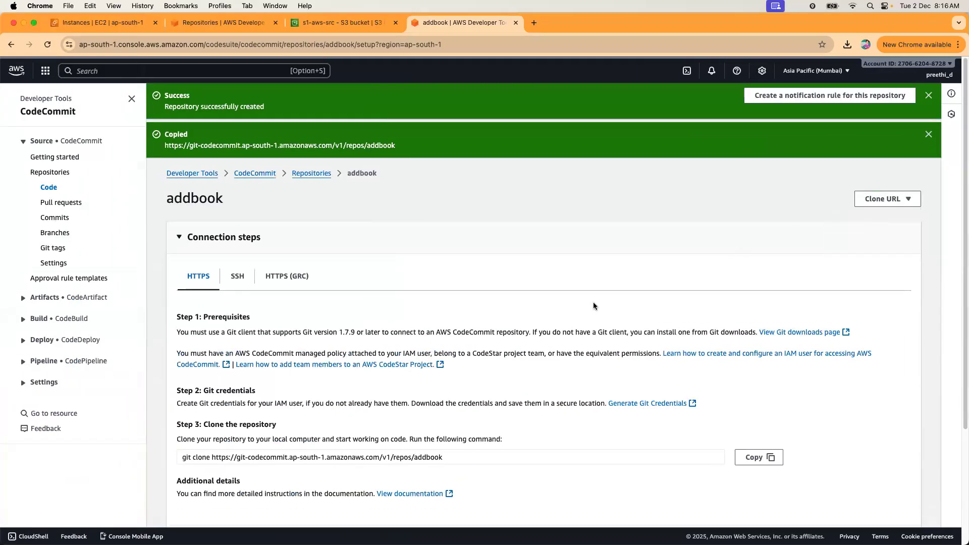
key("ctrl+Right")
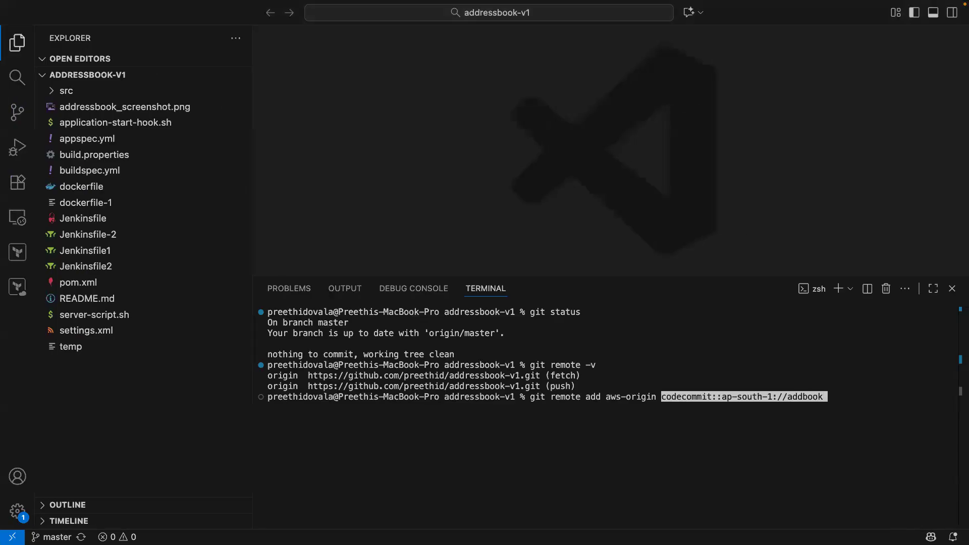
key("BackSpace")
key("BackSpace")
key("BackSpace")
key("BackSpace")
key("BackSpace")
key("BackSpace")
key("BackSpace")
key("BackSpace")
key("BackSpace")
key("BackSpace")
key("BackSpace")
key("BackSpace")
key("BackSpace")
key("BackSpace")
key("BackSpace")
key("BackSpace")
key("BackSpace")
key("BackSpace")
key("BackSpace")
key("BackSpace")
key("BackSpace")
key("BackSpace")
key("BackSpace")
key("BackSpace")
key("BackSpace")
key("BackSpace")
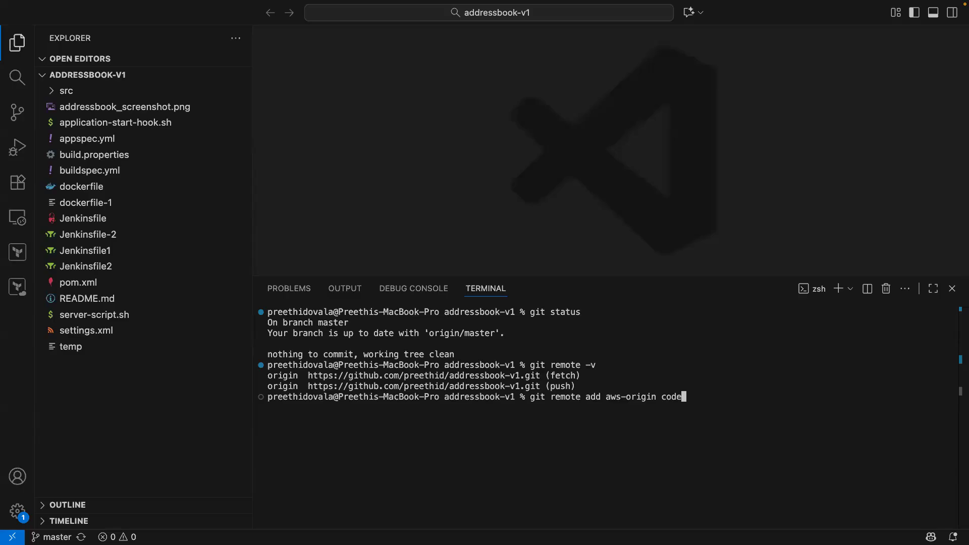
key("BackSpace")
key("BackSpace")
key("BackSpace")
key("BackSpace")
key("super+v")
key("Return")
Clear the terminal, check git status, and push master to aws-origin, which fails with 403.
type("clear")
key("Return")
key("Return")
type("git status")
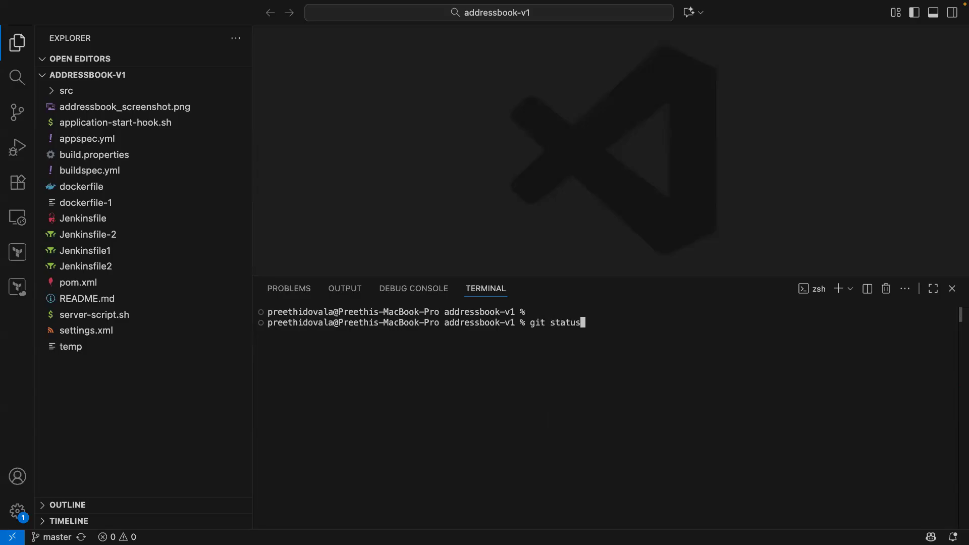
key("Return")
type("git ")
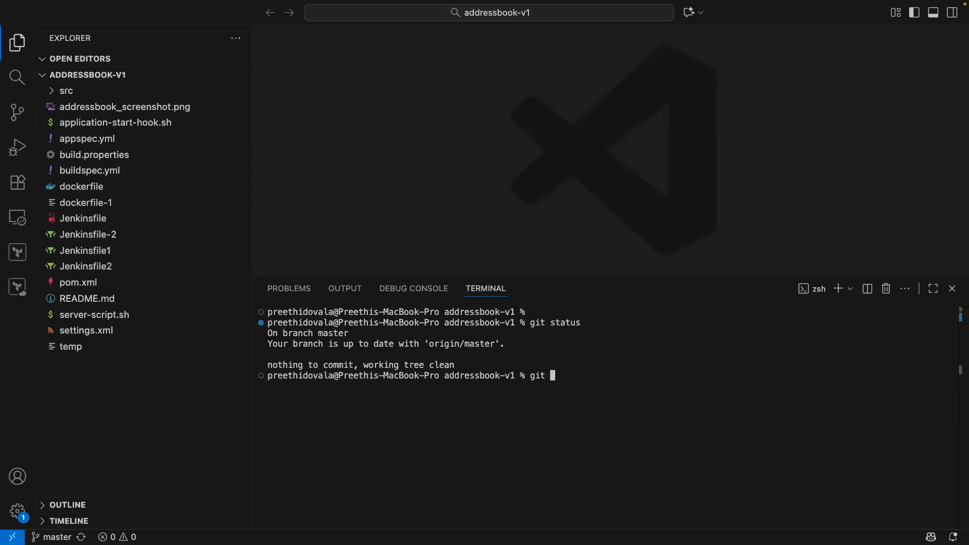
type("push aws-origin master")
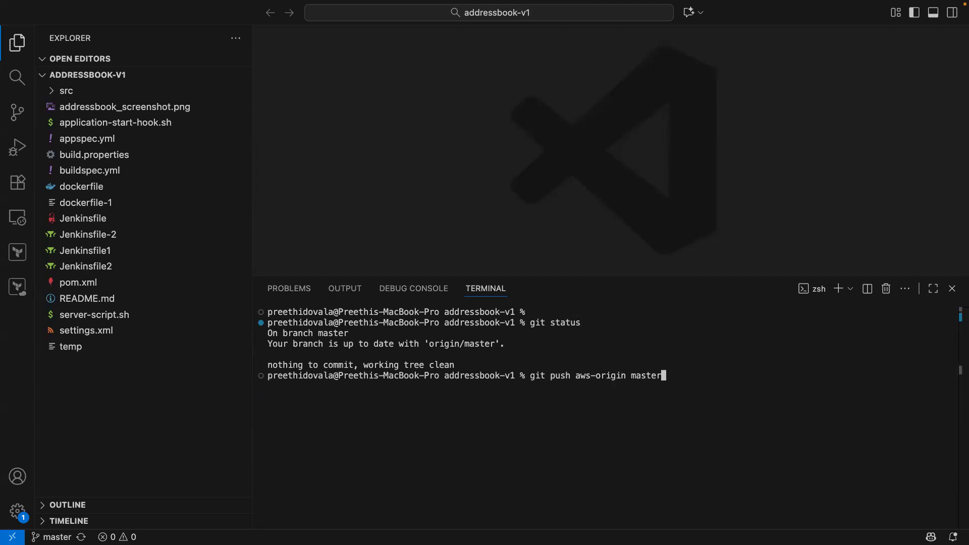
key("Return")
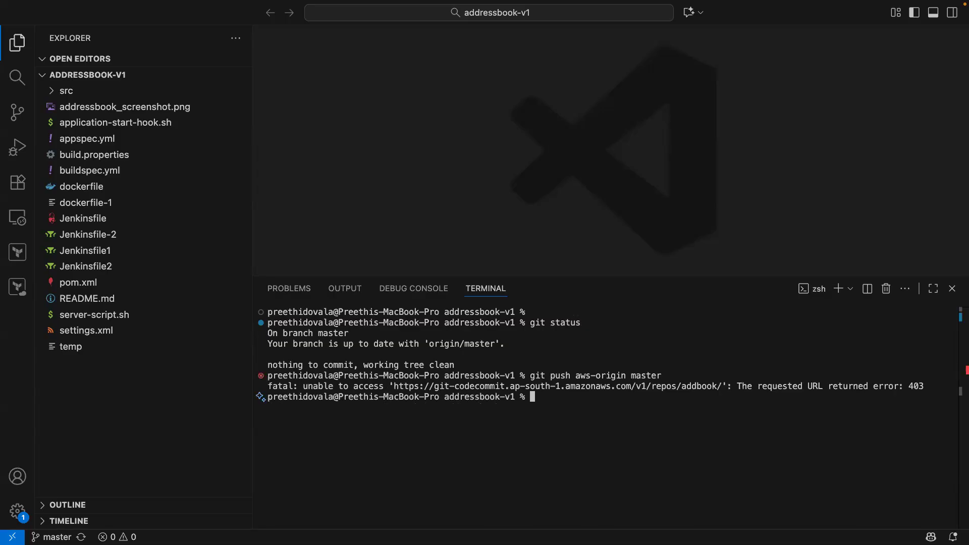
Rerun the aws-origin remote-add command, recall the push command, and move to the browser.
key("Up")
key("Up")
key("Up")
key("Up")
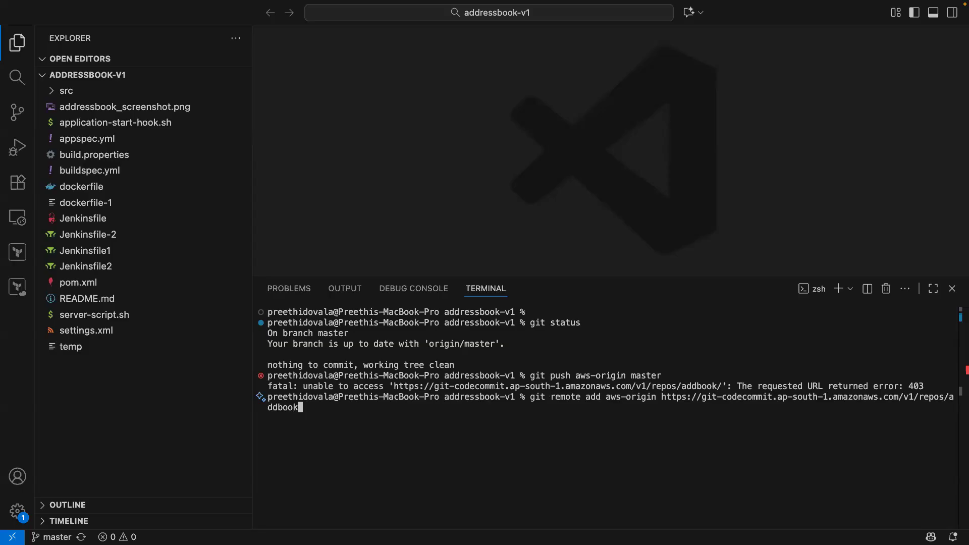
key("Return")
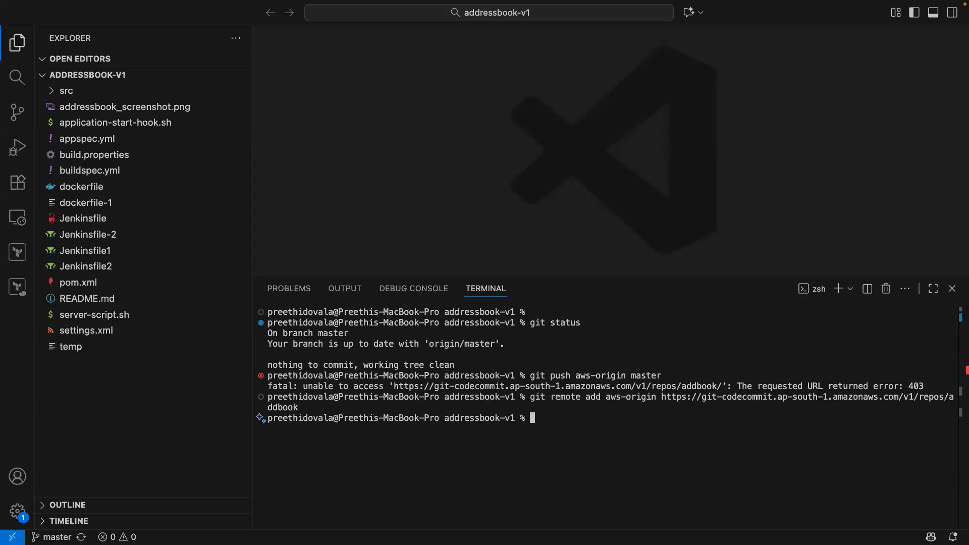
key("Up")
key("Up")
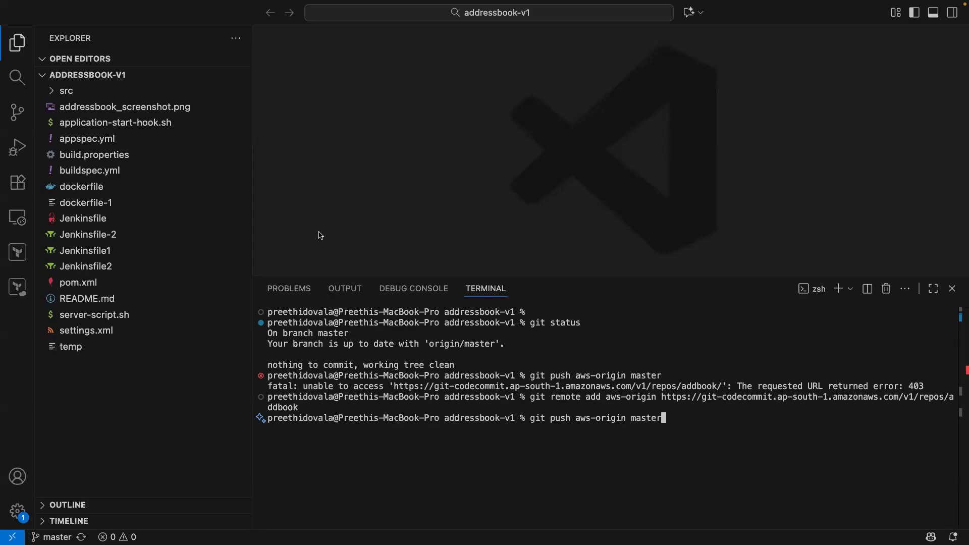
key("super+Tab")
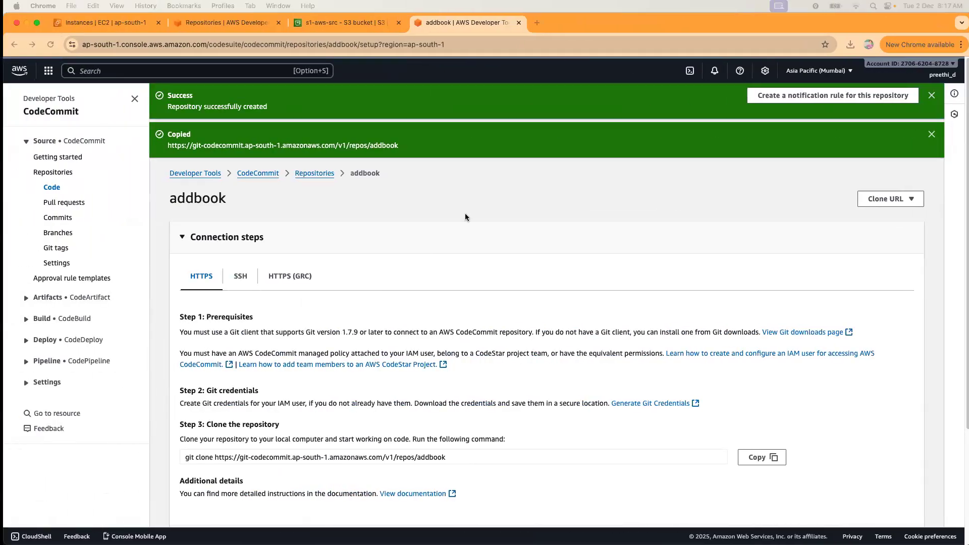
In a Finder window, go to Applications and open the Utilities folder.
key("super+Tab")
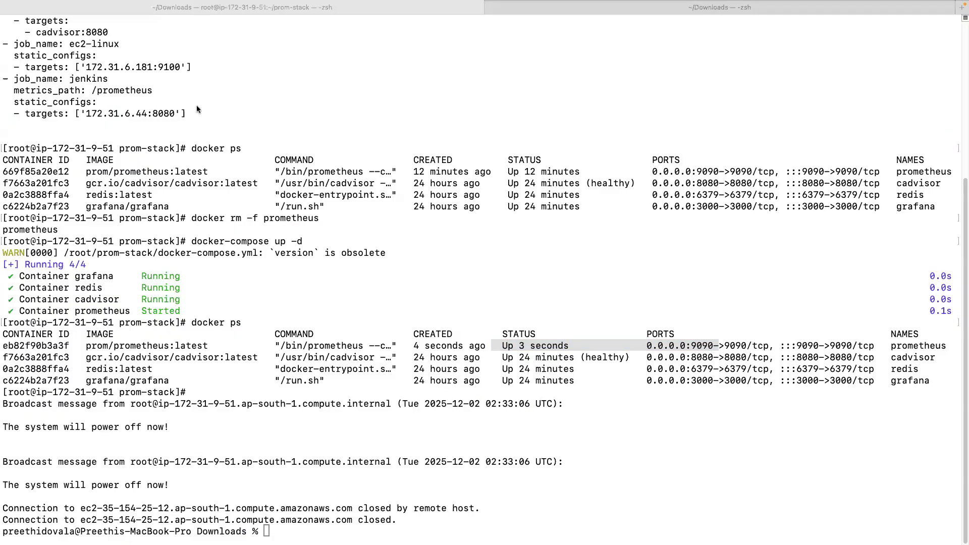
key("super+Tab")
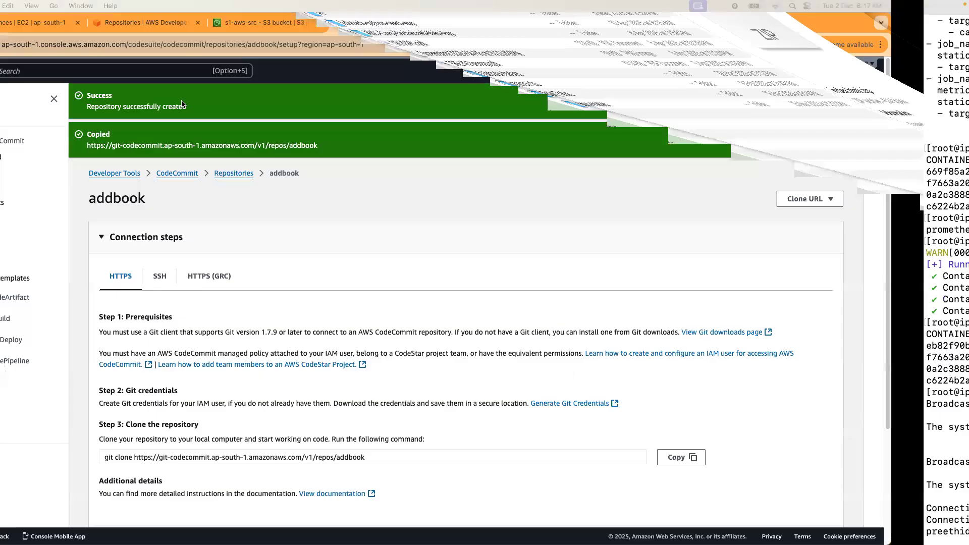
left_click(184, 109)
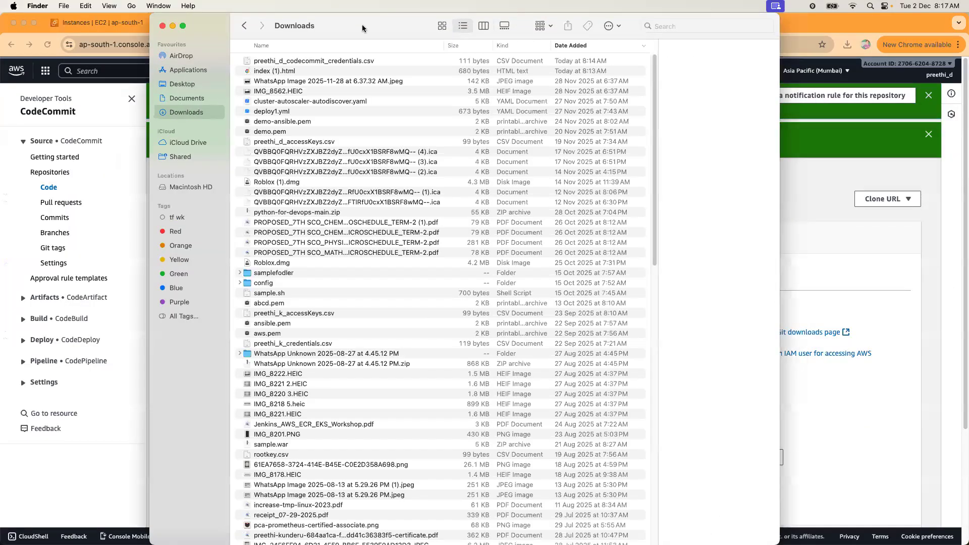
left_click_drag(362, 24, 359, 54)
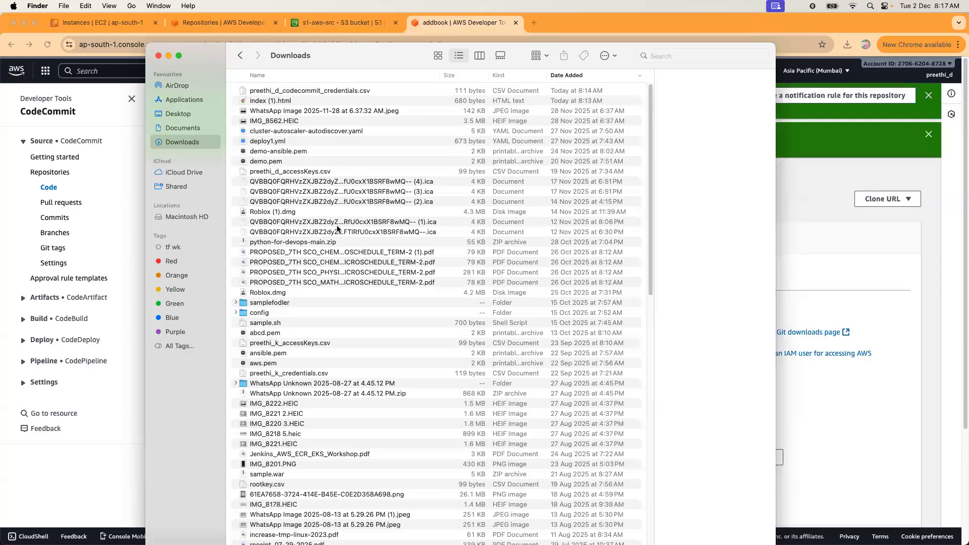
left_click(176, 115)
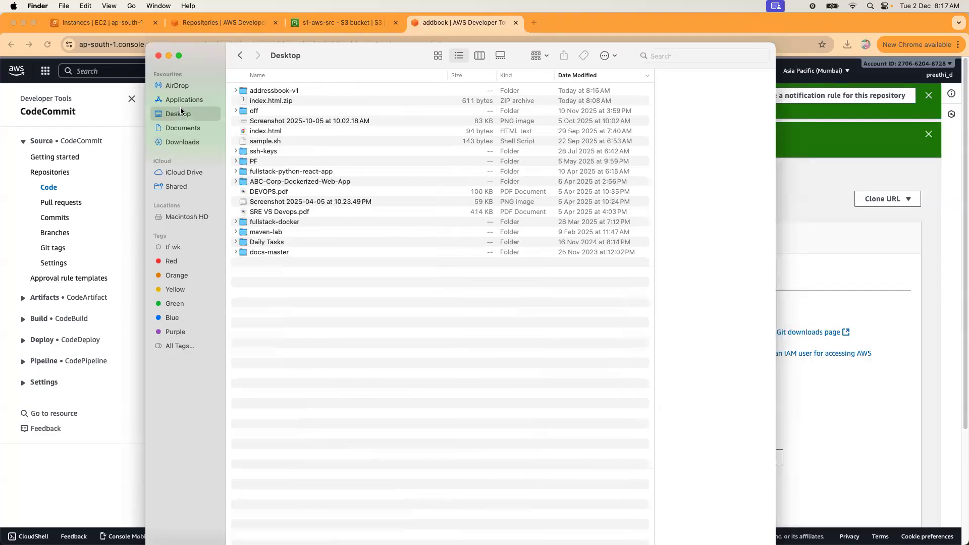
left_click(181, 101)
left_click(270, 293)
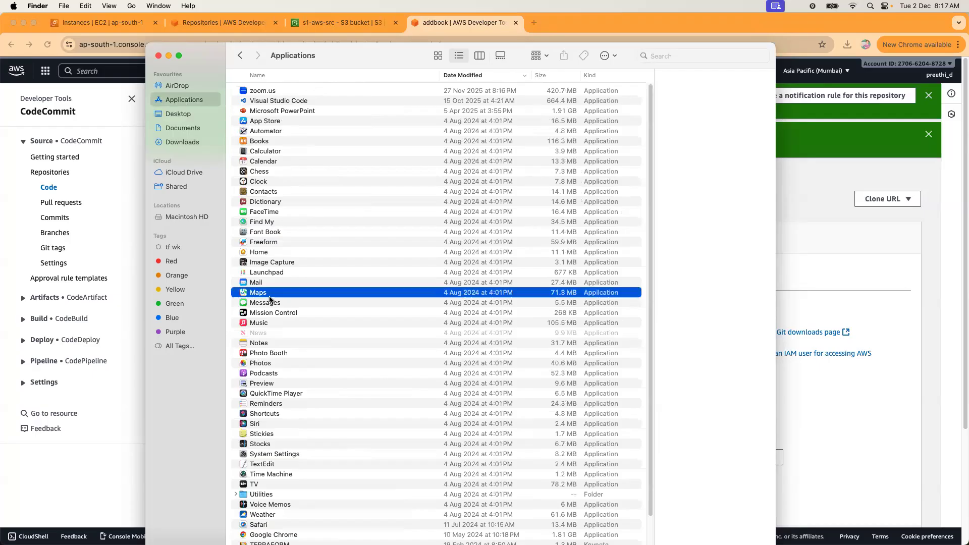
scroll(348, 368, "down", 3)
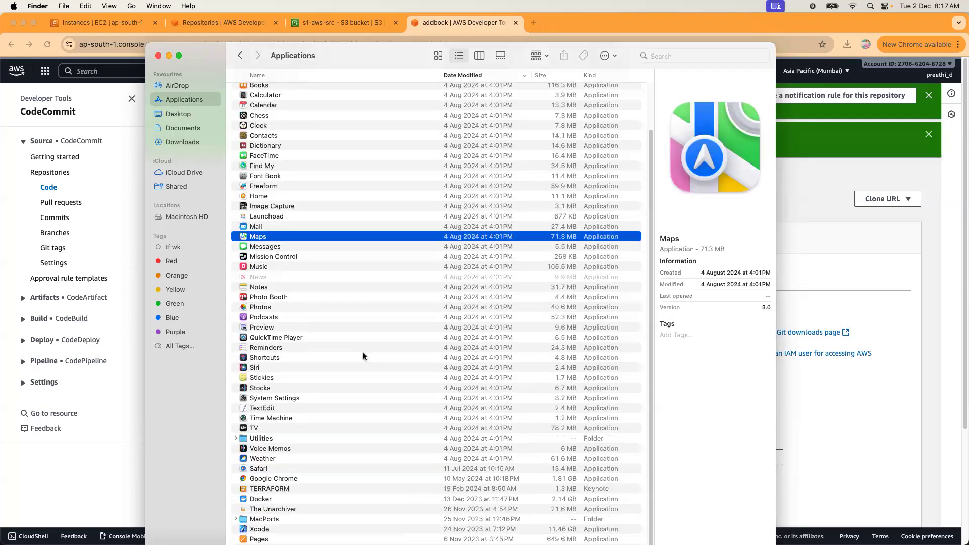
double_click(266, 438)
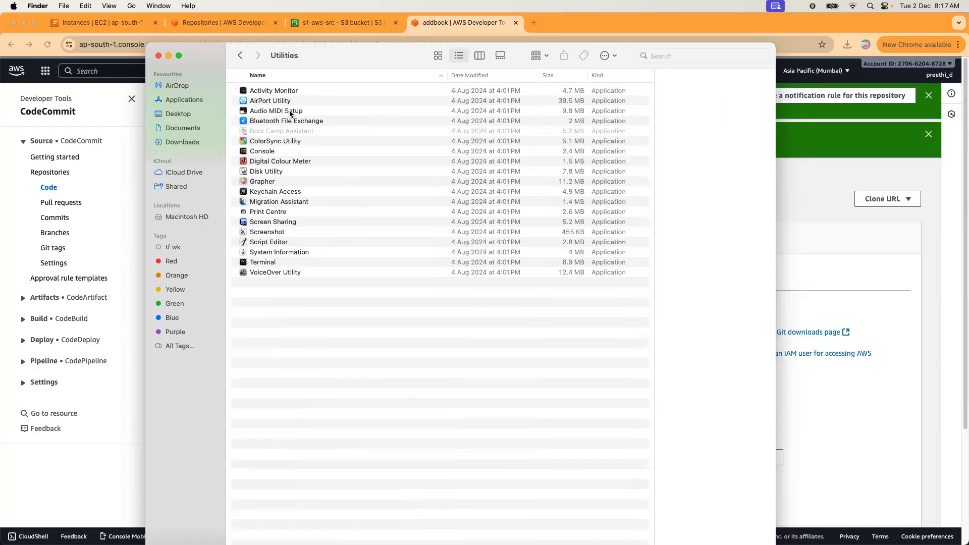
Back in Applications, browse through the listed apps such as Mission Control, TextEdit and System Settings.
left_click(270, 274)
left_click(241, 56)
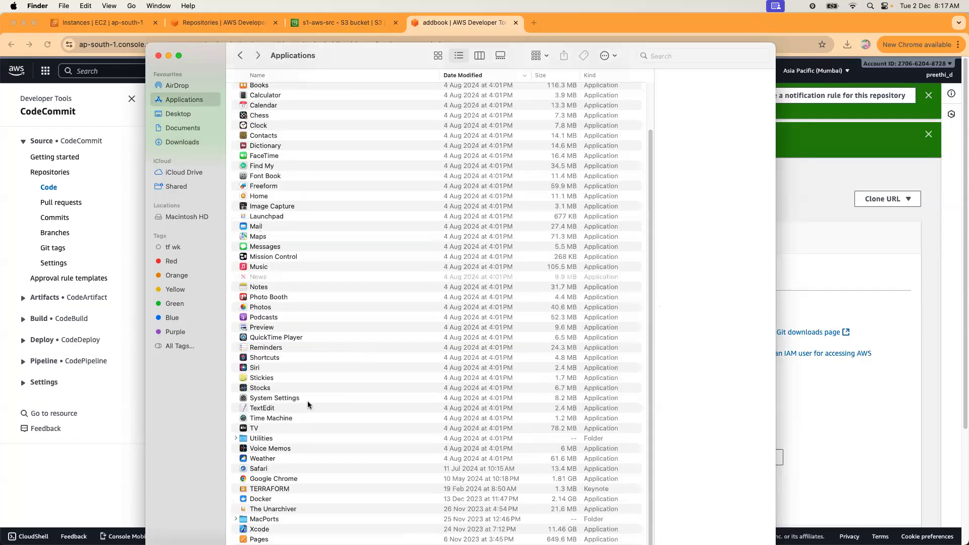
scroll(310, 405, "down", 1)
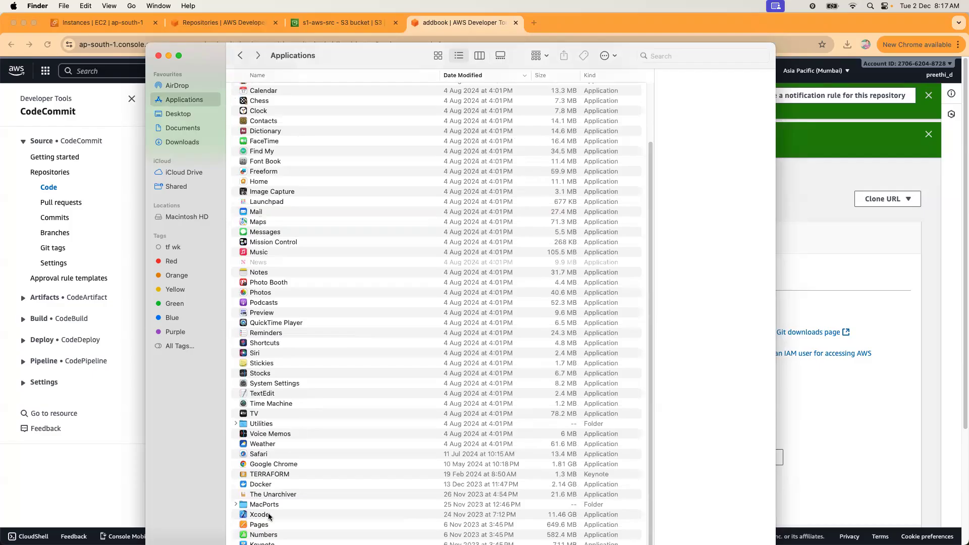
scroll(363, 301, "up", 4)
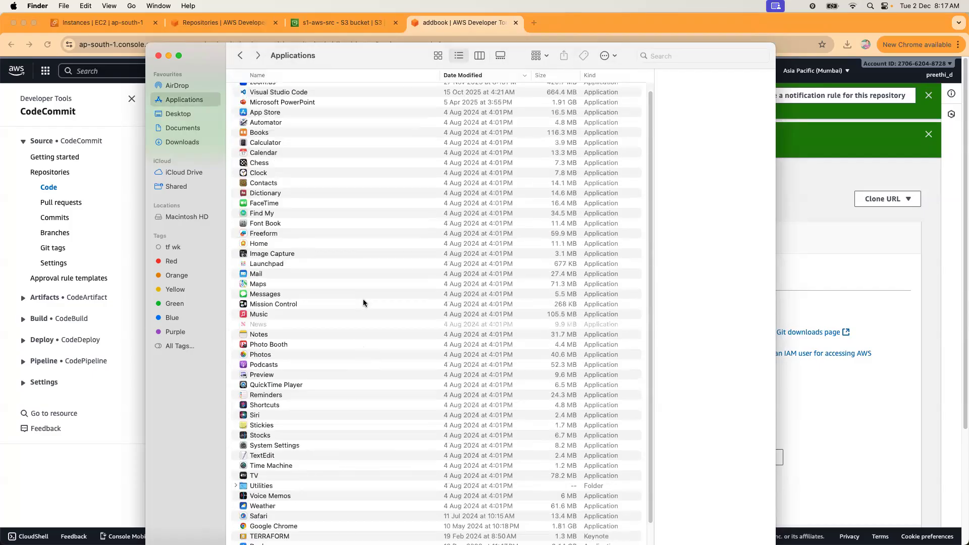
left_click(262, 313)
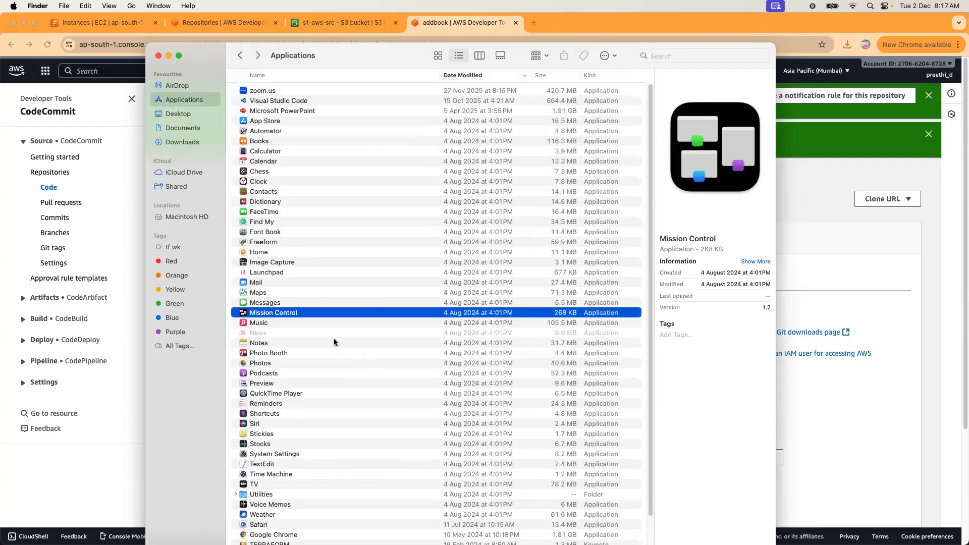
scroll(335, 346, "down", 4)
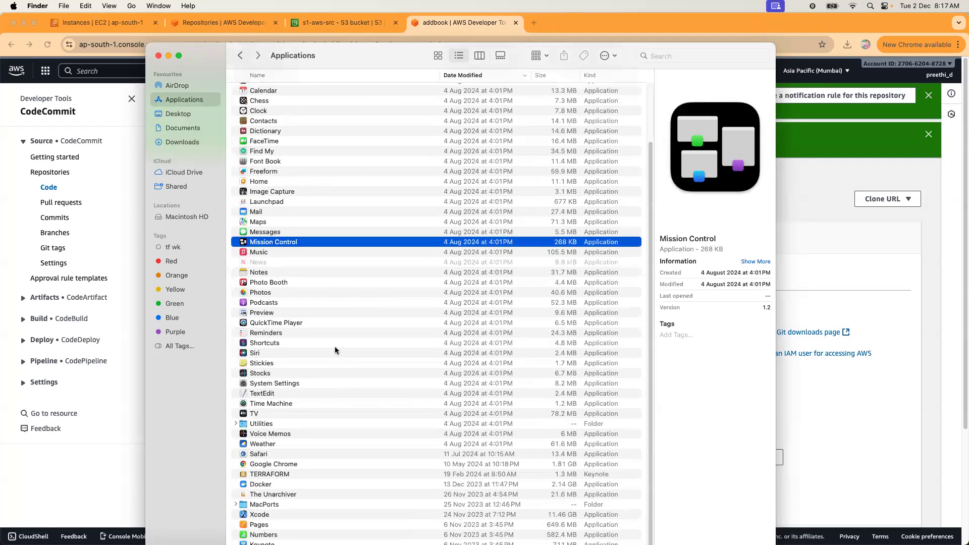
left_click(265, 393)
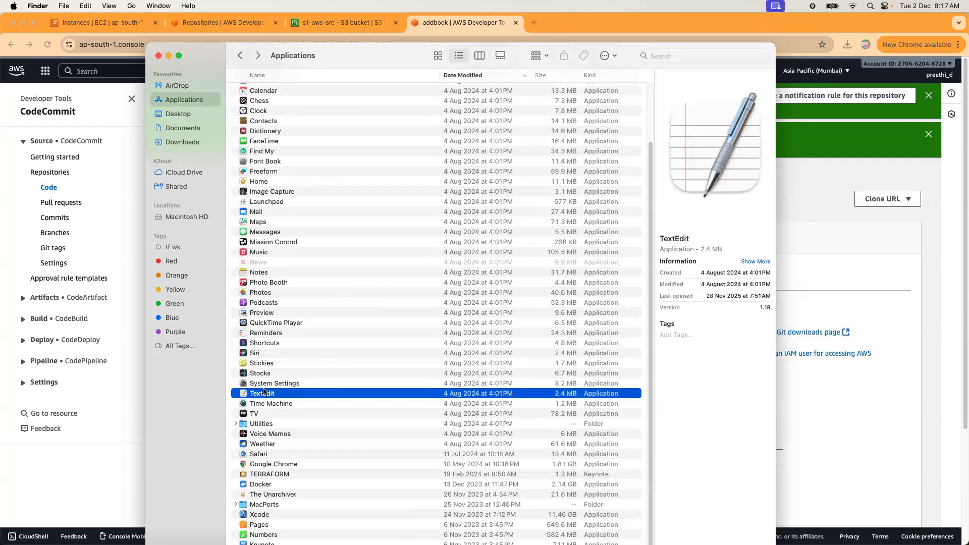
left_click(260, 464)
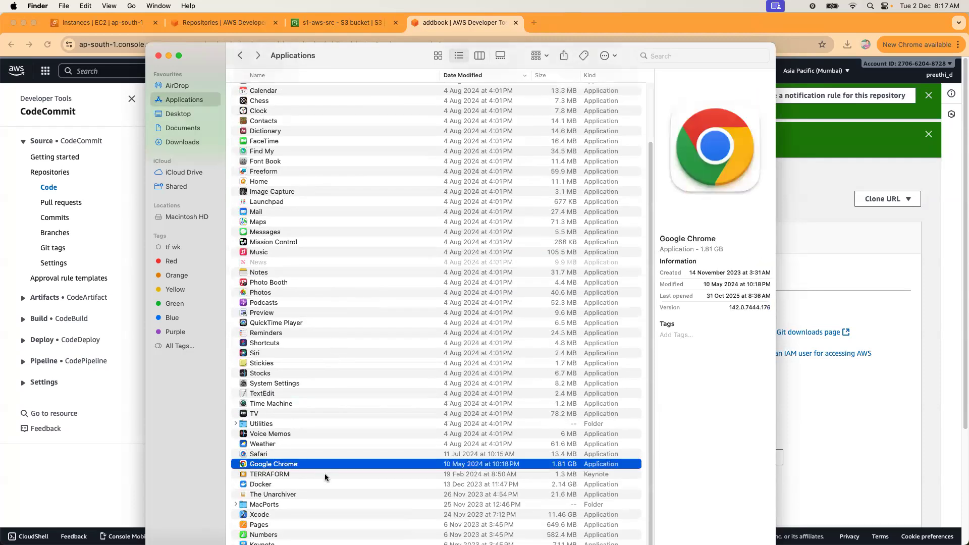
left_click(267, 505)
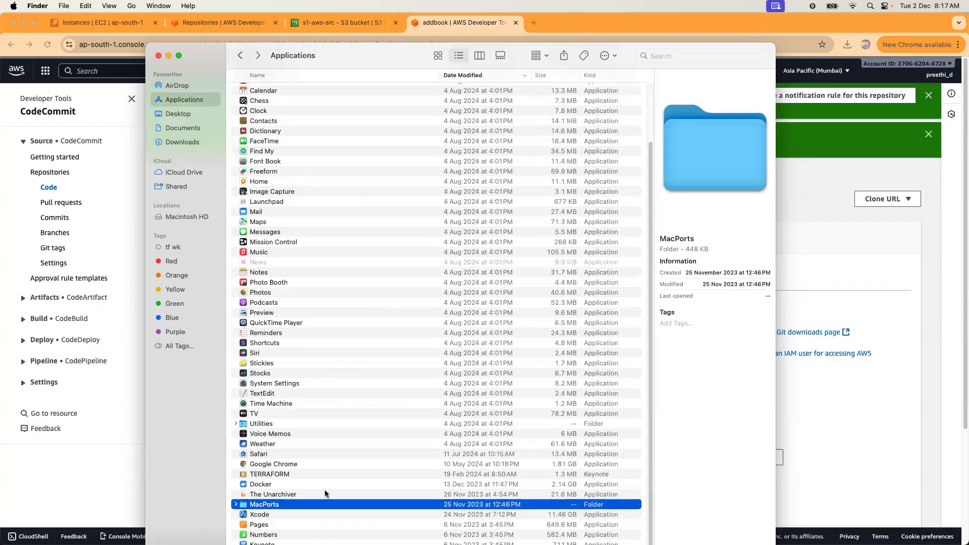
left_click(270, 304)
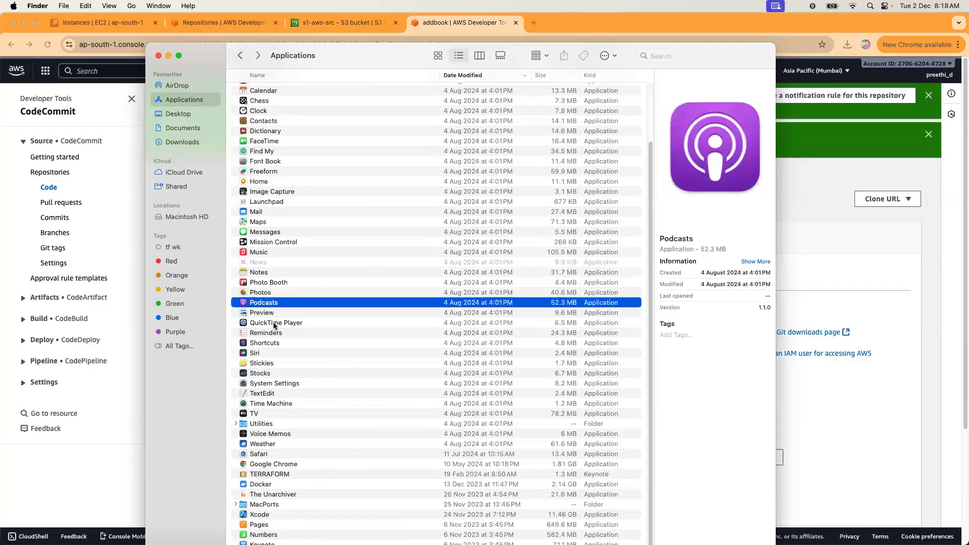
left_click(274, 325)
left_click(277, 343)
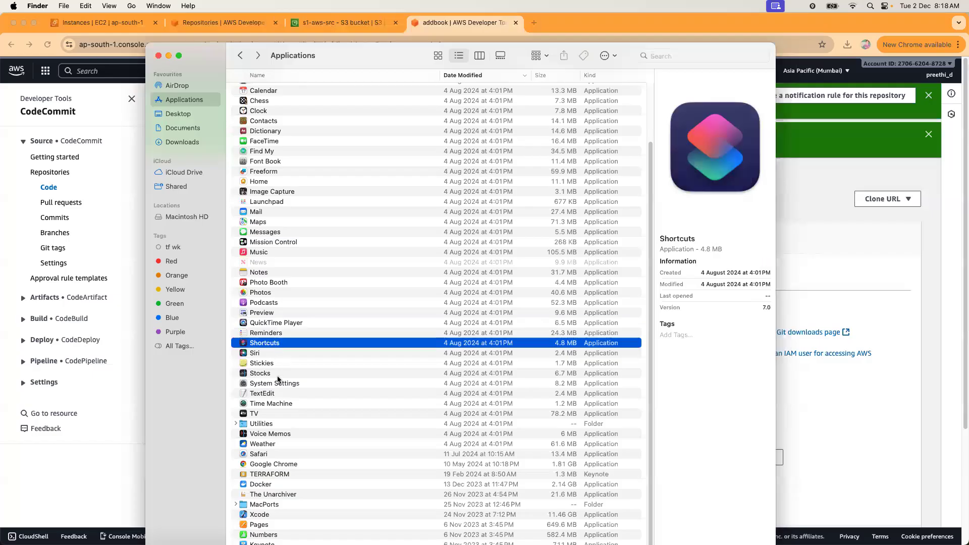
left_click(277, 385)
scroll(305, 348, "up", 3)
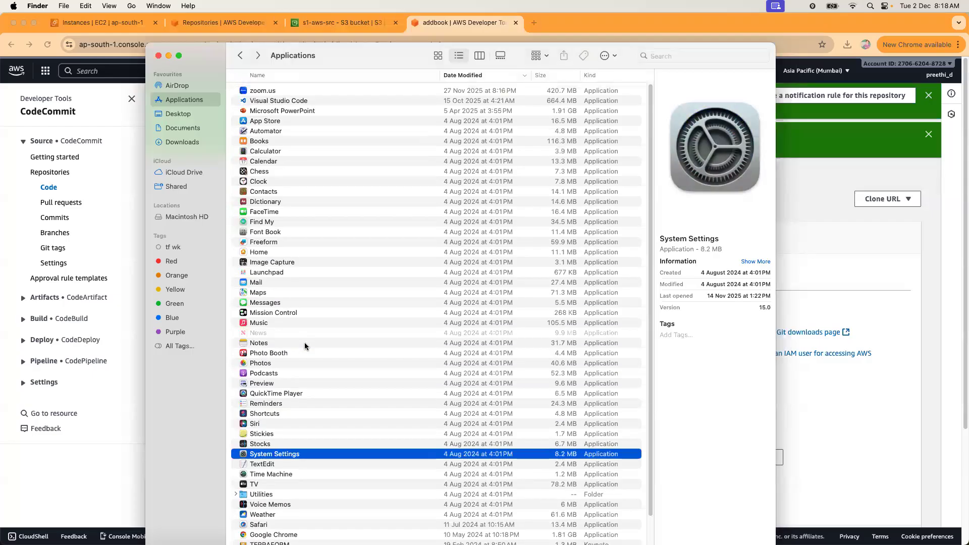
Search the Mac for 'password', then return to Applications and open the Utilities folder.
key("super+f")
type("passw")
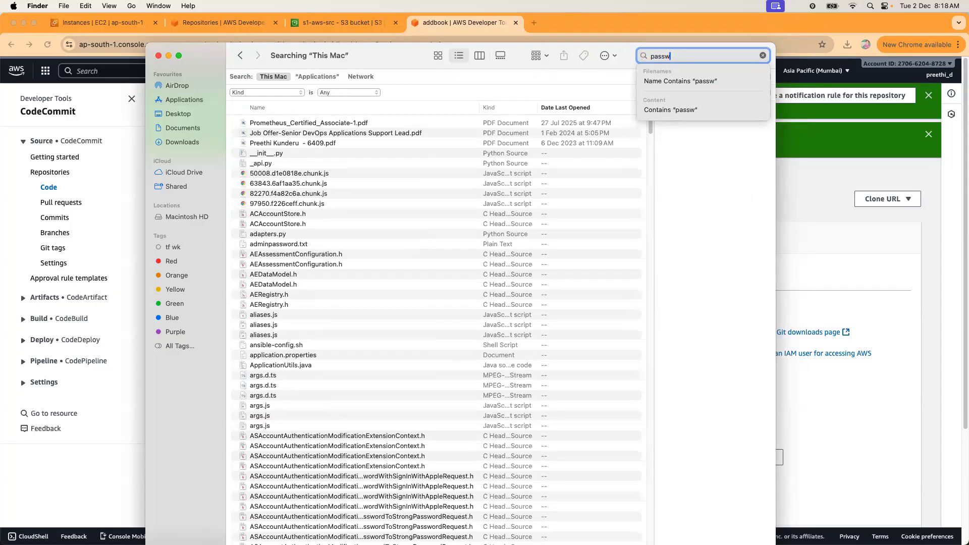
type("ord")
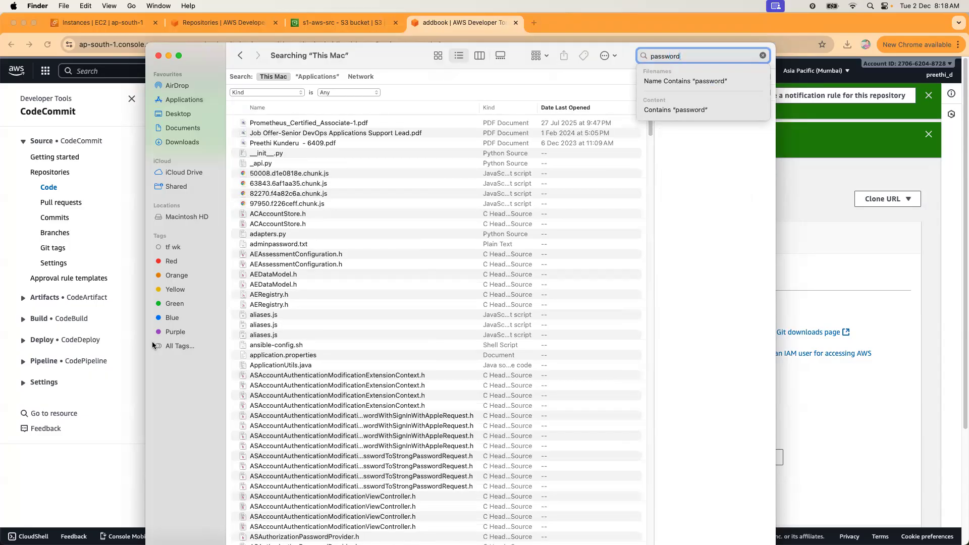
left_click(184, 101)
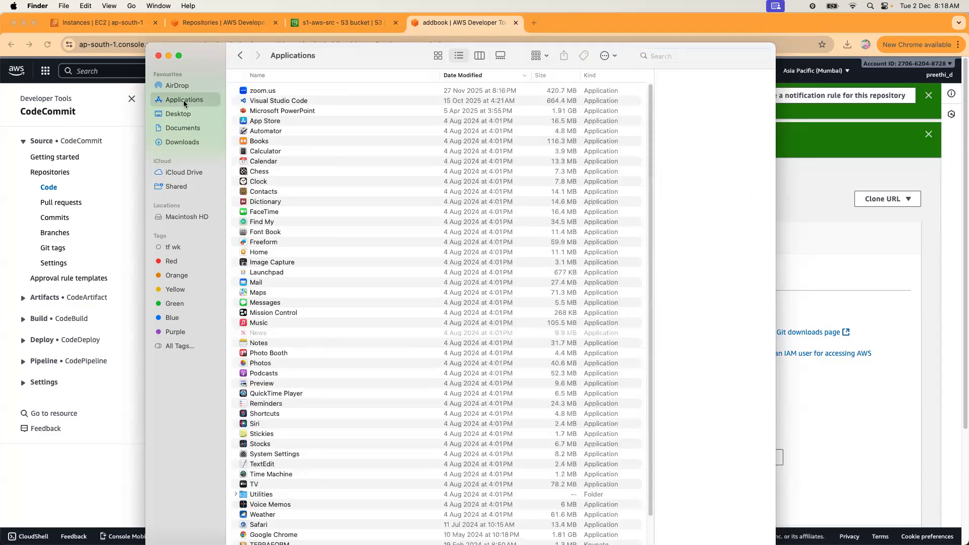
left_click(616, 56)
left_click(749, 288)
left_click(289, 264)
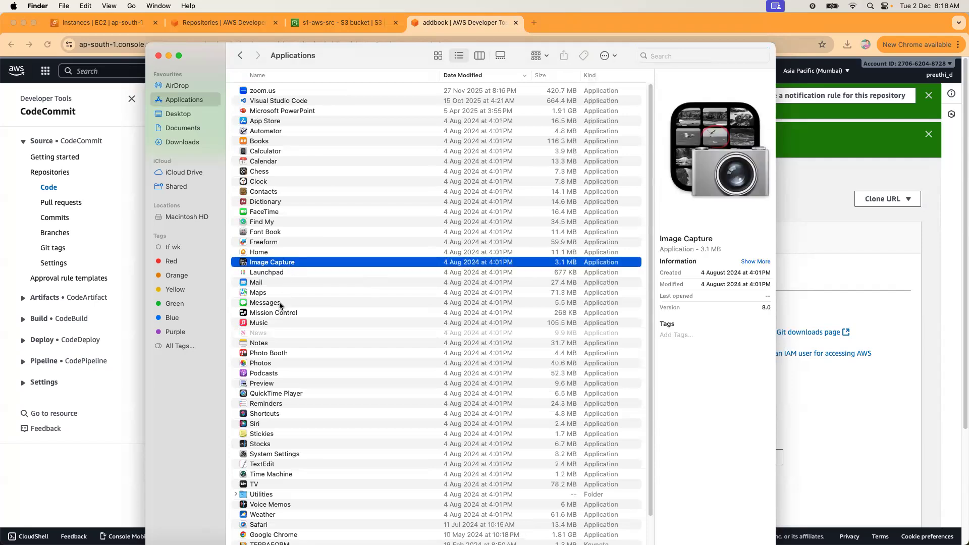
left_click(279, 303)
scroll(331, 384, "down", 3)
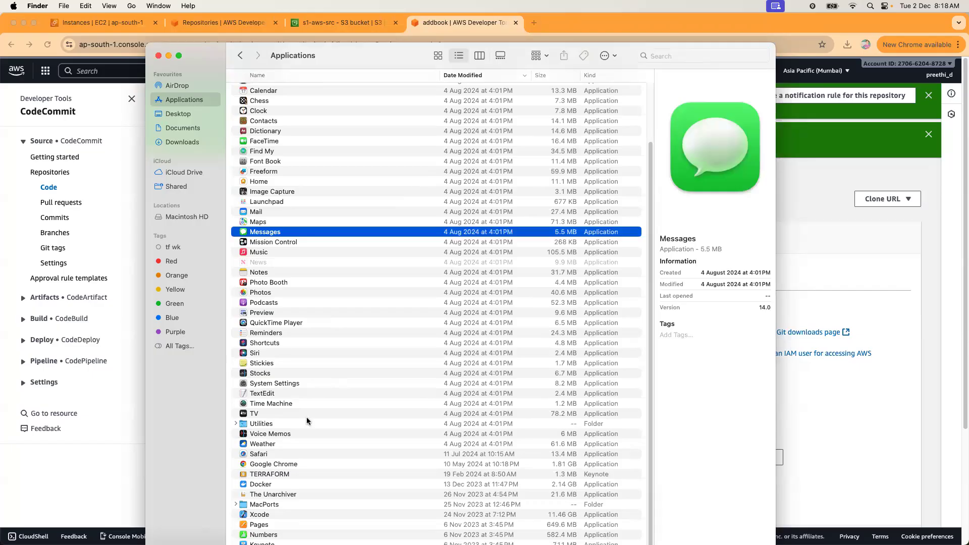
double_click(257, 424)
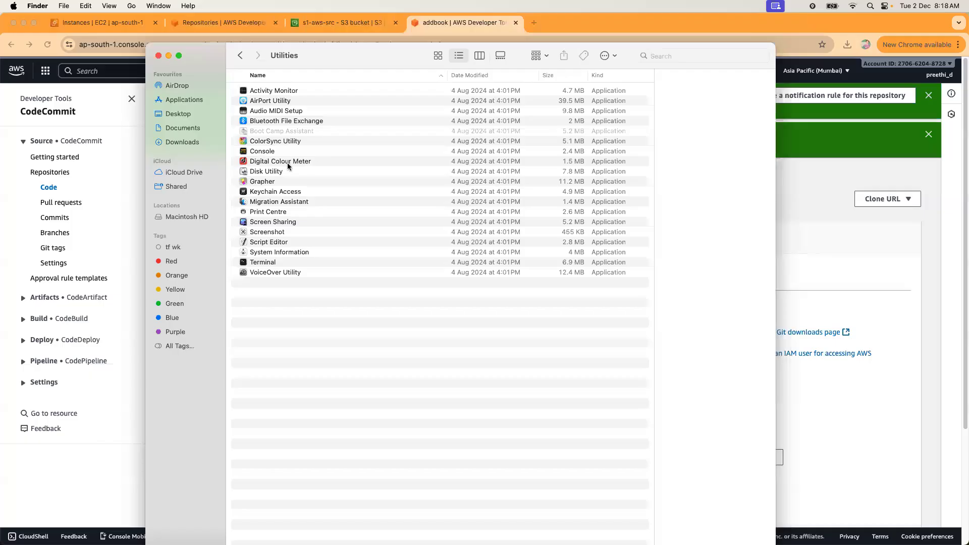
Launch Keychain Access, search for 'codec', and open the git-codecommit credential's details.
double_click(270, 195)
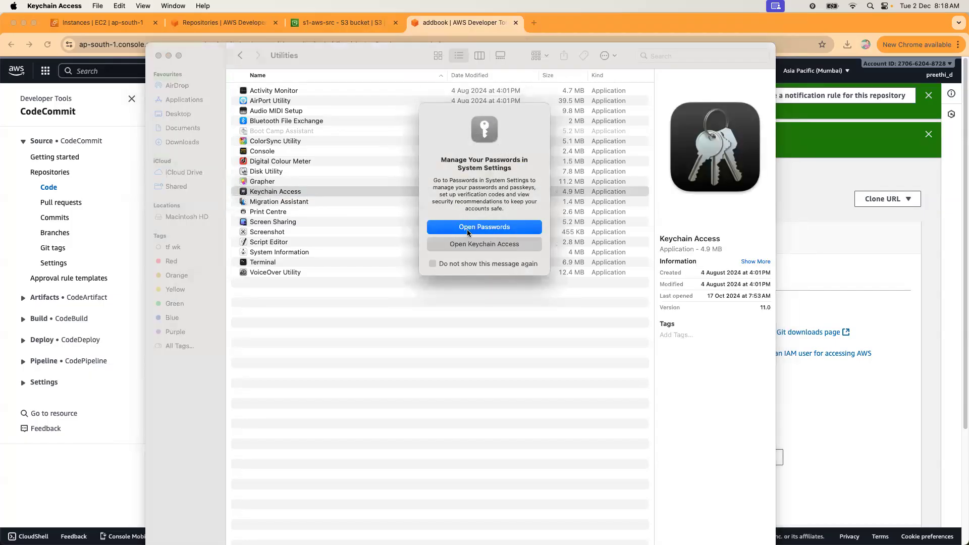
left_click(474, 245)
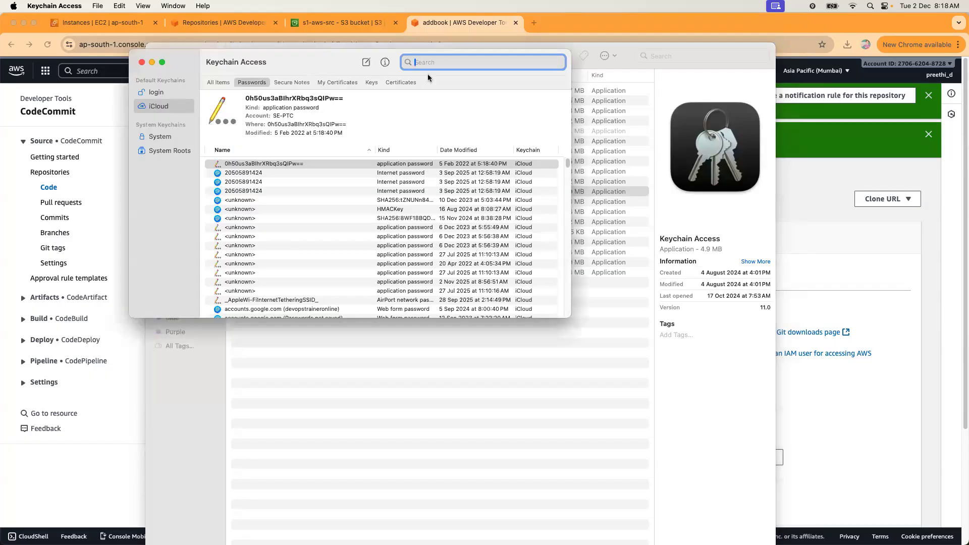
type("codec")
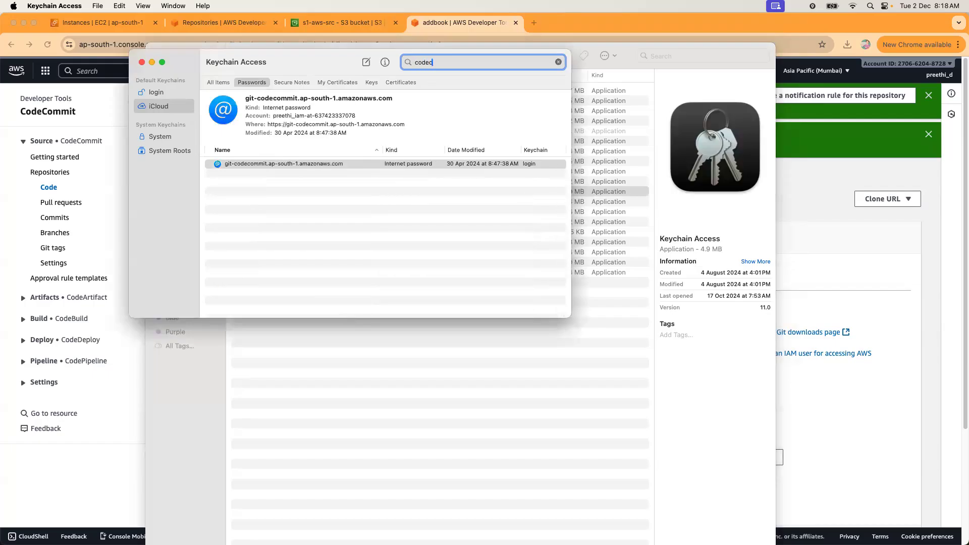
double_click(313, 165)
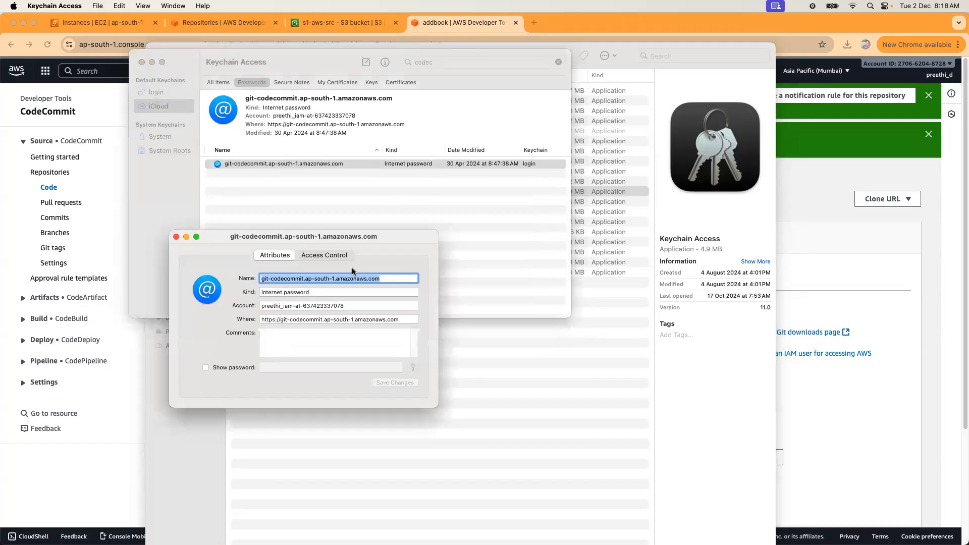
left_click(353, 306)
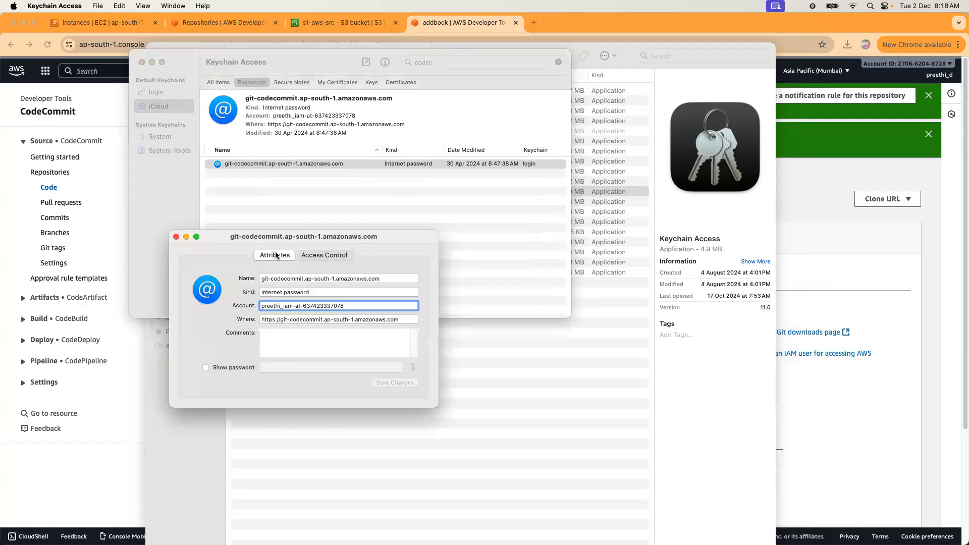
Close the details window, view the credential's context menu without deleting, and move the window aside.
left_click(176, 237)
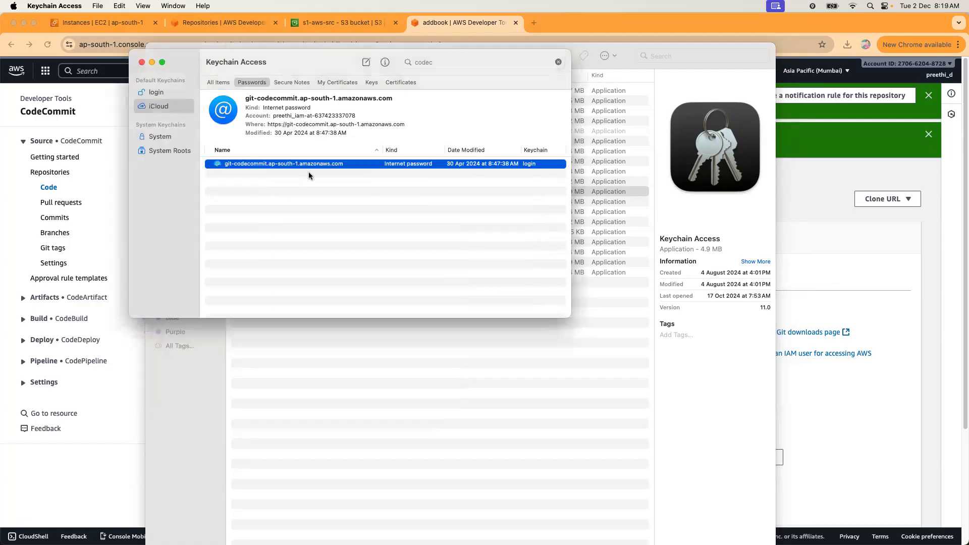
right_click(310, 163)
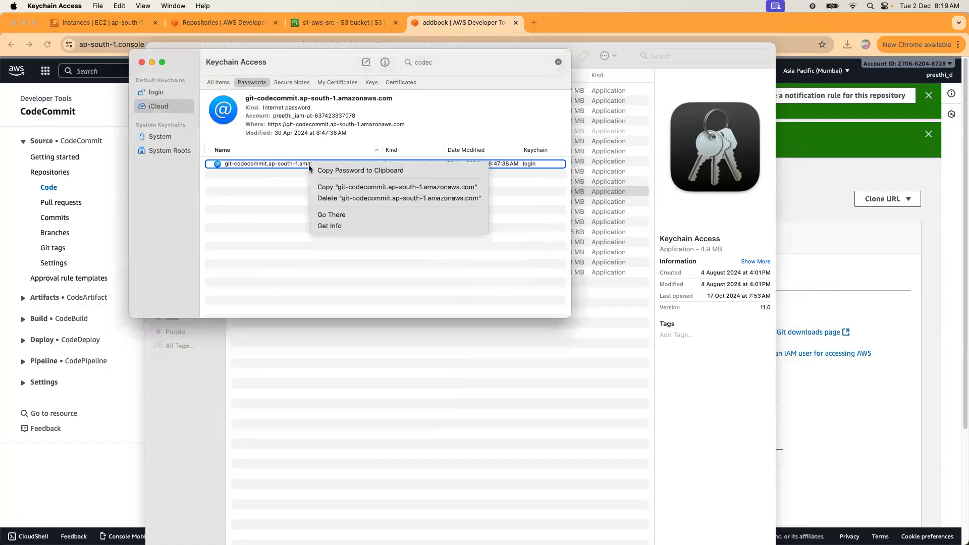
left_click(337, 198)
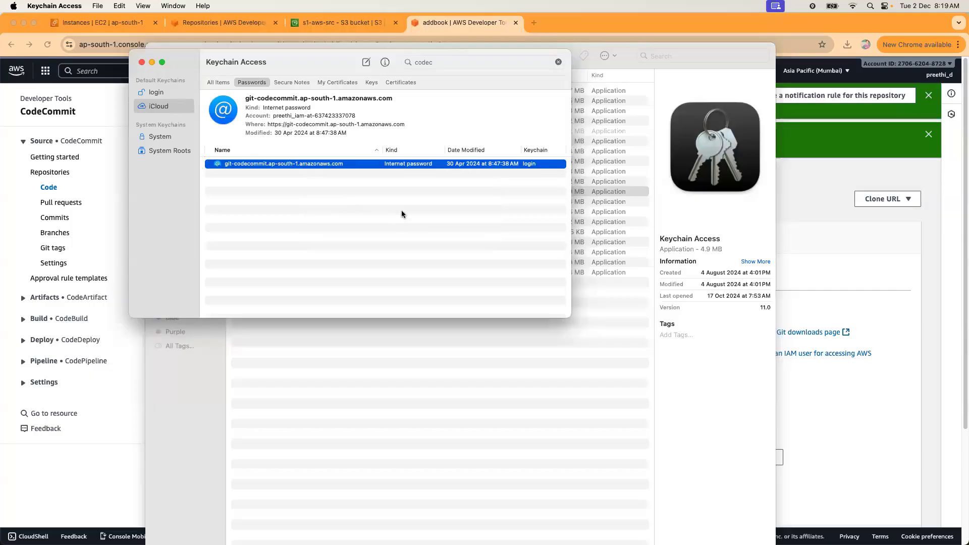
right_click(304, 166)
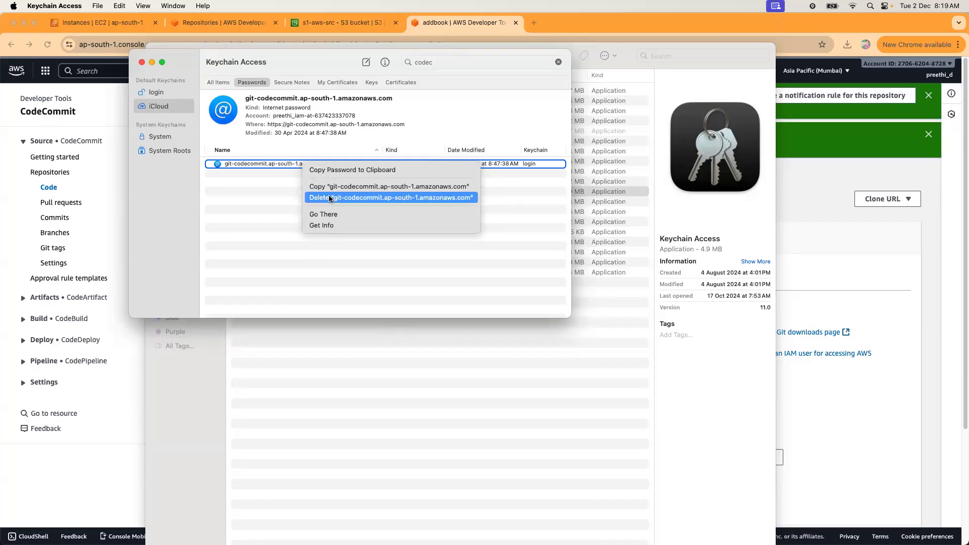
left_click(329, 199)
left_click_drag(314, 72, 345, 150)
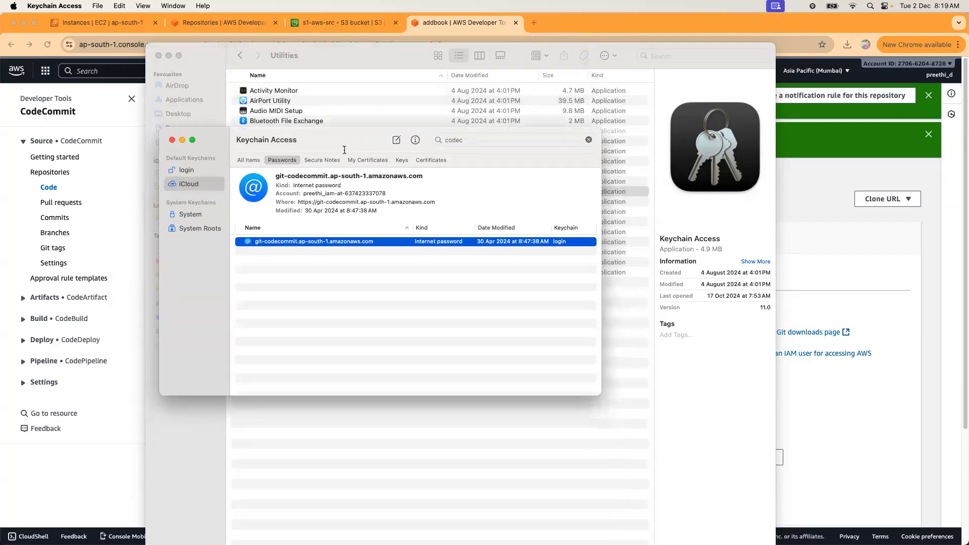
Switch Keychain Access to All Items so the git-codecommit credential shows among every item type.
left_click(387, 282)
left_click(374, 242)
right_click(374, 242)
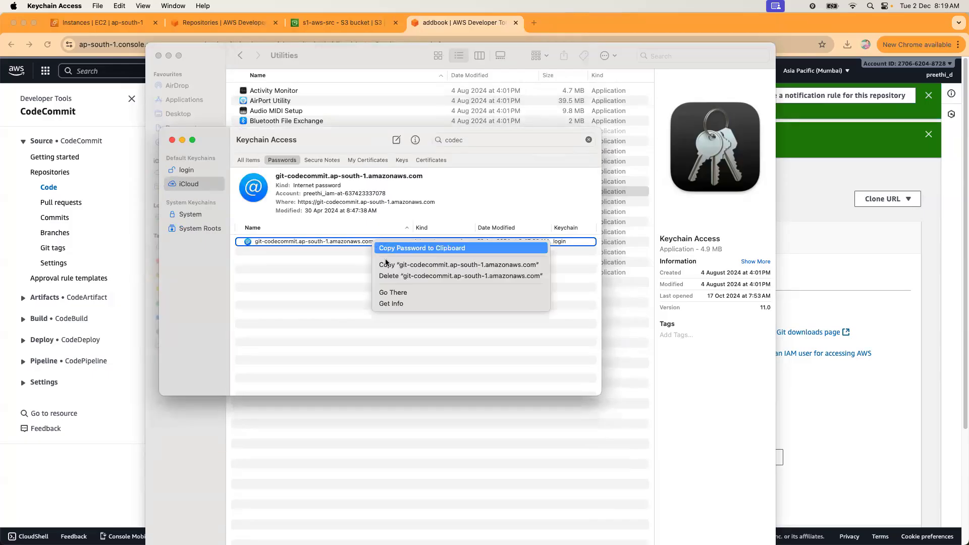
left_click(389, 277)
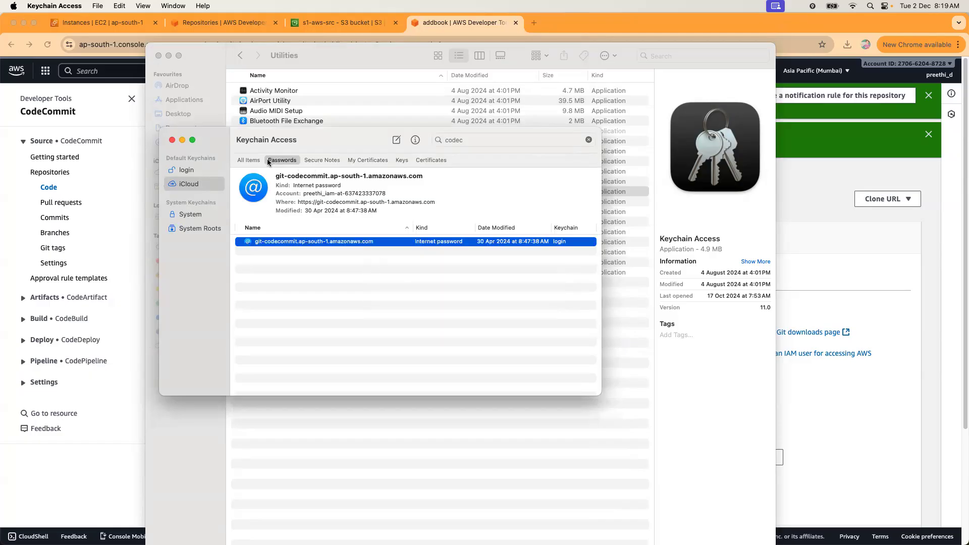
left_click(244, 158)
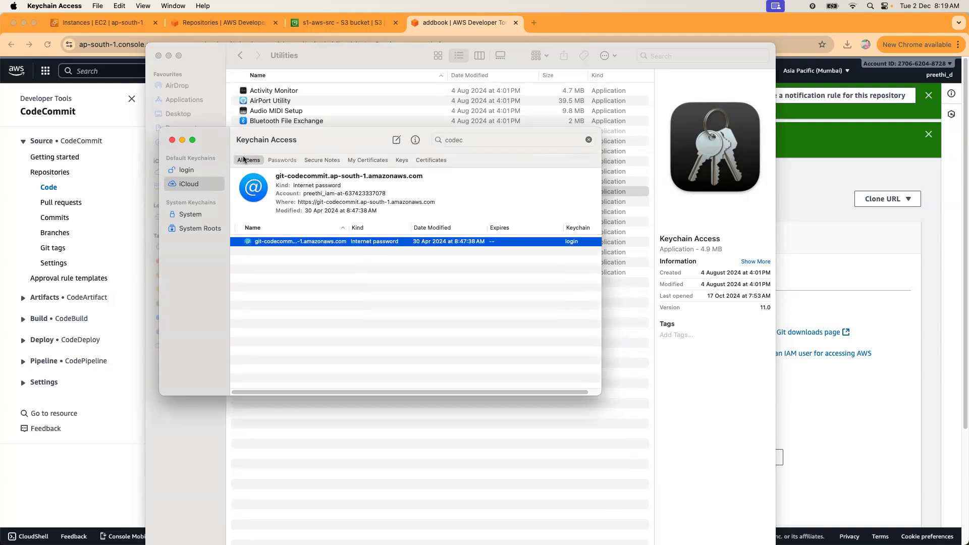
right_click(398, 242)
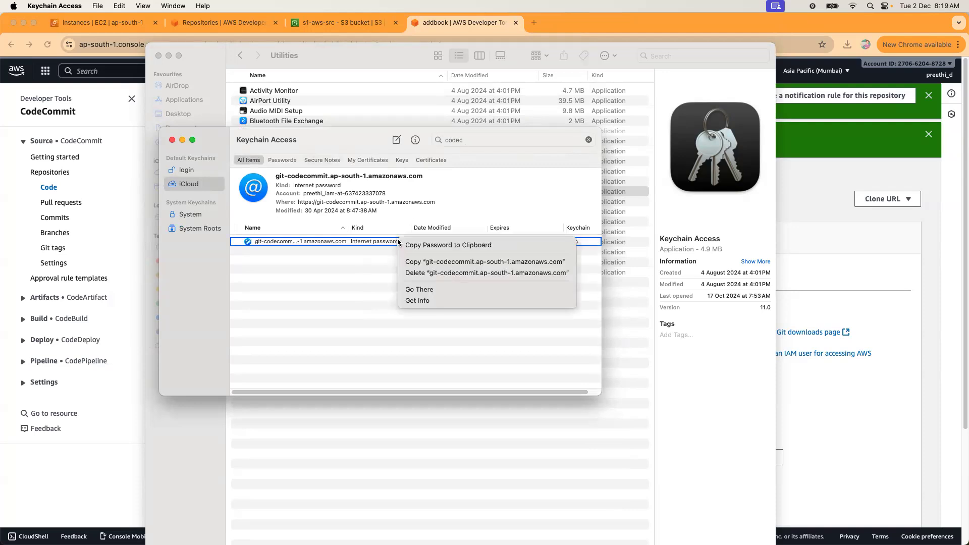
left_click(417, 275)
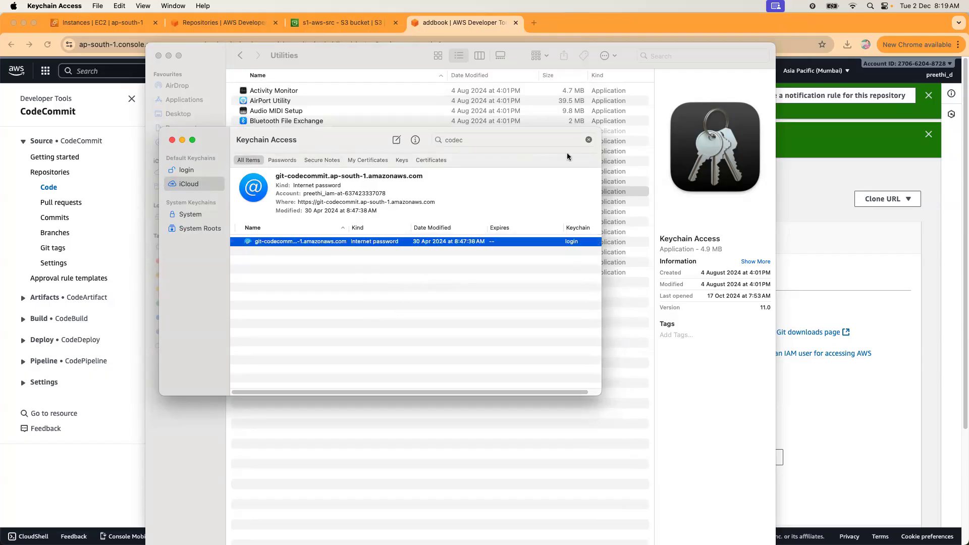
Redo the search as 'cc', use Go There on the credential, then dismiss its menu undeleted.
left_click(589, 141)
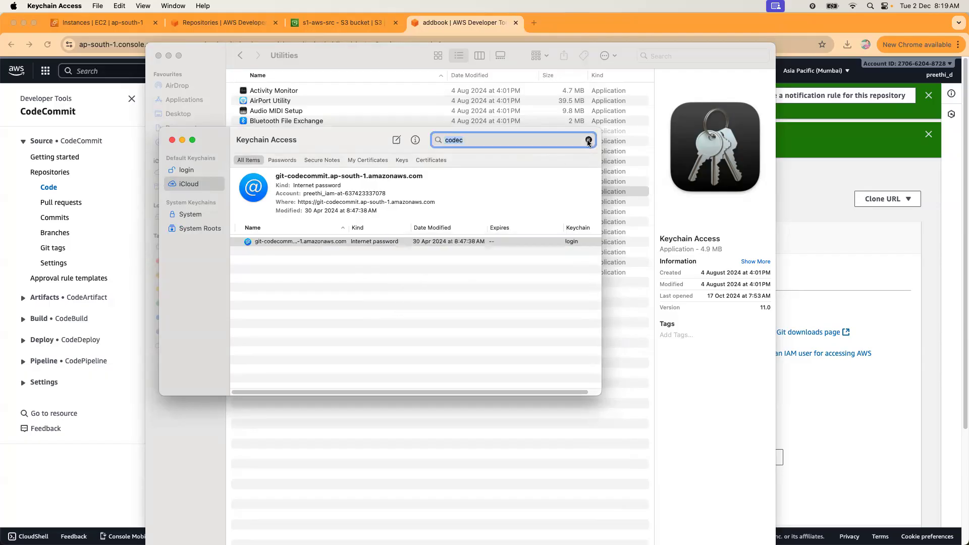
left_click(470, 141)
type("cc")
right_click(304, 246)
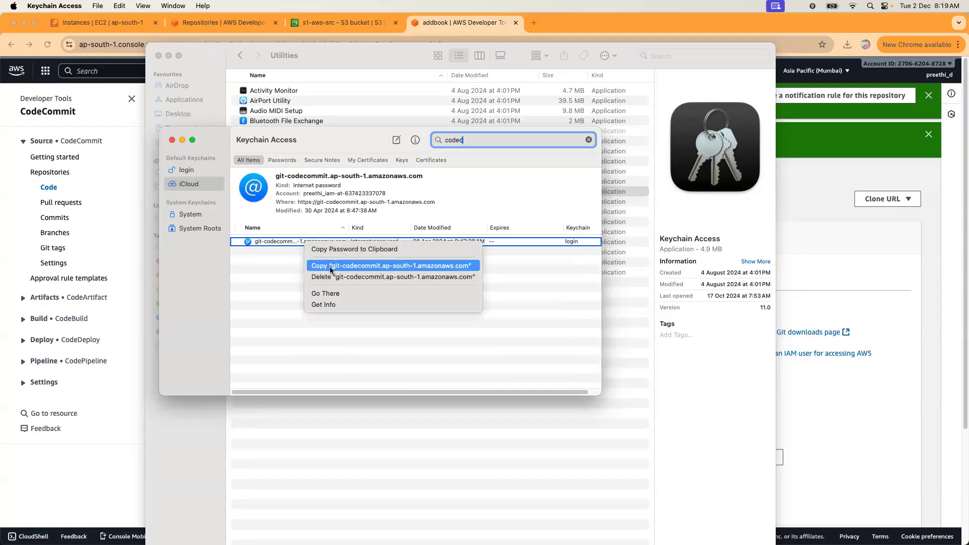
left_click(338, 294)
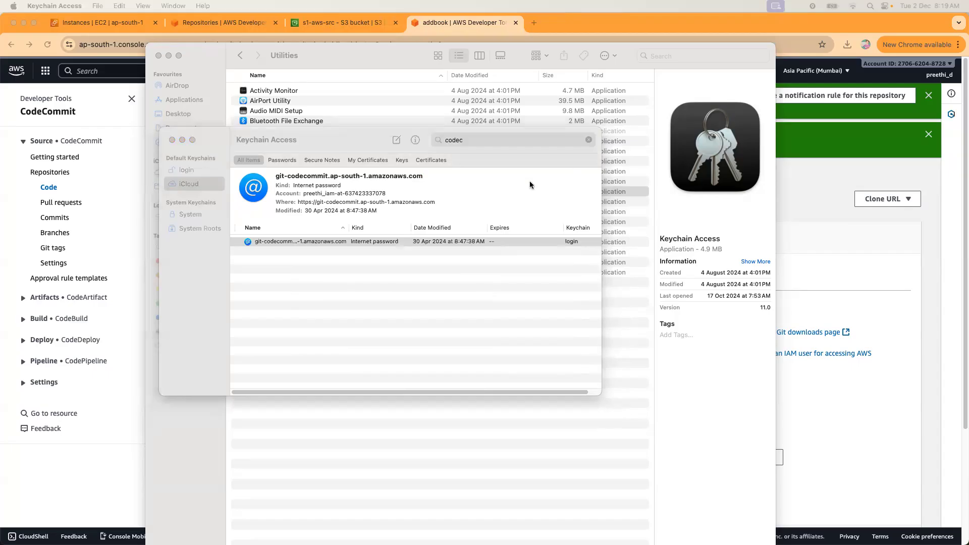
left_click(319, 244)
right_click(319, 243)
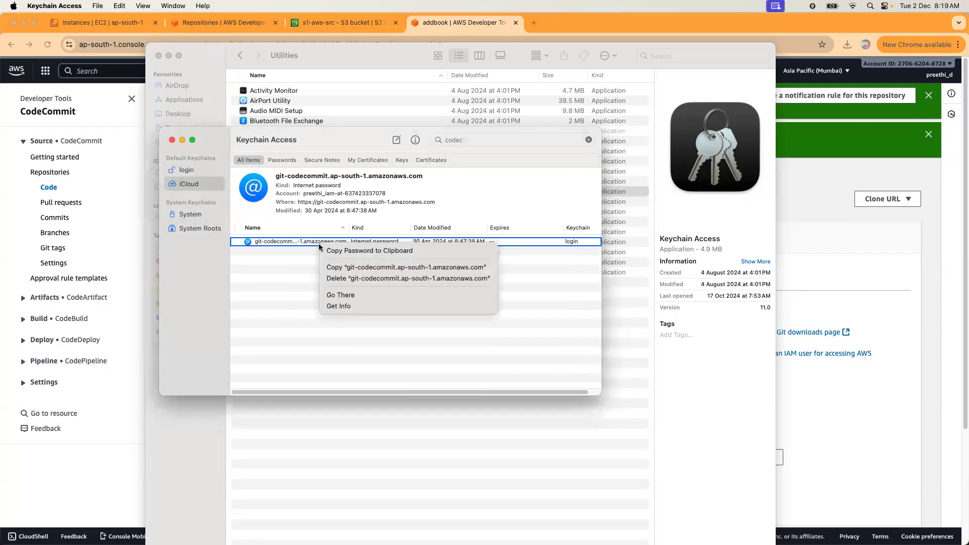
left_click(343, 285)
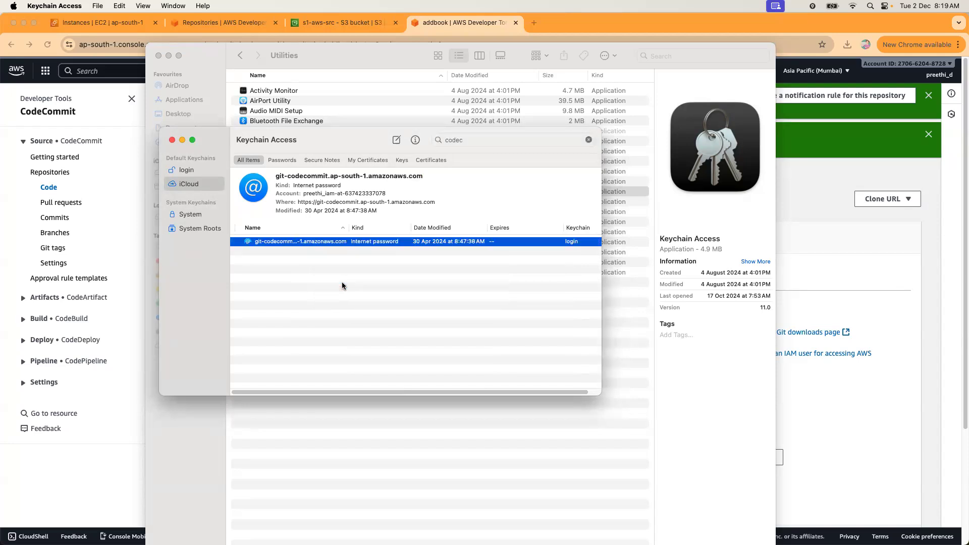
Open the git-codecommit credential's details, review its account field and Access Control, then return to Attributes.
double_click(326, 245)
key("Tab")
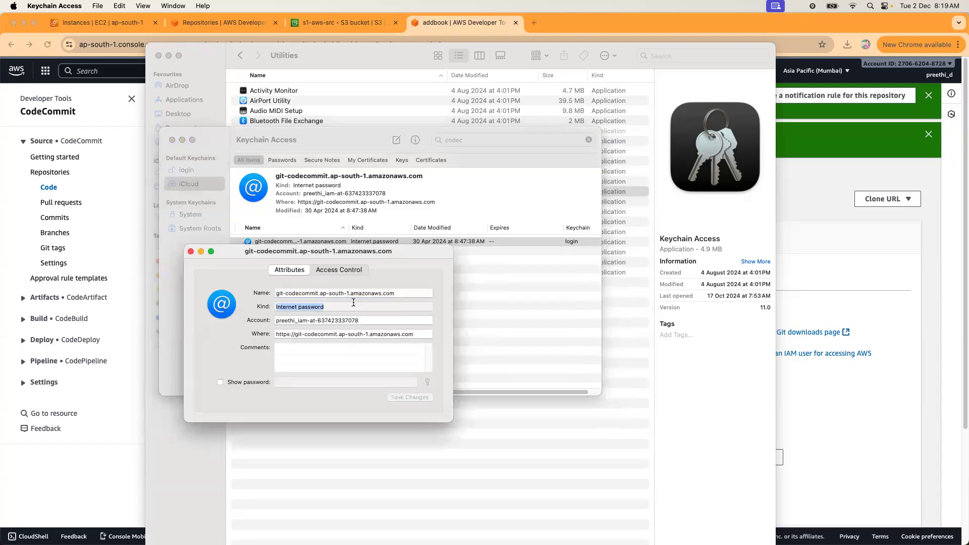
key("Tab")
left_click(374, 320)
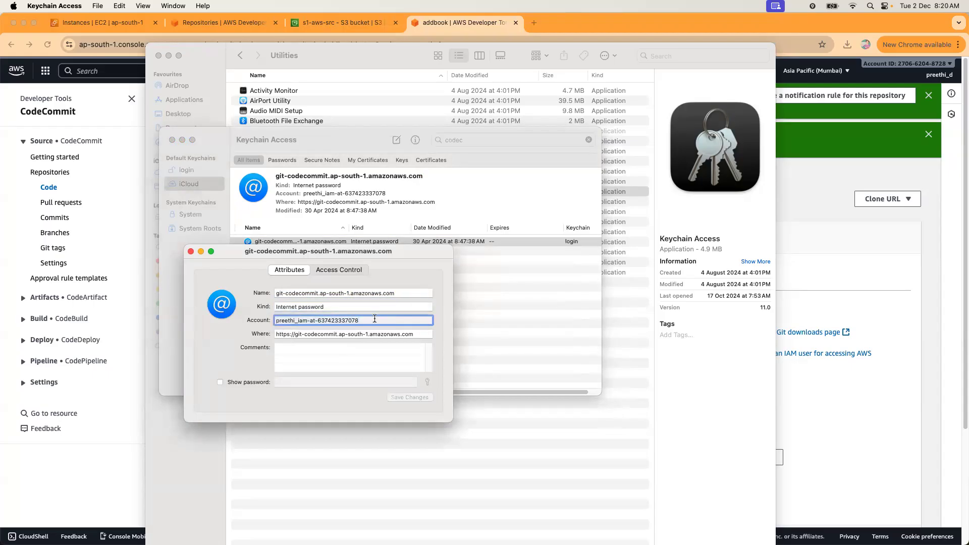
left_click(343, 268)
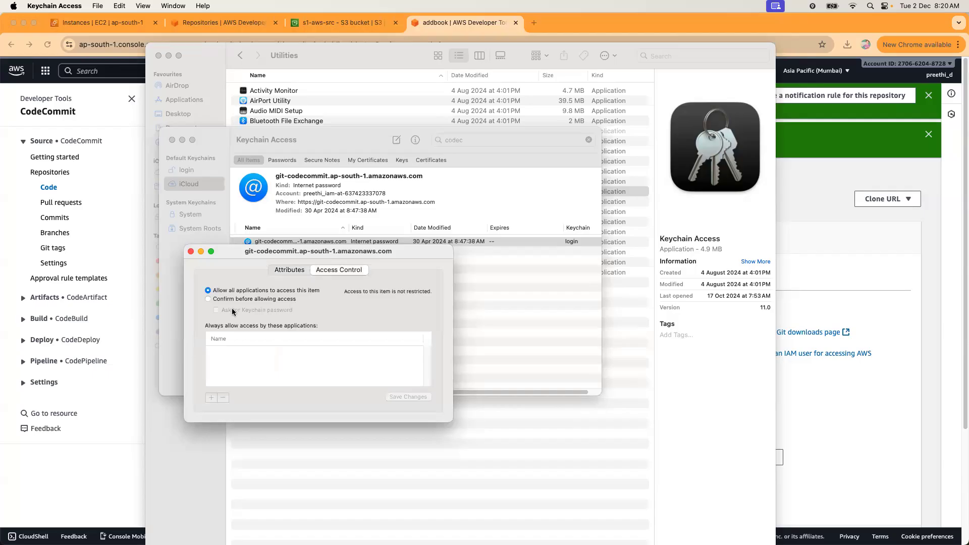
left_click(285, 270)
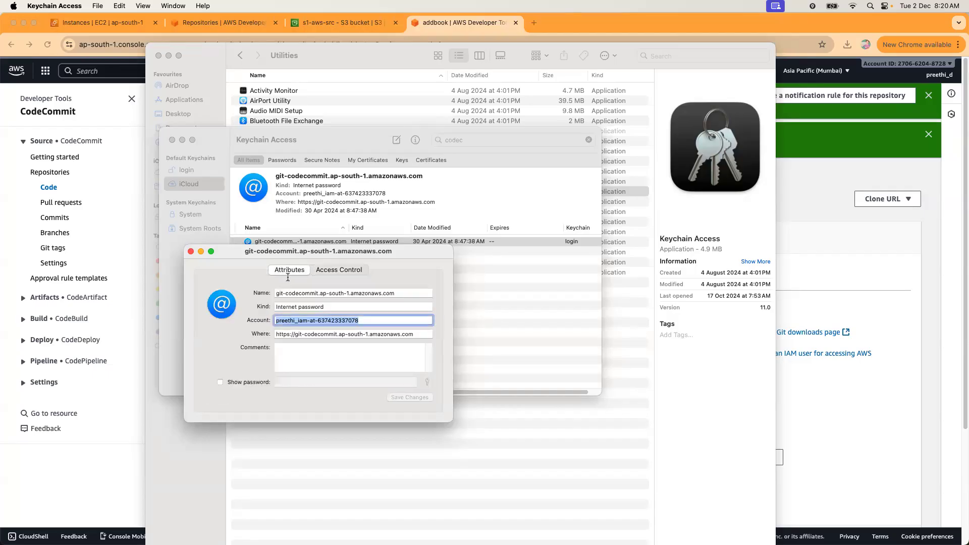
left_click(312, 358)
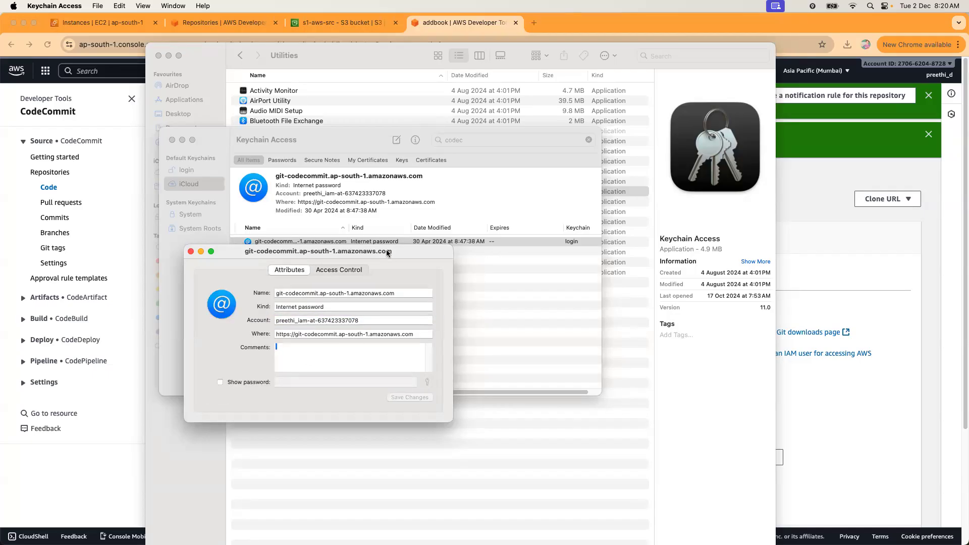
left_click_drag(398, 250, 968, 279)
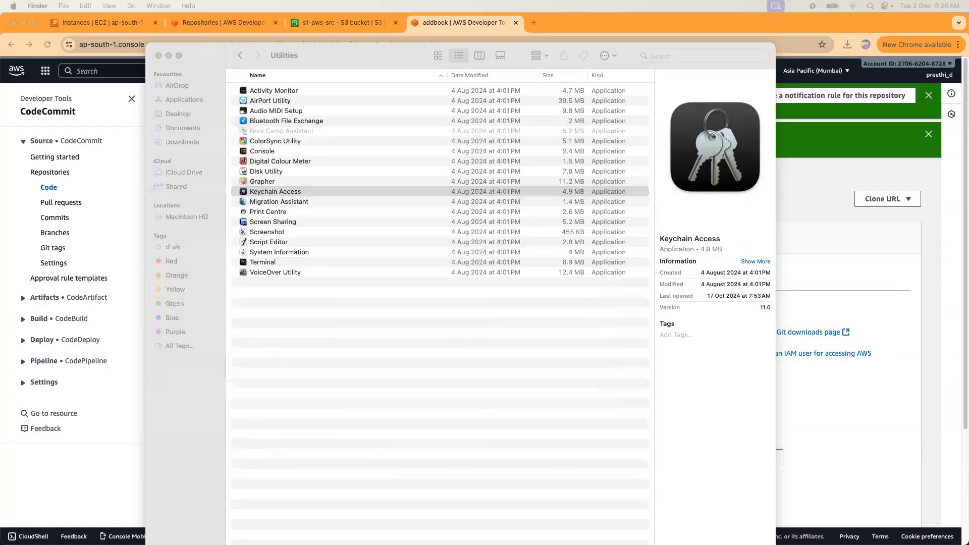
Open the CodeCommit credentials CSV from Downloads in Numbers, then close its window.
left_click(169, 147)
left_click(171, 144)
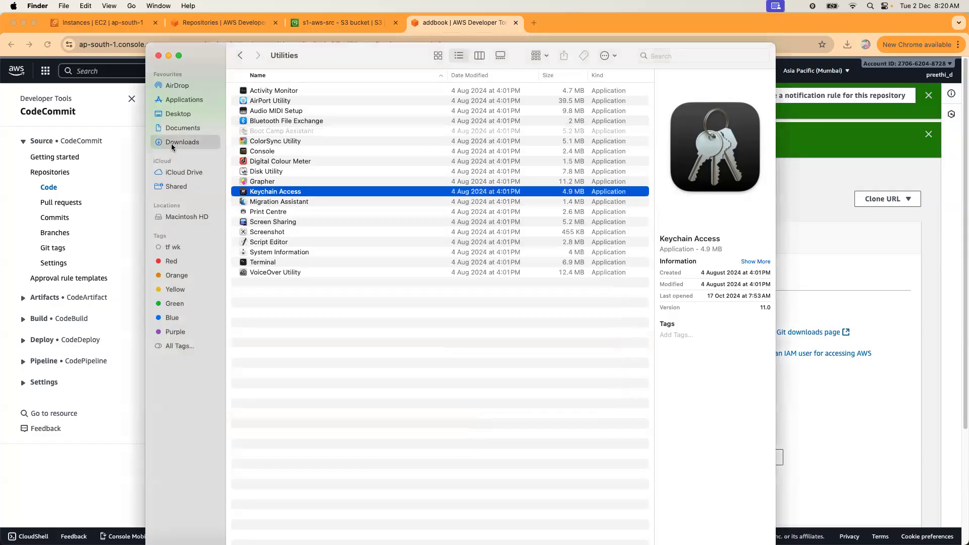
double_click(282, 91)
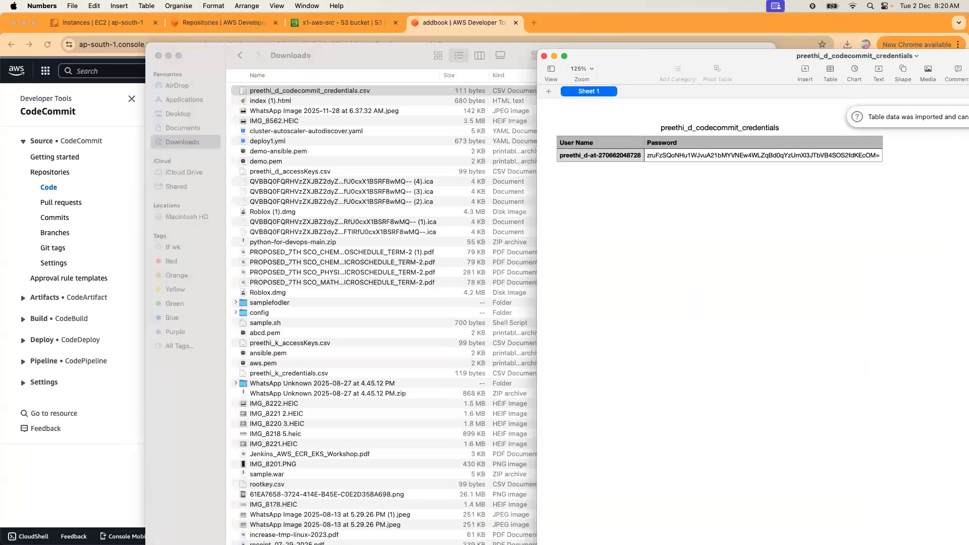
key("super+w")
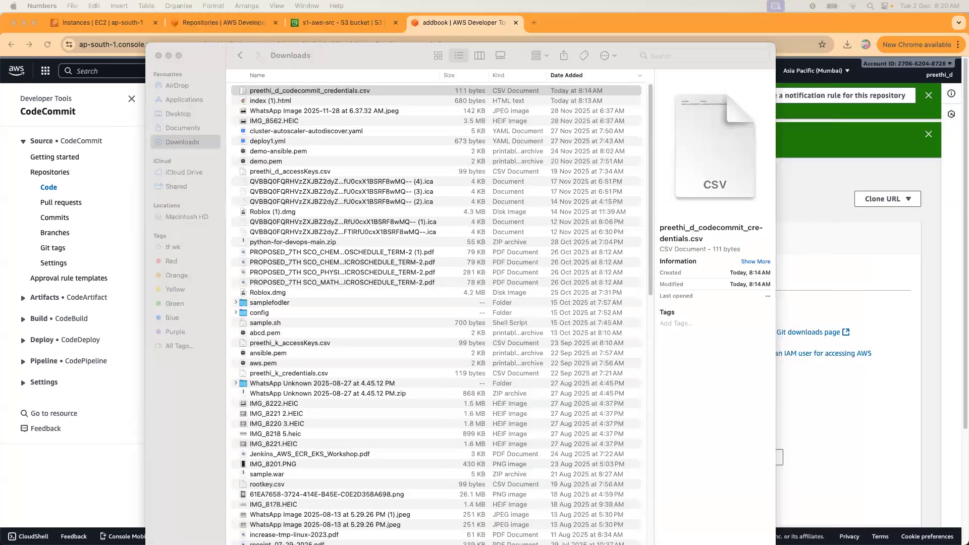
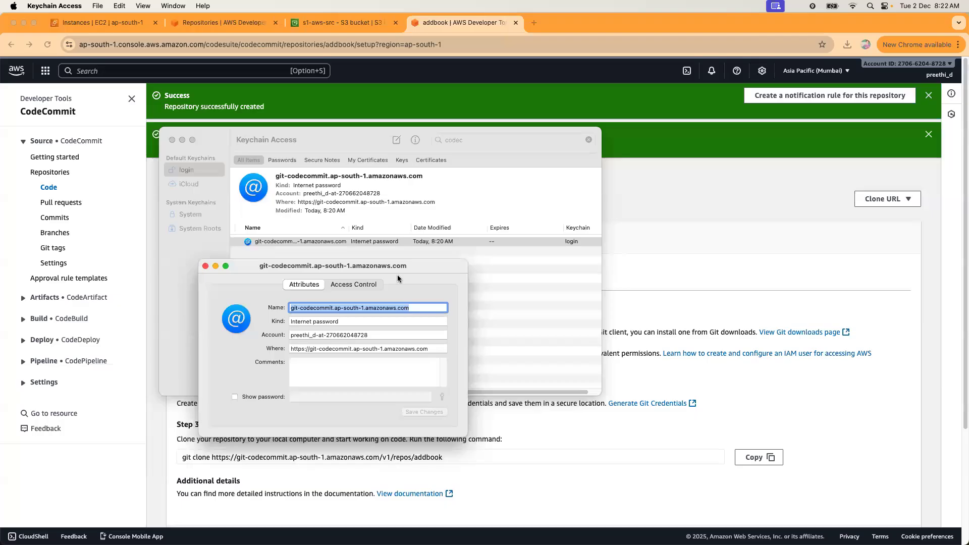
Close the credential's details window and minimize Keychain Access to return to VS Code.
left_click(205, 266)
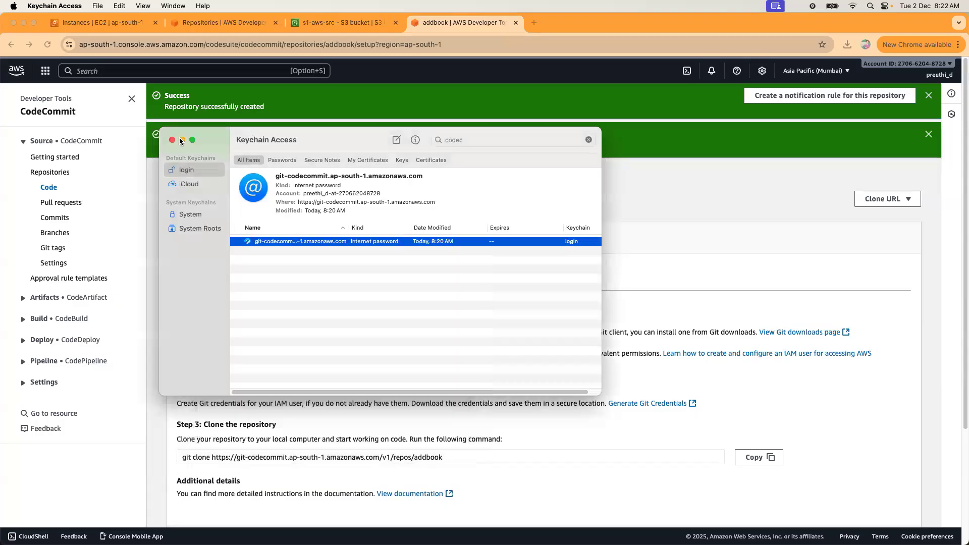
left_click(182, 140)
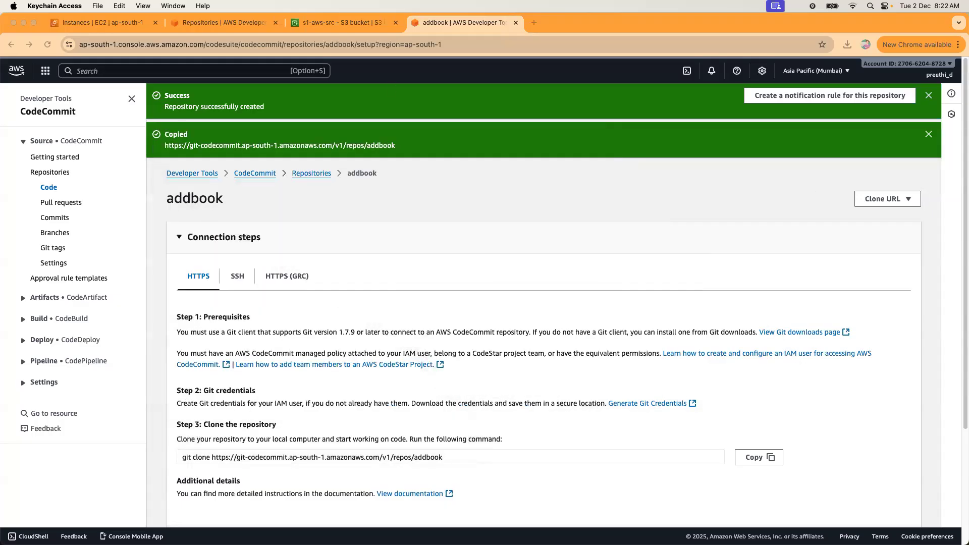
key("ctrl+Right")
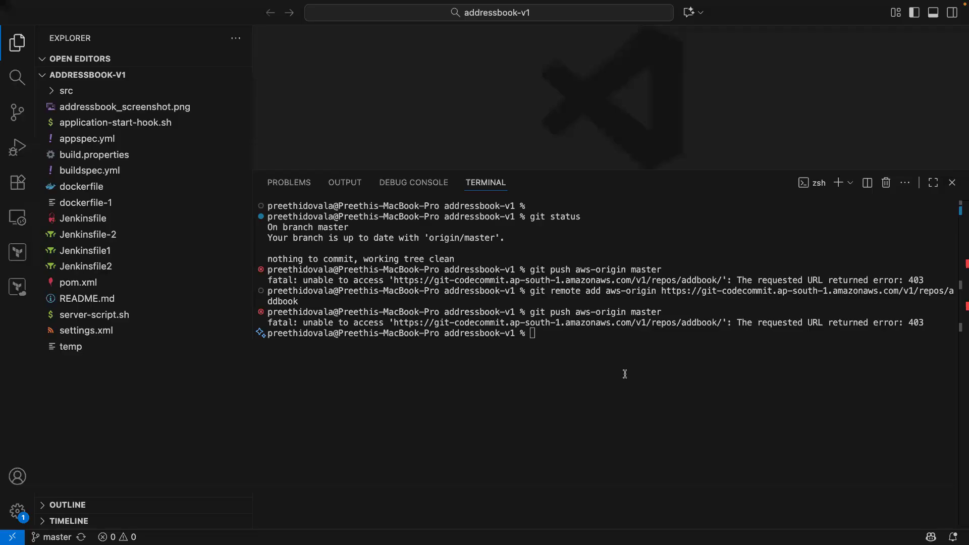
Rerun git push aws-origin master from terminal history, then return to the Keychain Access desktop.
key("Up")
key("Return")
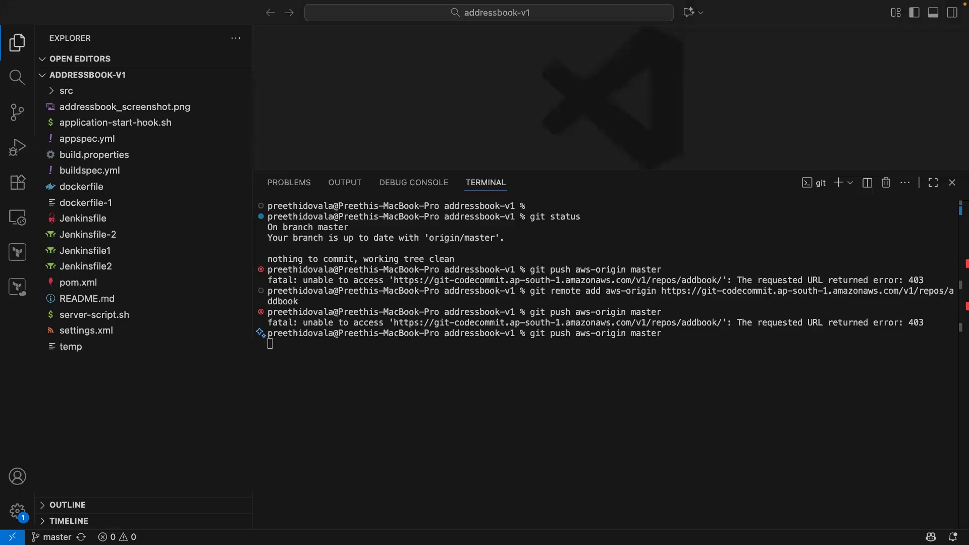
key("ctrl+Left")
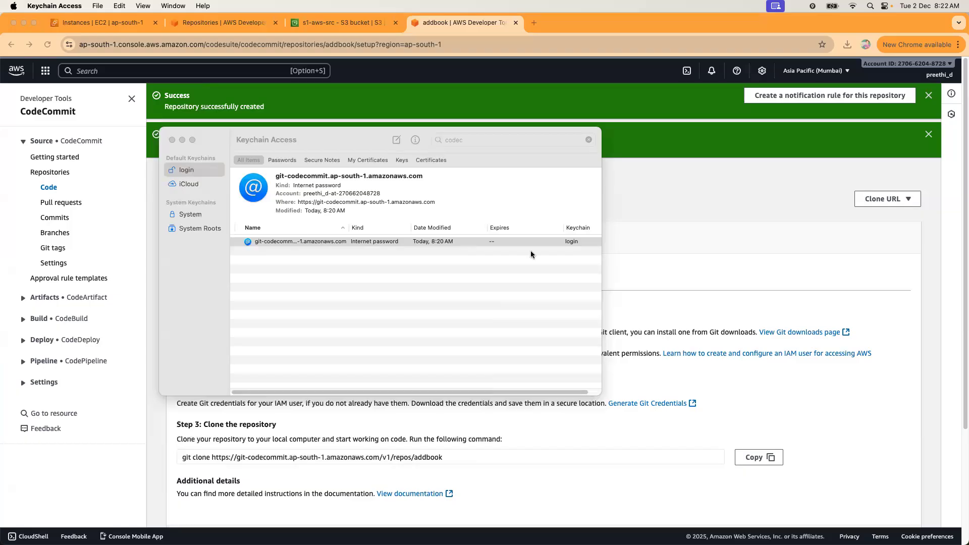
Review the CodeCommit credential's access control and attributes, then close its details.
double_click(299, 242)
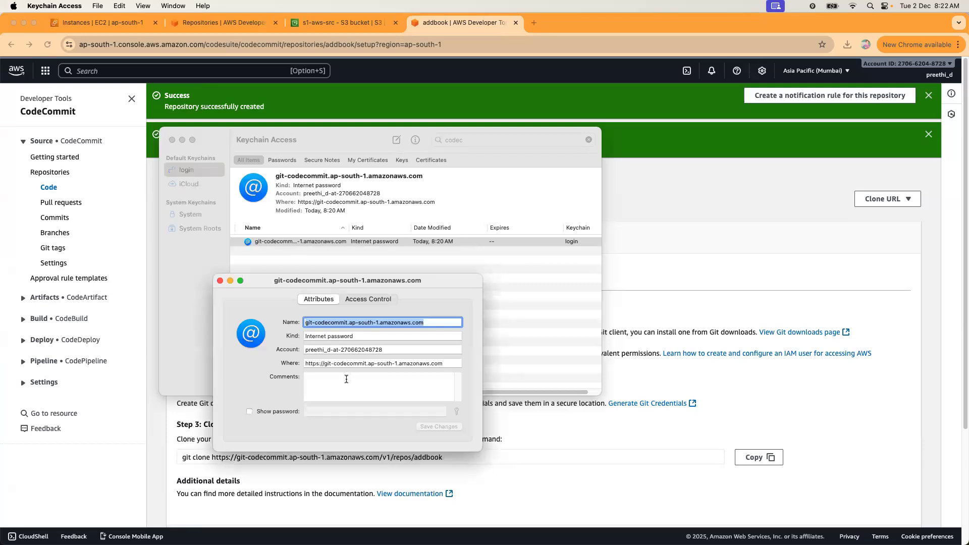
left_click(360, 299)
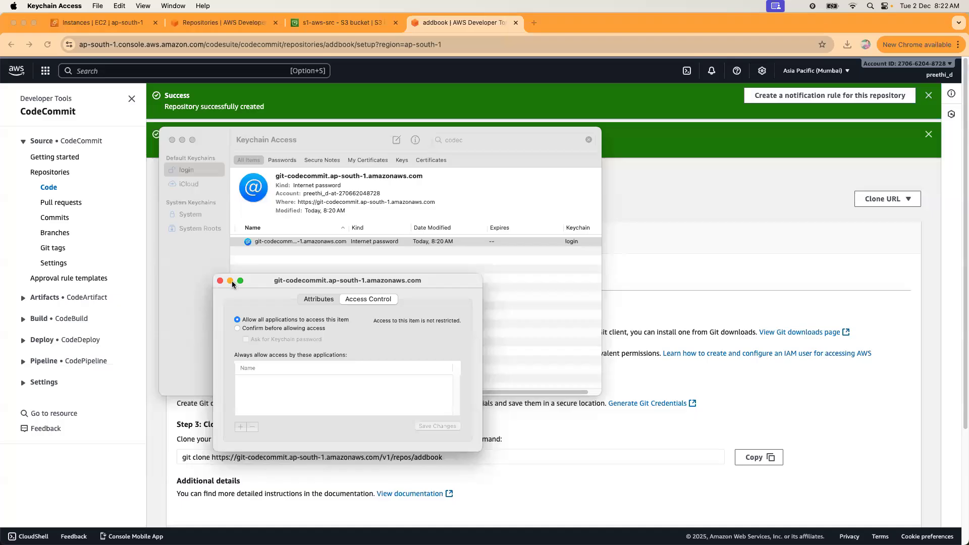
left_click(307, 299)
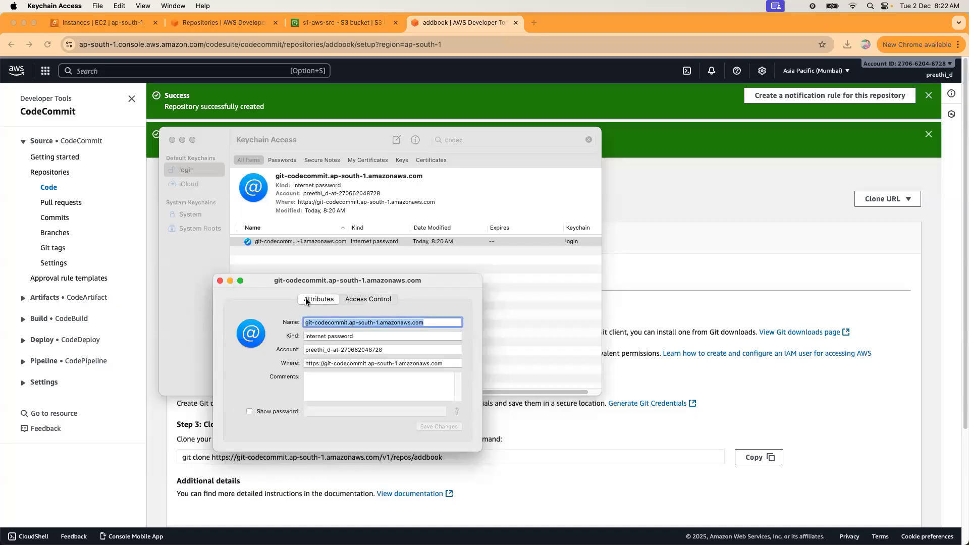
left_click(220, 281)
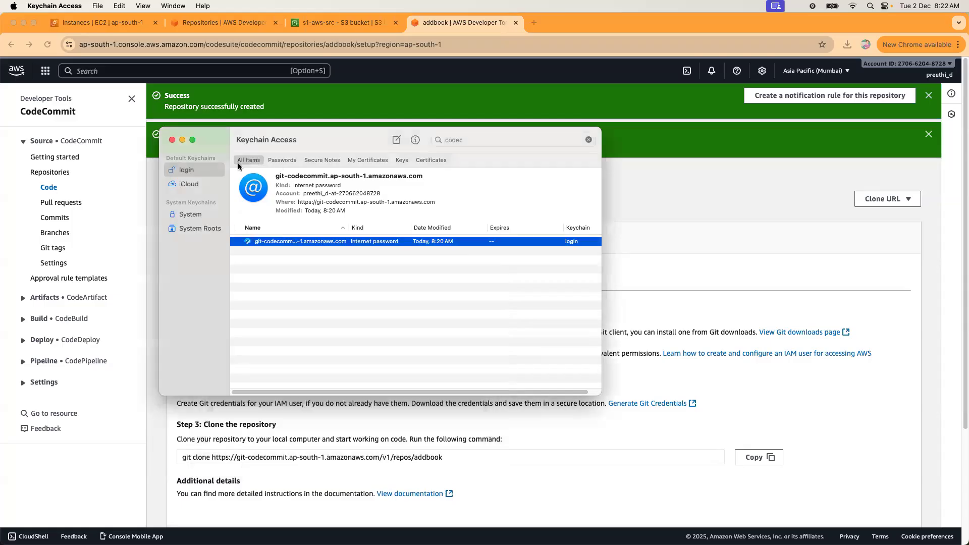
left_click(191, 171)
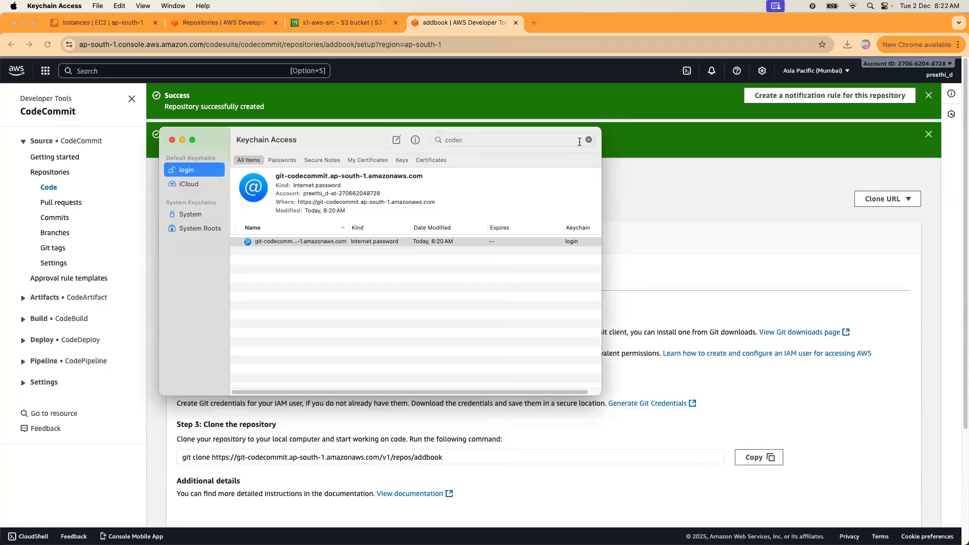
Delete the git-codecommit.ap-south-1.amazonaws.com credential from the login keychain and close Keychain Access.
left_click(586, 141)
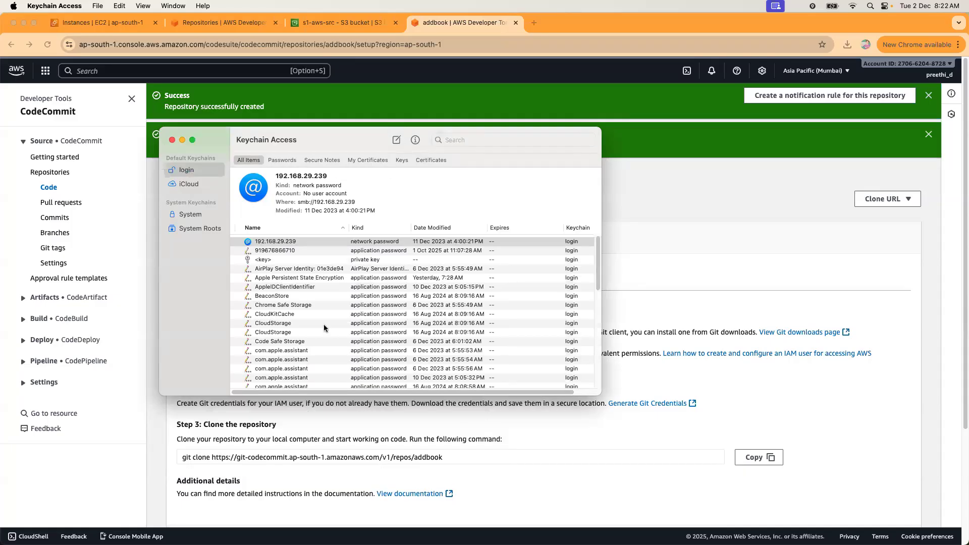
scroll(323, 326, "down", 5)
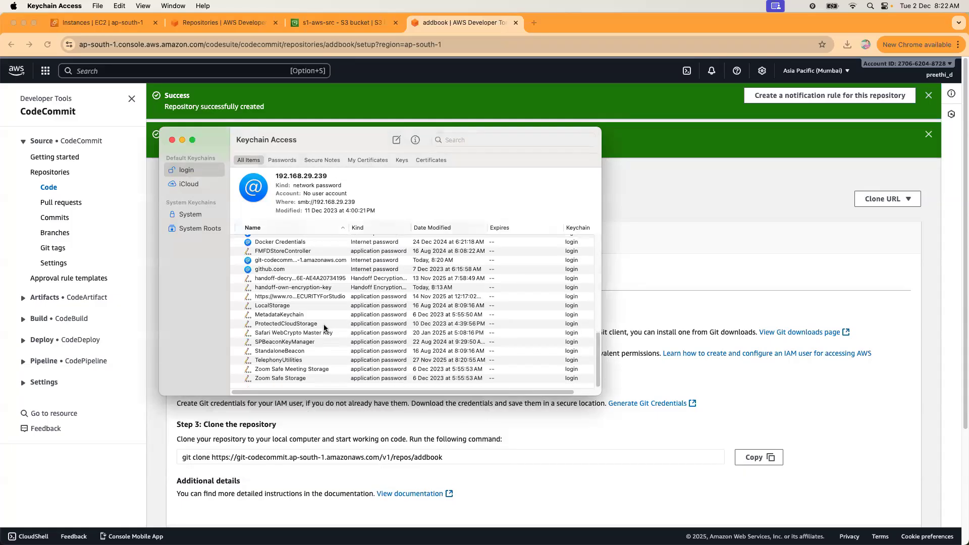
left_click(325, 261)
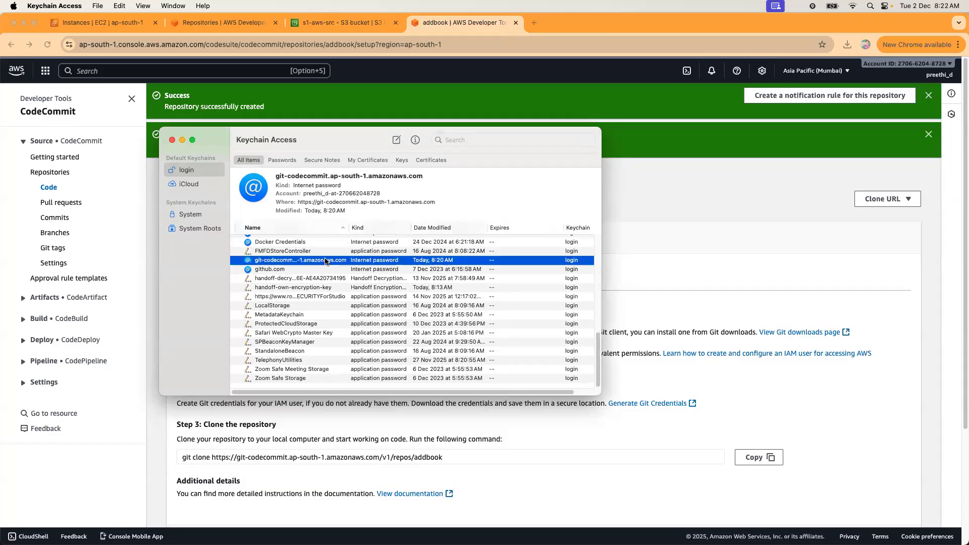
right_click(325, 262)
left_click(362, 297)
left_click(407, 304)
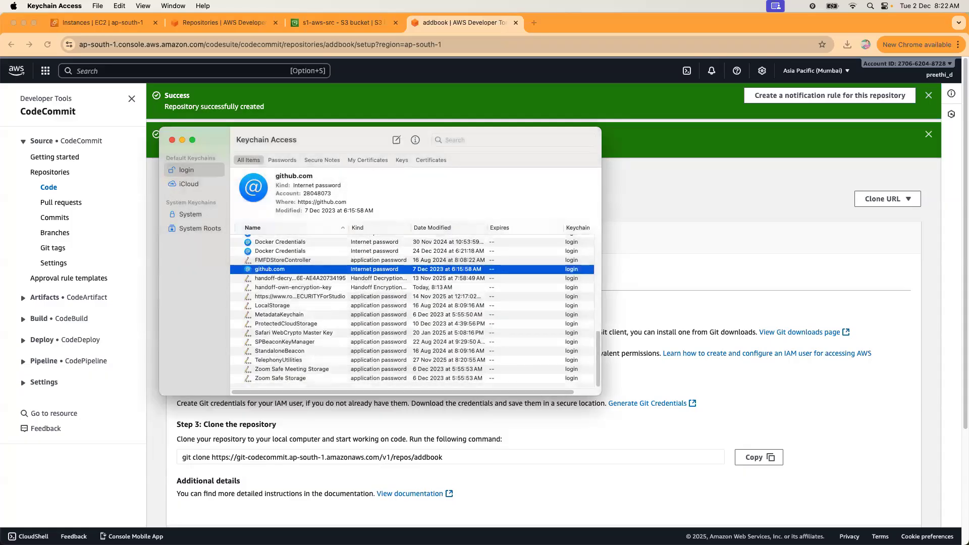
key("super+Tab")
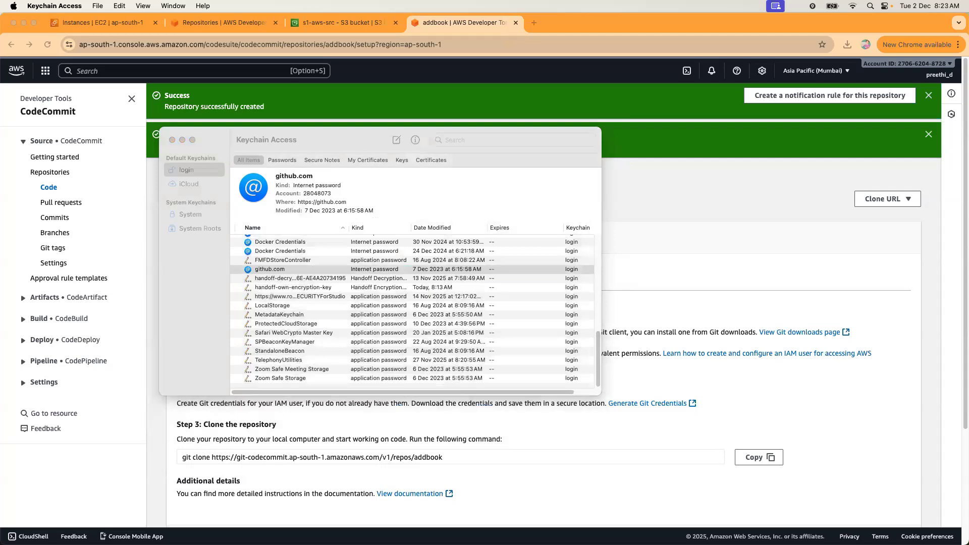
left_click(173, 140)
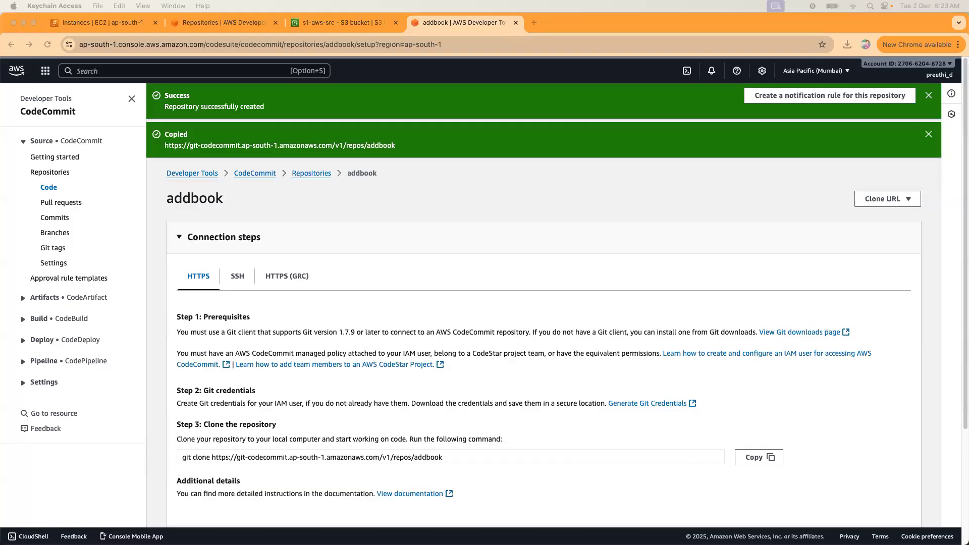
Submit an empty username to the pending push in VS Code, then cancel it with Ctrl+C.
key("ctrl+Right")
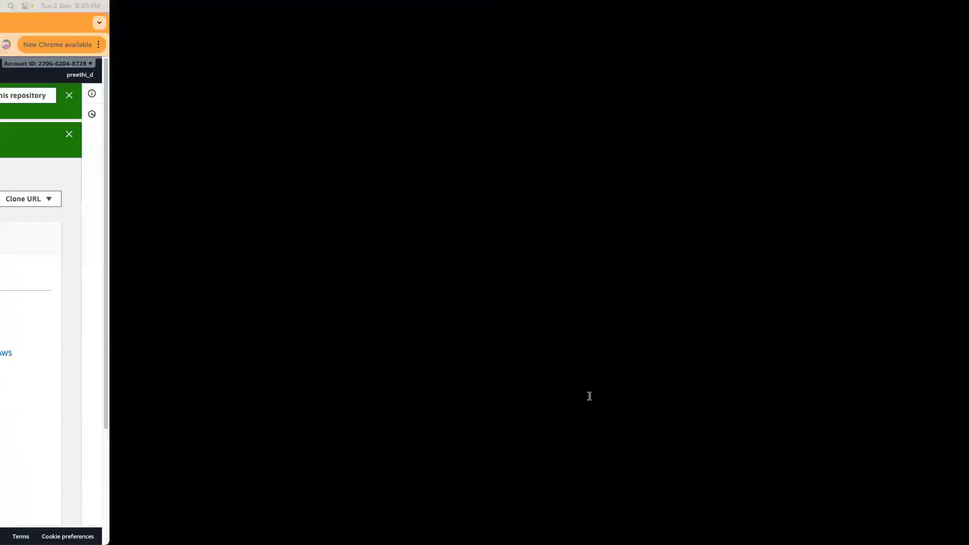
key("Return")
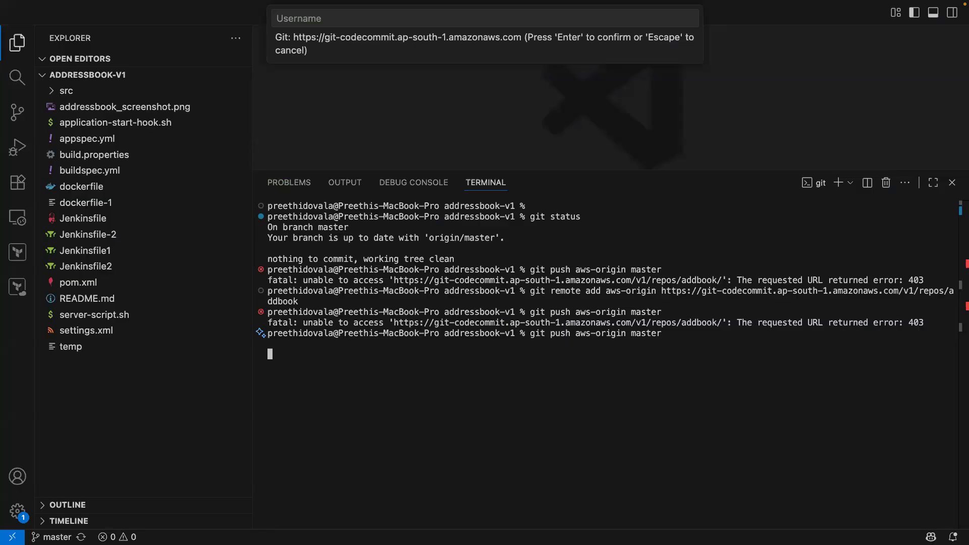
key("Return")
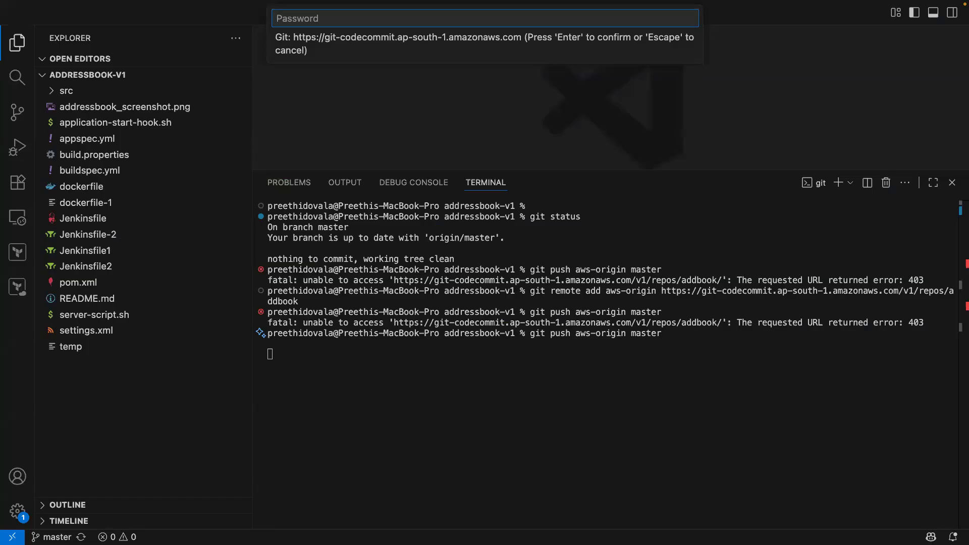
left_click(548, 385)
key("ctrl+c")
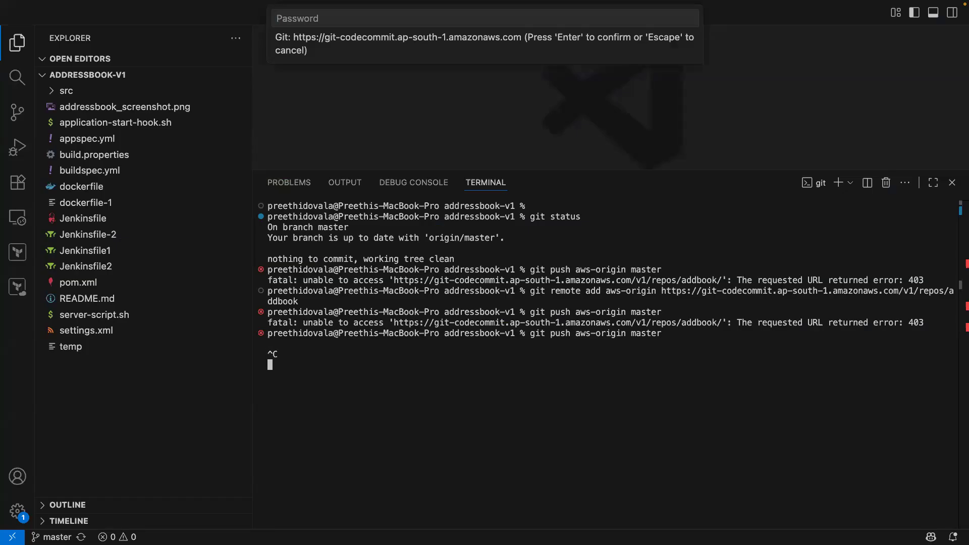
Rerun git push aws-origin master, enlarge the terminal panel, and answer the username prompt.
key("Up")
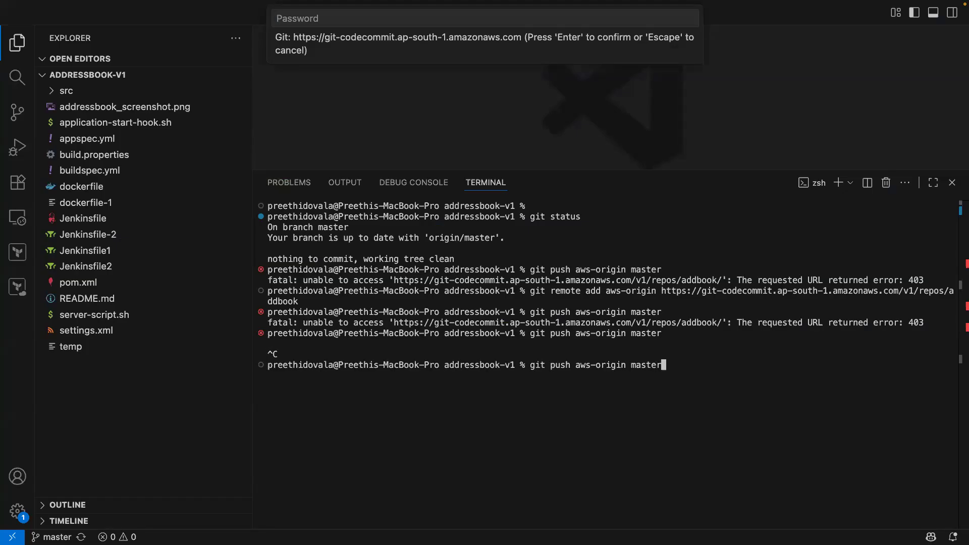
key("Return")
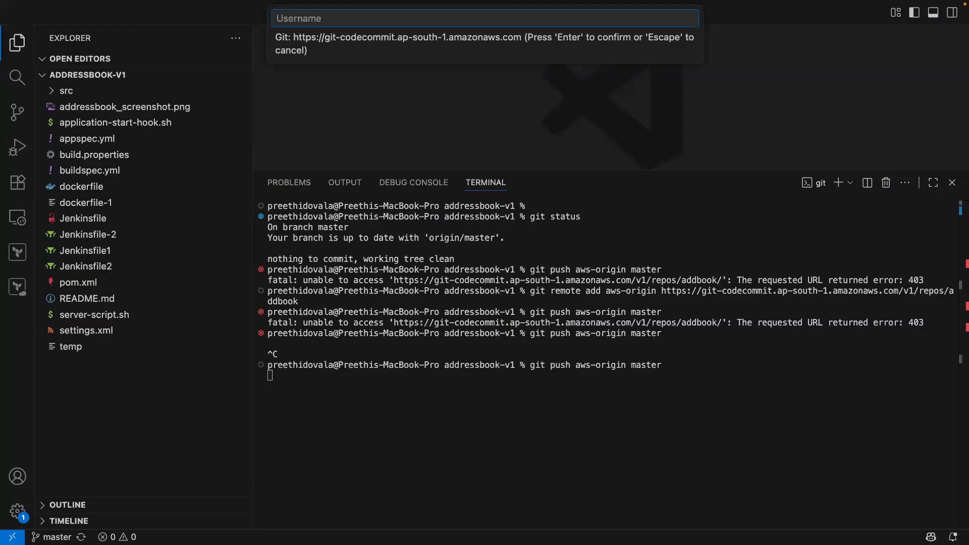
left_click(529, 403)
left_click_drag(530, 170, 523, 123)
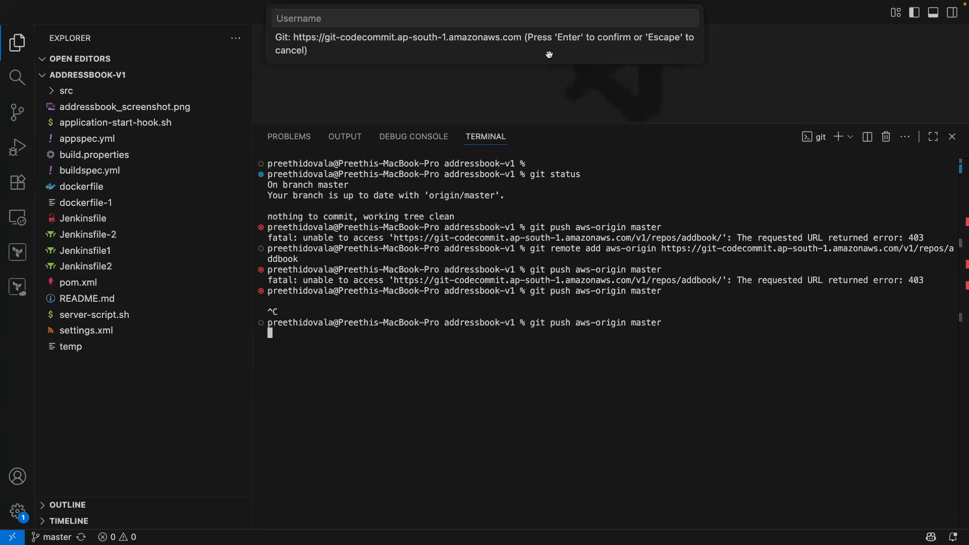
key("Return")
left_click(540, 19)
key("Return")
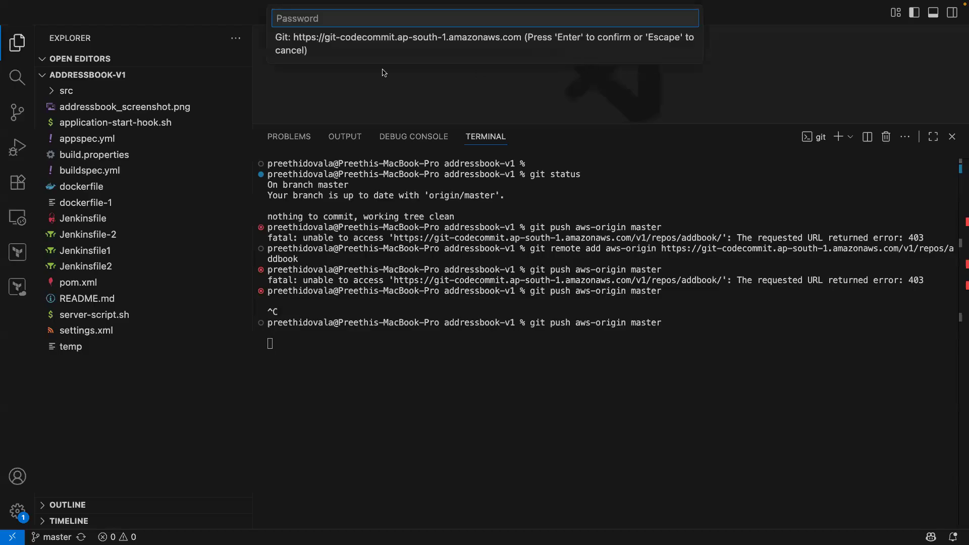
left_click(290, 77)
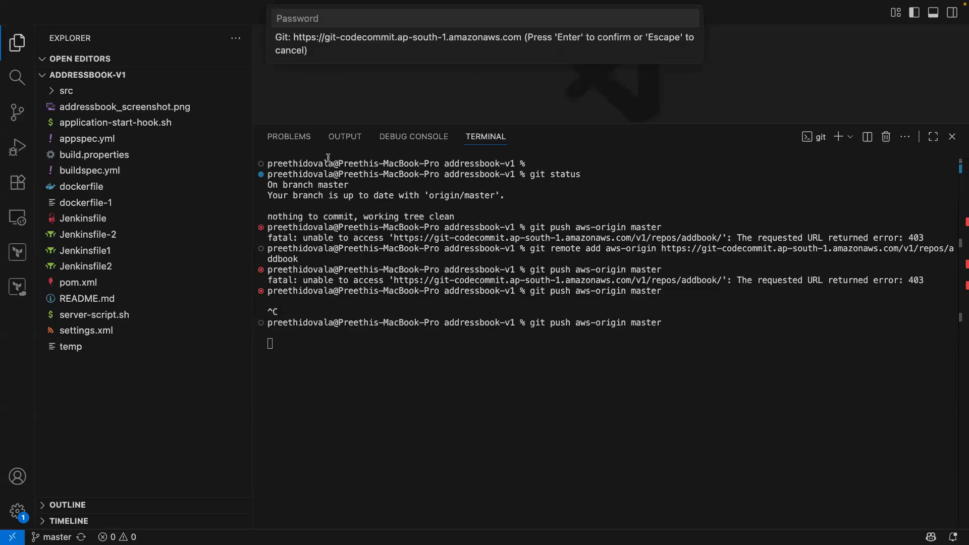
left_click(374, 359)
Paste the copied Git credential into the password prompt and submit it.
key("super+Tab")
left_click(590, 25)
key("super+v")
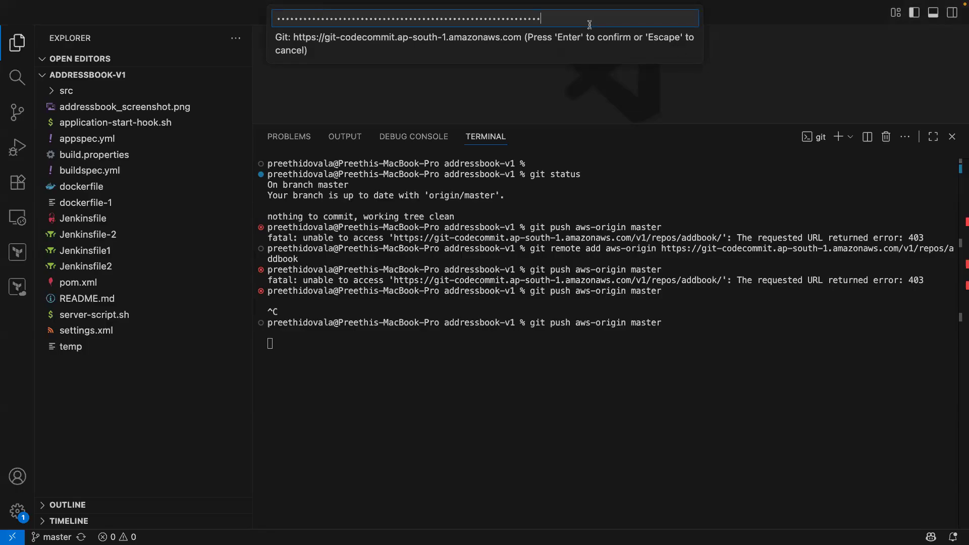
key("Return")
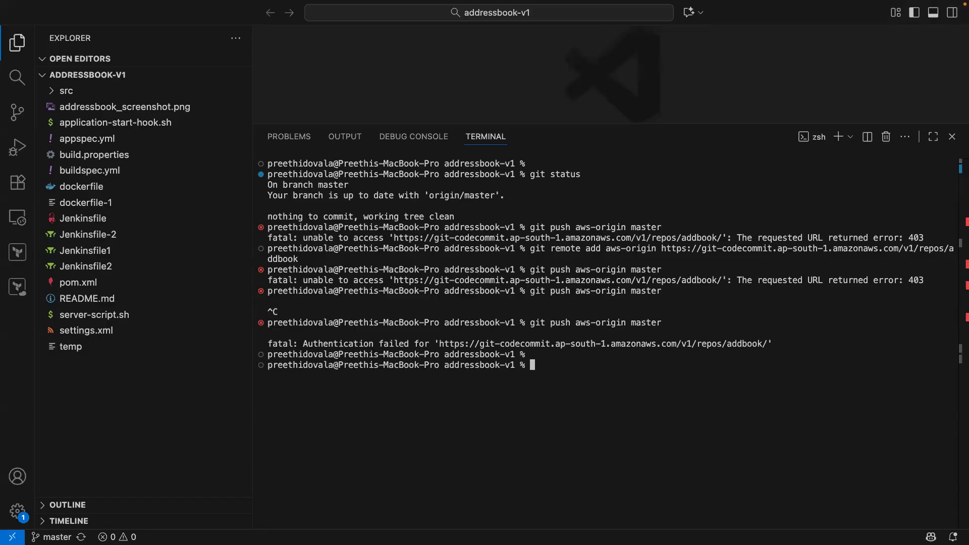
Rerun the push with the pasted credential as username and a blank password; it fails with 403.
key("Up")
key("Return")
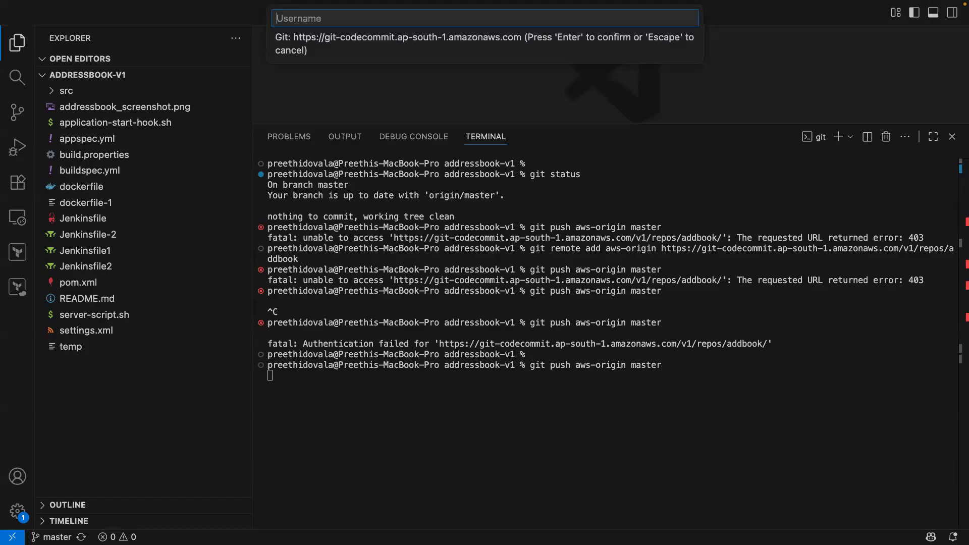
key("super+v")
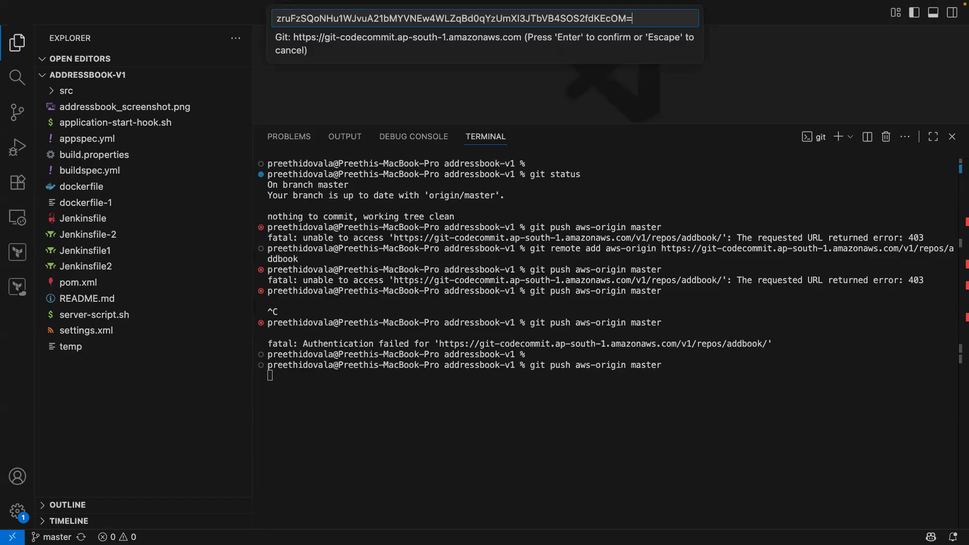
key("Return")
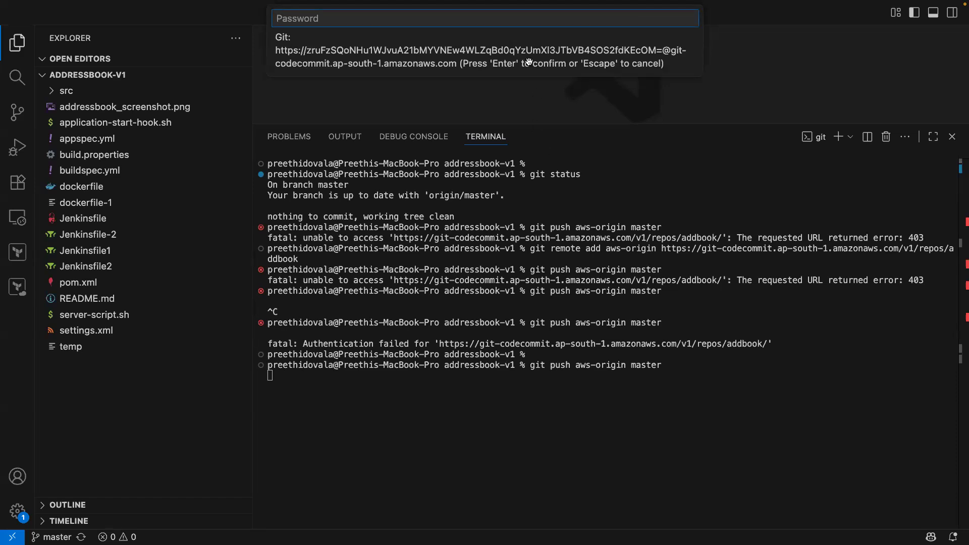
key("Return")
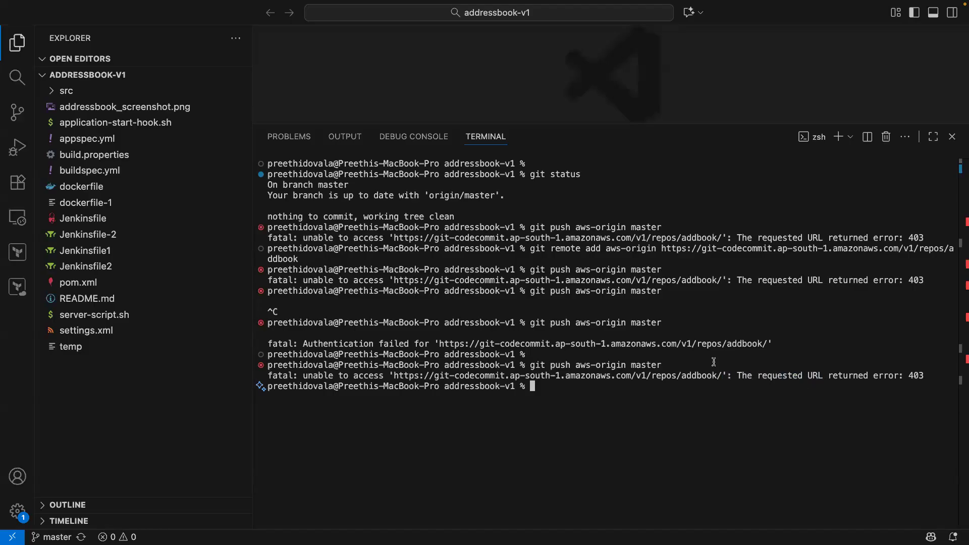
key("ctrl+Right")
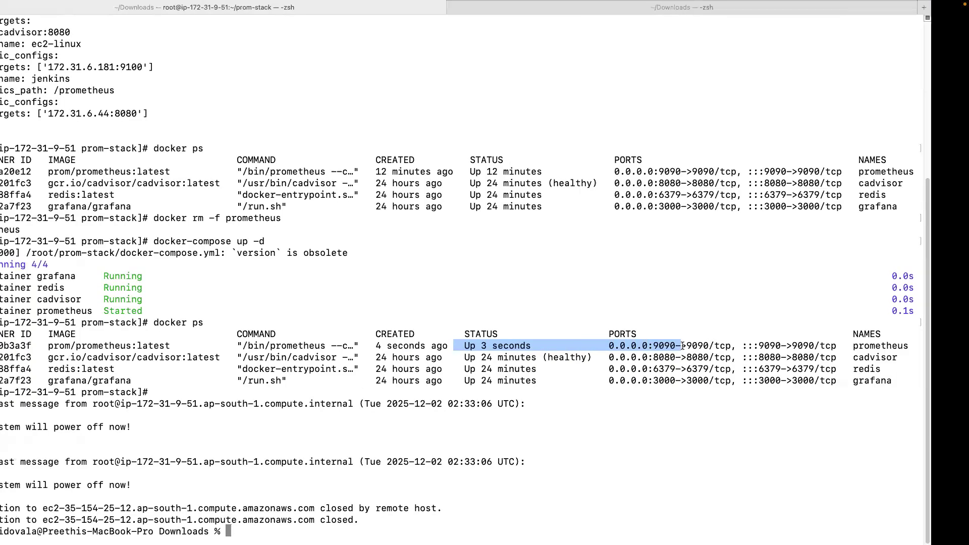
key("ctrl+Left")
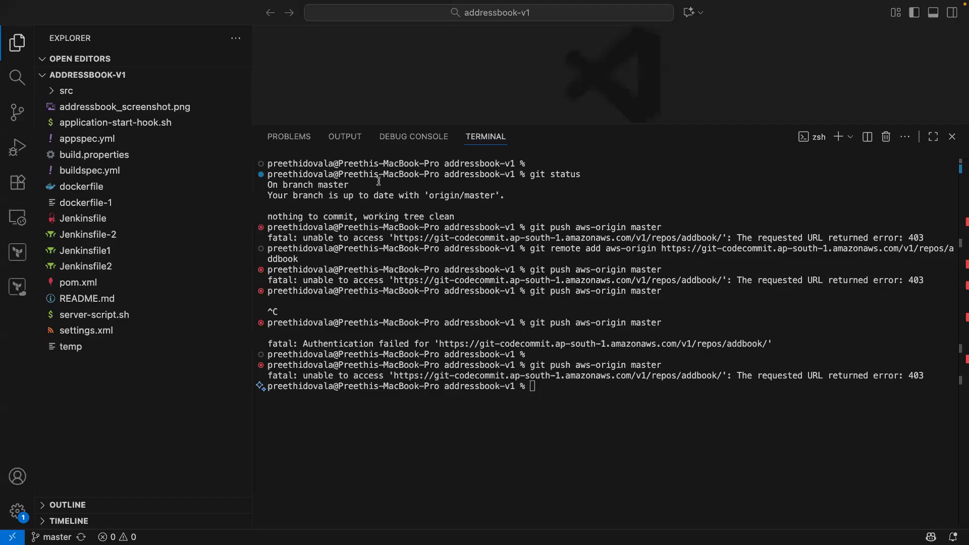
key("ctrl+Left")
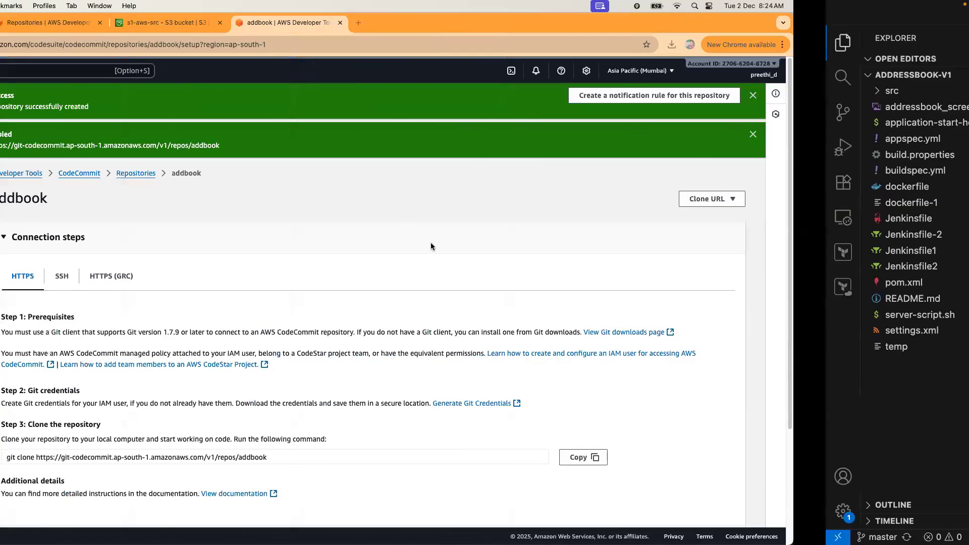
Copy the addbook repository's HTTPS clone URL from the CodeCommit connection steps page.
scroll(617, 244, "down", 3)
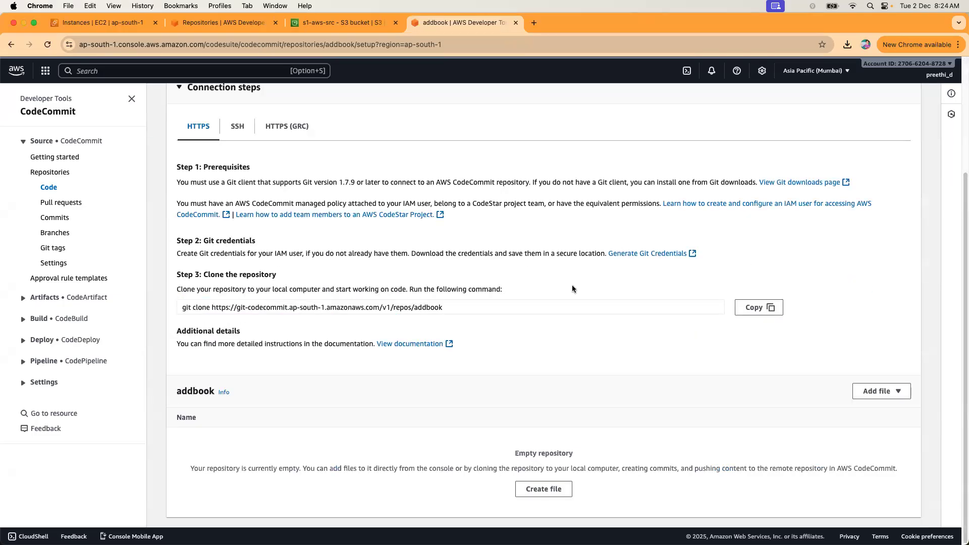
left_click(482, 305)
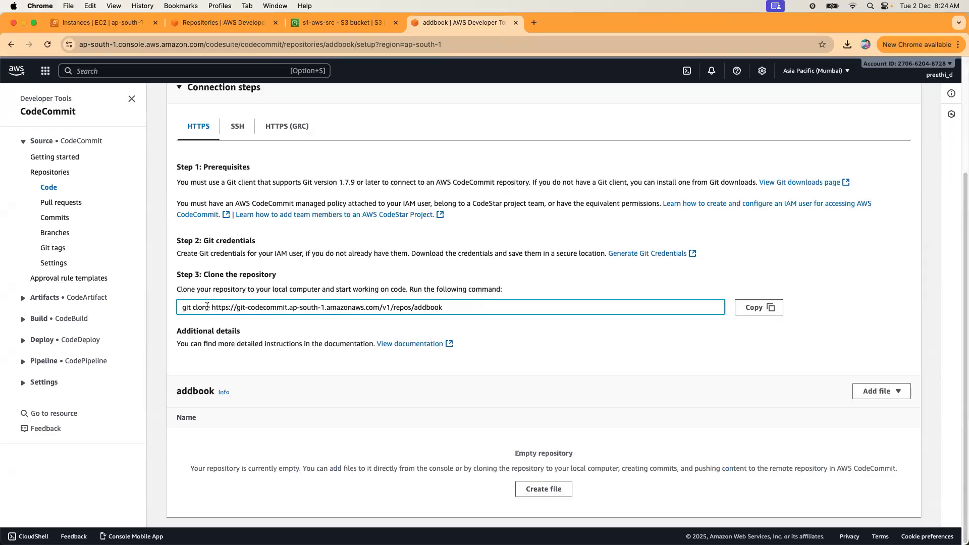
mouse_move(211, 307)
left_mouse_down()
mouse_move(460, 318)
mouse_move(526, 331)
left_mouse_up()
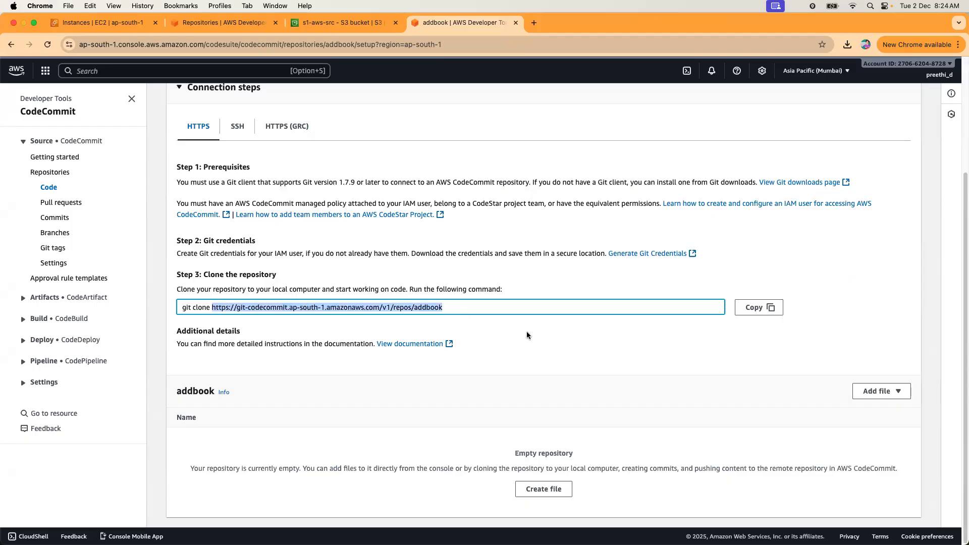
key("super+c")
left_click(909, 189)
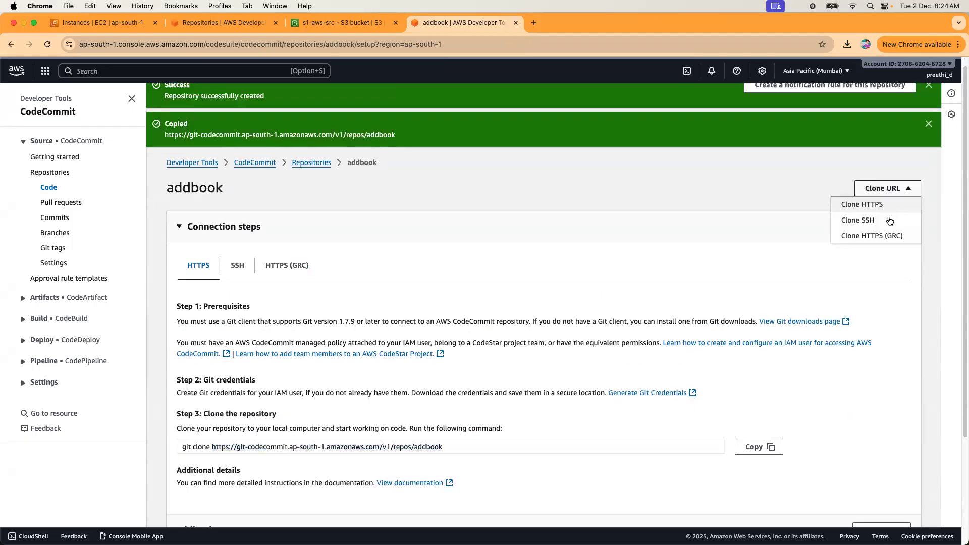
left_click(846, 205)
scroll(632, 306, "down", 3)
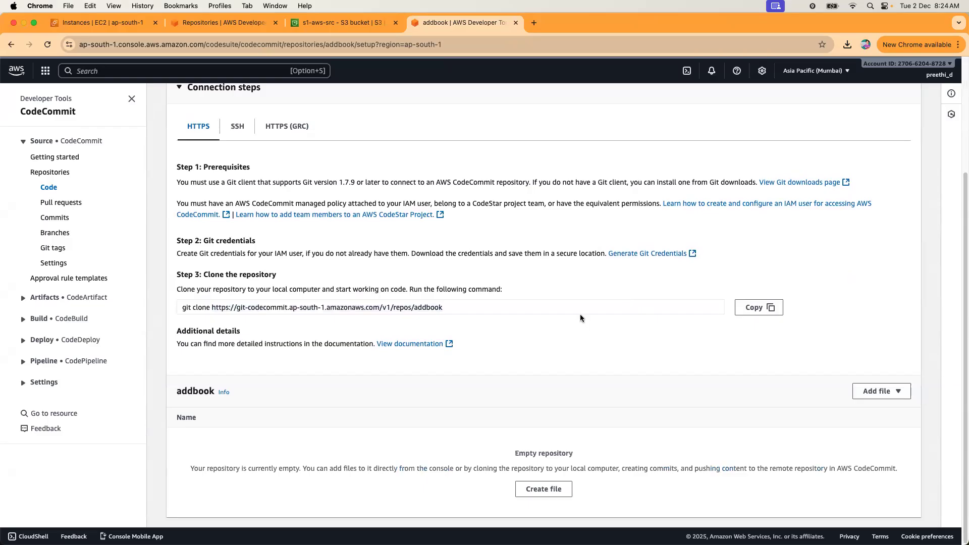
key("ctrl+Right")
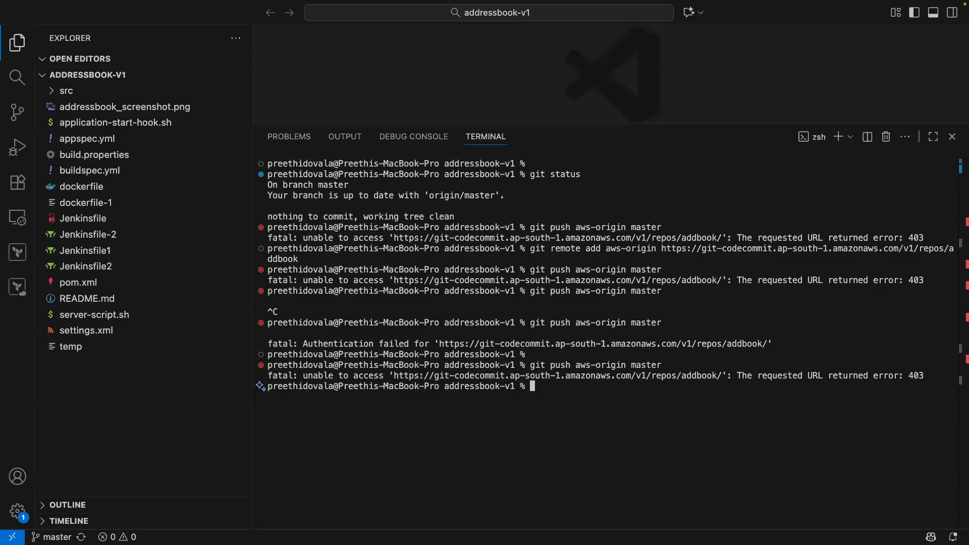
key("ctrl+Left")
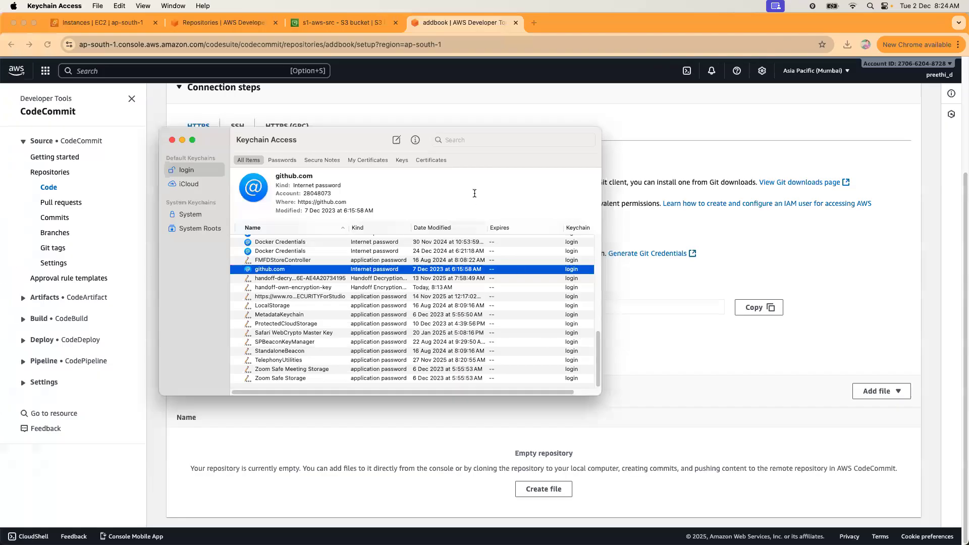
Search the keychain for 'code', find only Code Safe Storage, and close Keychain Access.
left_click(459, 140)
type("coded")
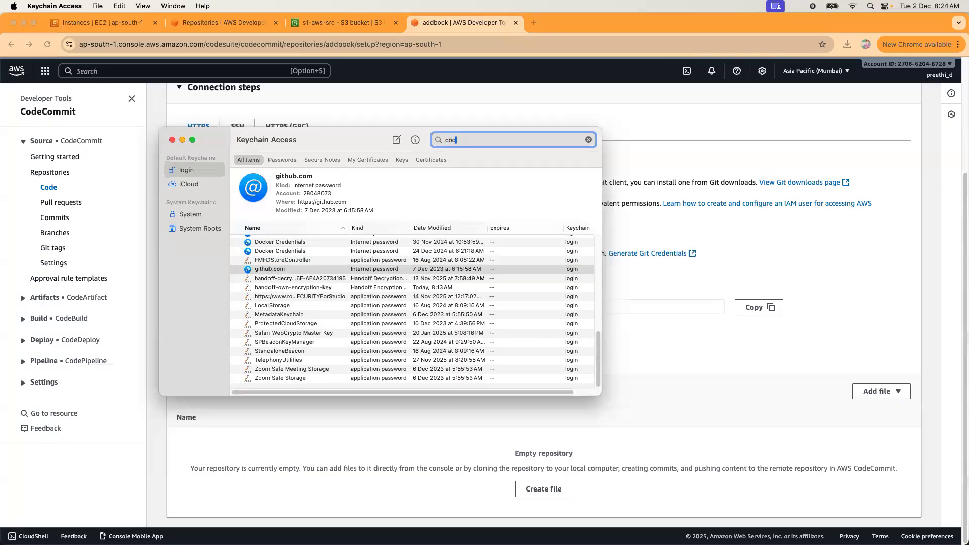
key("BackSpace")
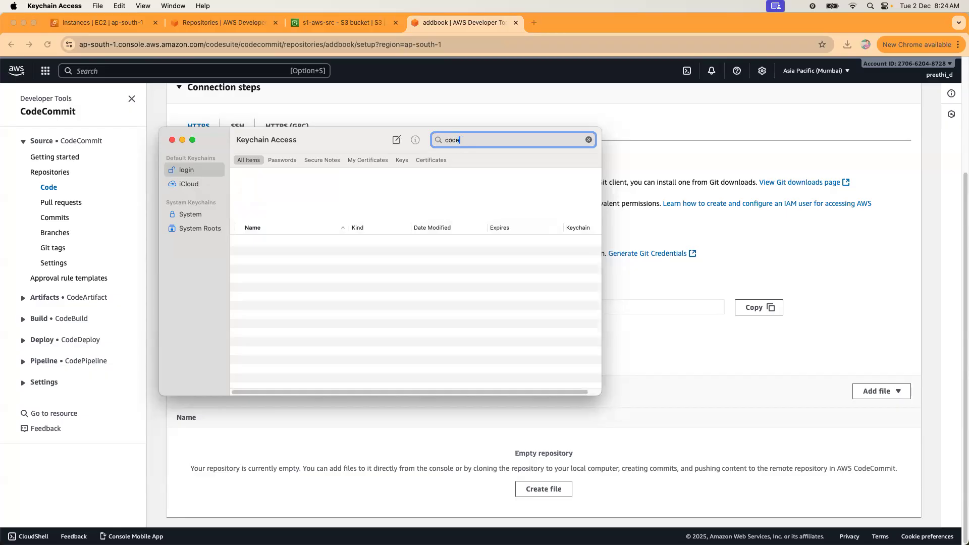
key("BackSpace")
key("BackSpace")
key("BackSpace")
key("BackSpace")
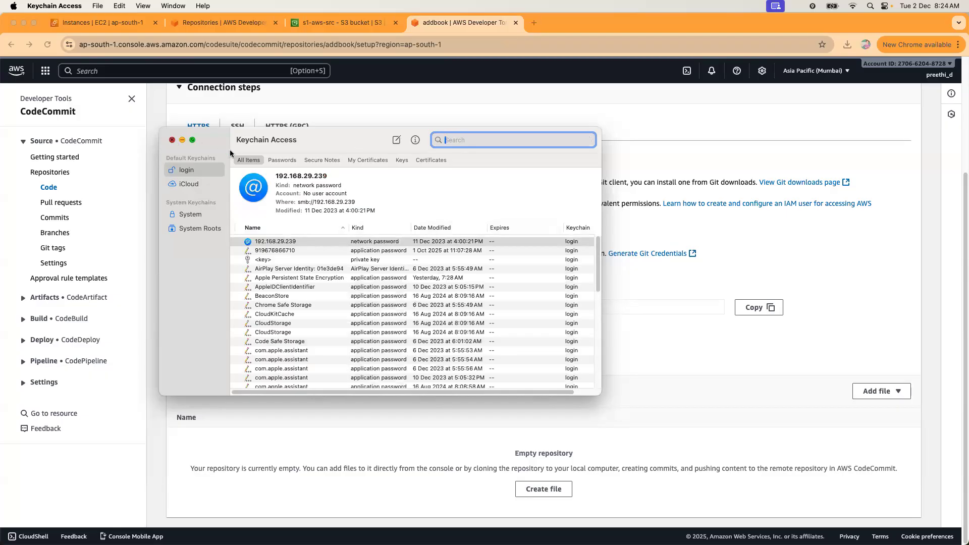
left_click(172, 140)
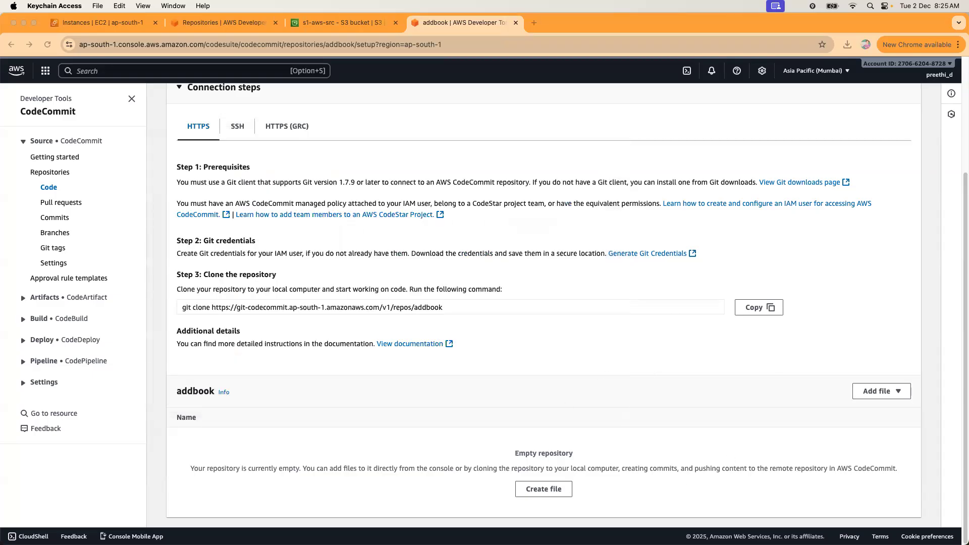
key("ctrl+Right")
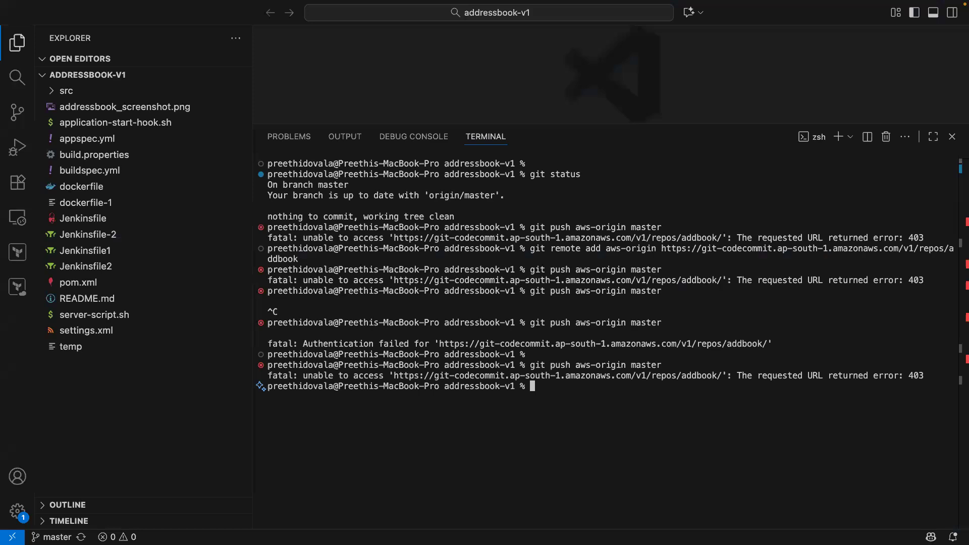
Rerun git push aws-origin master with the repository URL as username, then cancel it.
key("Up")
key("Return")
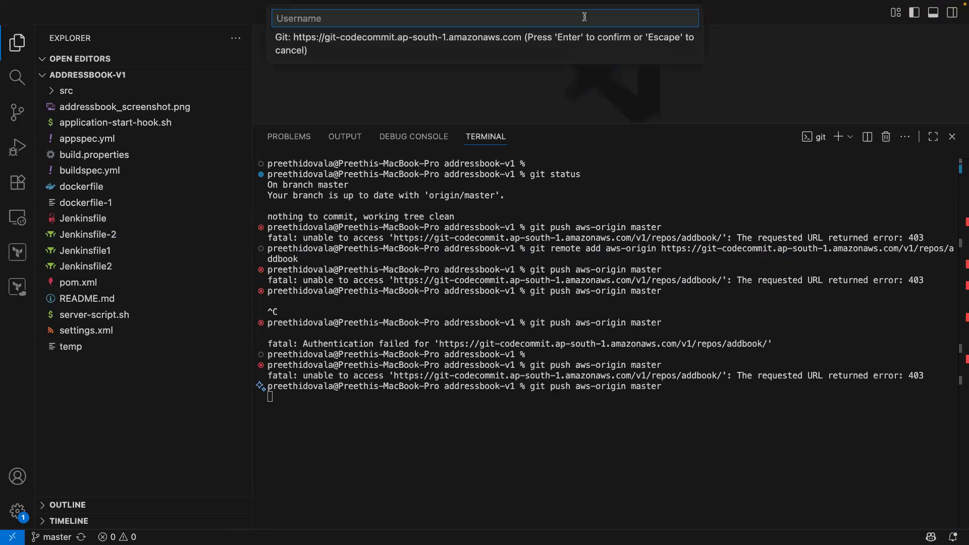
key("super+v")
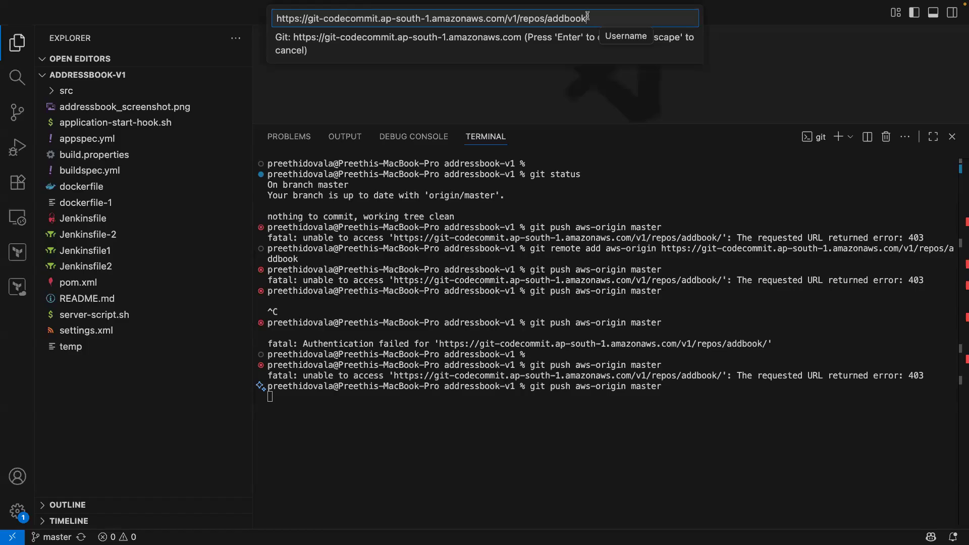
key("Return")
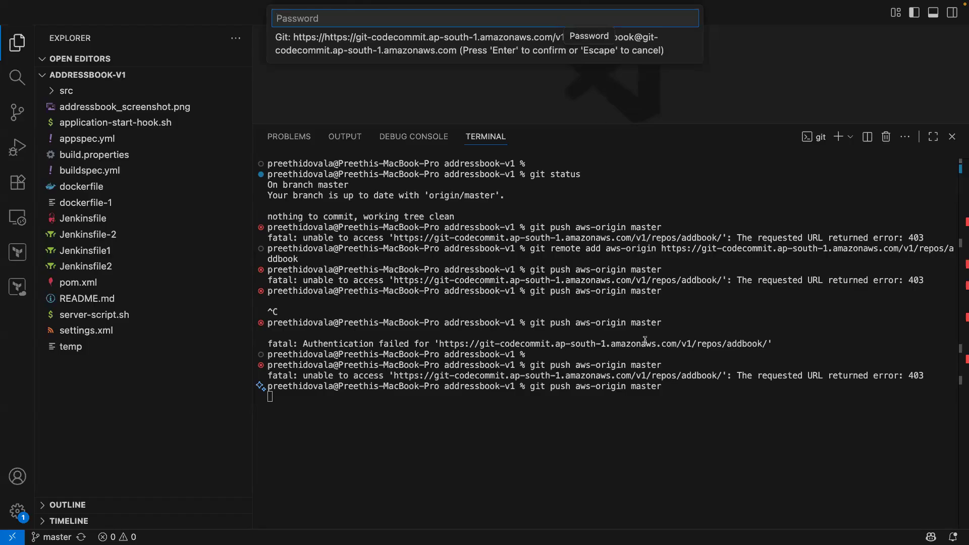
left_click(526, 408)
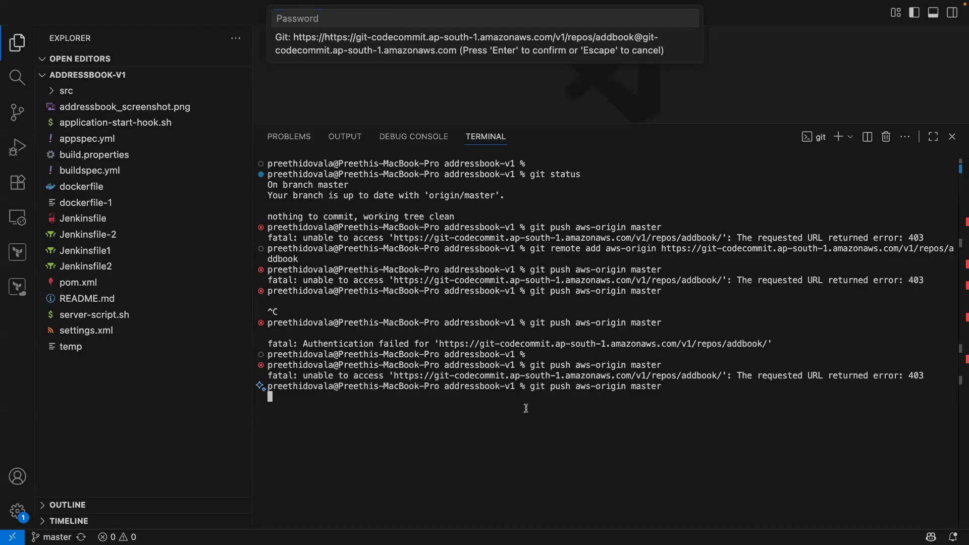
key("ctrl+c")
Discard the stray pasted lines at the prompt and clear the terminal.
key("super+v")
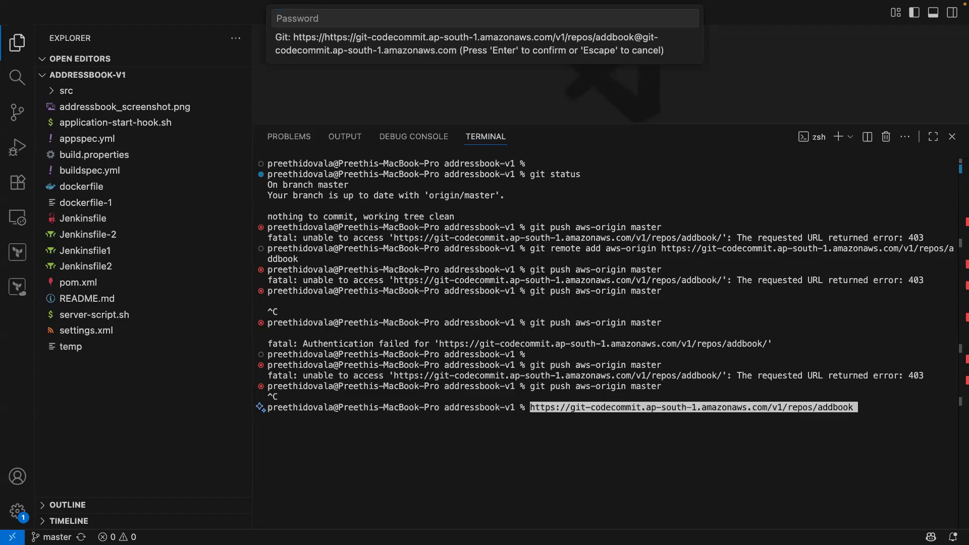
key("ctrl+c")
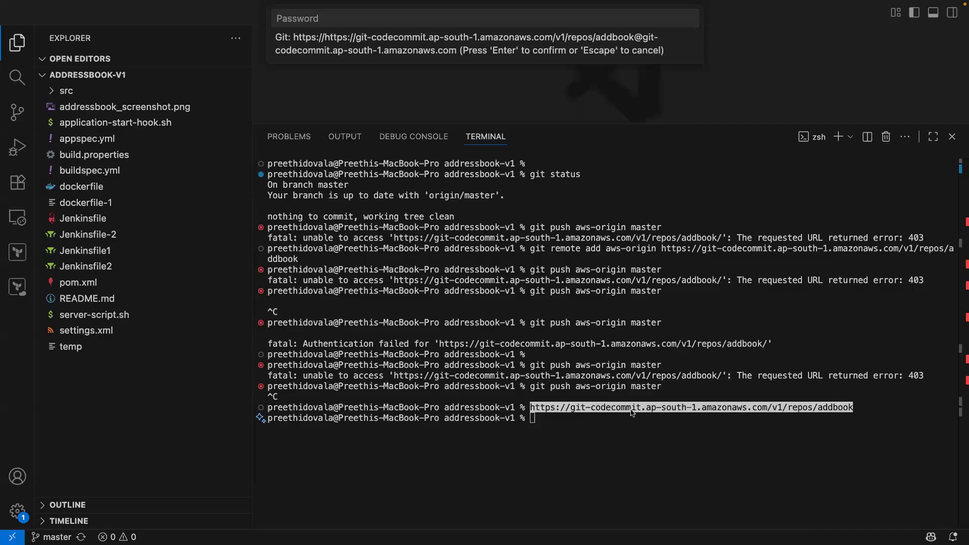
key("super+v")
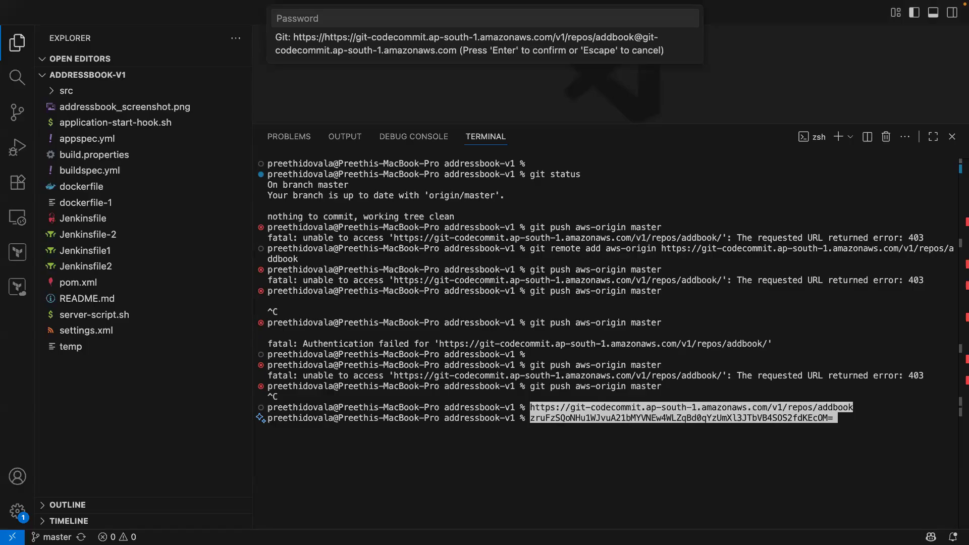
key("Return")
type("clear")
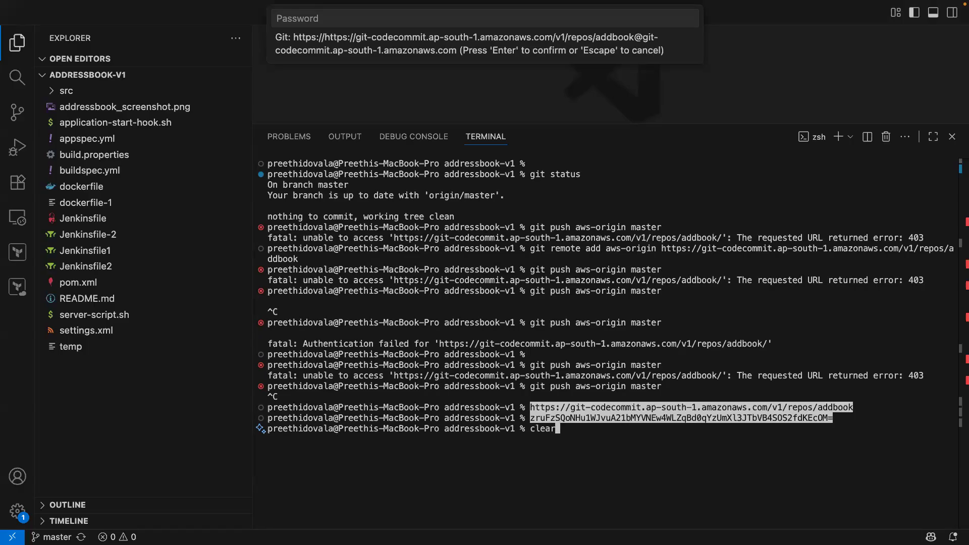
key("Return")
Run git push aws-origin master, typing the CodeCommit Git username and pasting its password.
type("git push aws-origin master")
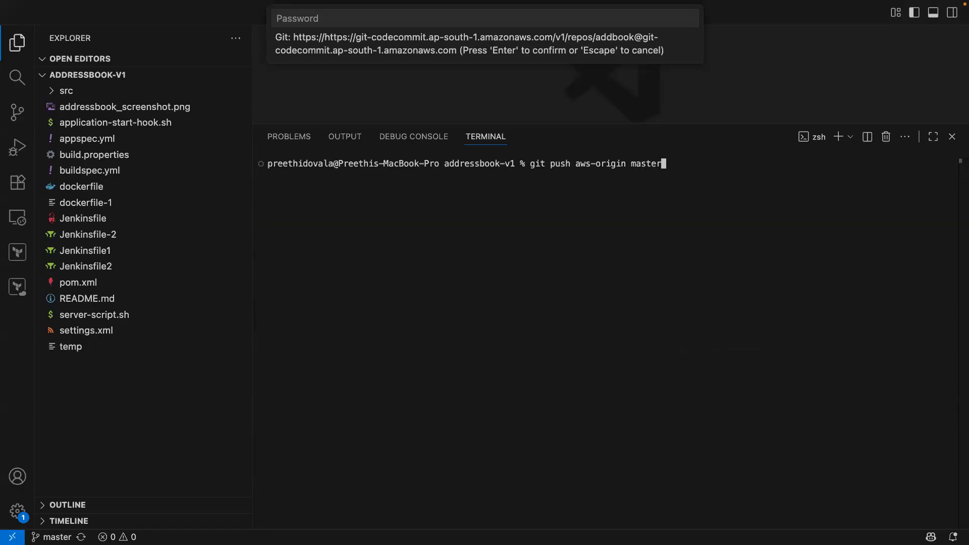
key("Return")
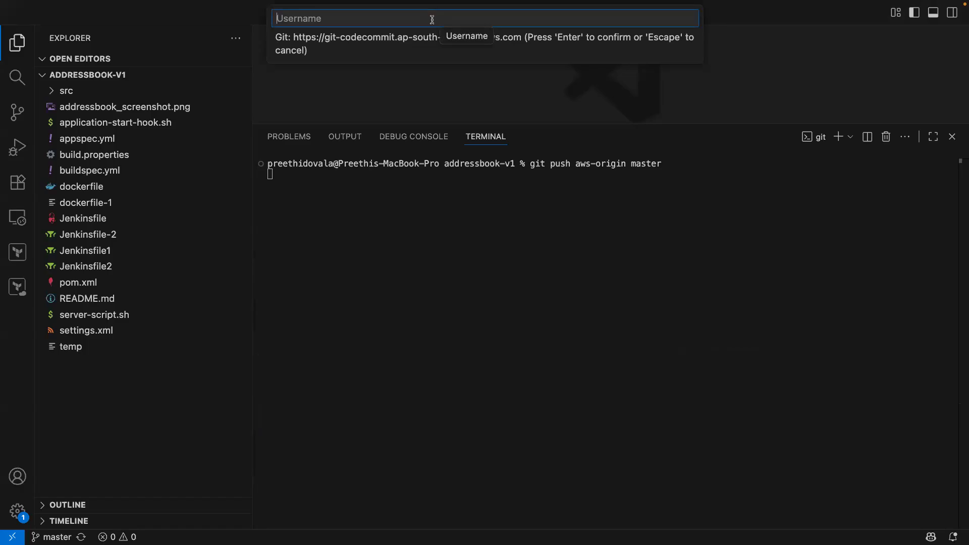
type("preethi_d-at-2706")
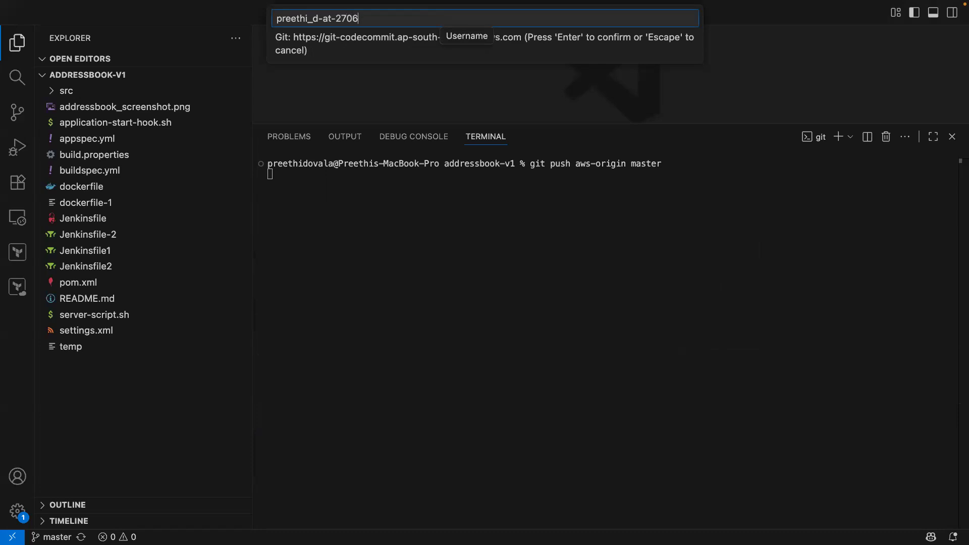
type("62048728")
key("Return")
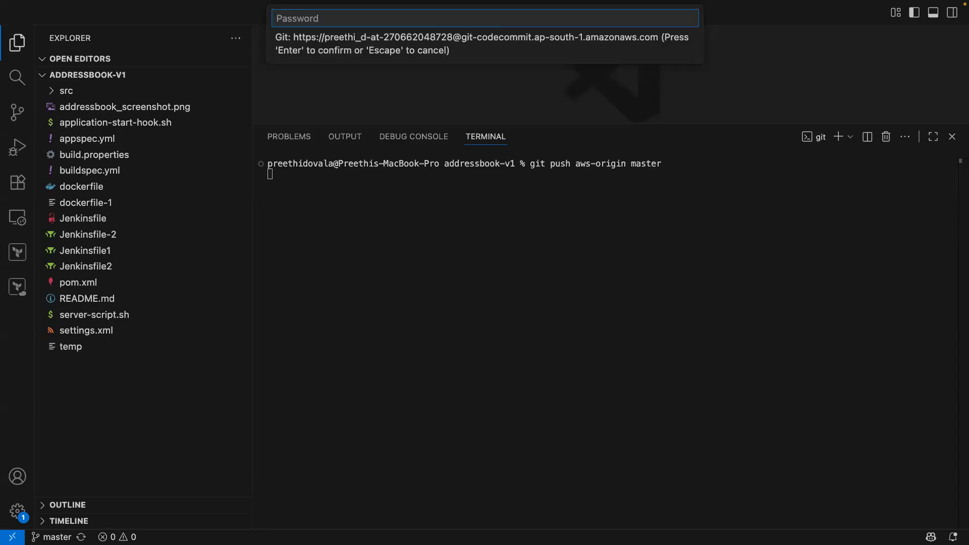
key("super+v")
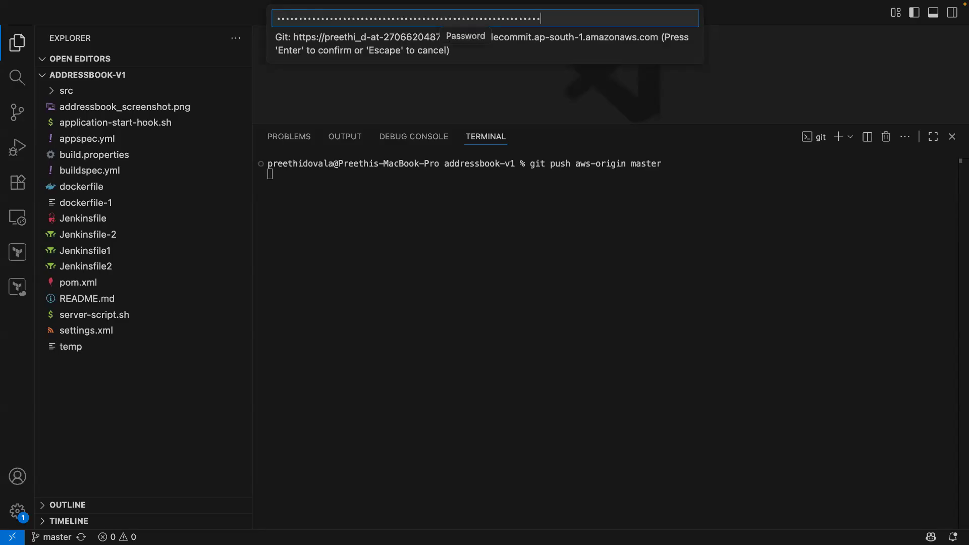
key("Return")
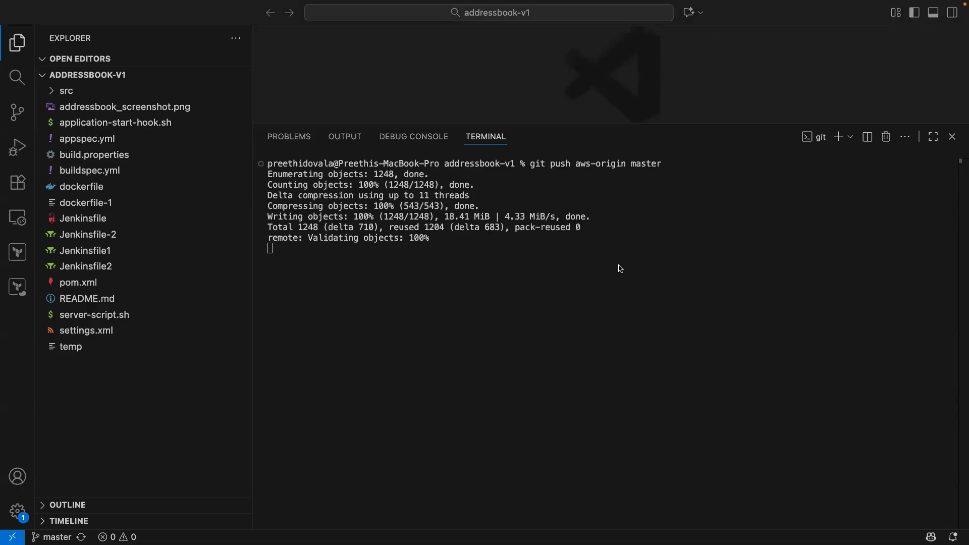
Open addbook in the CodeCommit console to check the pushed files, then return to Repositories.
key("ctrl+Left")
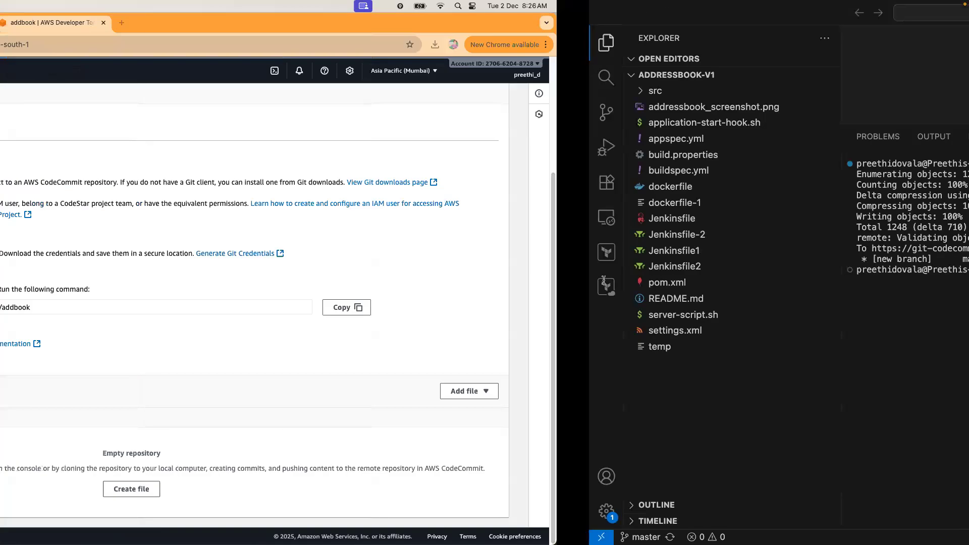
scroll(514, 249, "up", 3)
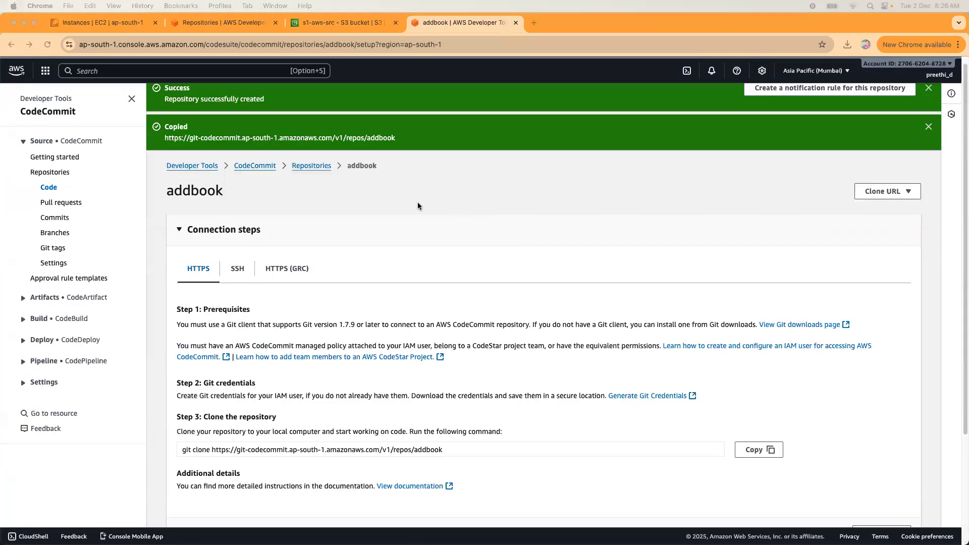
left_click(305, 167)
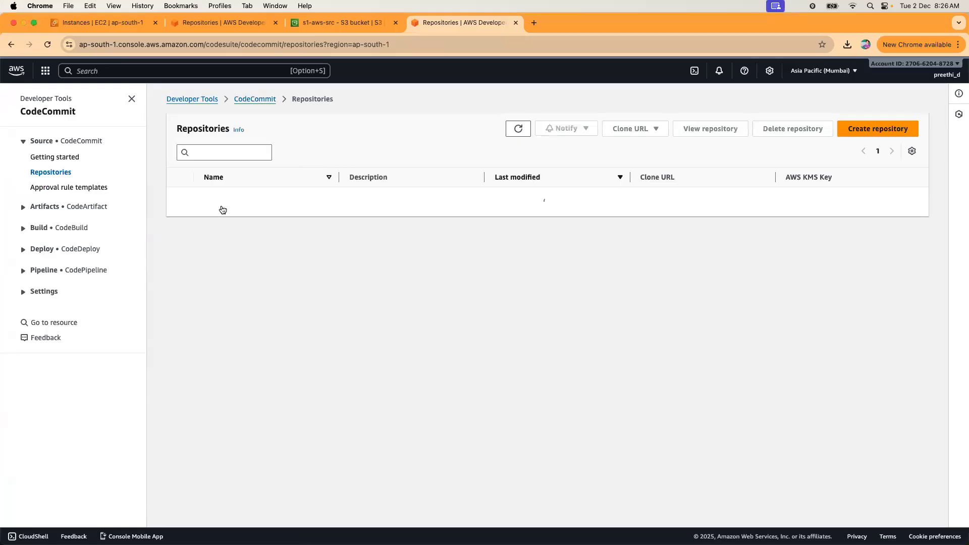
left_click(218, 208)
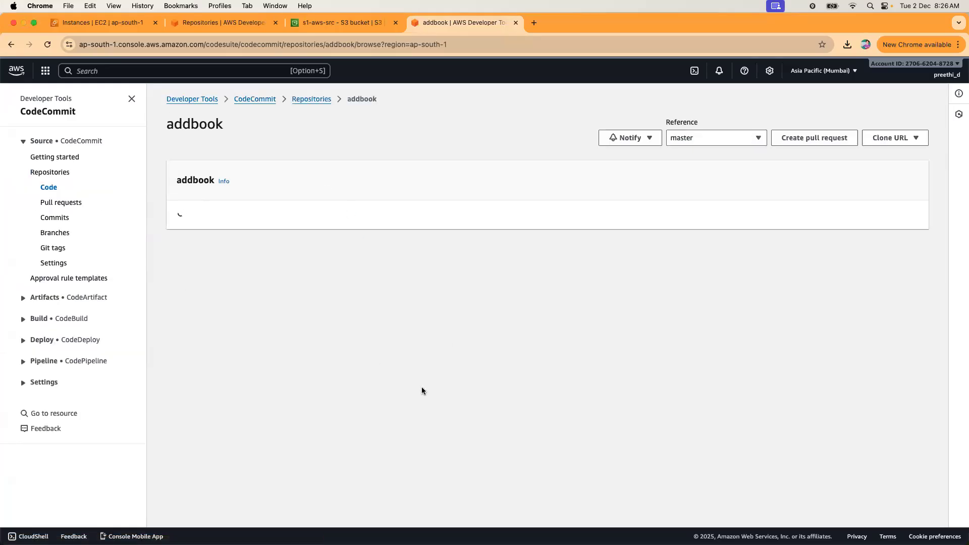
scroll(537, 387, "down", 10)
scroll(546, 375, "up", 10)
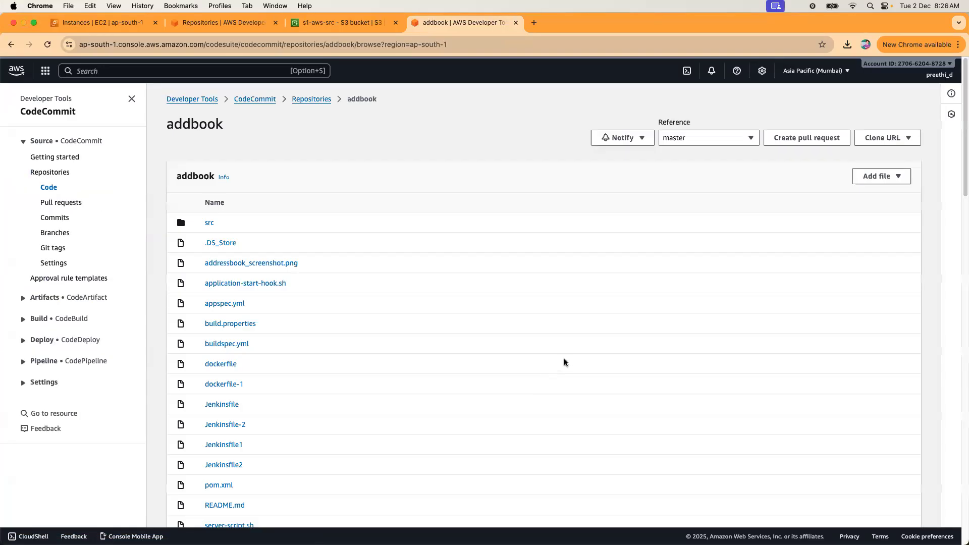
left_click(253, 103)
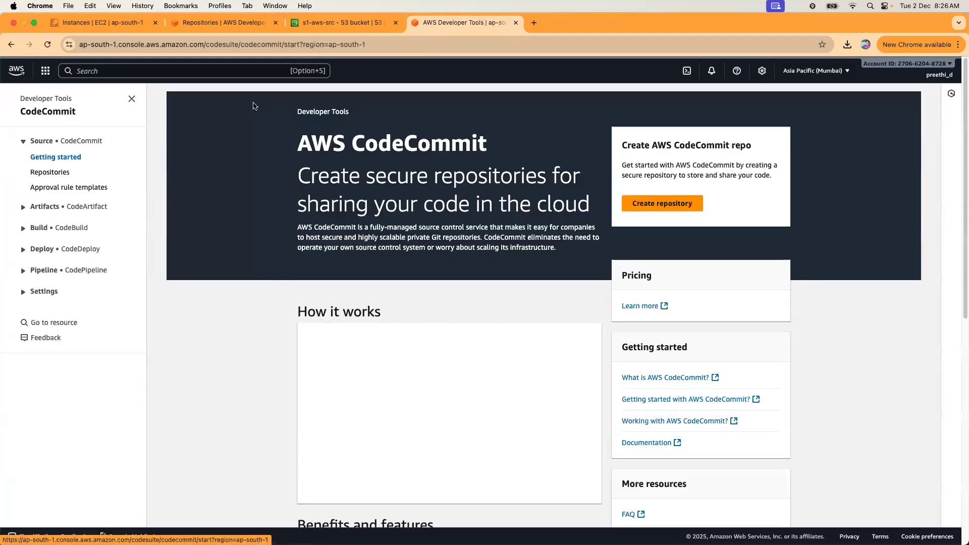
left_click(52, 174)
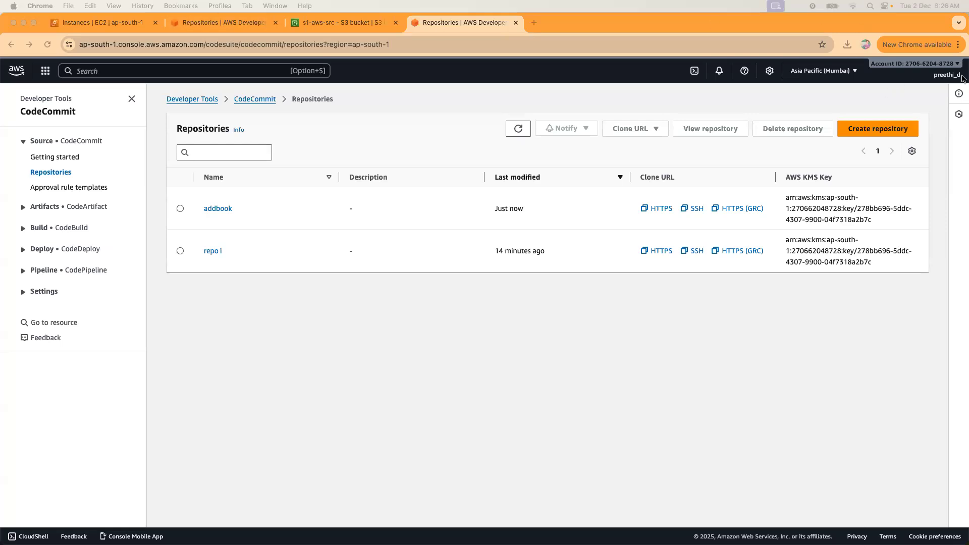
Review the HTTPS Git credentials for AWS CodeCommit under Security credentials, then reopen addbook.
left_click(947, 76)
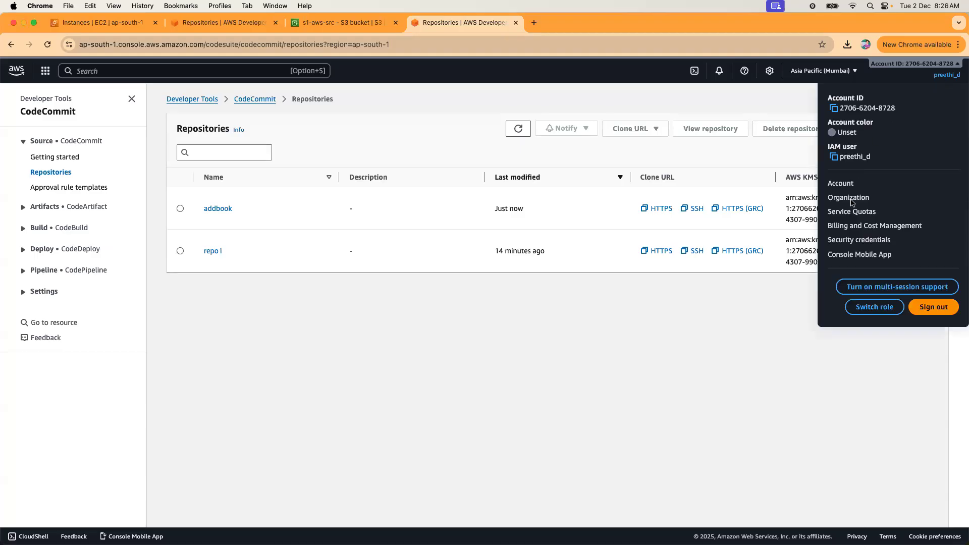
left_click(857, 239)
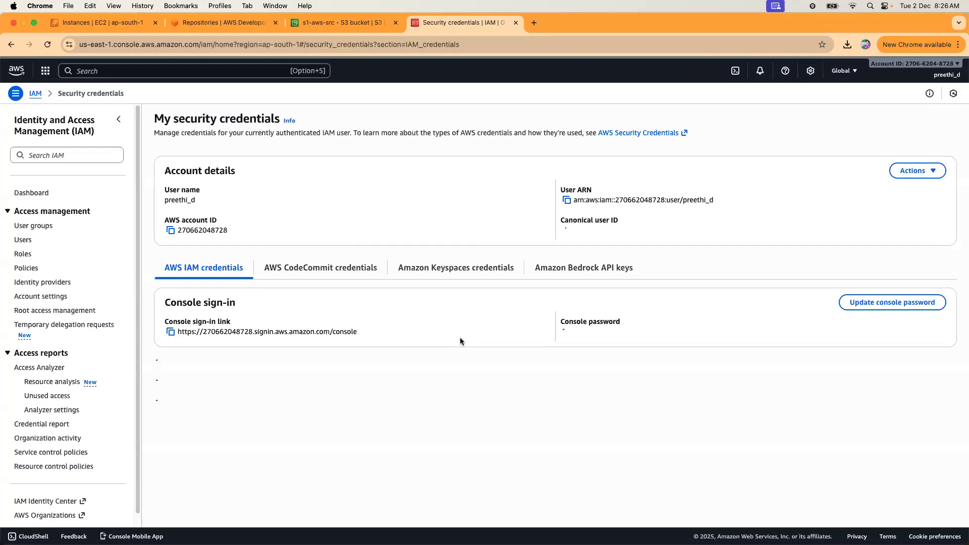
scroll(462, 336, "down", 2)
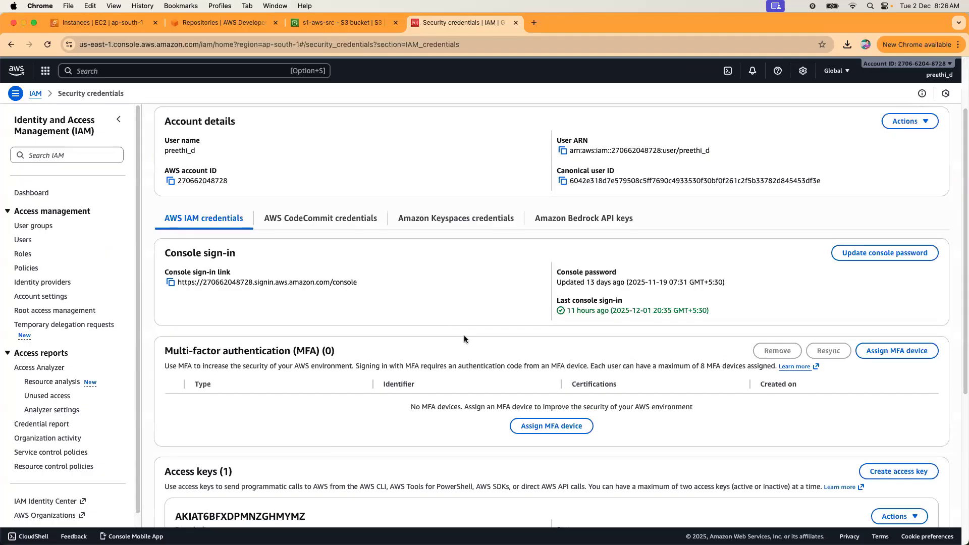
left_click(342, 222)
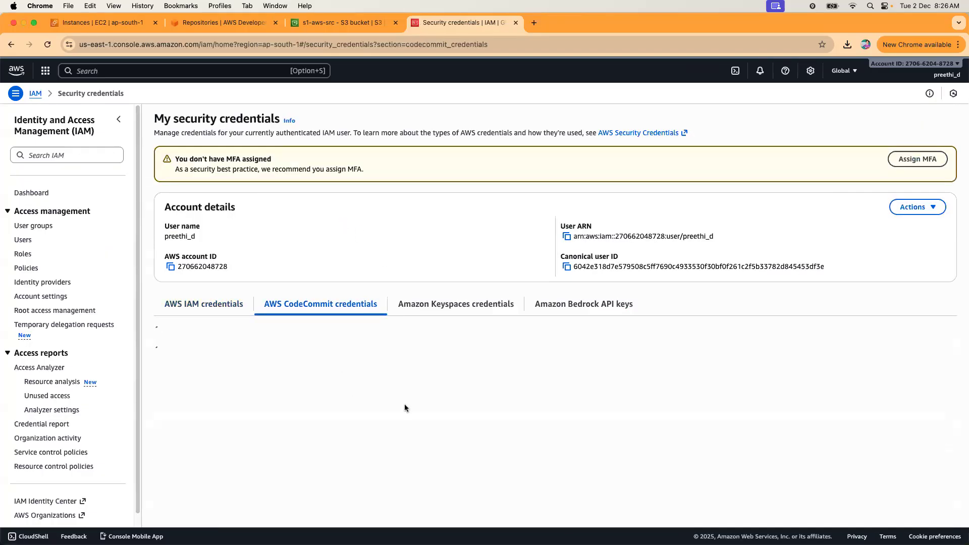
scroll(489, 443, "down", 1)
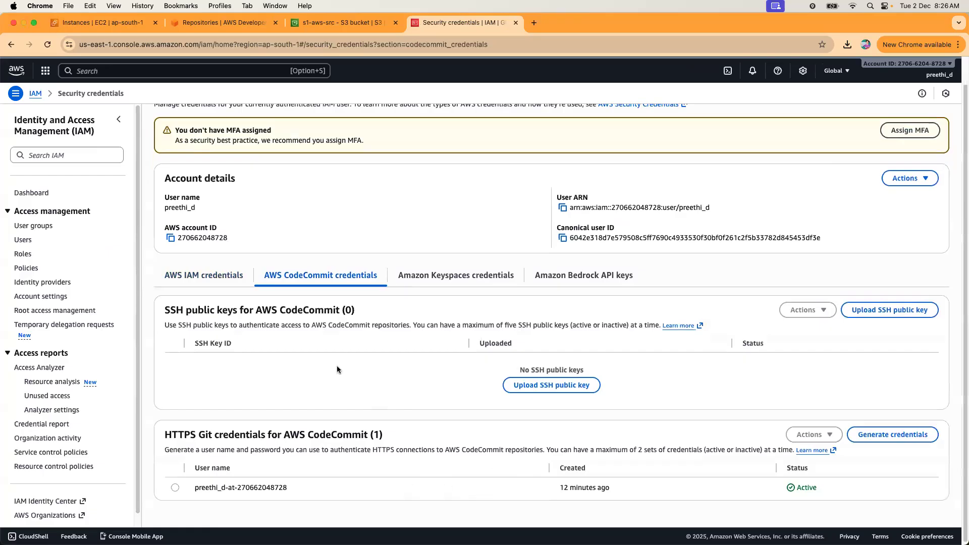
scroll(303, 404, "up", 1)
scroll(286, 441, "down", 1)
left_click_drag(288, 486, 206, 483)
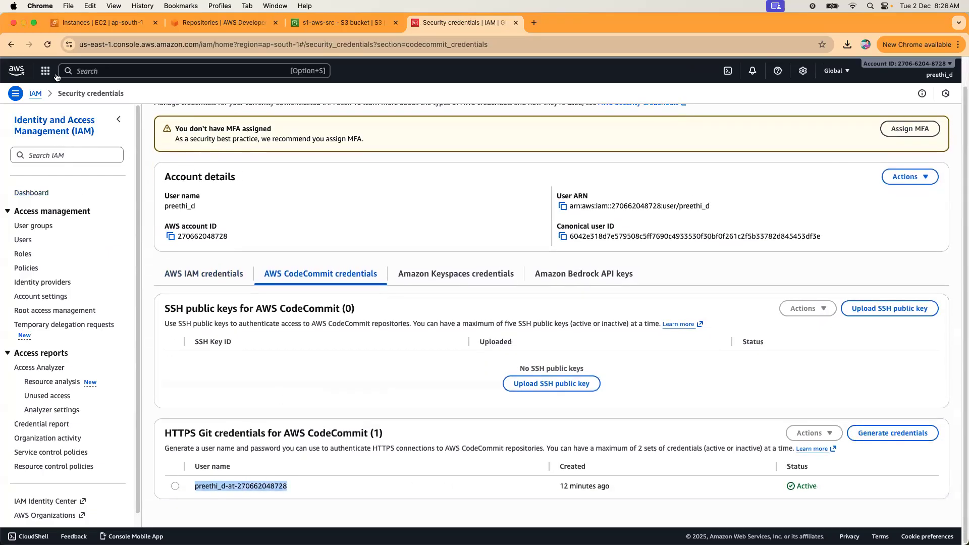
left_click(11, 45)
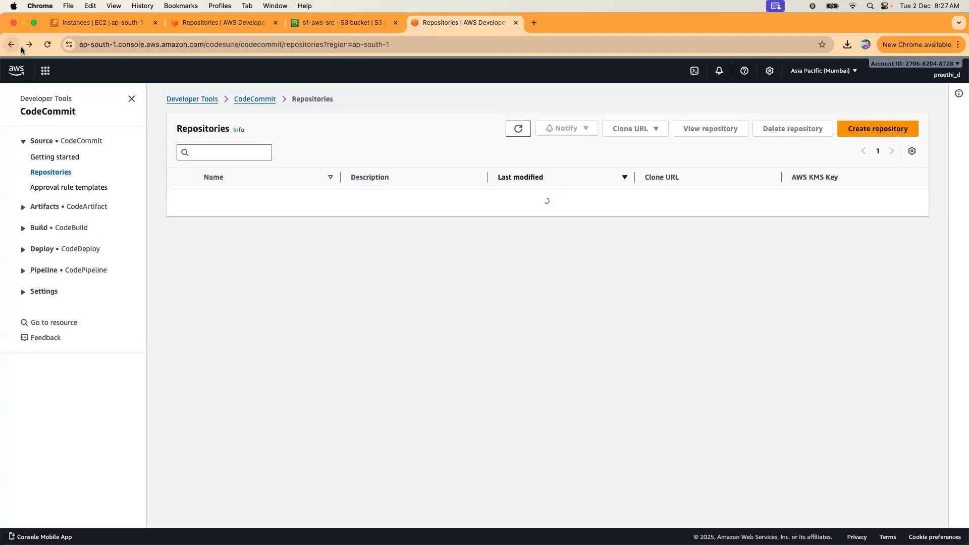
left_click(214, 208)
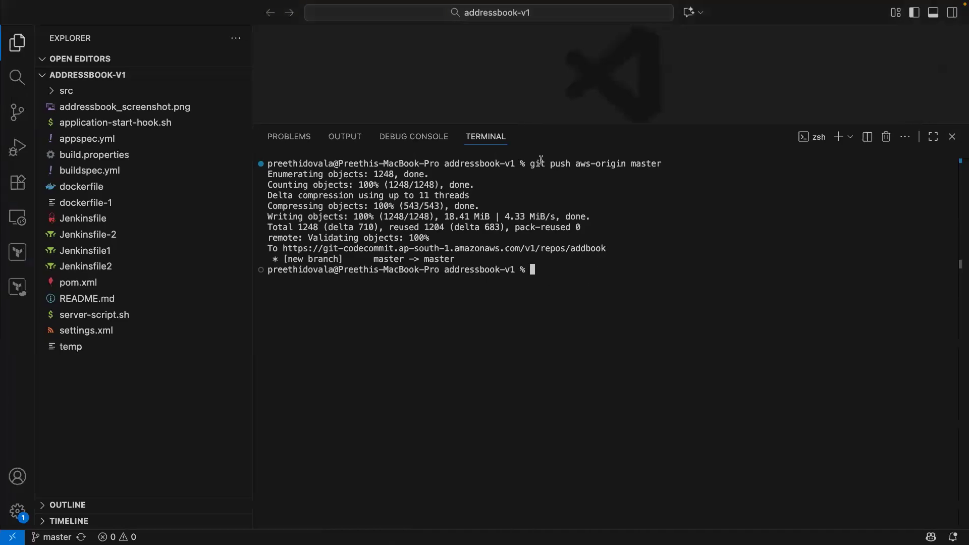
Highlight the aws-origin remote in the finished push command, then return to Chrome's addbook repository page.
left_click_drag(576, 163, 625, 164)
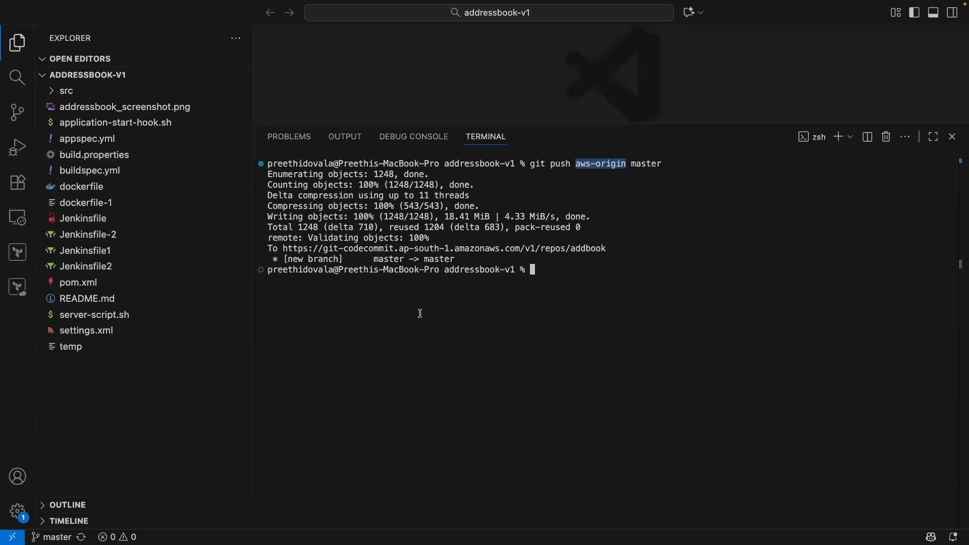
key("ctrl+Left")
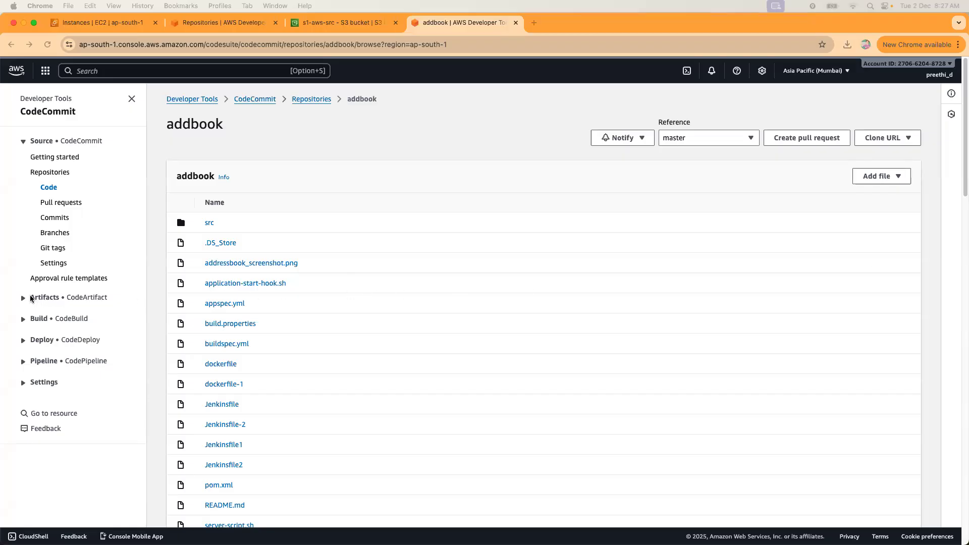
Collapse the CodeCommit sidebar section, expand Deploy and Build, then show the Repositories tab listing repo1.
left_click(23, 143)
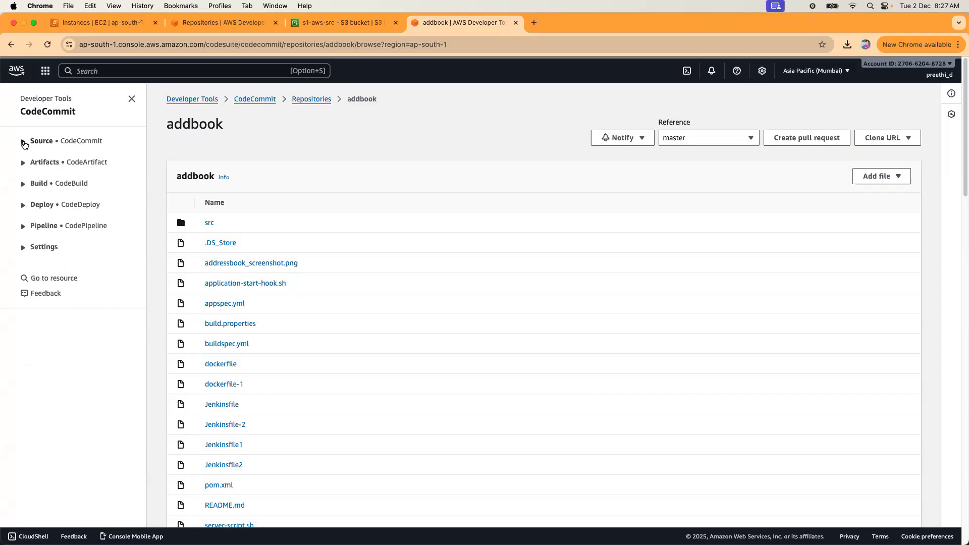
left_click(24, 205)
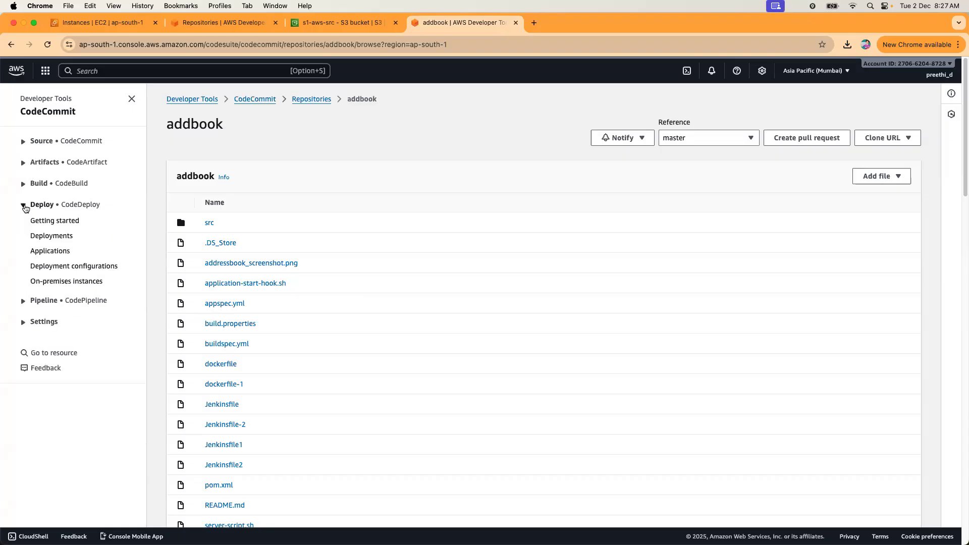
left_click(23, 185)
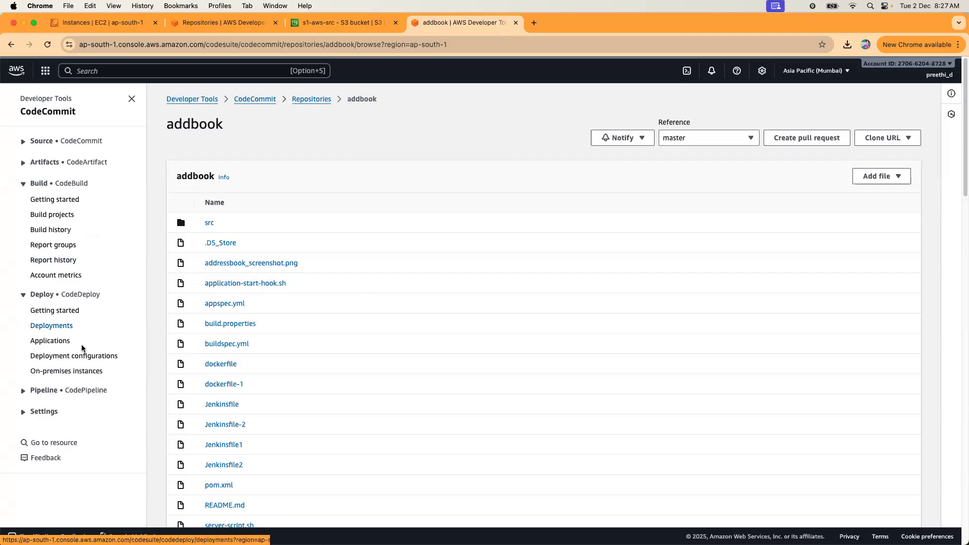
left_click(244, 30)
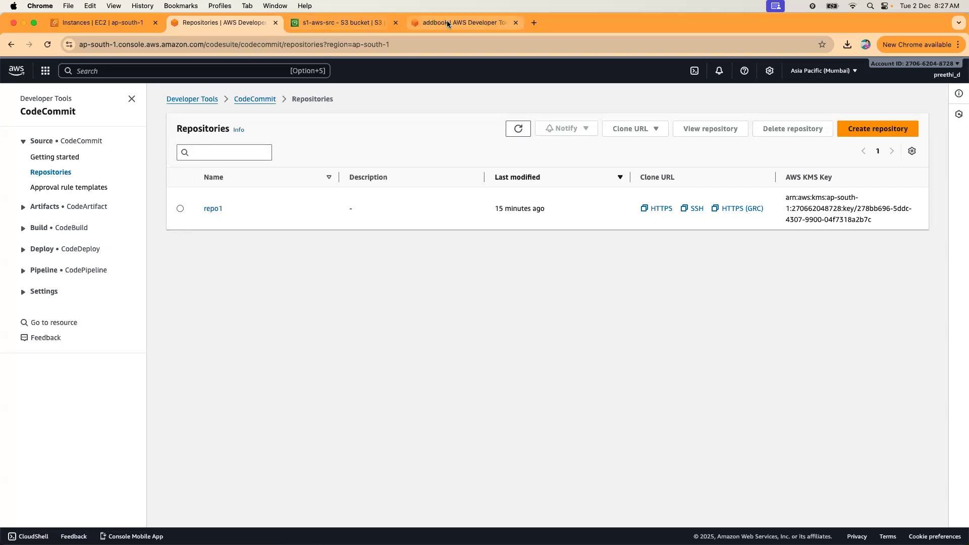
From the S3 bucket page, search 'code p' to open the CodePipeline console.
left_click(367, 22)
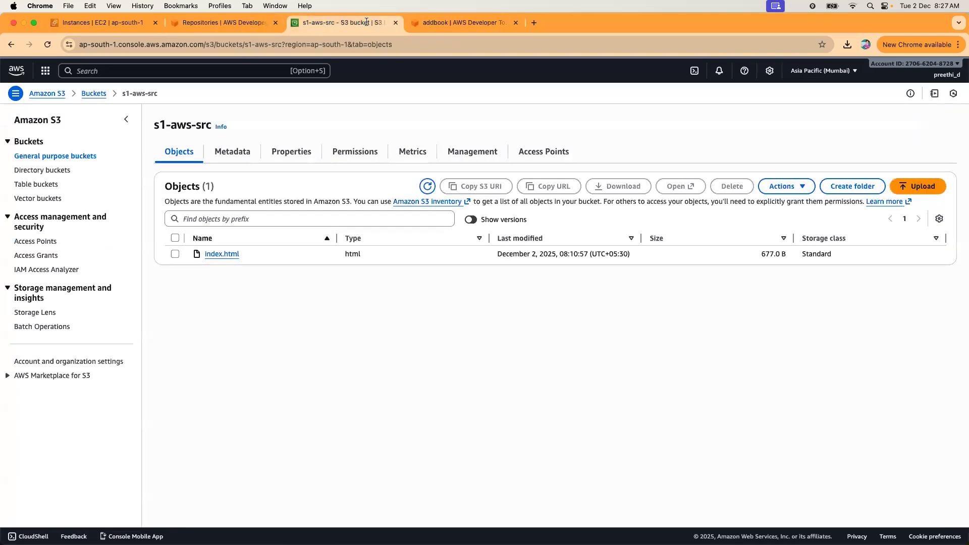
left_click(146, 71)
type("code pipeline")
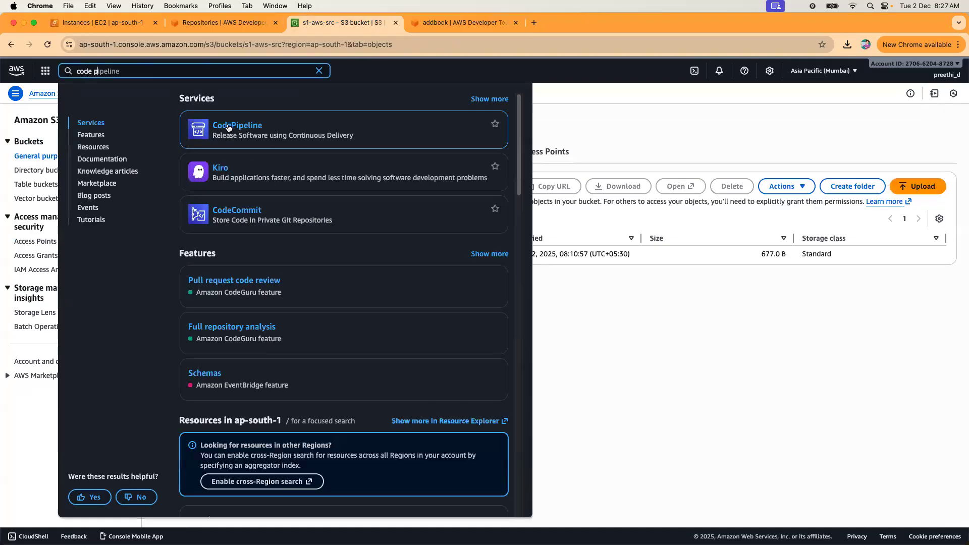
left_click(230, 126)
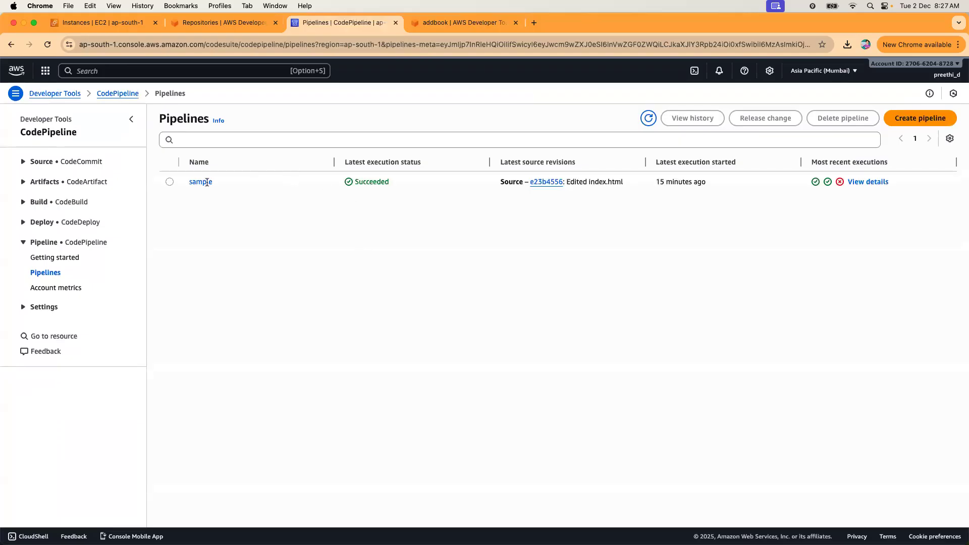
Check the sample pipeline's details, go back to the Pipelines list, and start a new pipeline.
left_click(205, 183)
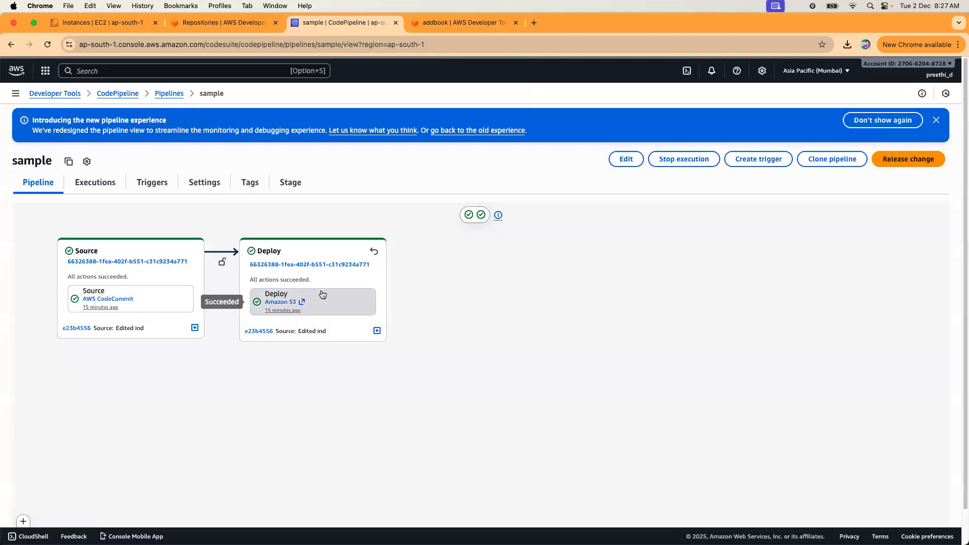
left_click(168, 95)
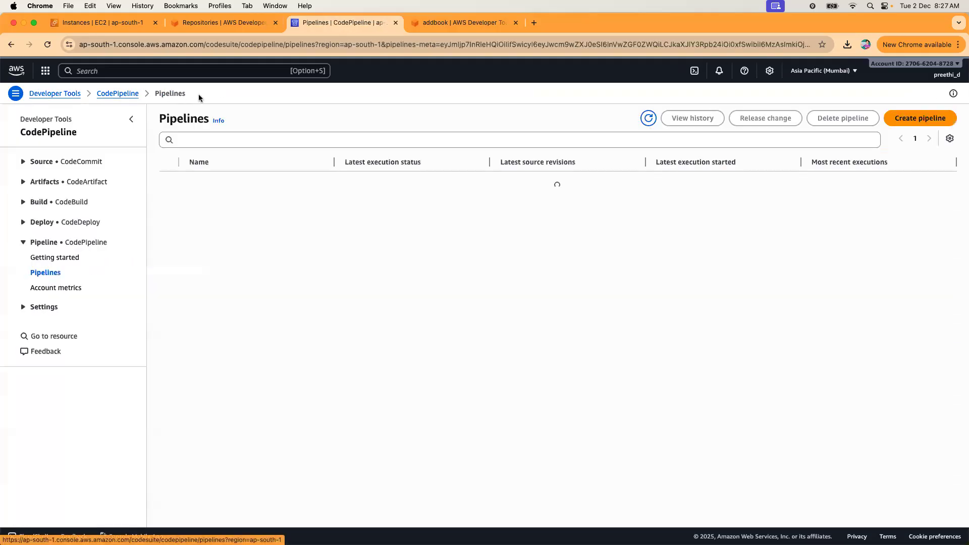
left_click(886, 121)
Choose Build custom pipeline and name the pipeline 'addbook'.
left_click(239, 214)
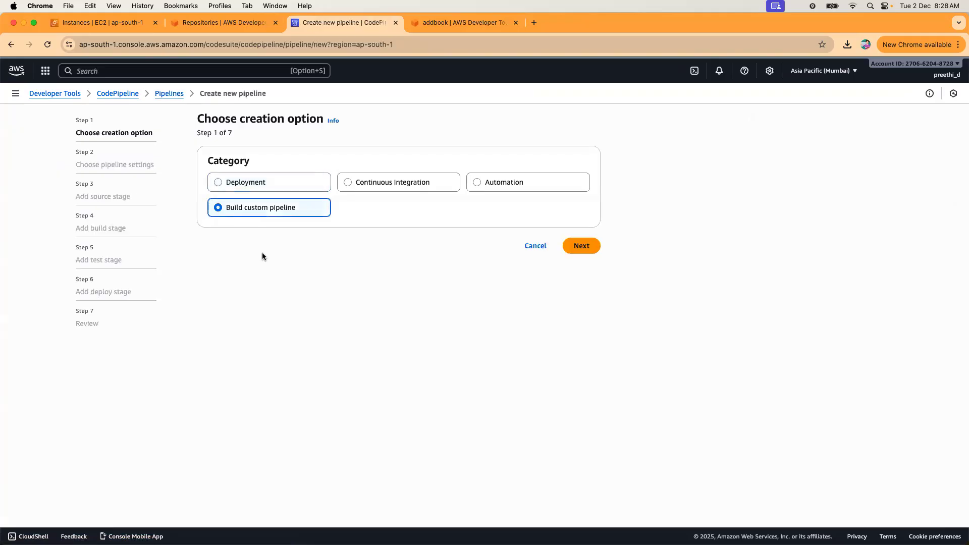
left_click(570, 252)
left_click(252, 201)
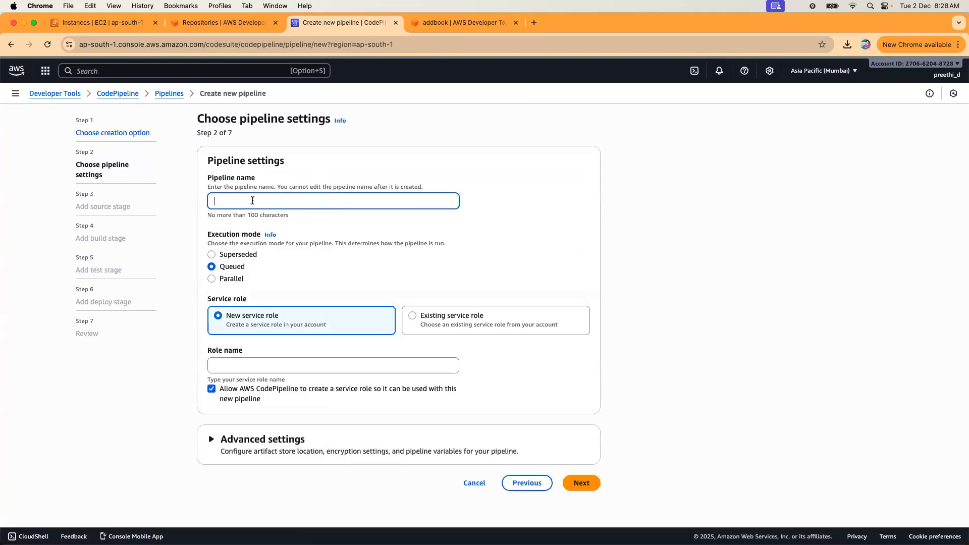
type("addbook")
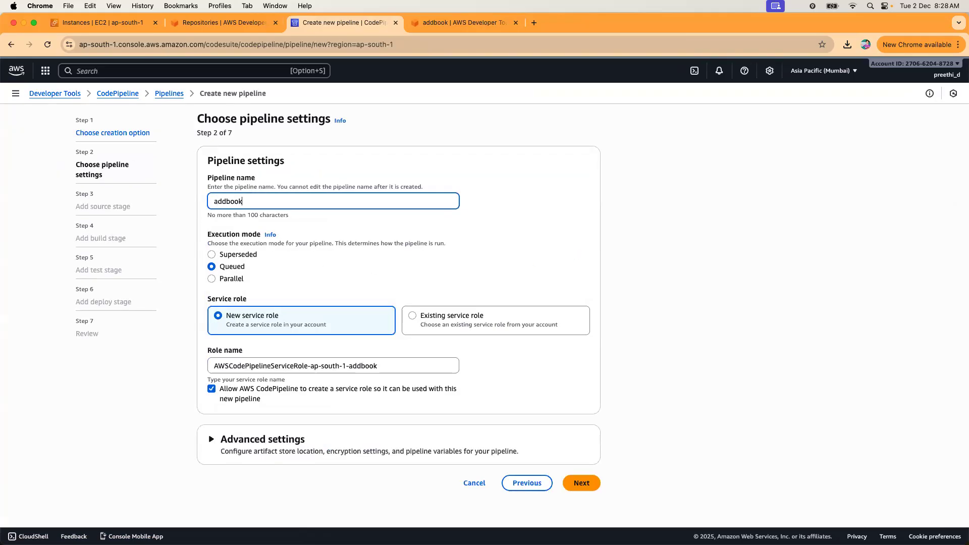
left_click(275, 439)
scroll(417, 413, "down", 5)
left_click(579, 488)
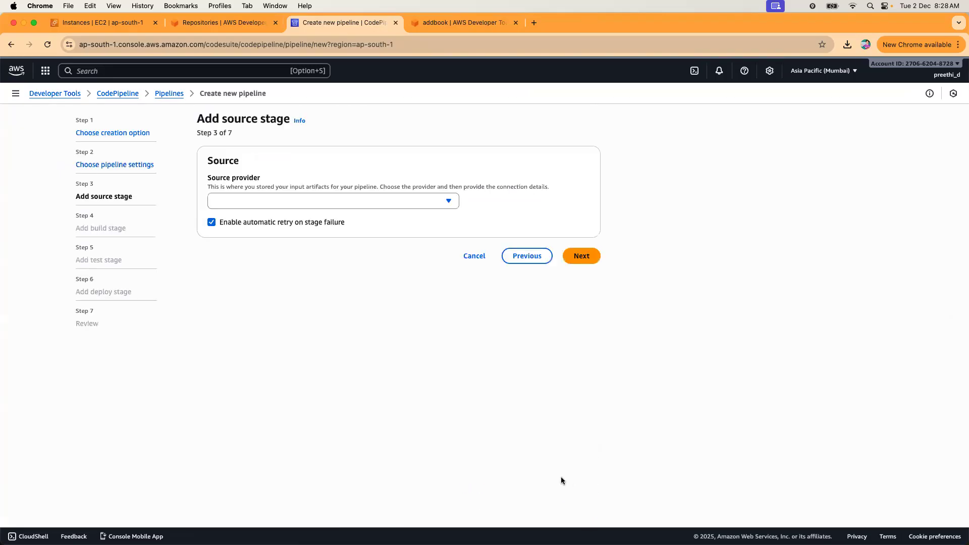
Set the source to AWS CodeCommit, repository addbook, branch master, and continue to the build stage.
left_click(369, 202)
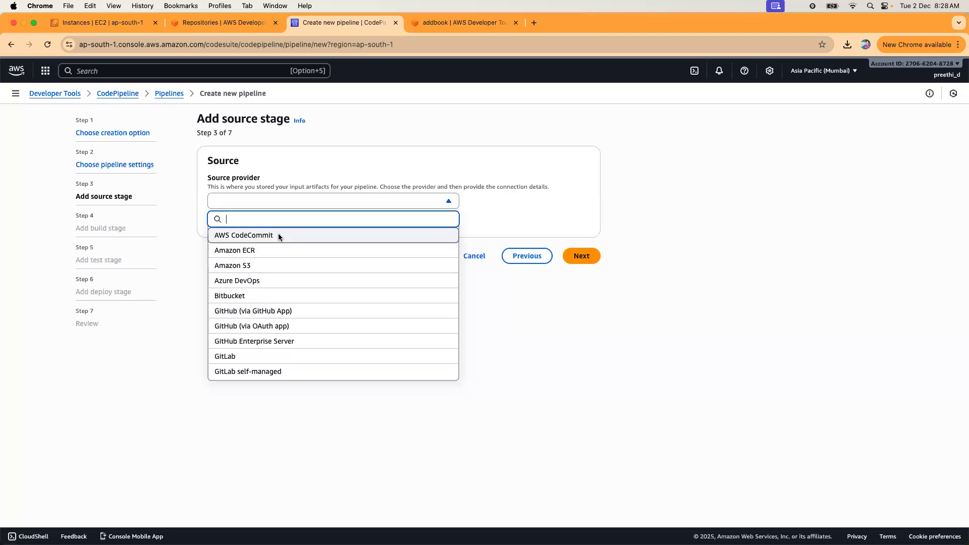
left_click(278, 233)
left_click(278, 245)
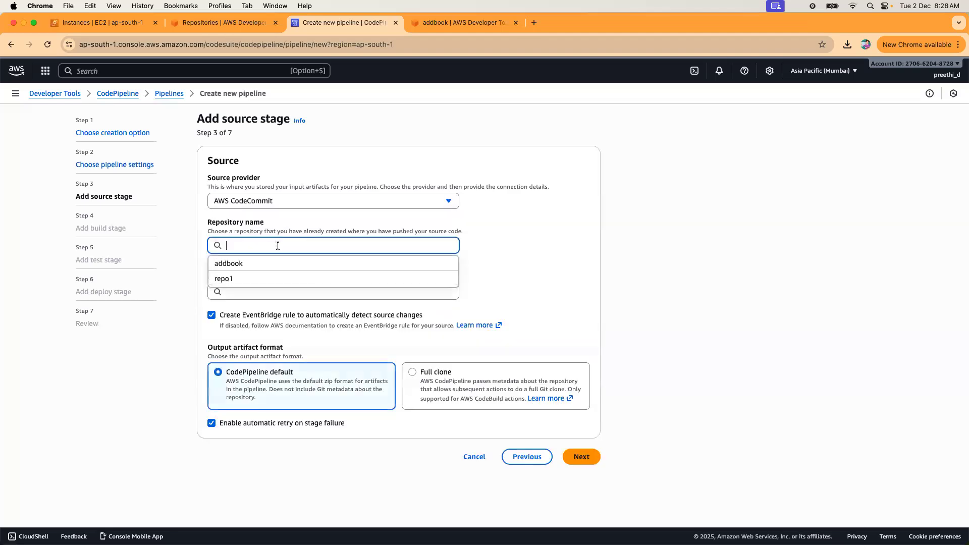
left_click(253, 264)
left_click(272, 286)
left_click(229, 314)
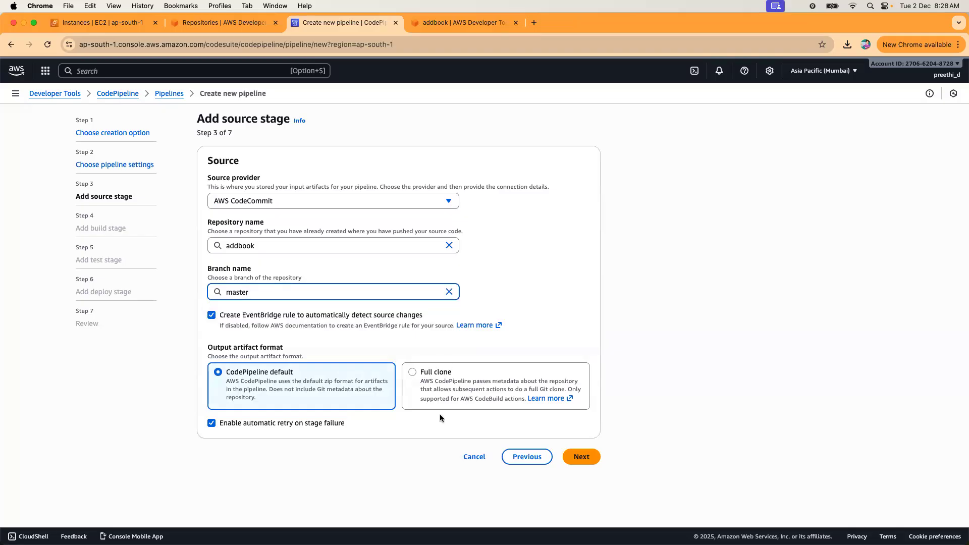
left_click(578, 458)
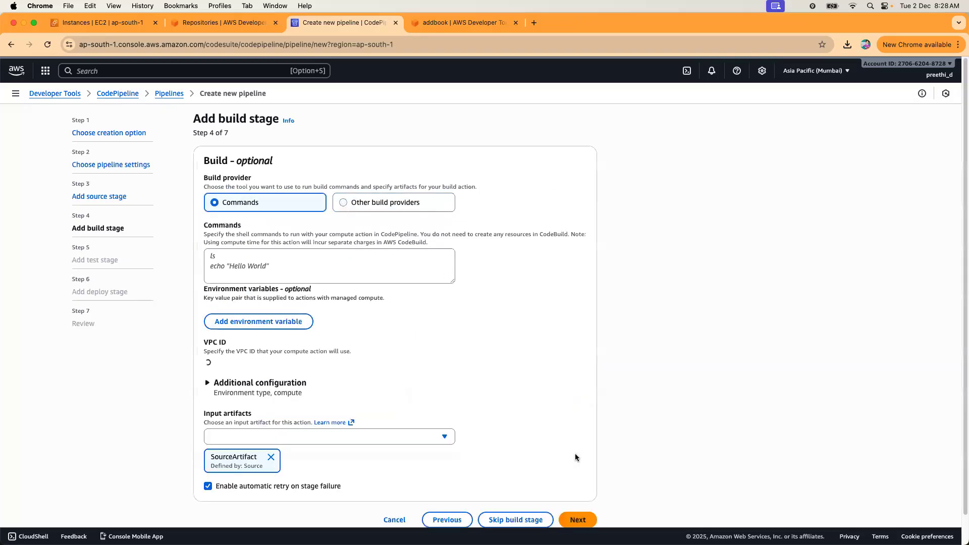
Review the build stage options and try to continue past the build stage.
scroll(514, 352, "down", 1)
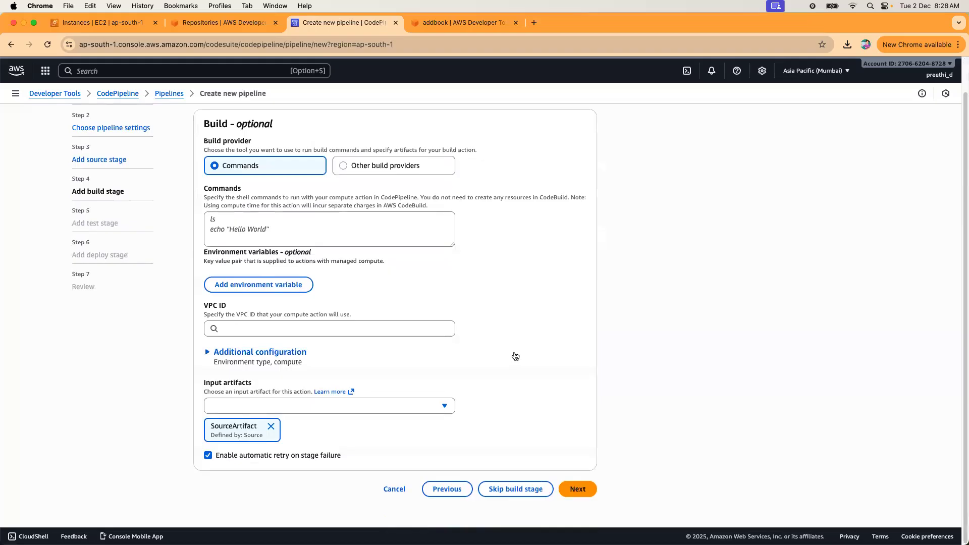
scroll(516, 356, "up", 1)
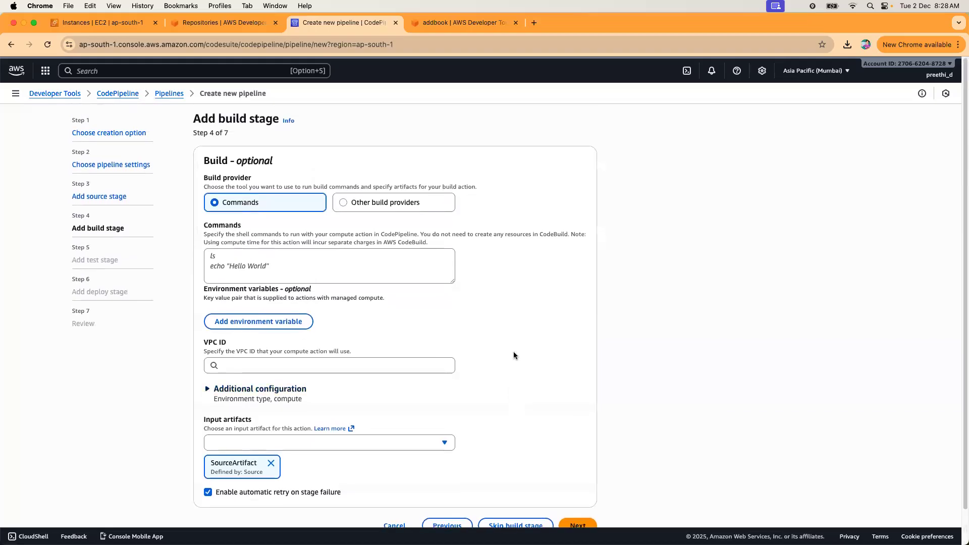
scroll(515, 355, "down", 1)
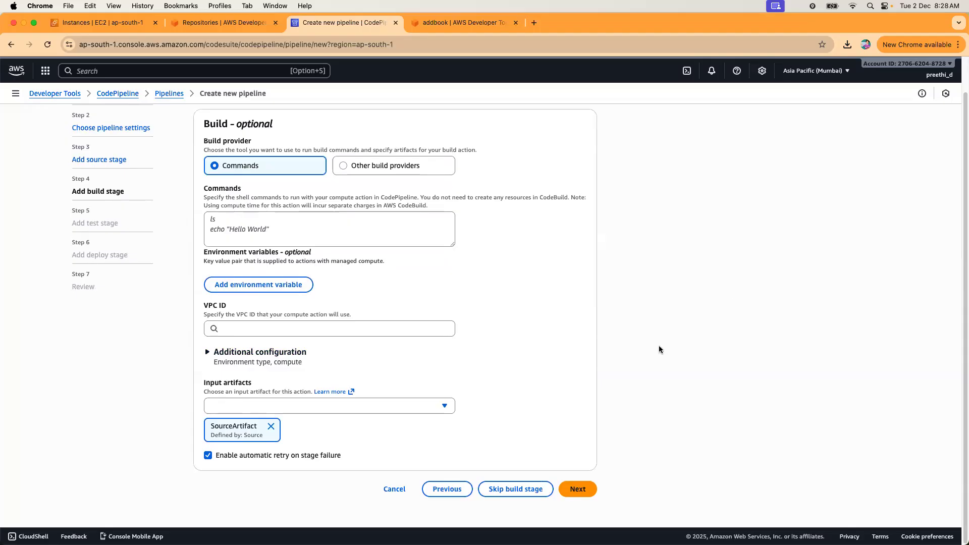
scroll(659, 346, "up", 1)
scroll(659, 346, "down", 1)
scroll(409, 432, "up", 2)
scroll(586, 500, "down", 2)
left_click(581, 493)
scroll(544, 365, "down", 2)
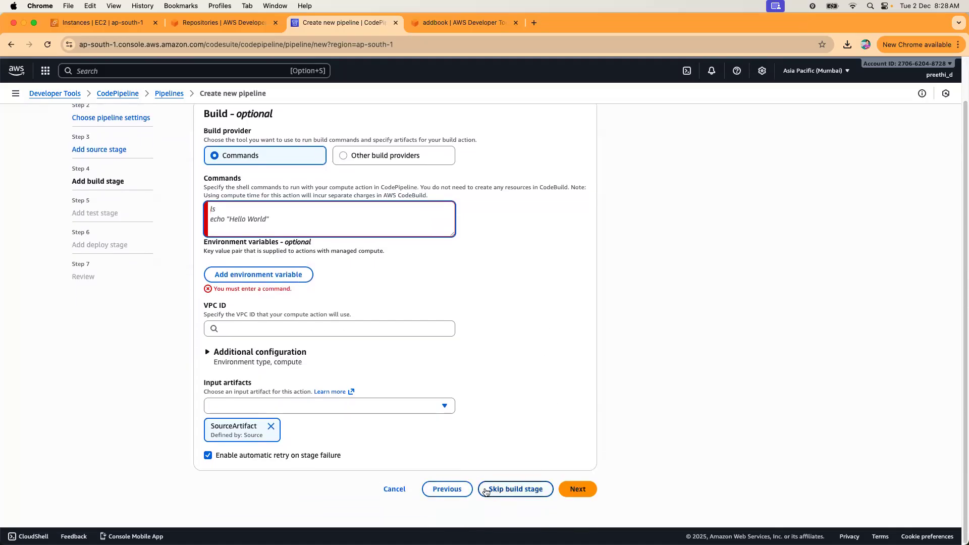
Step back through source and settings to the creation option step, then cancel the wizard.
left_click(457, 491)
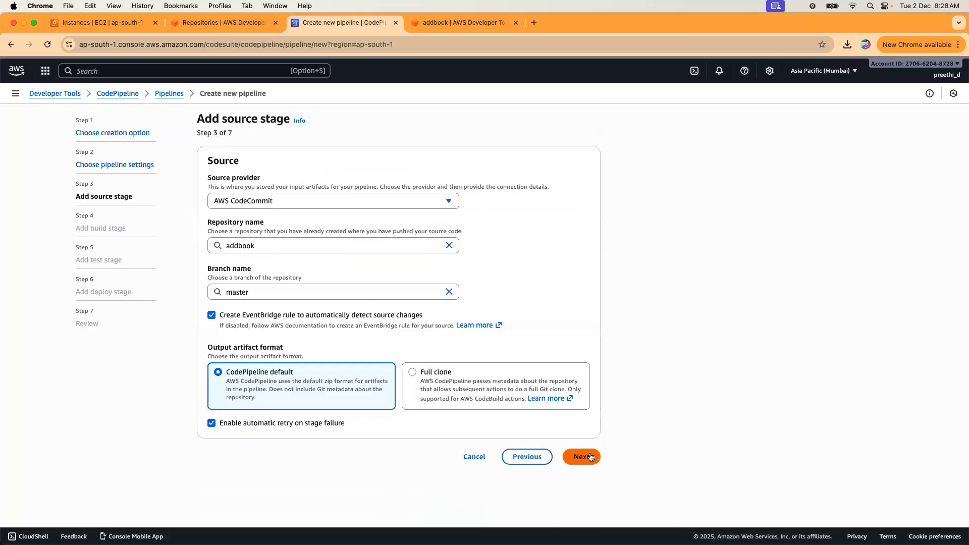
left_click(525, 457)
left_click(536, 488)
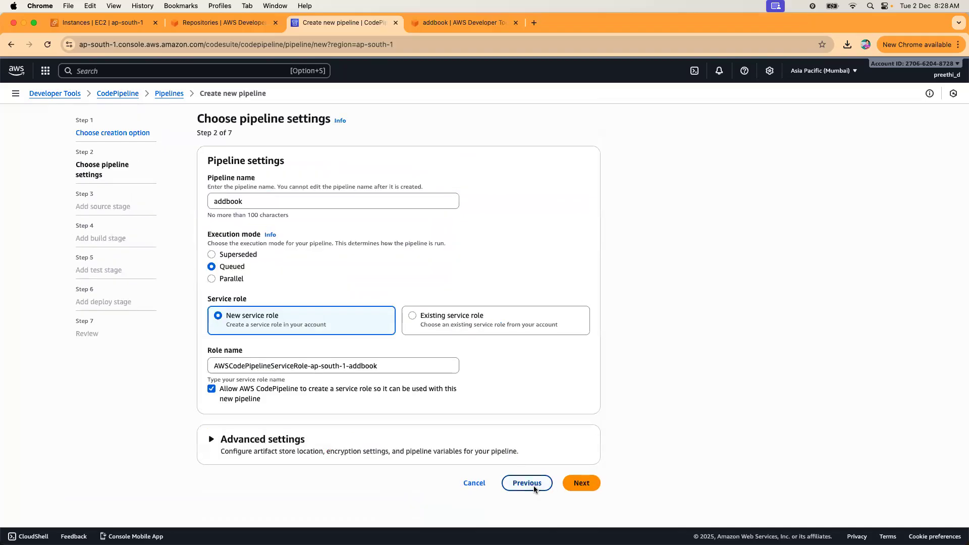
left_click(535, 246)
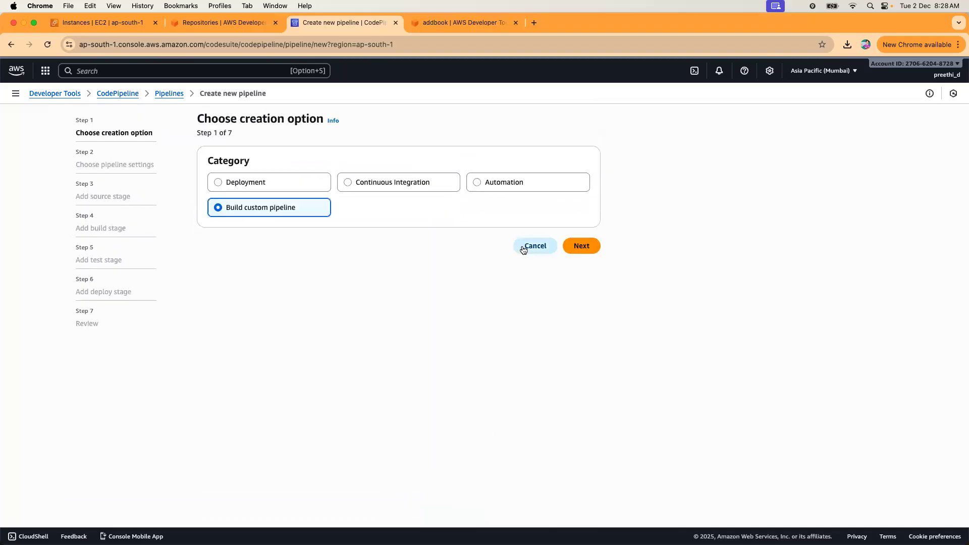
Confirm discarding the draft, refresh pipelines and EC2 instances, then reload Repositories to show addbook.
left_click(603, 344)
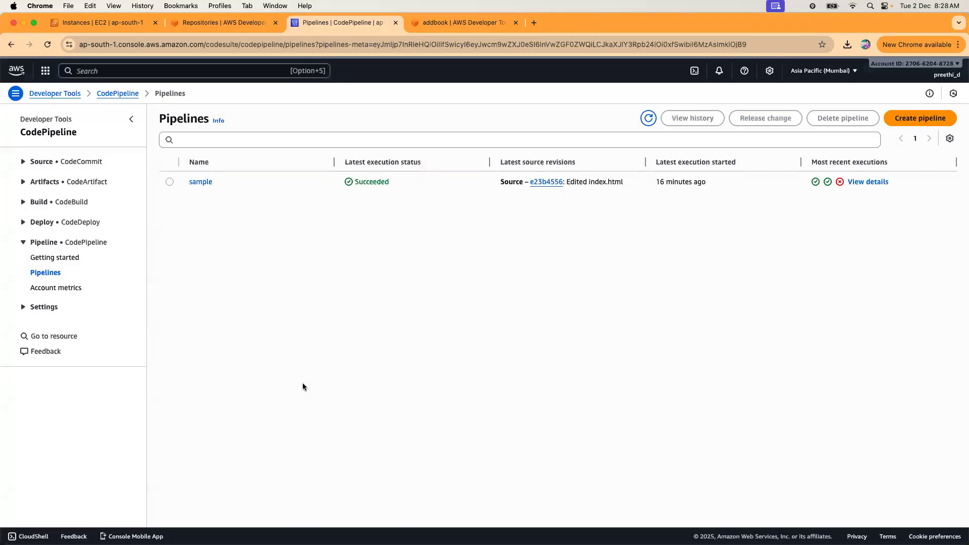
left_click(649, 118)
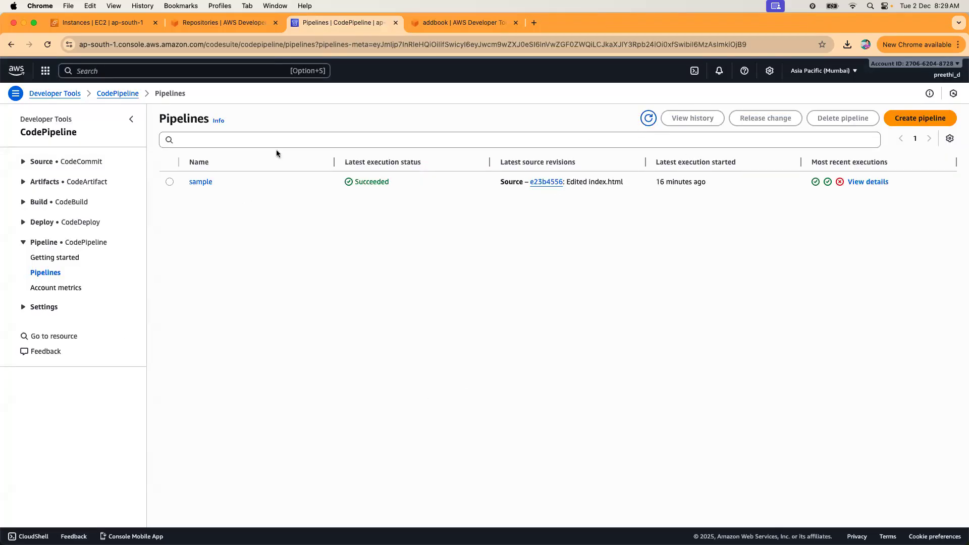
left_click(238, 23)
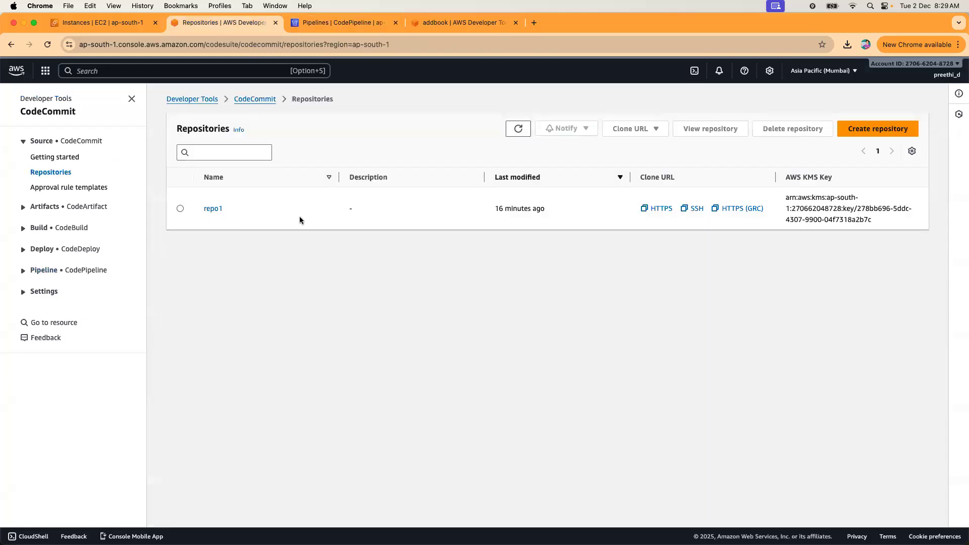
left_click(132, 29)
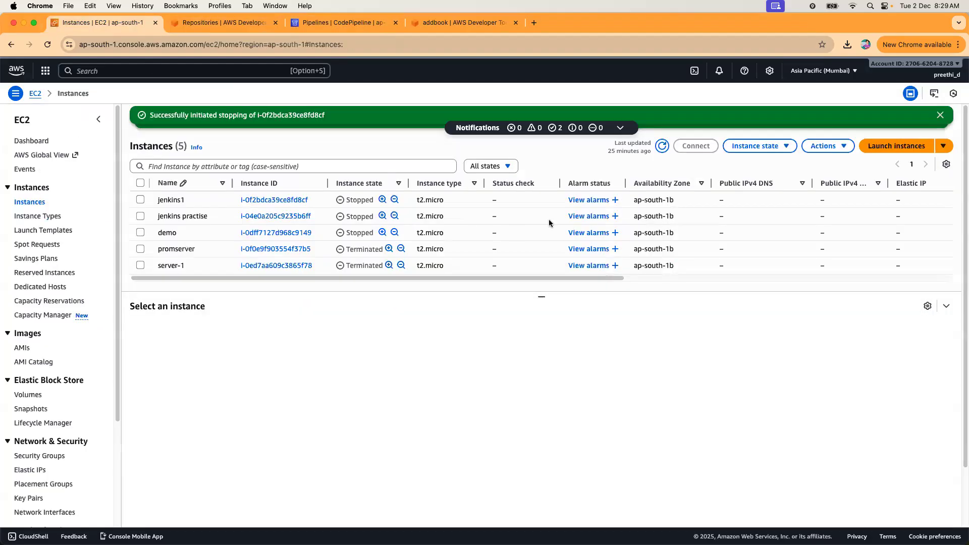
left_click(663, 146)
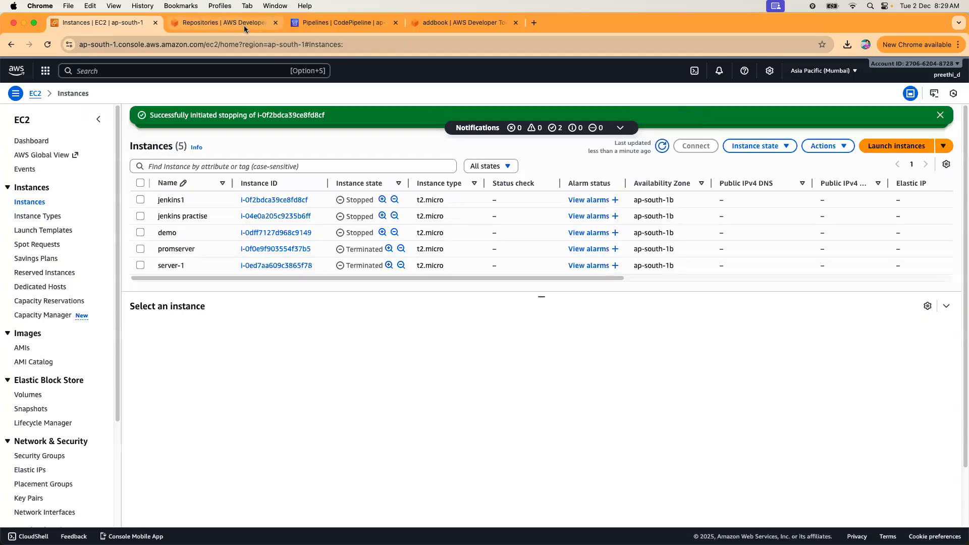
left_click(244, 26)
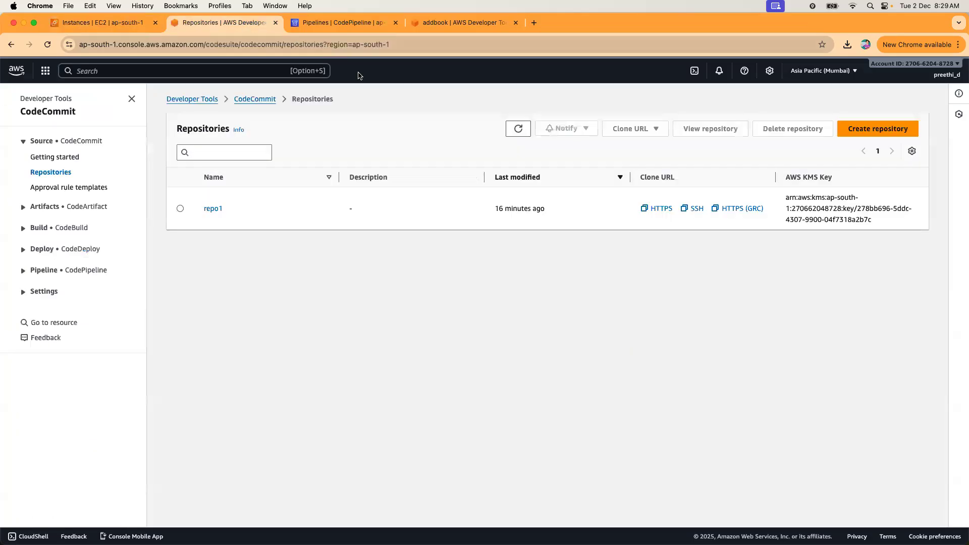
left_click(35, 173)
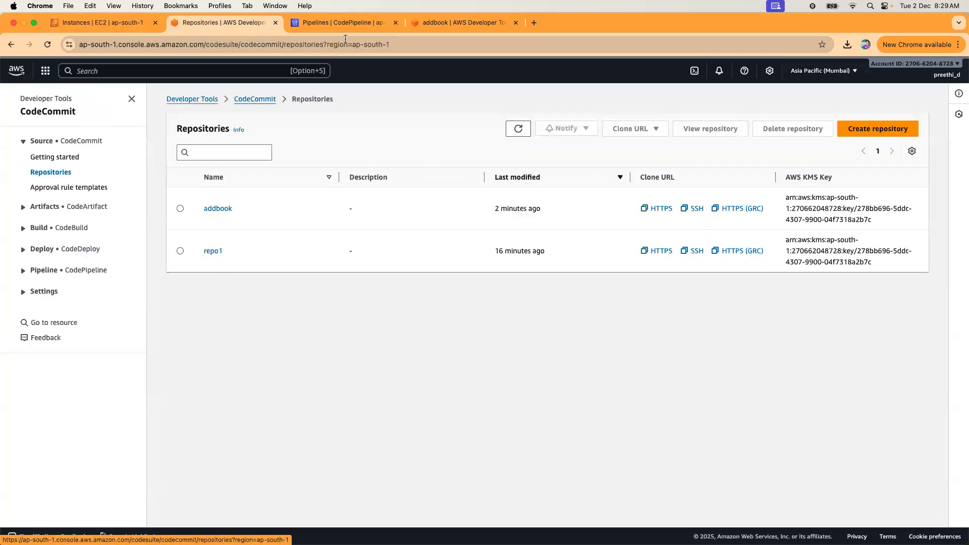